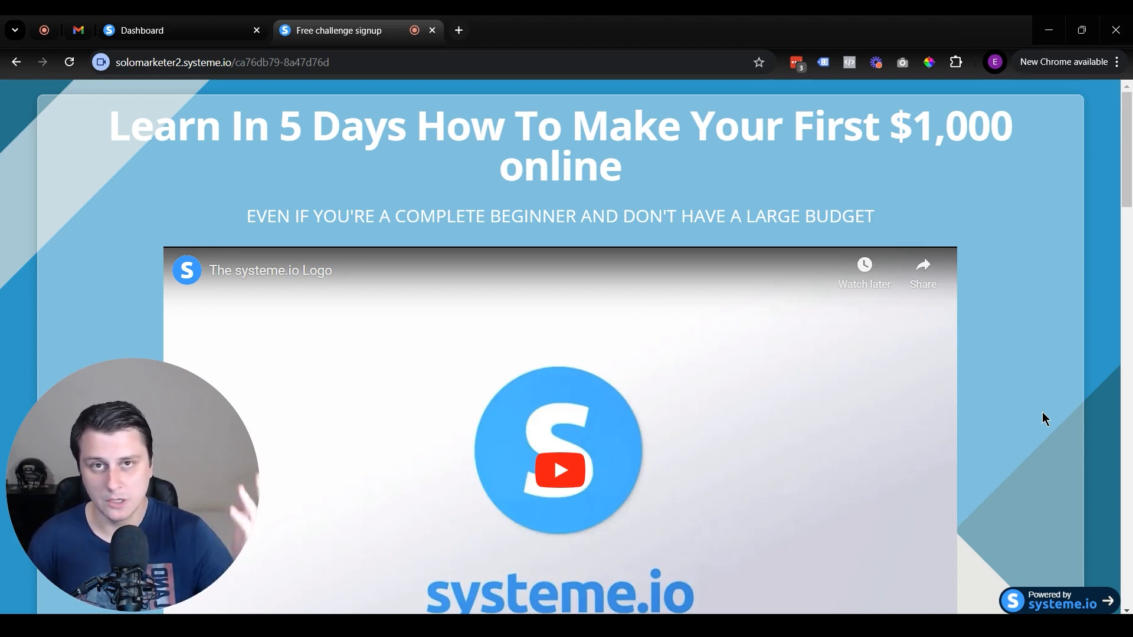
# Review the free challenge signup page from headline to footer, including the countdown, statistics, learning points and join buttons.
pyautogui.scroll(-5, 1042, 412)
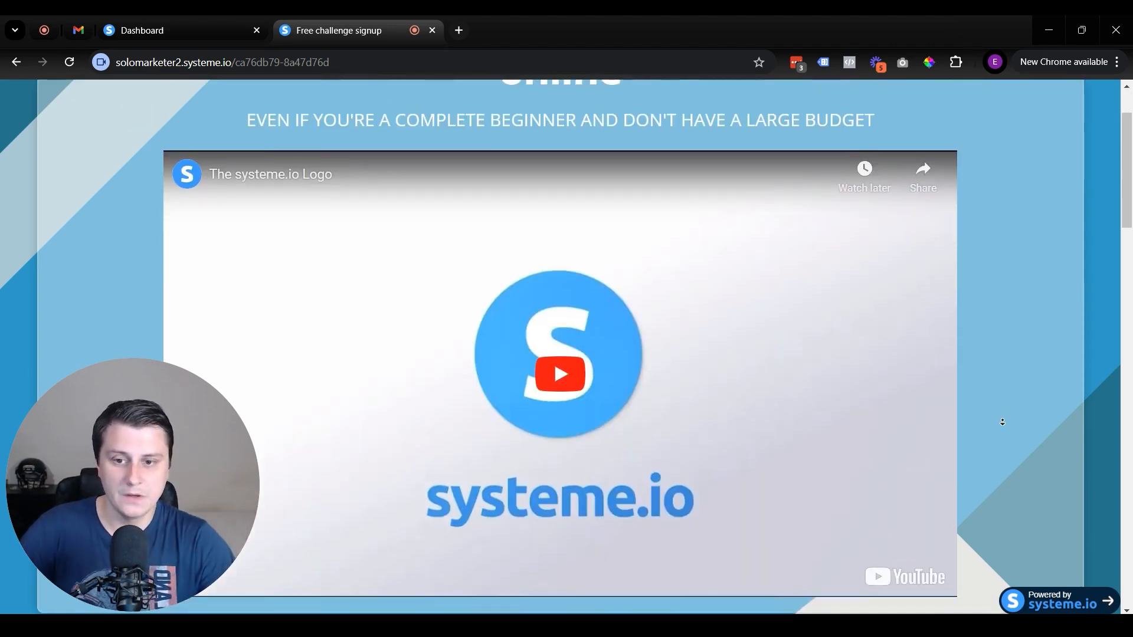
pyautogui.scroll(-6, 1001, 426)
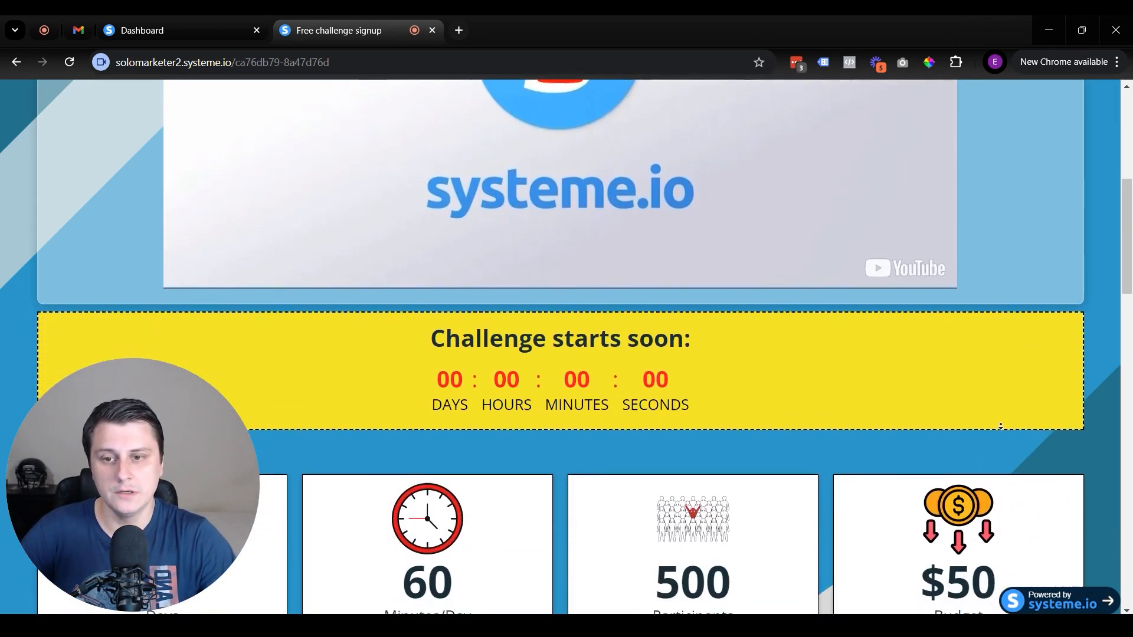
pyautogui.scroll(-8, 997, 439)
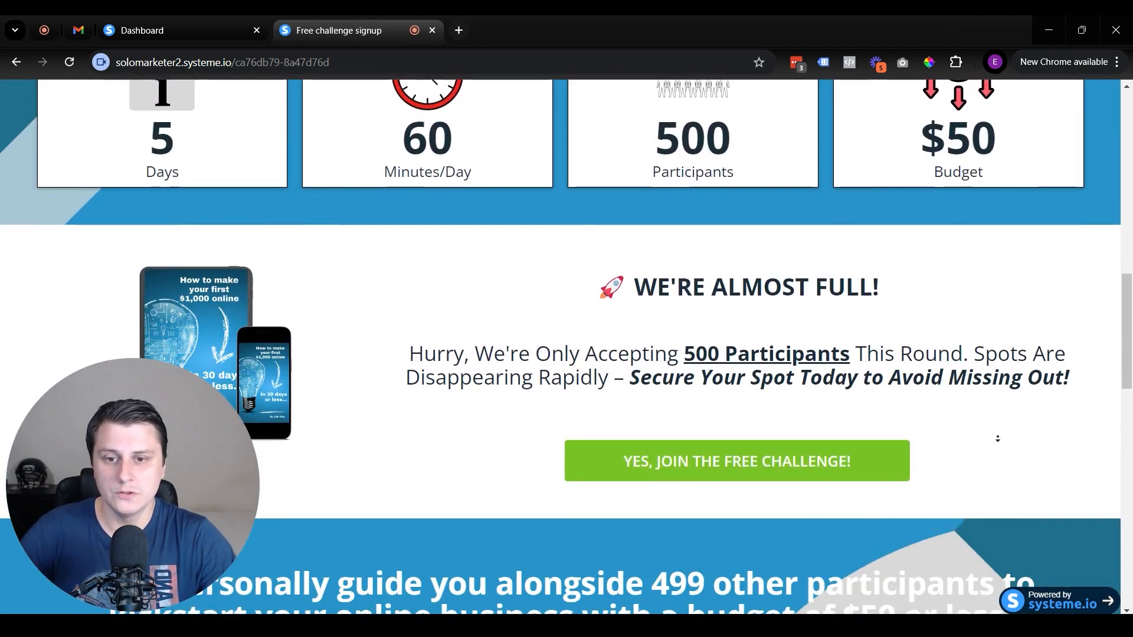
pyautogui.scroll(-9, 997, 438)
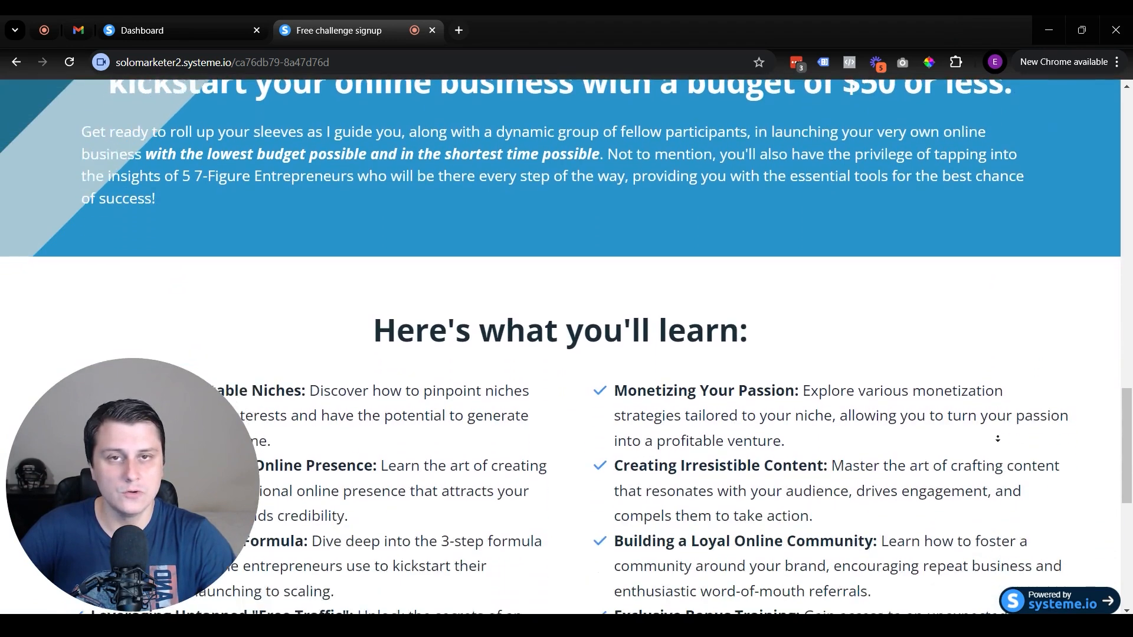
pyautogui.scroll(-2, 998, 438)
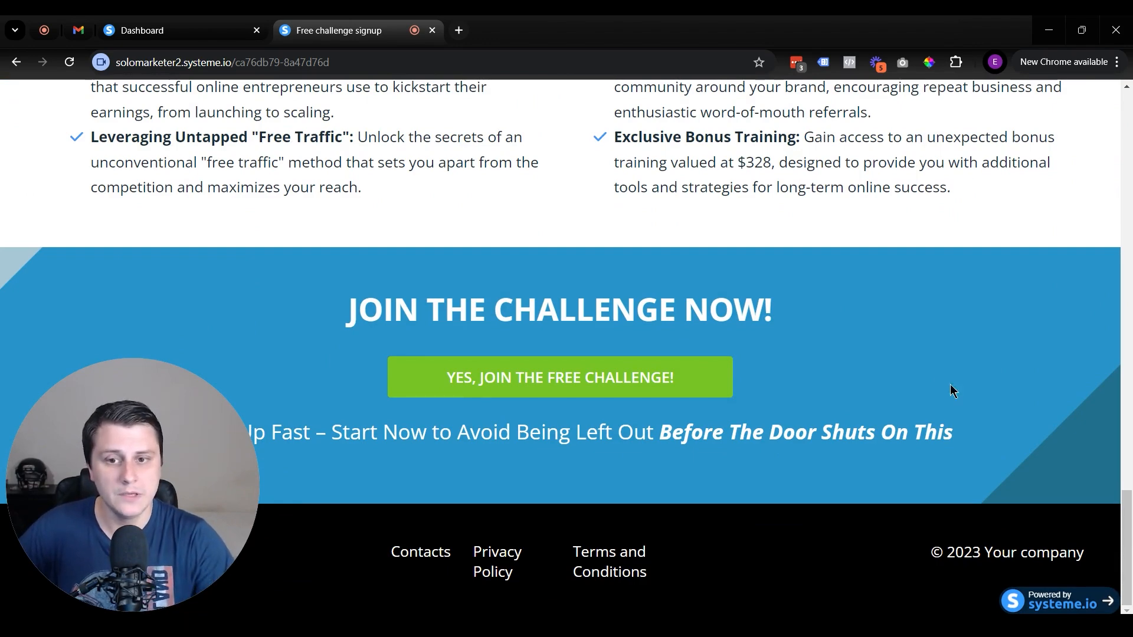
pyautogui.scroll(15, 901, 354)
pyautogui.scroll(20, 901, 349)
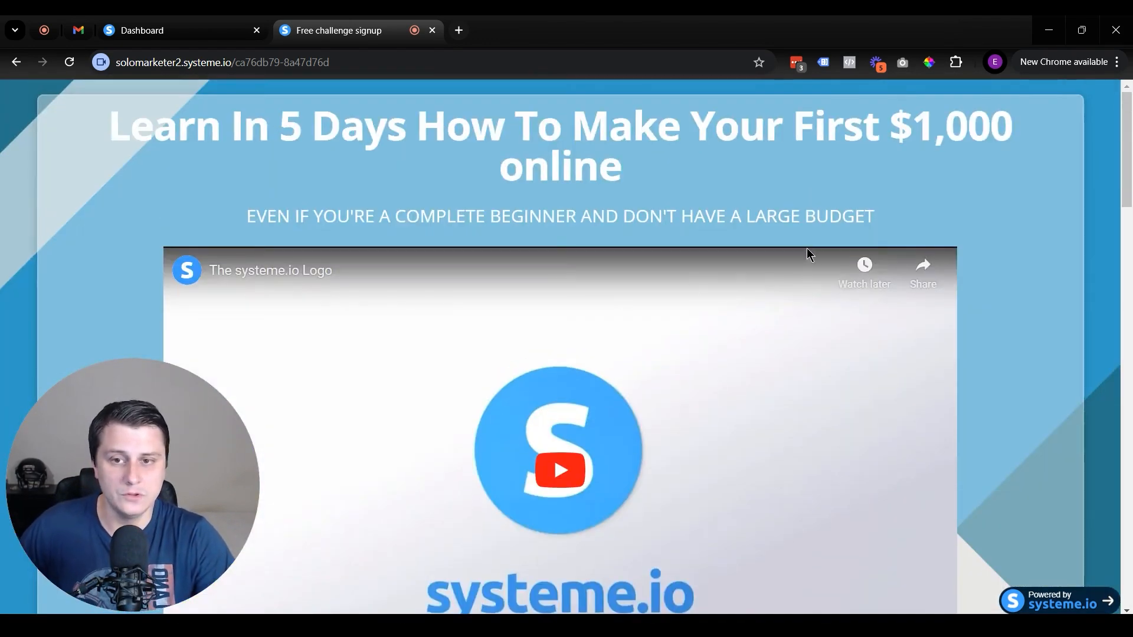
pyautogui.scroll(-14, 802, 252)
pyautogui.scroll(1, 1001, 321)
pyautogui.scroll(10, 1004, 321)
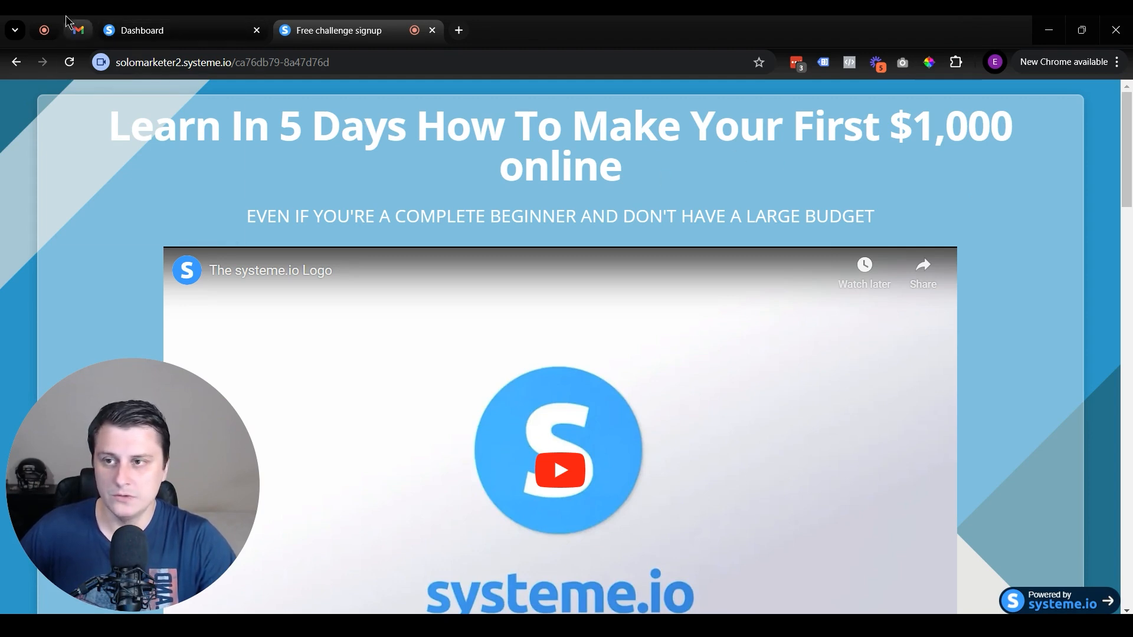
# Switch to Gmail, open the funnel template, welcome email copy and course template links in new tabs, and close the old Dashboard and signup tabs.
pyautogui.click(79, 30)
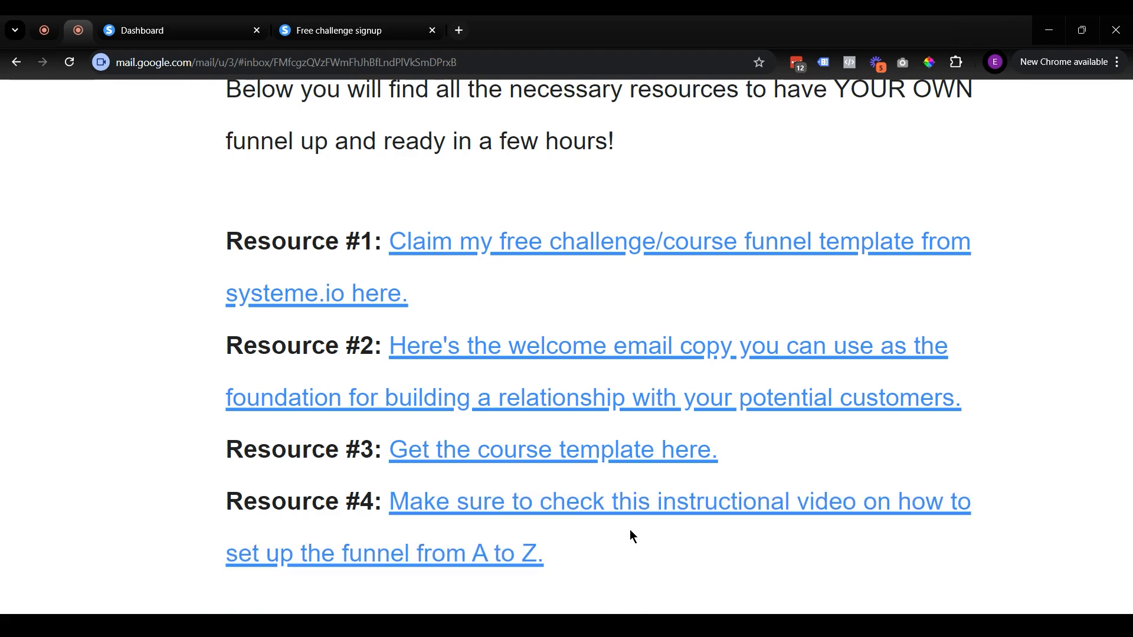
pyautogui.middleClick(586, 248)
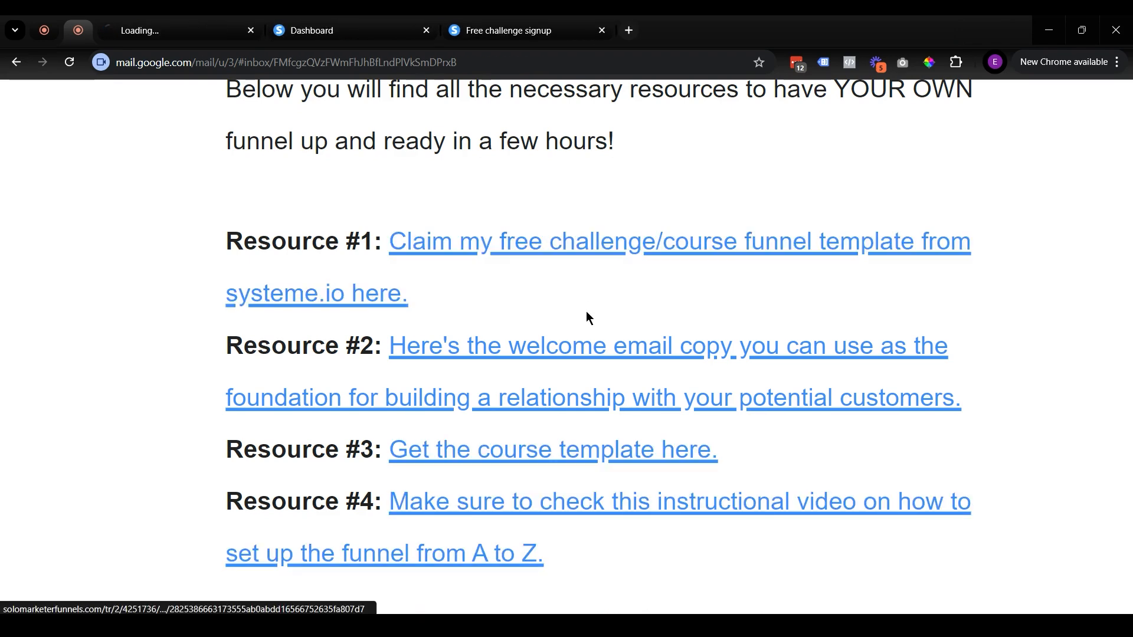
pyautogui.middleClick(597, 349)
pyautogui.middleClick(614, 447)
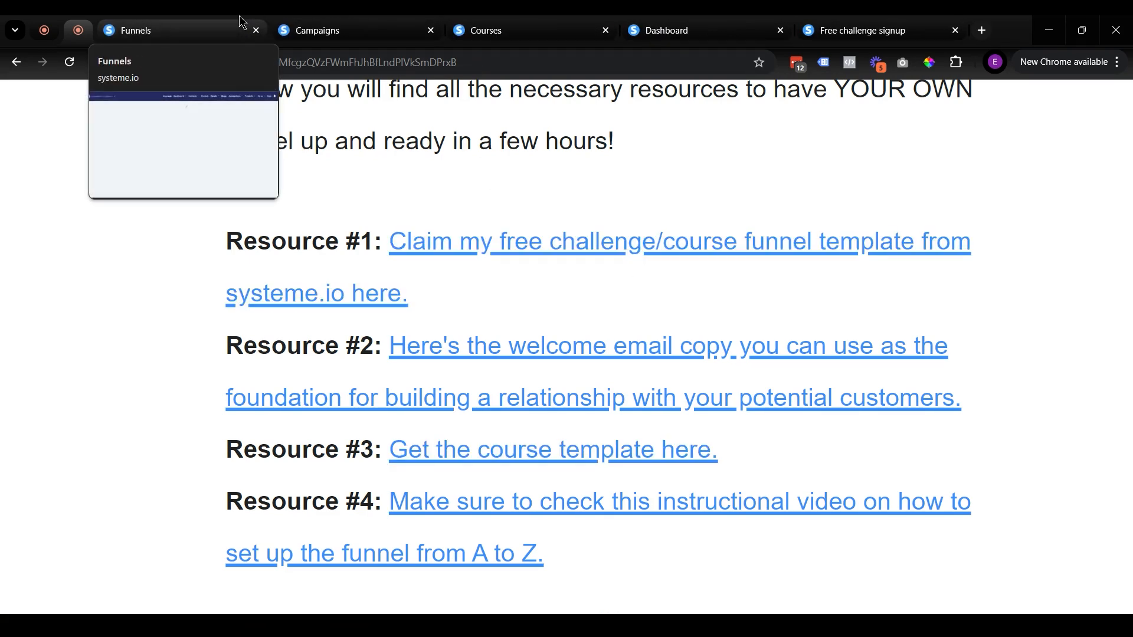
pyautogui.middleClick(747, 23)
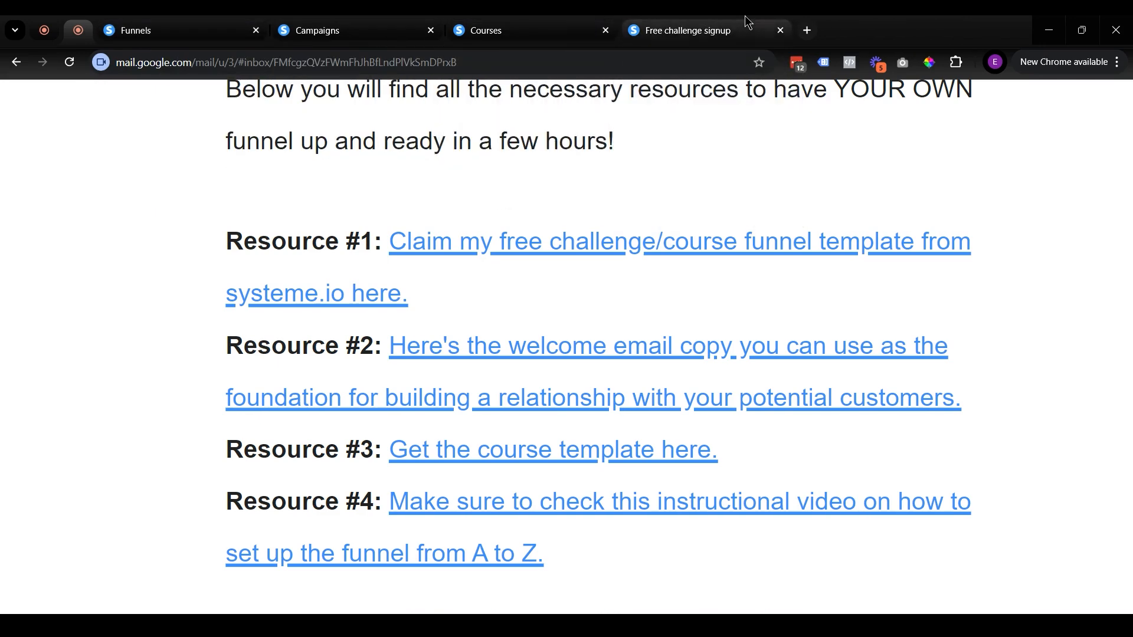
pyautogui.middleClick(747, 24)
# Go to the imported funnel's browser tab and display the list of all funnels in systeme.io.
pyautogui.click(167, 17)
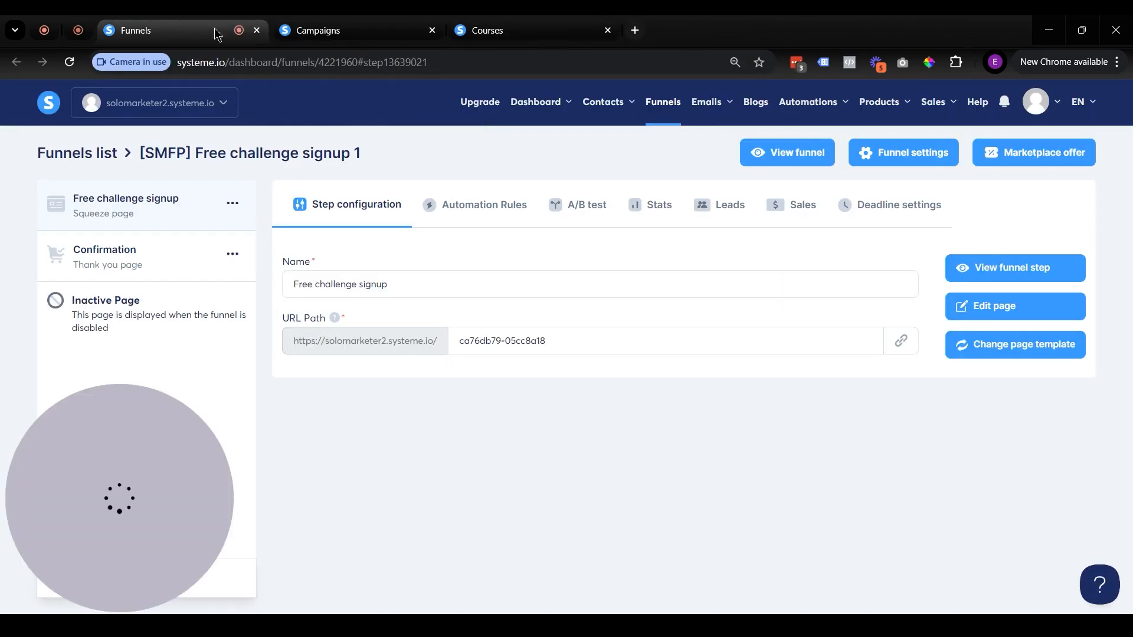
pyautogui.click(677, 112)
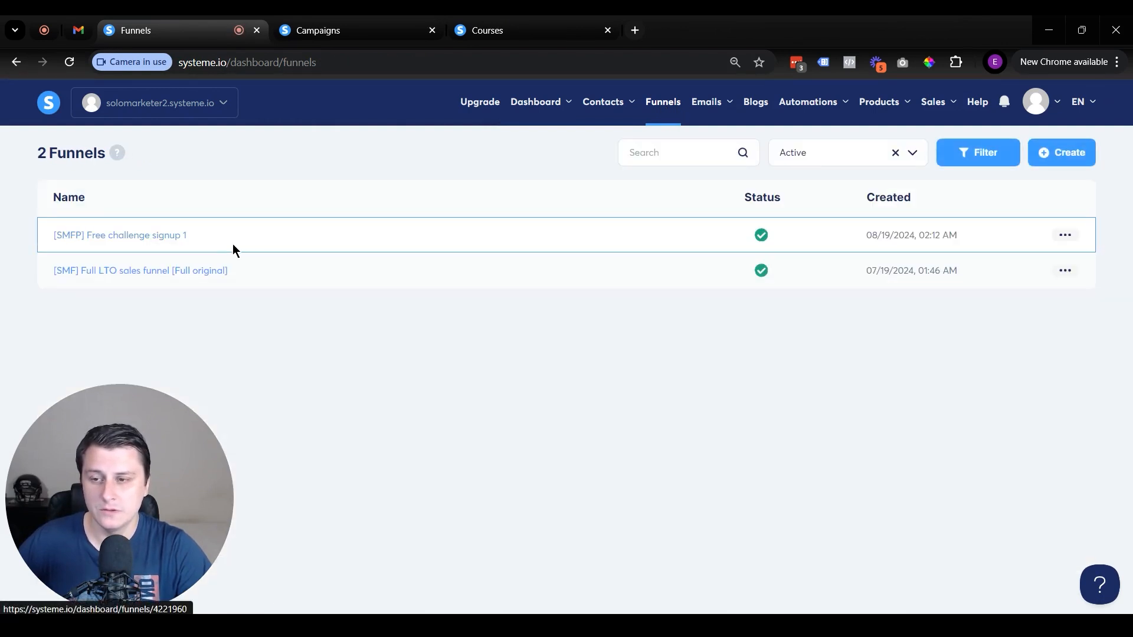
pyautogui.moveTo(233, 243); pyautogui.dragTo(116, 246)
pyautogui.click(48, 255)
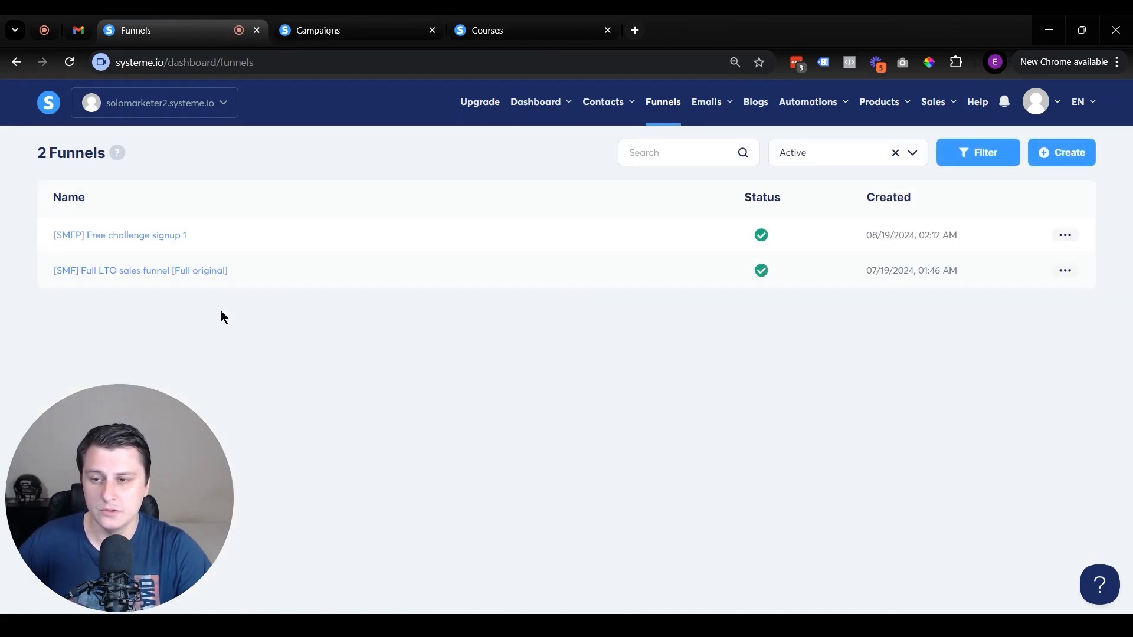
# Open the "[SMFP] Free challenge signup 1" funnel, view its signup page through the copied URL, and close that preview.
pyautogui.click(165, 236)
pyautogui.click(901, 341)
pyautogui.hotkey('ctrl', 't')
pyautogui.hotkey('ctrl', 'v')
pyautogui.press('Return')
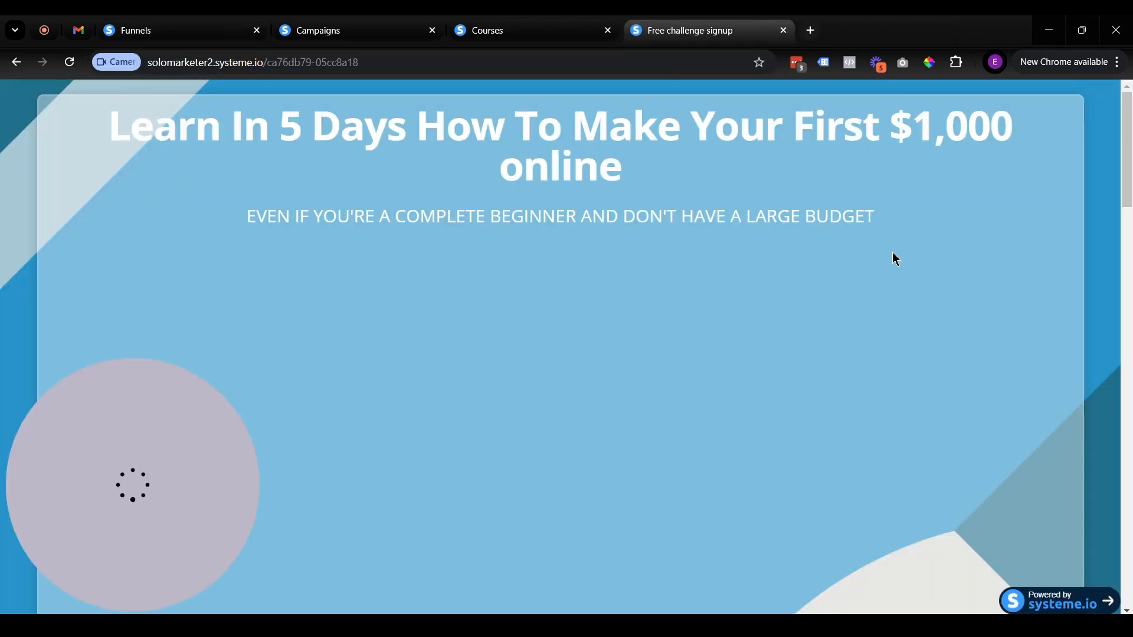
pyautogui.scroll(-10, 914, 289)
pyautogui.hotkey('ctrl', 'w')
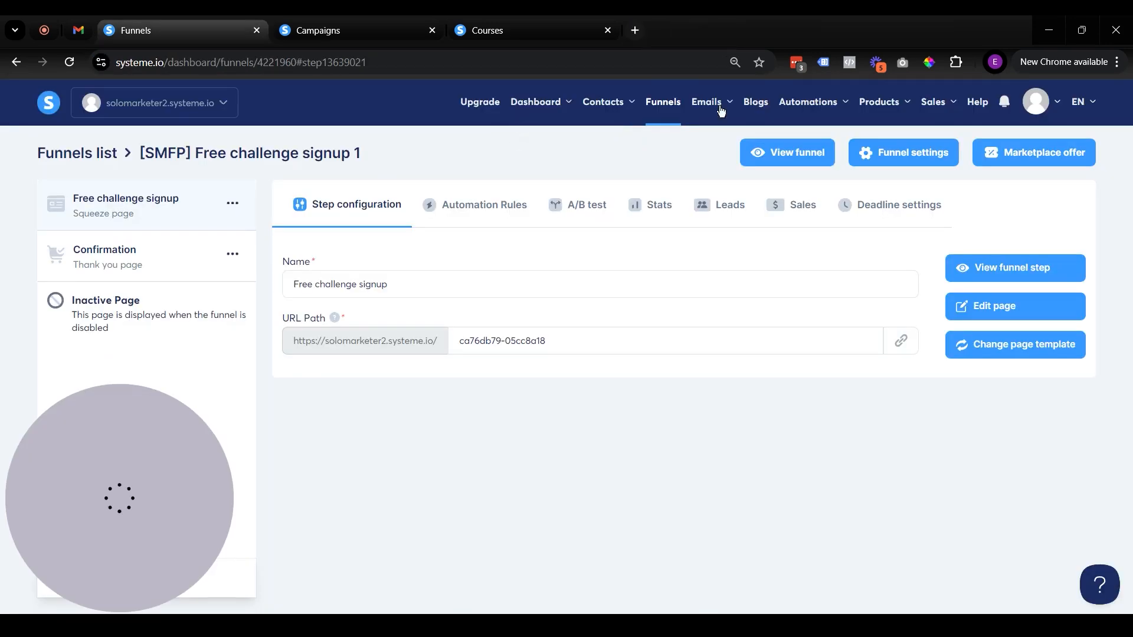
# Open the "[SMF] Challenge signup confirmation" campaign from the campaigns list and read its "Thank you so much for signing up!" email.
pyautogui.click(360, 30)
pyautogui.moveTo(706, 106)
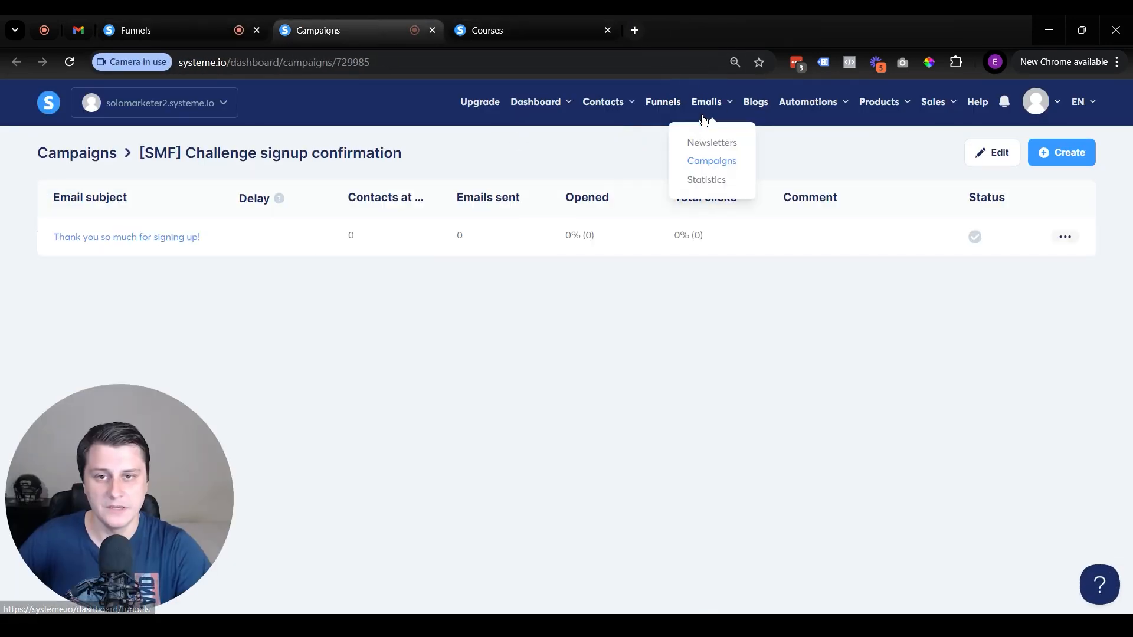
pyautogui.click(722, 169)
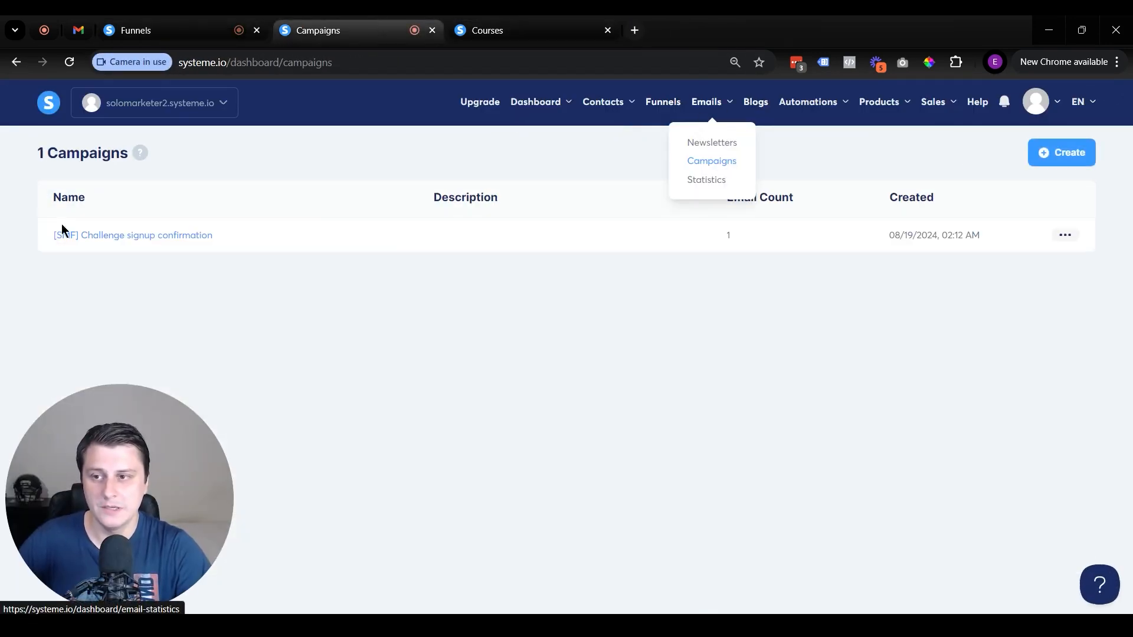
pyautogui.click(148, 236)
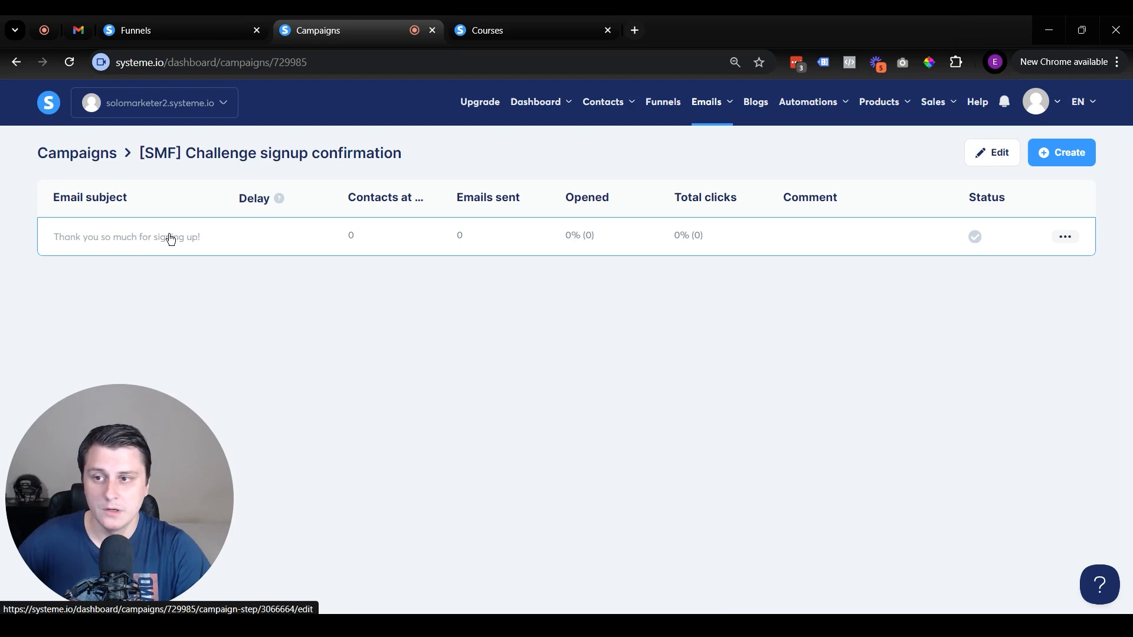
pyautogui.click(166, 238)
pyautogui.scroll(-5, 672, 350)
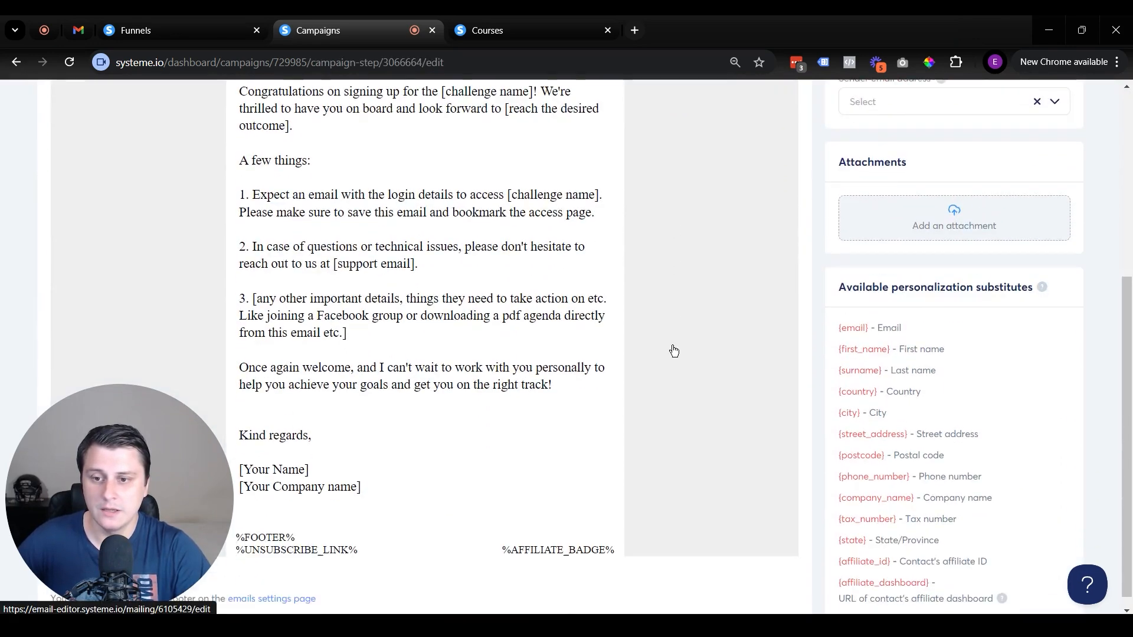
pyautogui.scroll(6, 671, 349)
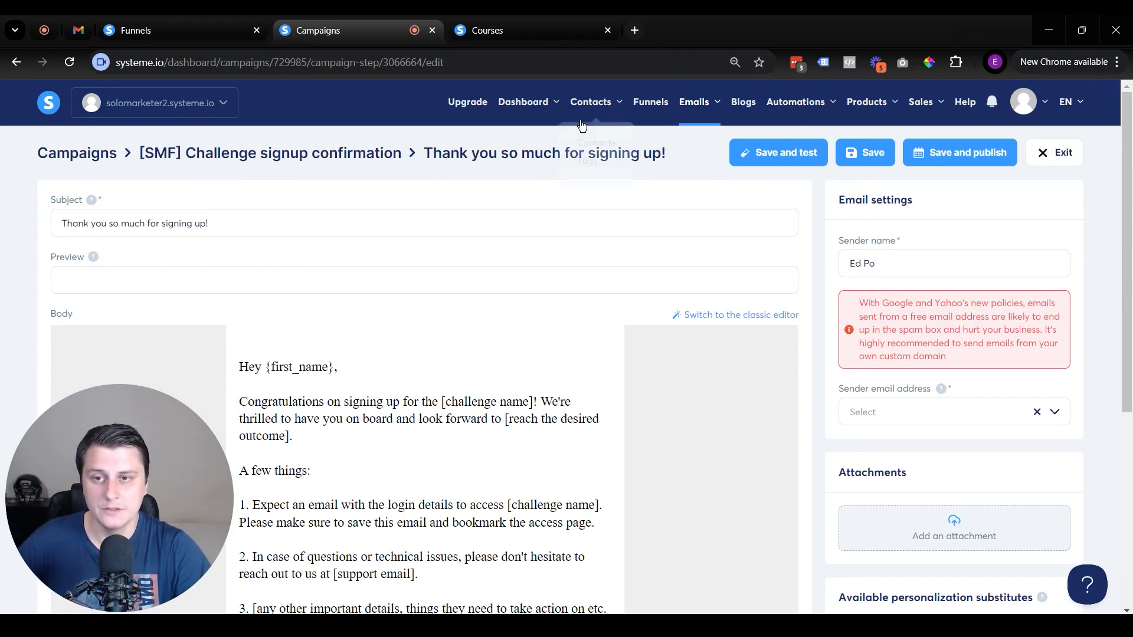
# Open the "[SMF] Basic course template" course from the courses list.
pyautogui.click(493, 21)
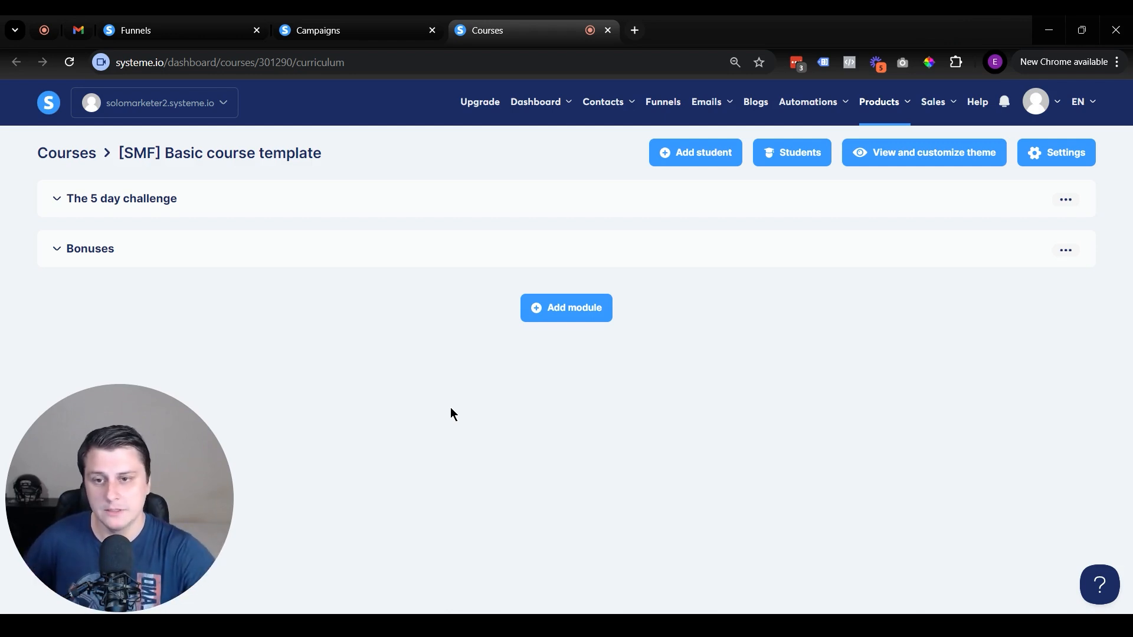
pyautogui.moveTo(878, 115)
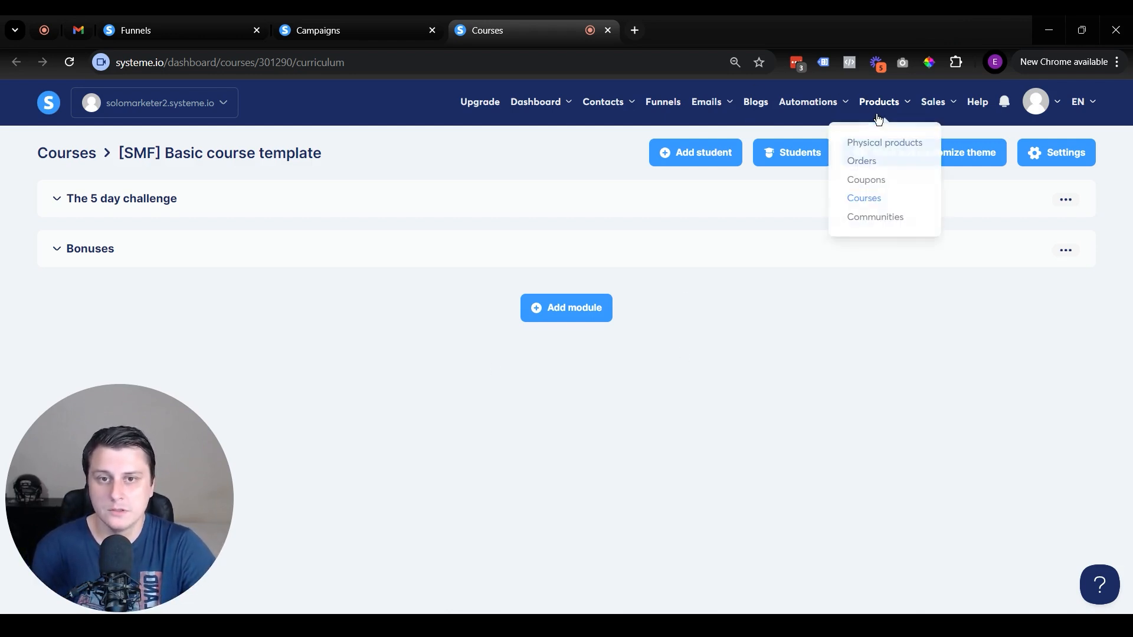
pyautogui.click(878, 200)
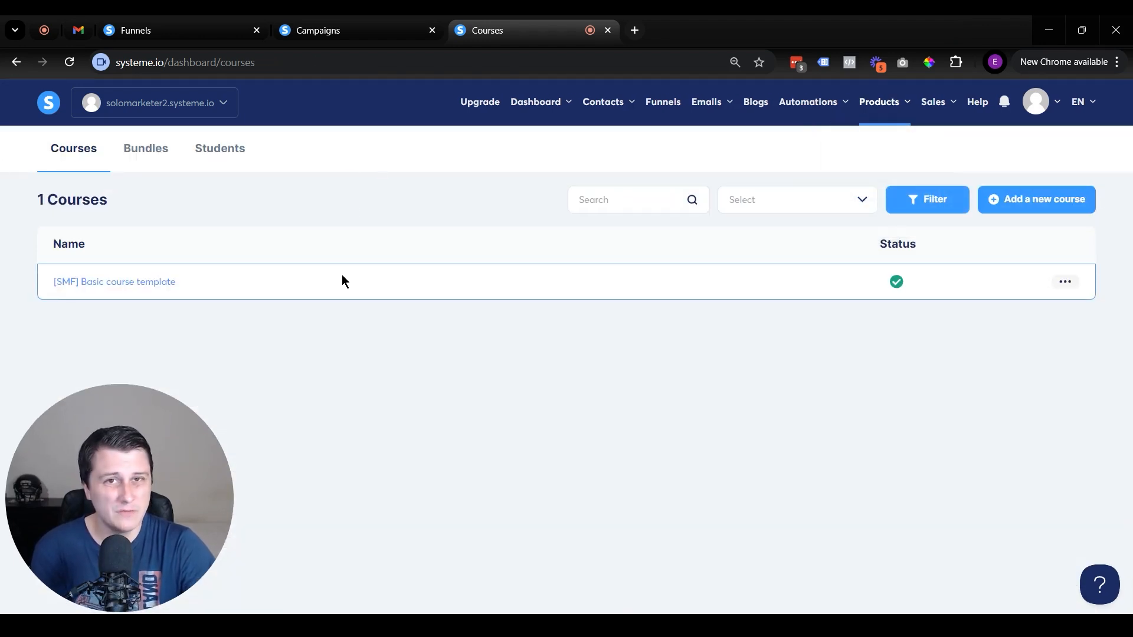
pyautogui.click(123, 283)
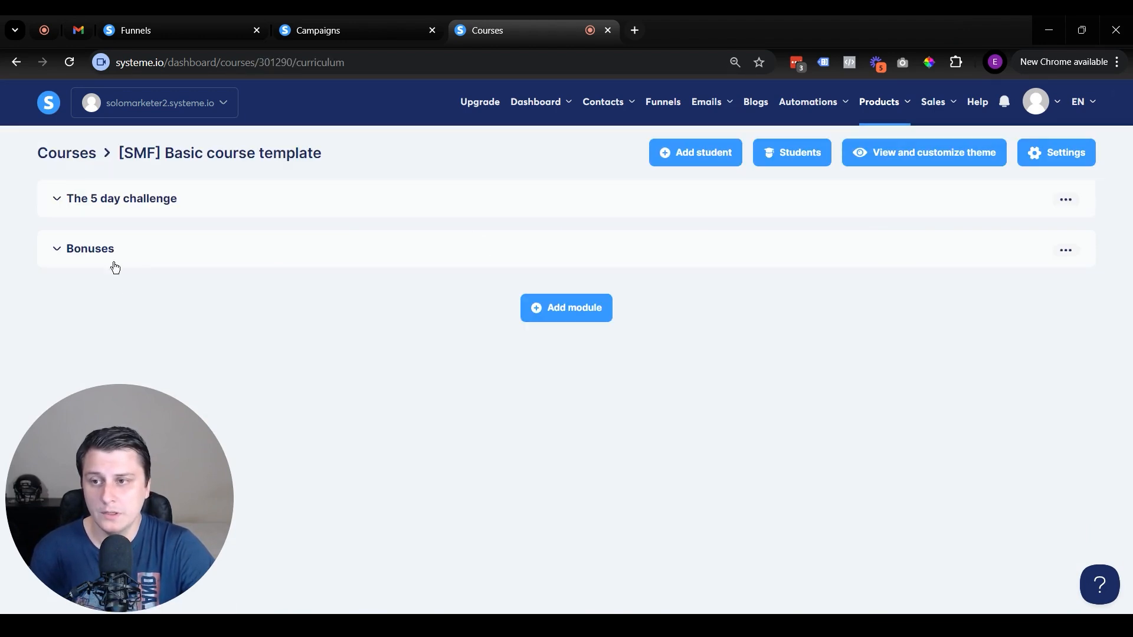
# Examine the lectures in "The 5 day challenge" module and the actions available for the Day 1 lecture.
pyautogui.click(116, 214)
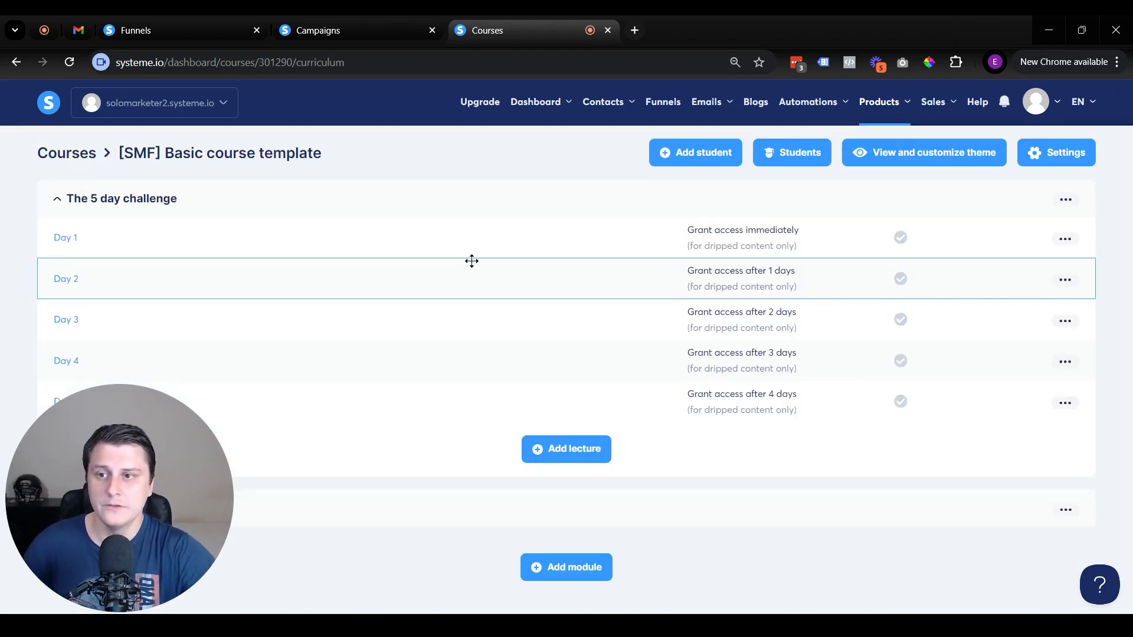
pyautogui.click(174, 201)
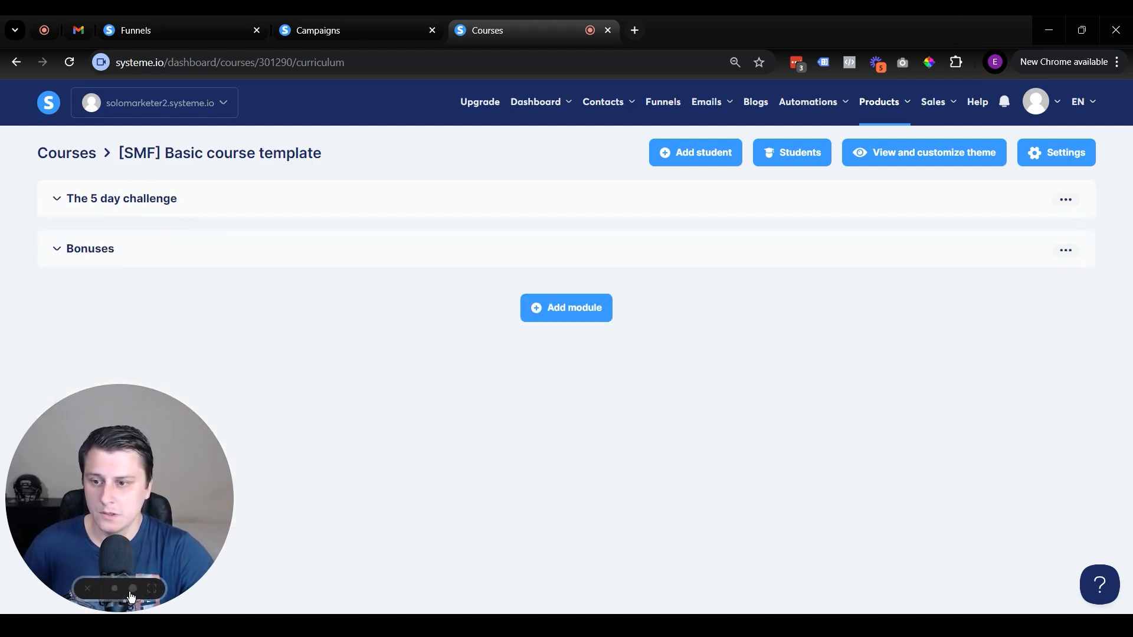
pyautogui.click(113, 590)
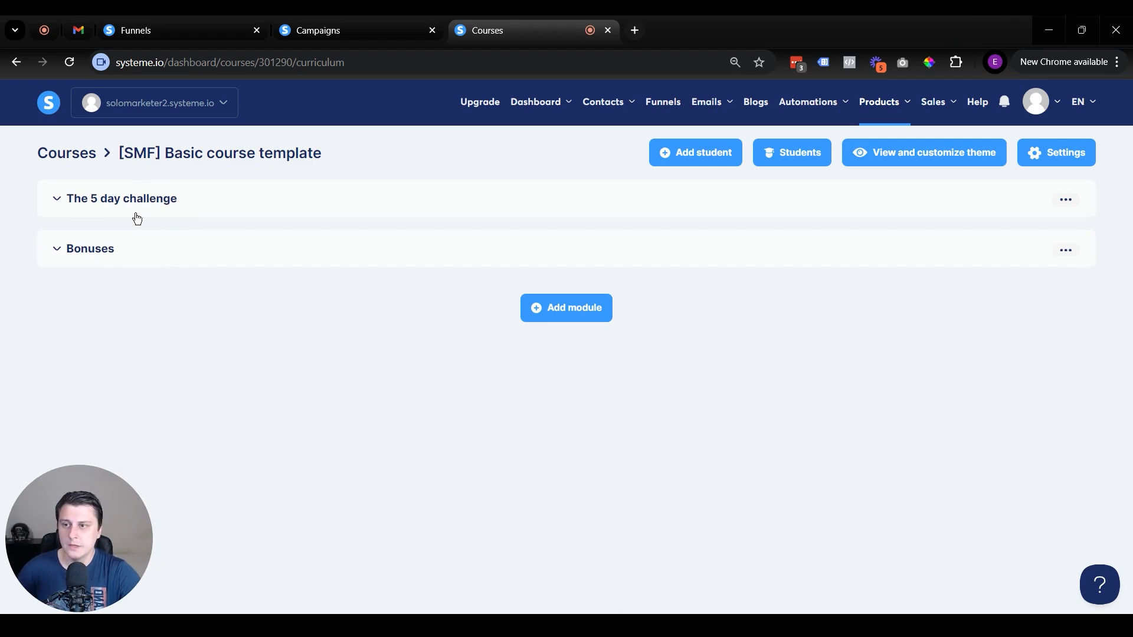
pyautogui.click(128, 196)
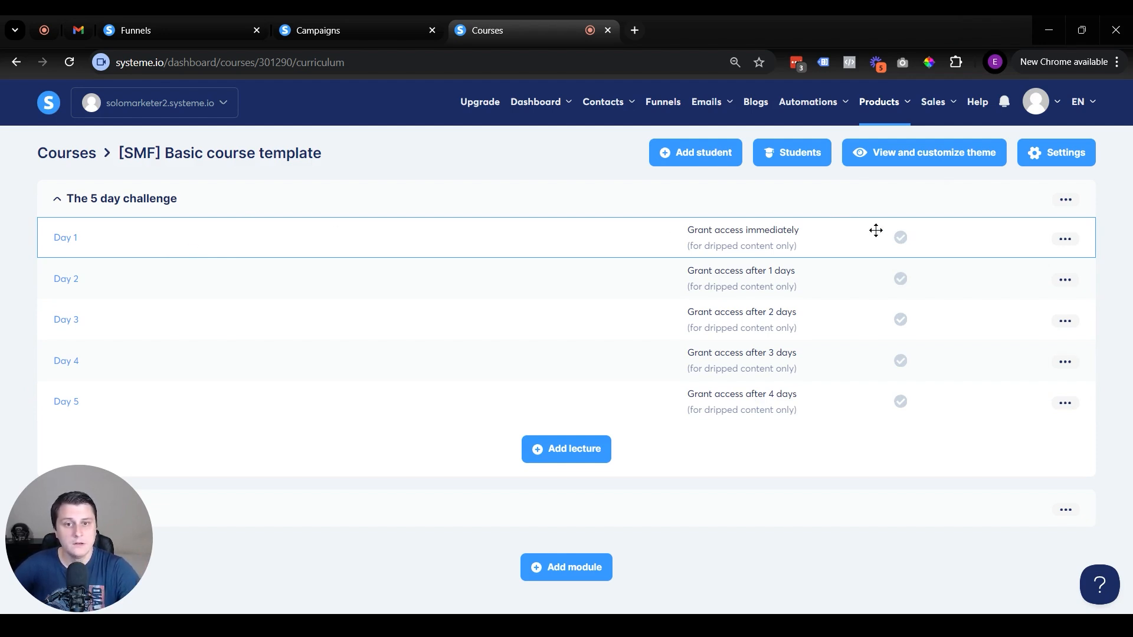
pyautogui.click(1065, 239)
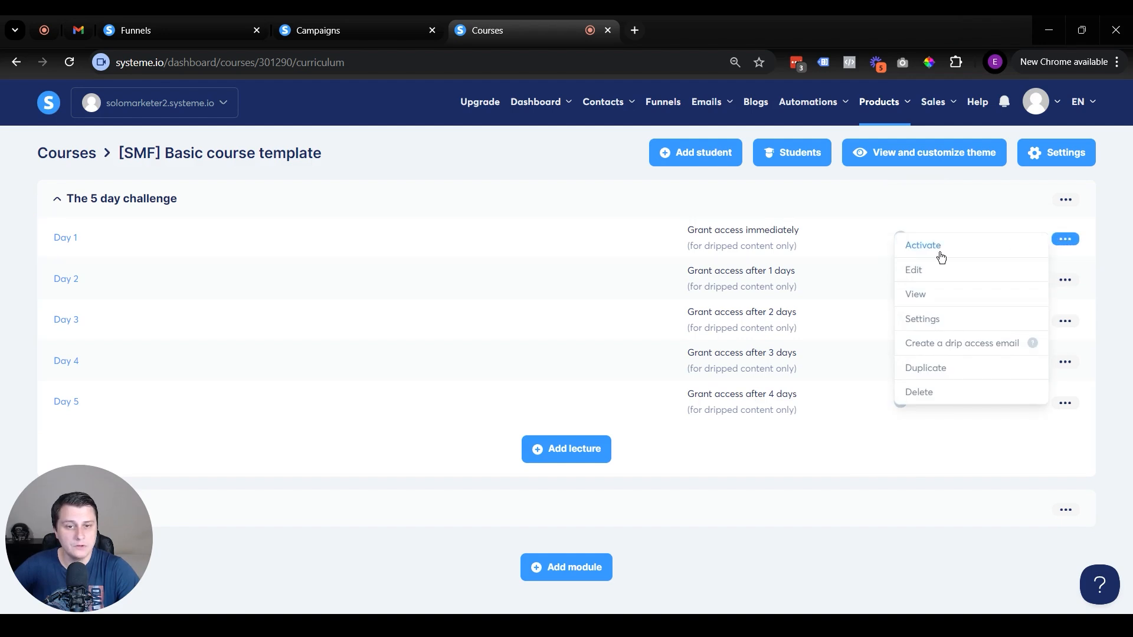
pyautogui.click(923, 246)
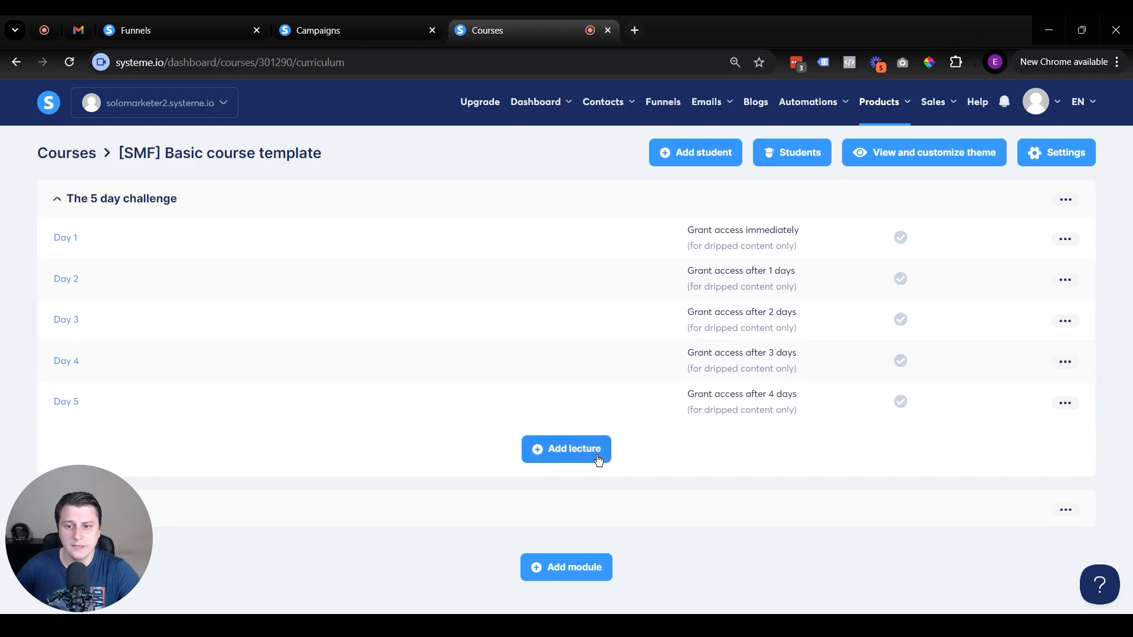
# Expand the Bonuses module to view its contents and collapse it again.
pyautogui.moveTo(32, 516); pyautogui.dragTo(269, 174)
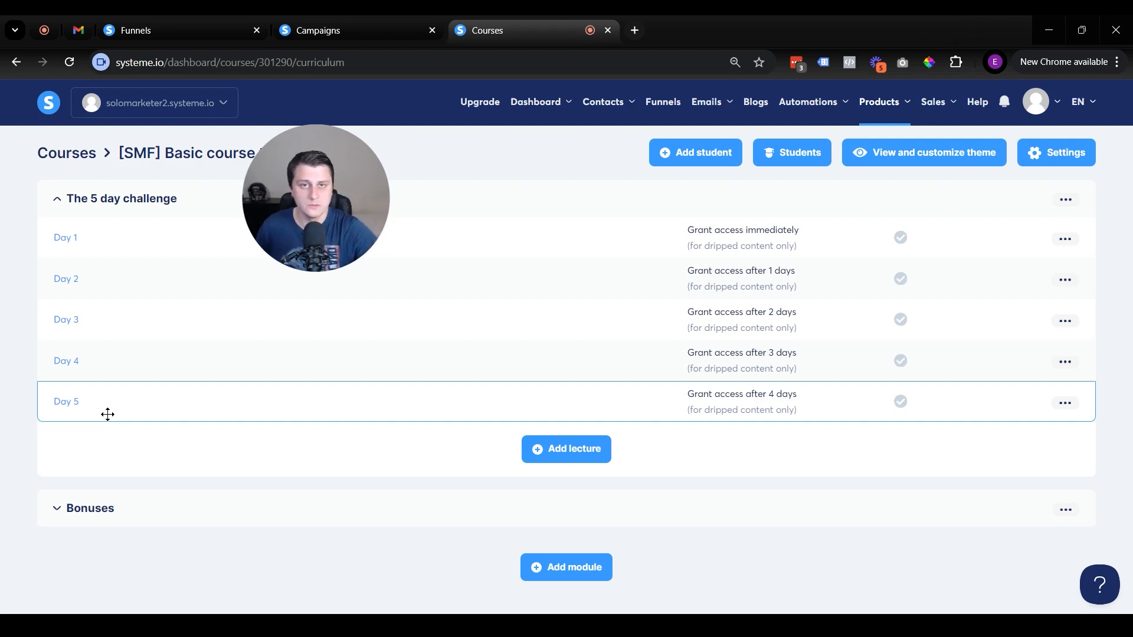
pyautogui.click(56, 519)
pyautogui.scroll(-3, 167, 468)
pyautogui.scroll(3, 157, 463)
pyautogui.click(84, 500)
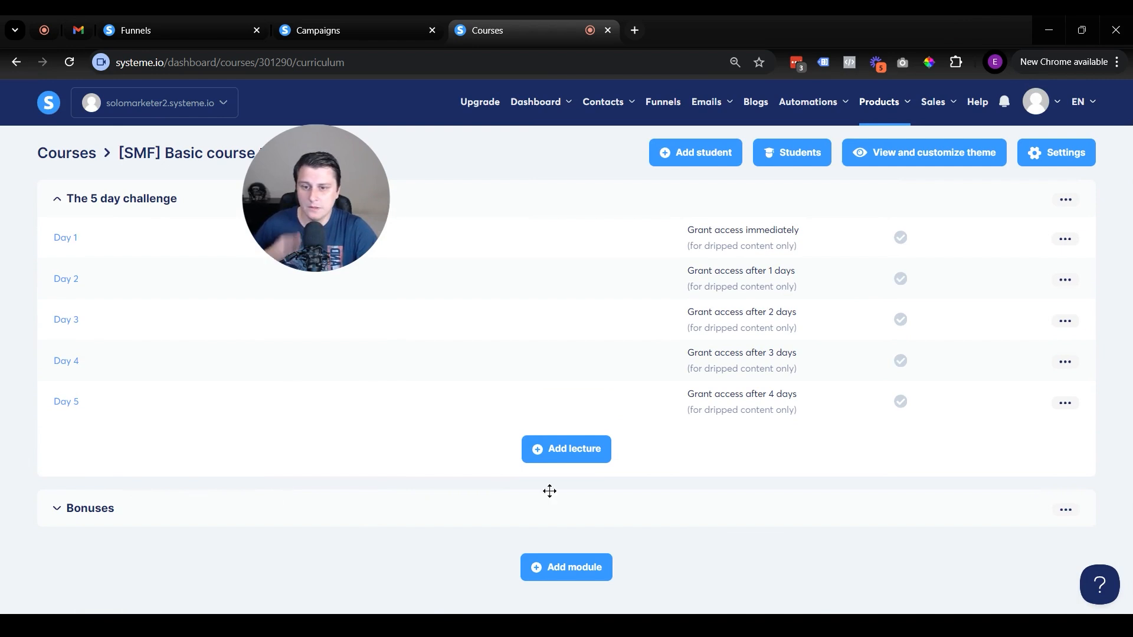
# Open the Day 1 lecture in the page editor and review its content down to the list of resources.
pyautogui.click(65, 240)
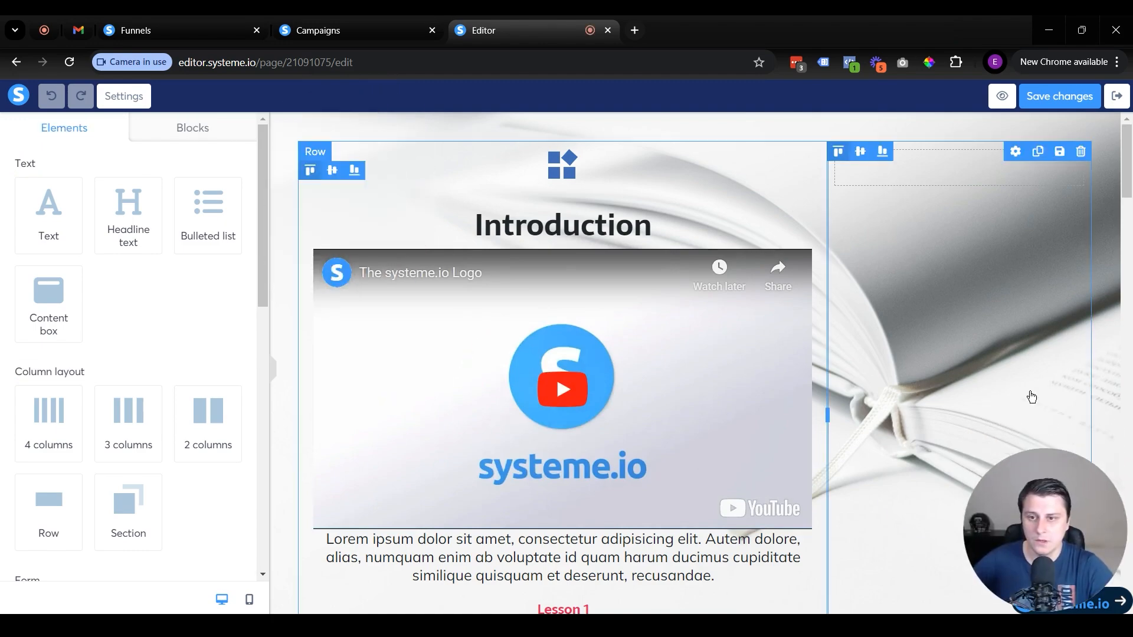
pyautogui.scroll(-15, 703, 299)
pyautogui.scroll(-5, 649, 301)
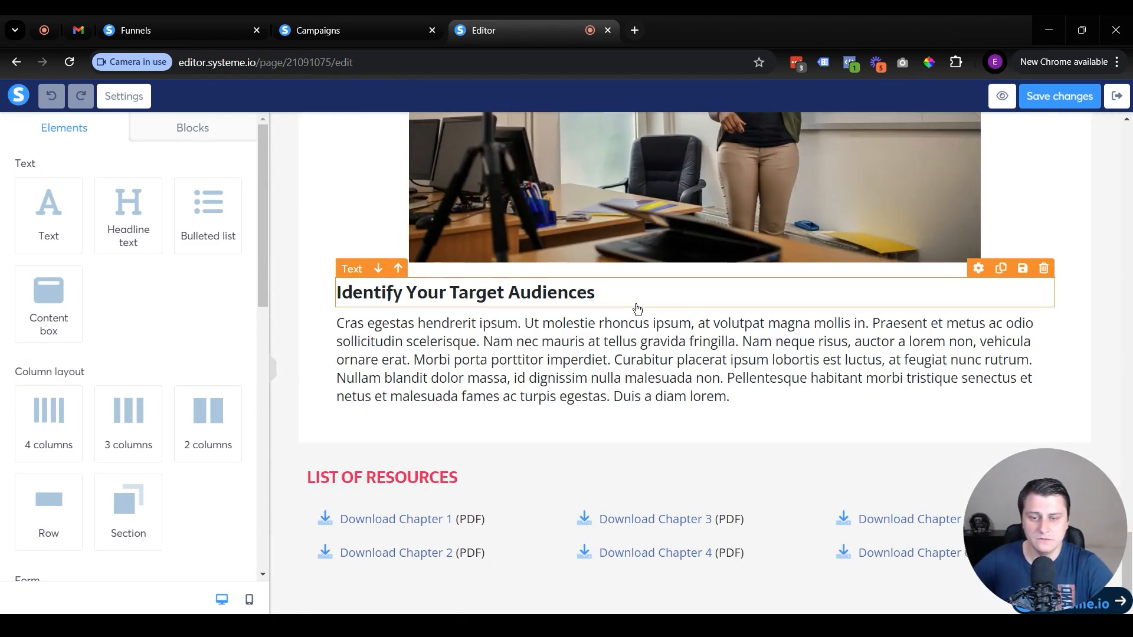
# Delete both template sections from the Day 1 lecture page to leave it empty.
pyautogui.scroll(15, 633, 334)
pyautogui.scroll(10, 626, 354)
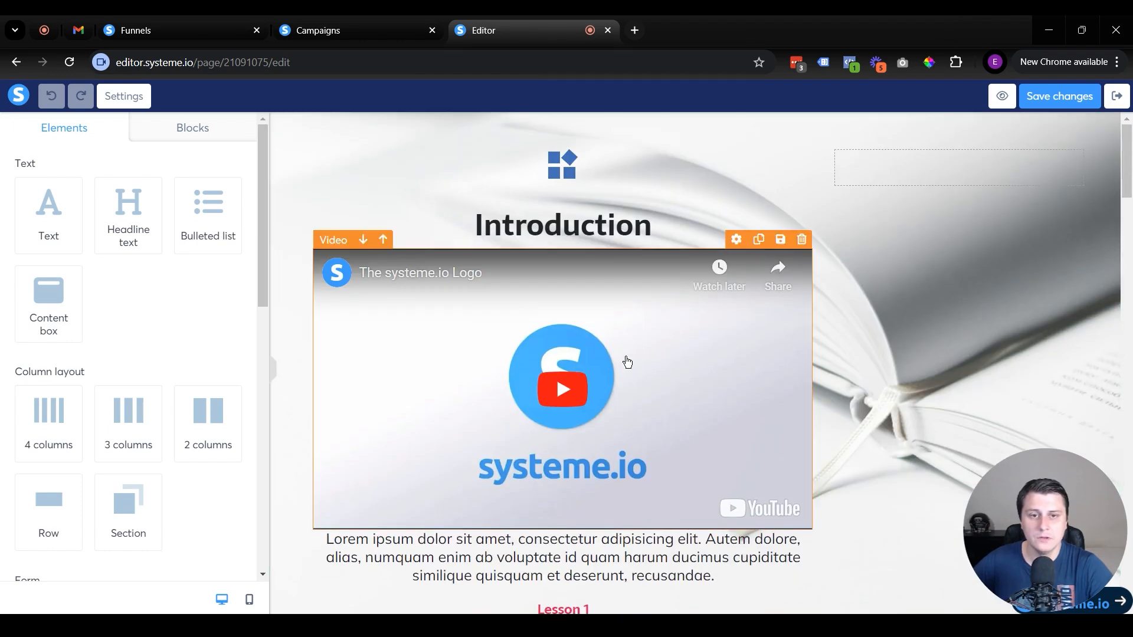
pyautogui.click(1110, 122)
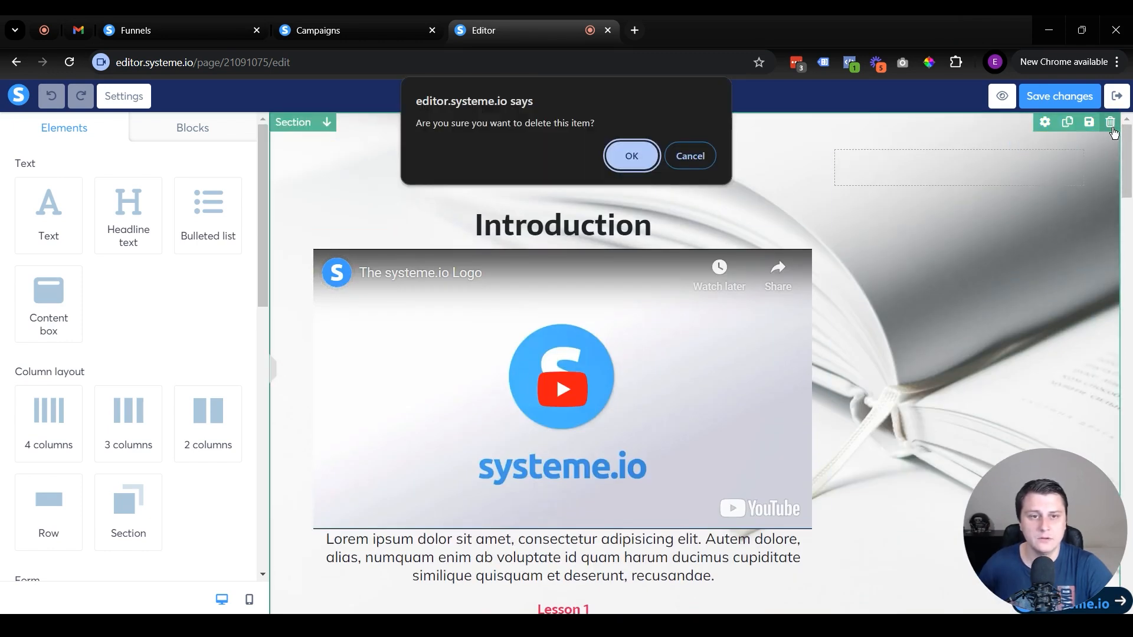
pyautogui.press('Return')
pyautogui.click(1113, 131)
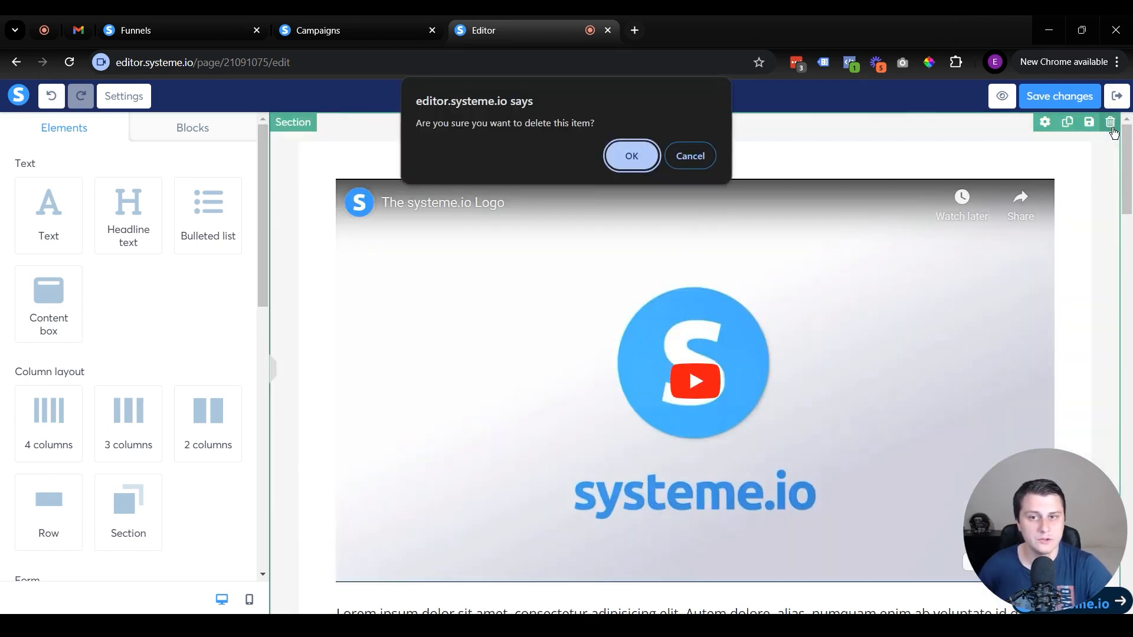
pyautogui.press('Return')
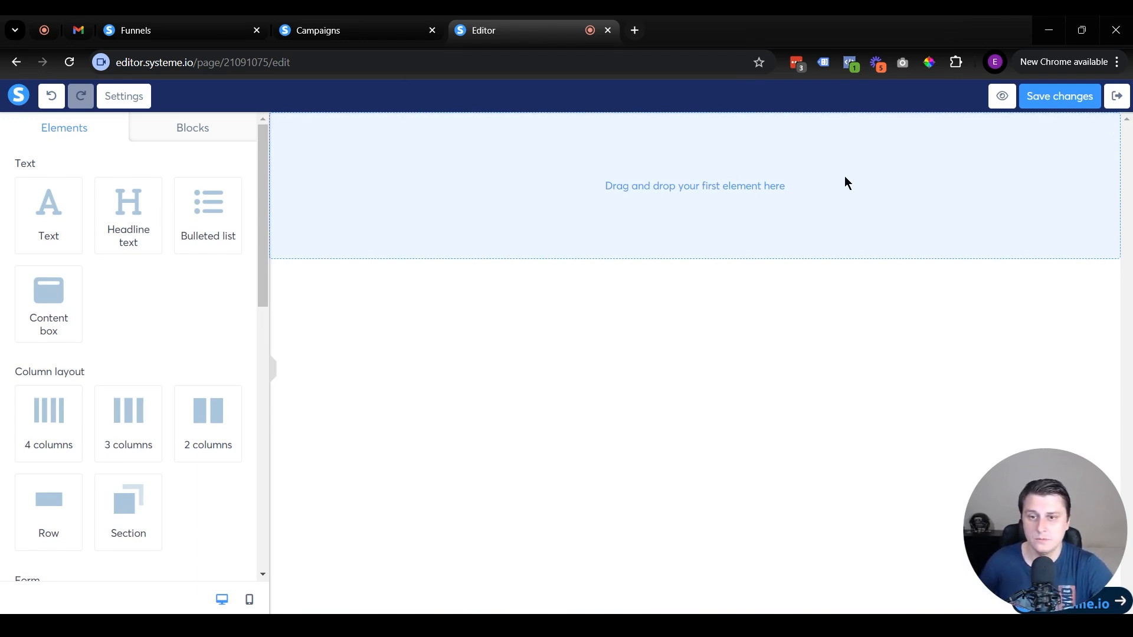
# Add a headline to the empty page and set its text to "Name of Day 1 challenge content".
pyautogui.moveTo(126, 214); pyautogui.dragTo(653, 158)
pyautogui.click(677, 183)
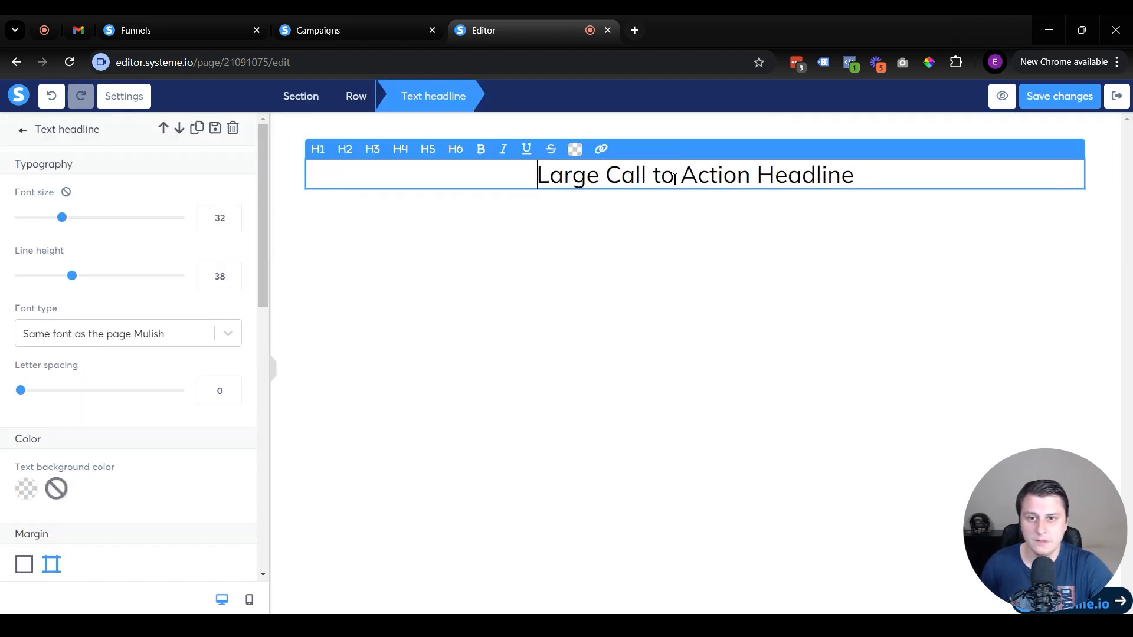
pyautogui.hotkey('ctrl', 'a')
pyautogui.write('Name of ')
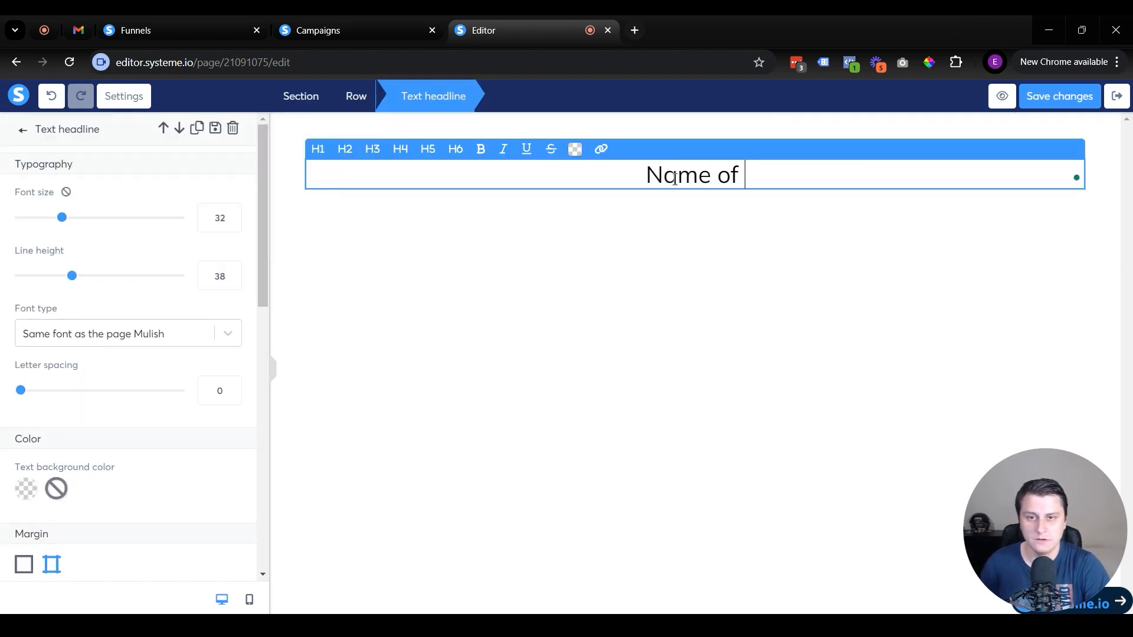
pyautogui.write('Day 1 challengwe')
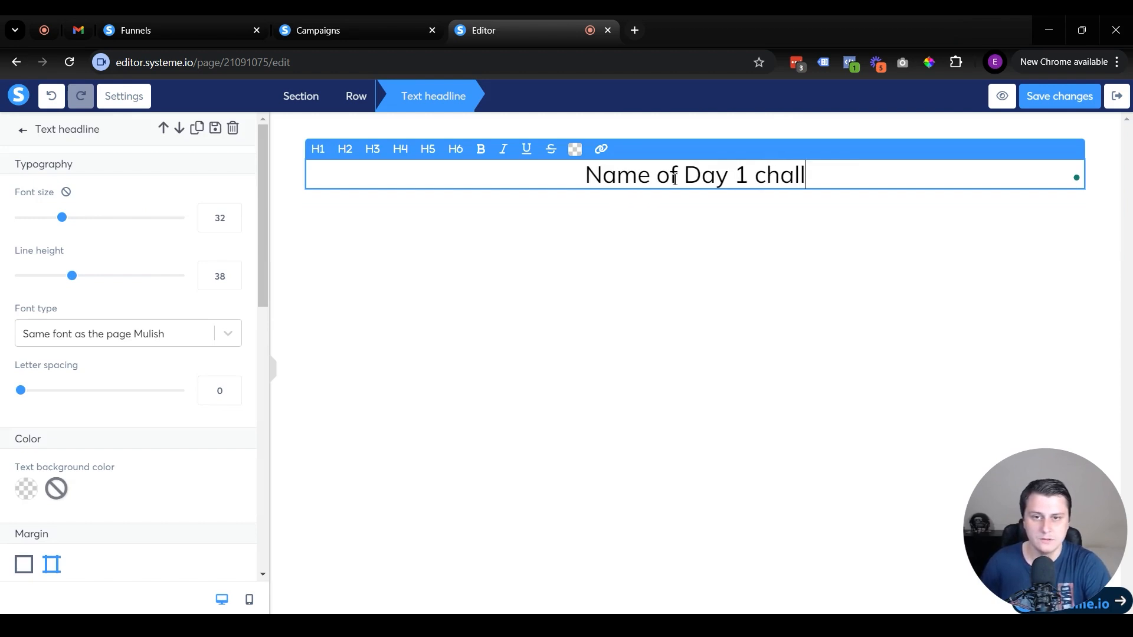
pyautogui.press('BackSpace')
pyautogui.press('BackSpace')
pyautogui.press('BackSpace')
pyautogui.write('e content')
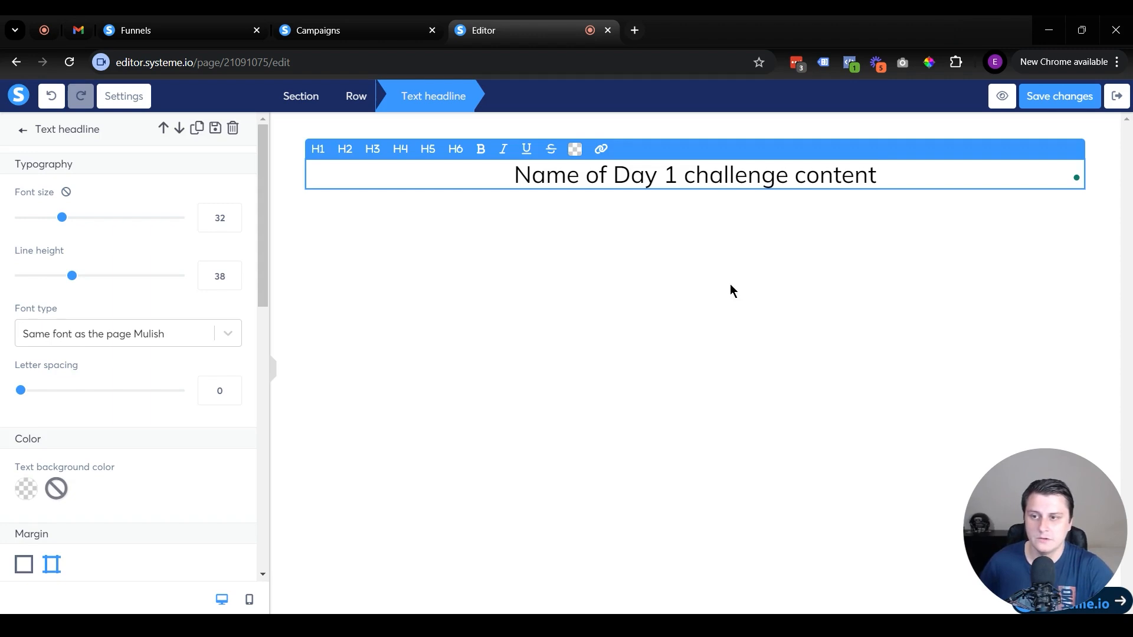
pyautogui.click(731, 285)
# Add a video element below the headline and open its settings to view the URL.
pyautogui.moveTo(71, 223); pyautogui.dragTo(41, 233)
pyautogui.scroll(-4, 148, 347)
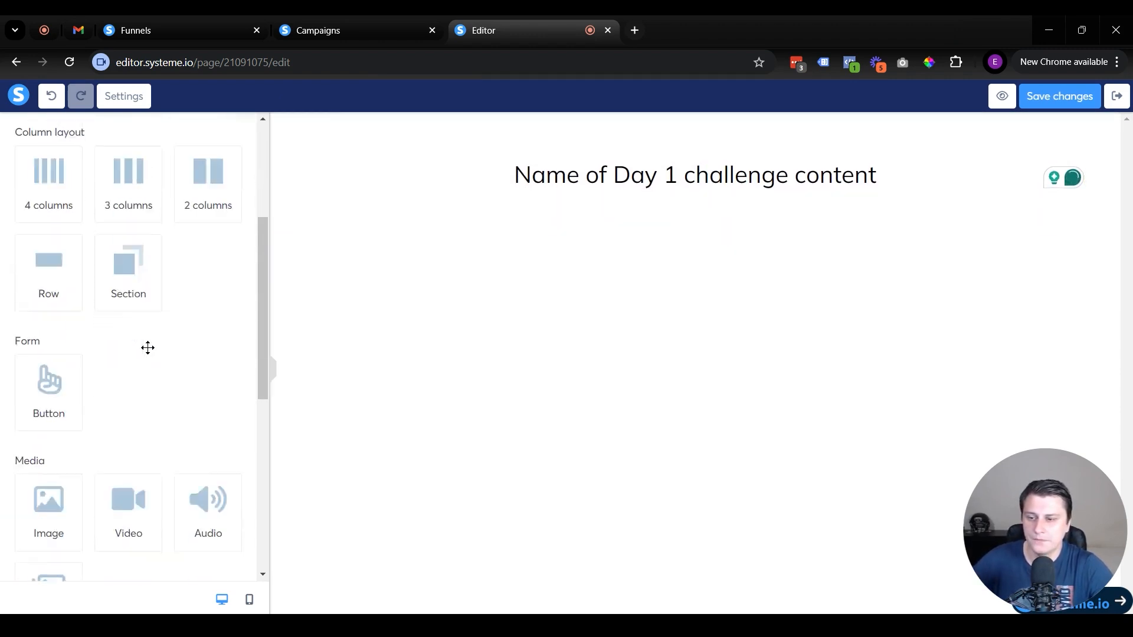
pyautogui.scroll(-3, 148, 348)
pyautogui.moveTo(101, 311); pyautogui.dragTo(771, 198)
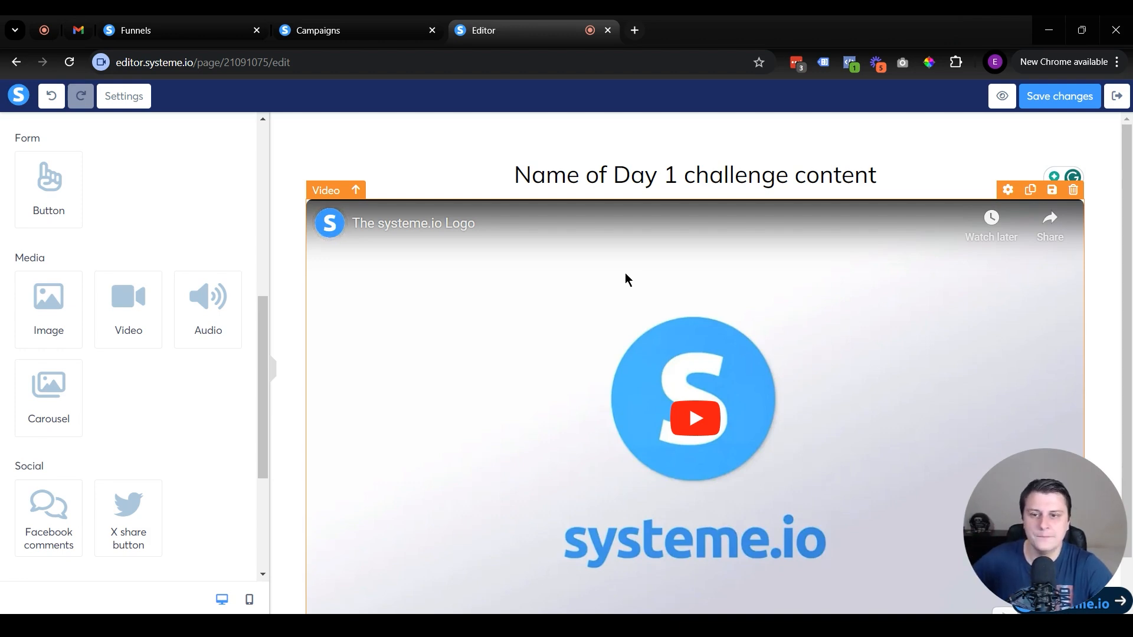
pyautogui.click(626, 275)
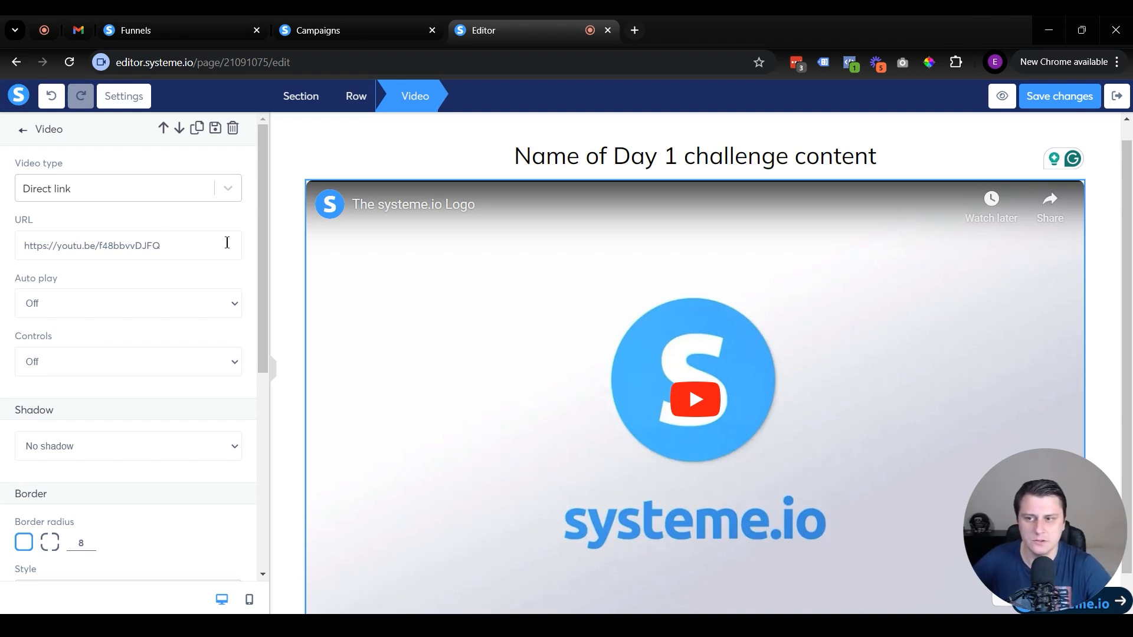
pyautogui.moveTo(224, 245); pyautogui.dragTo(3, 264)
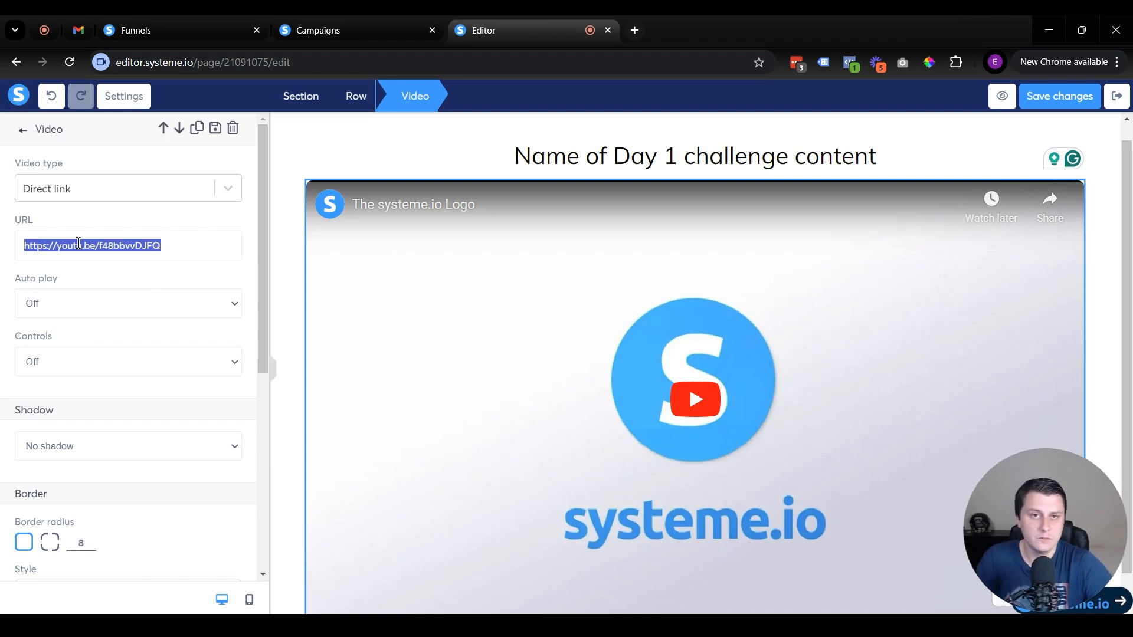
pyautogui.click(123, 204)
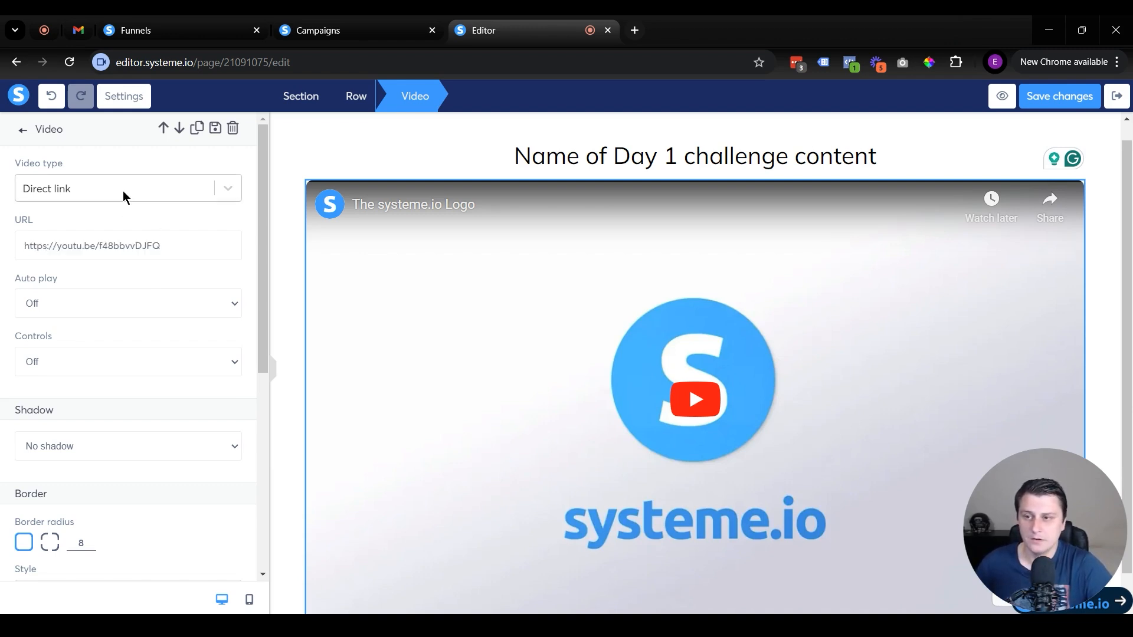
# Switch the video type to Upload file and view the video upload dialog.
pyautogui.click(123, 190)
pyautogui.click(113, 279)
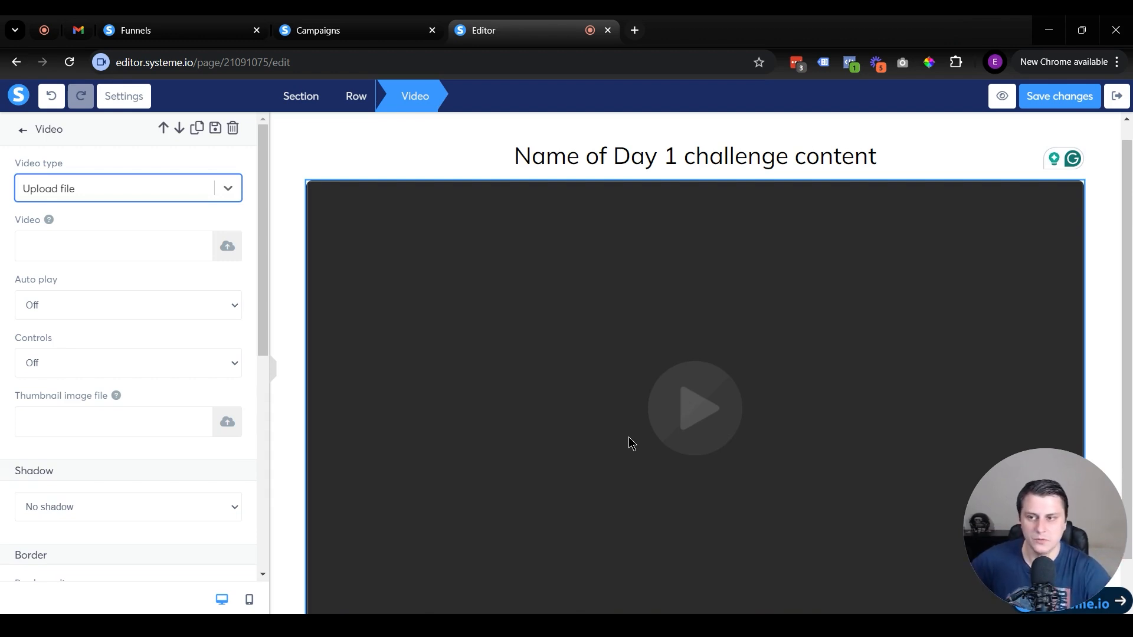
pyautogui.click(228, 252)
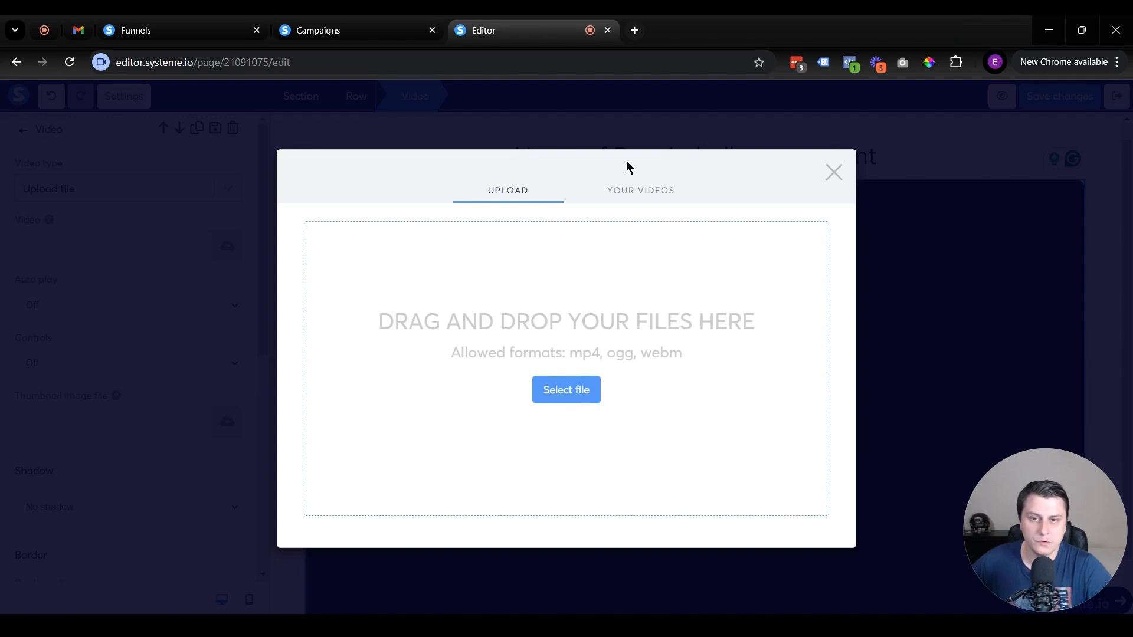
pyautogui.click(841, 174)
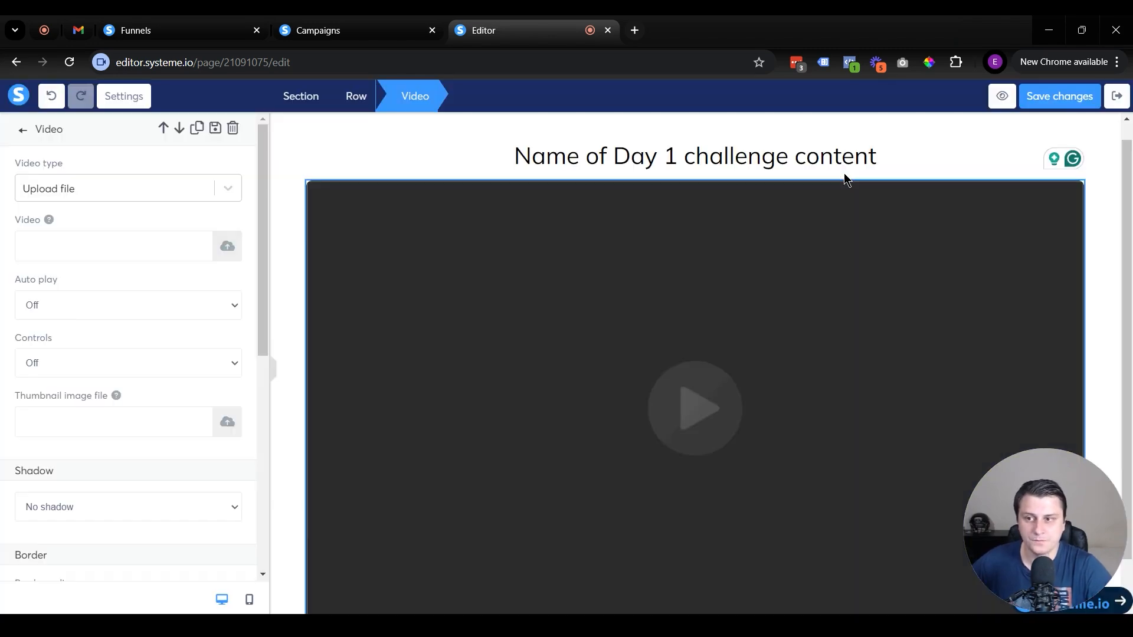
# Switch the video type to Custom embed and view its HTML code editor.
pyautogui.click(33, 195)
pyautogui.click(59, 248)
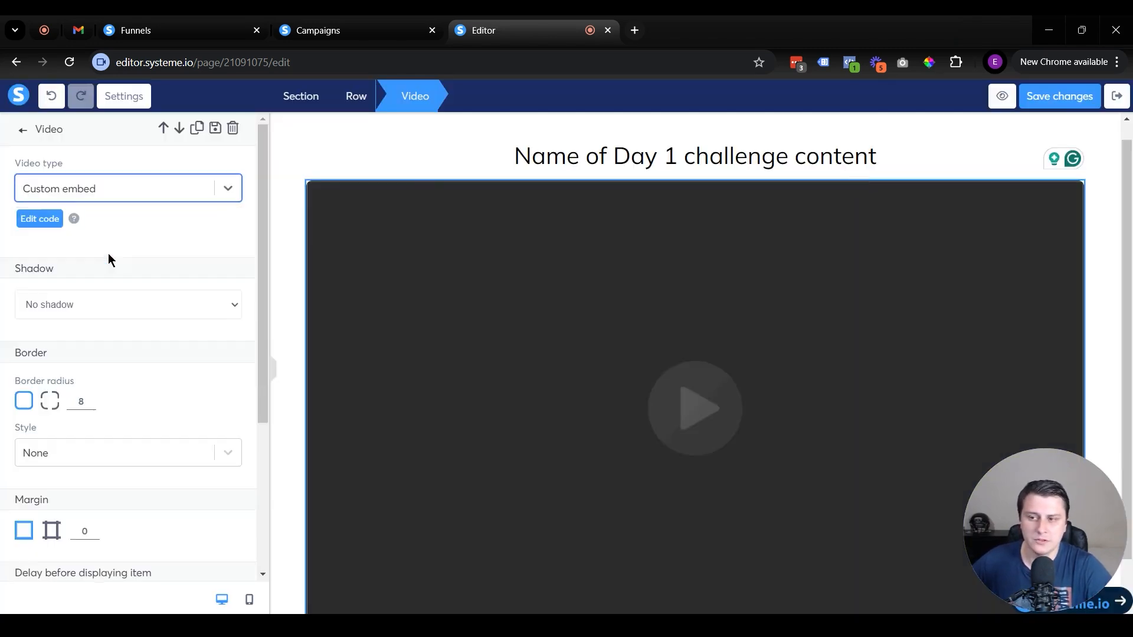
pyautogui.click(38, 218)
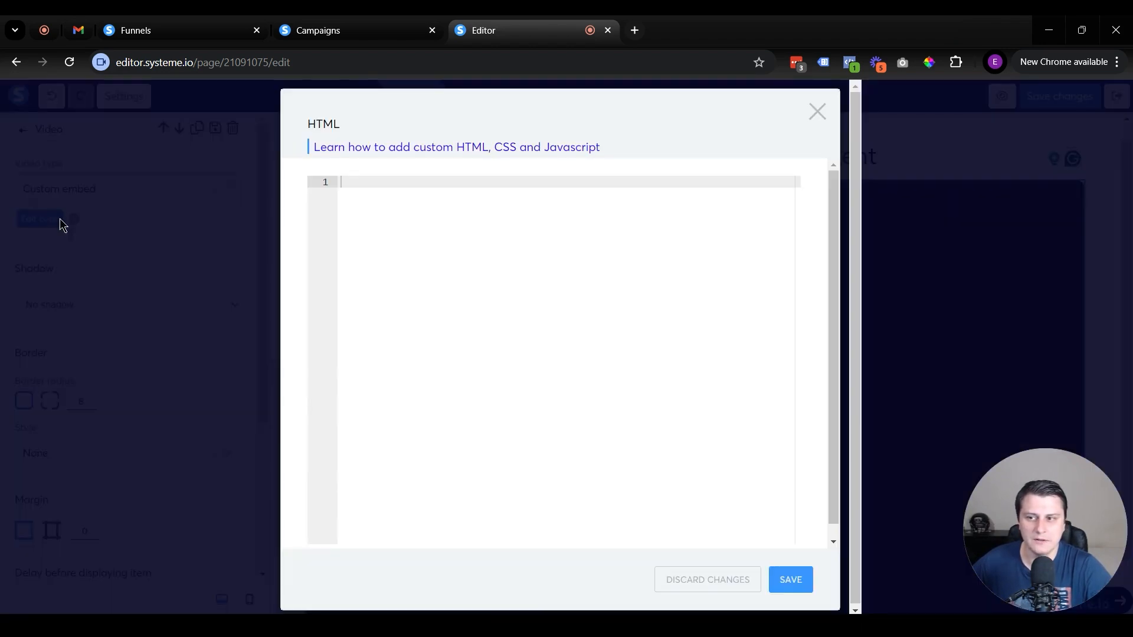
pyautogui.click(819, 113)
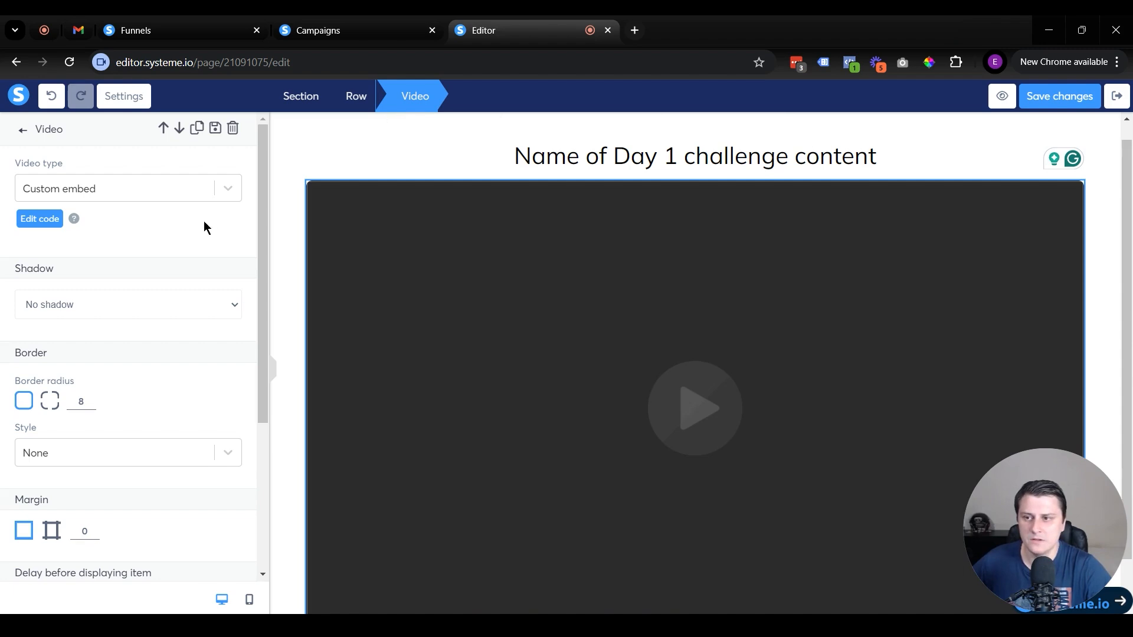
# Set the video type to Direct link, with auto play off and controls on.
pyautogui.click(155, 193)
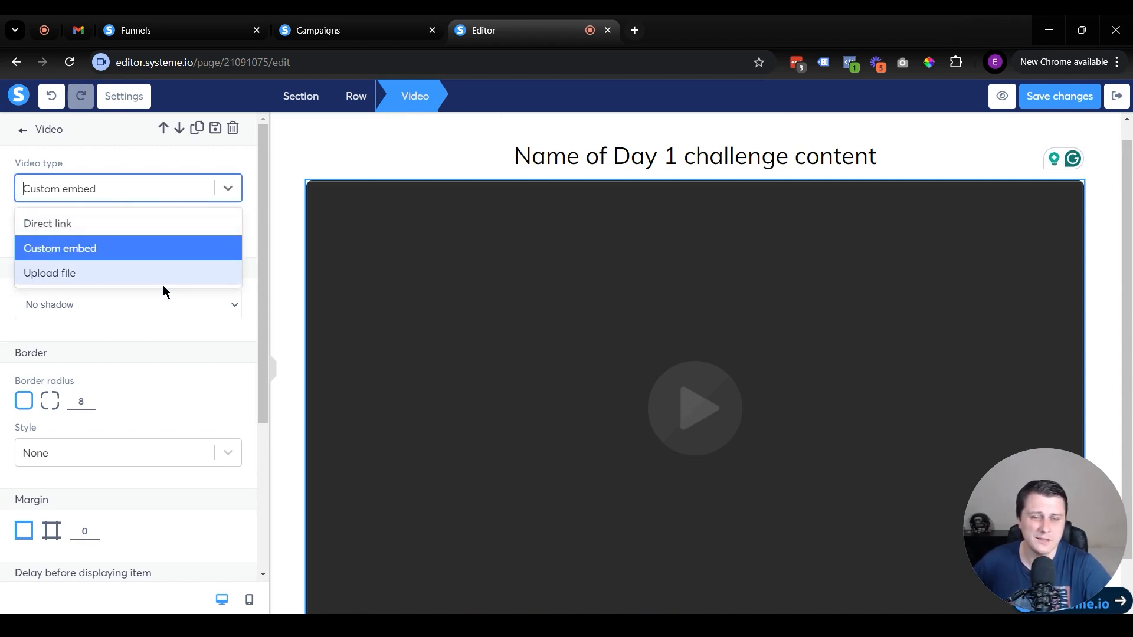
pyautogui.click(159, 228)
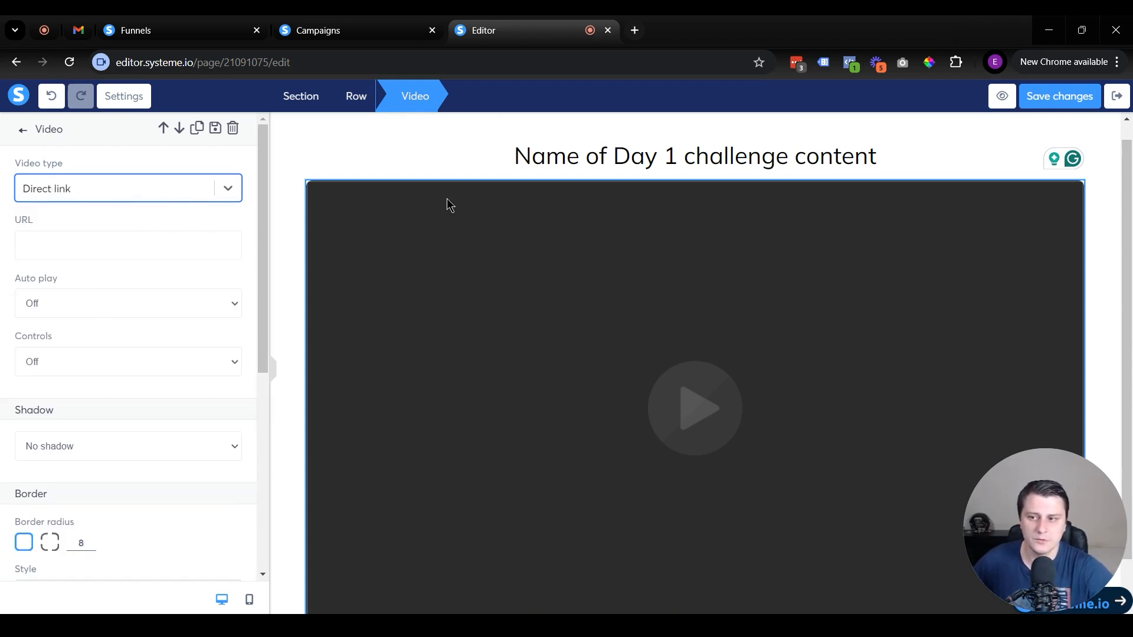
pyautogui.click(90, 308)
pyautogui.click(55, 296)
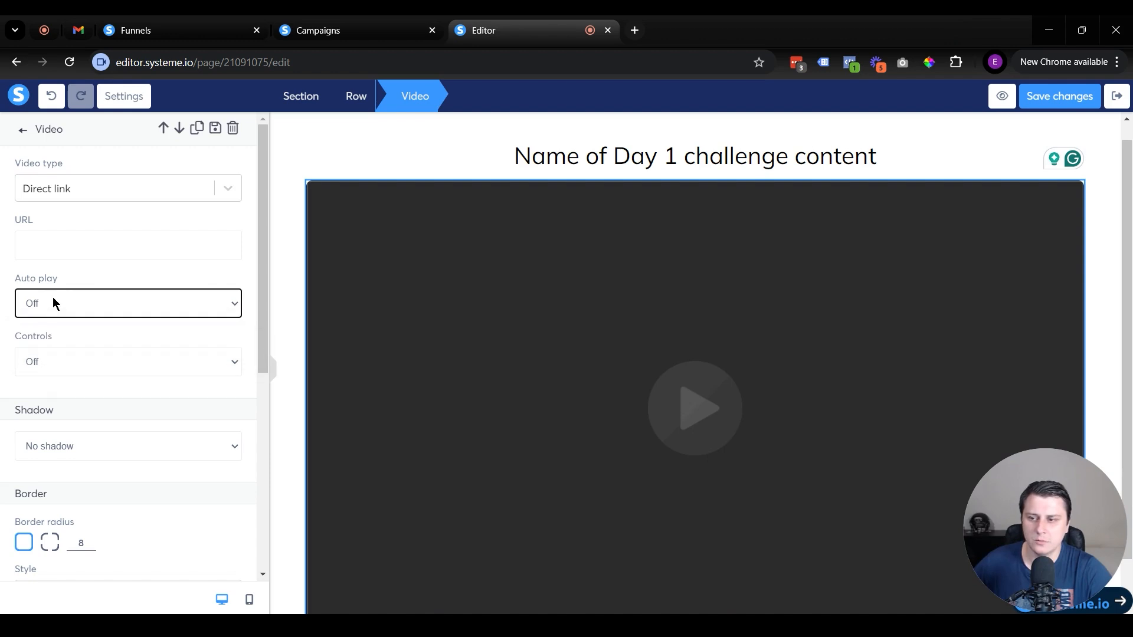
pyautogui.click(76, 366)
pyautogui.click(79, 381)
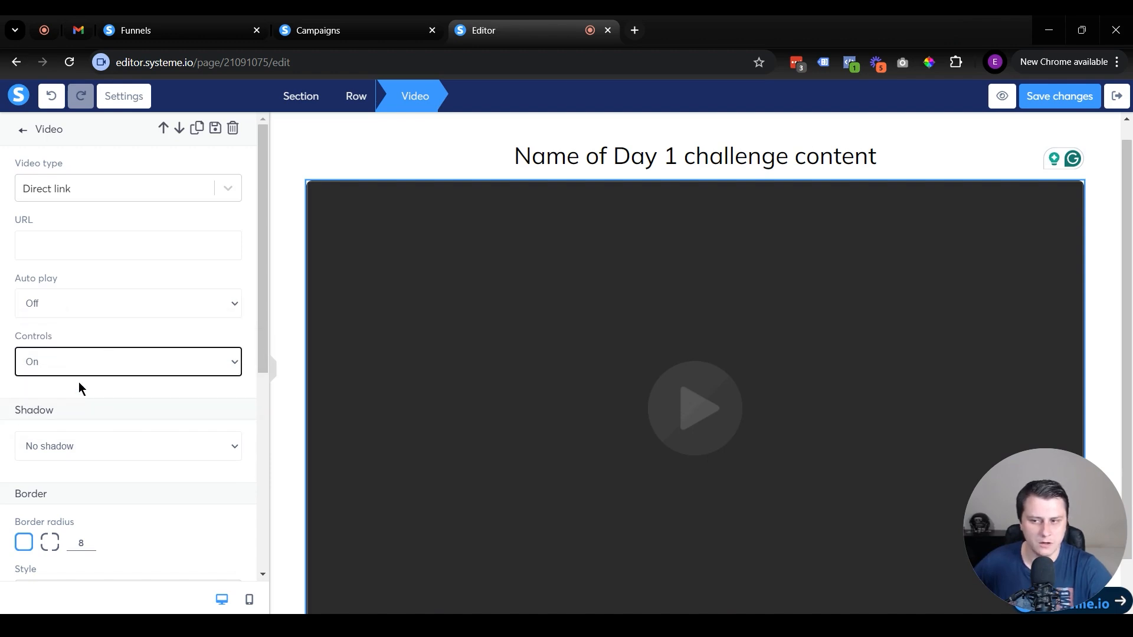
pyautogui.click(62, 368)
pyautogui.click(41, 403)
pyautogui.click(55, 366)
pyautogui.click(51, 394)
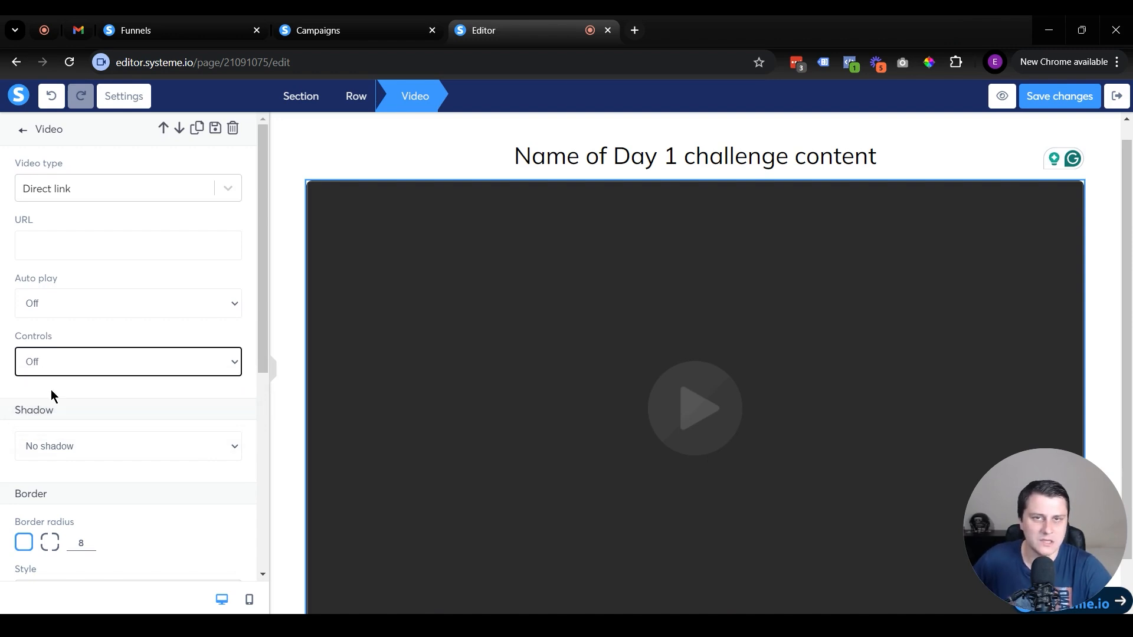
pyautogui.click(52, 372)
pyautogui.click(48, 382)
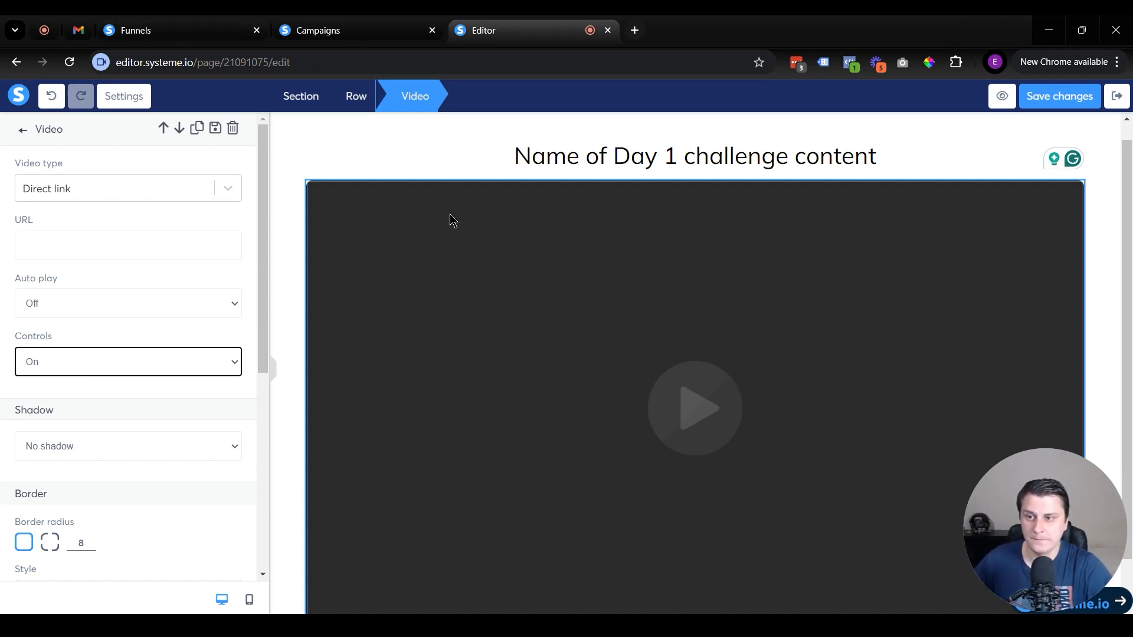
# Add a text element directly below the video.
pyautogui.click(295, 208)
pyautogui.scroll(-2, 578, 225)
pyautogui.moveTo(79, 210); pyautogui.dragTo(584, 555)
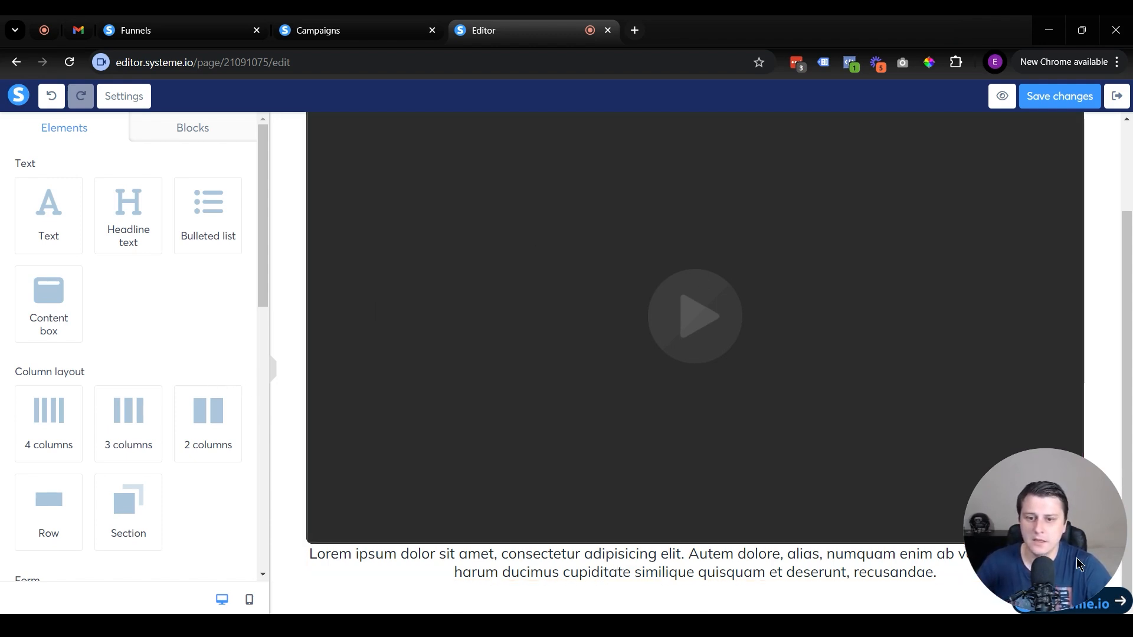
pyautogui.moveTo(1008, 508); pyautogui.dragTo(1008, 176)
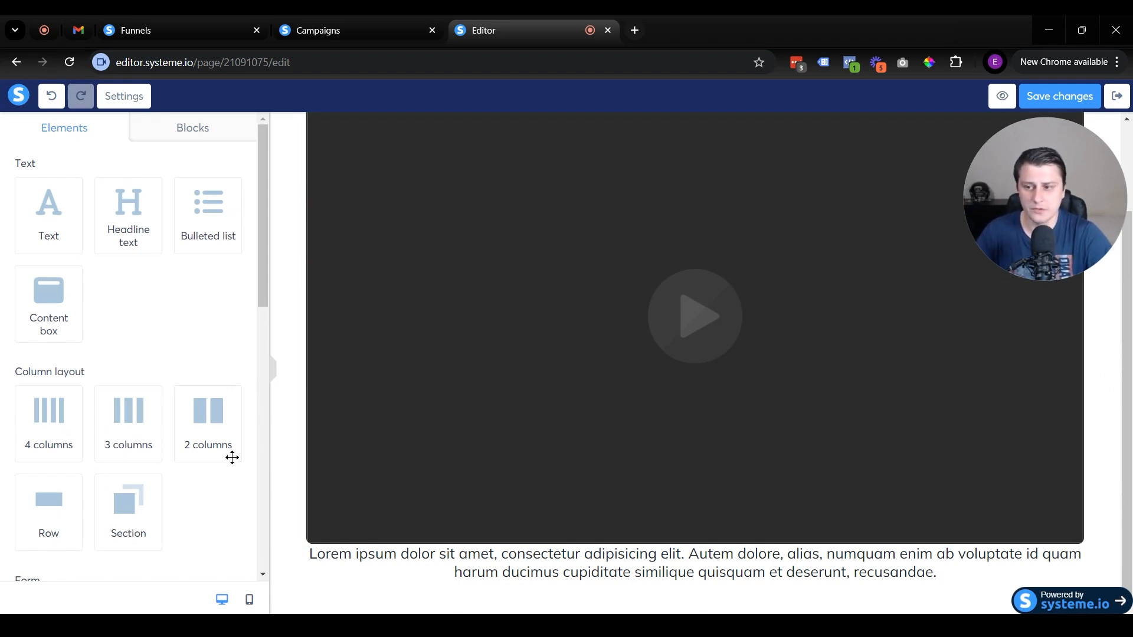
# Add a two-column row below the text, with a headline in the first column and a button in the second.
pyautogui.moveTo(208, 430); pyautogui.dragTo(576, 581)
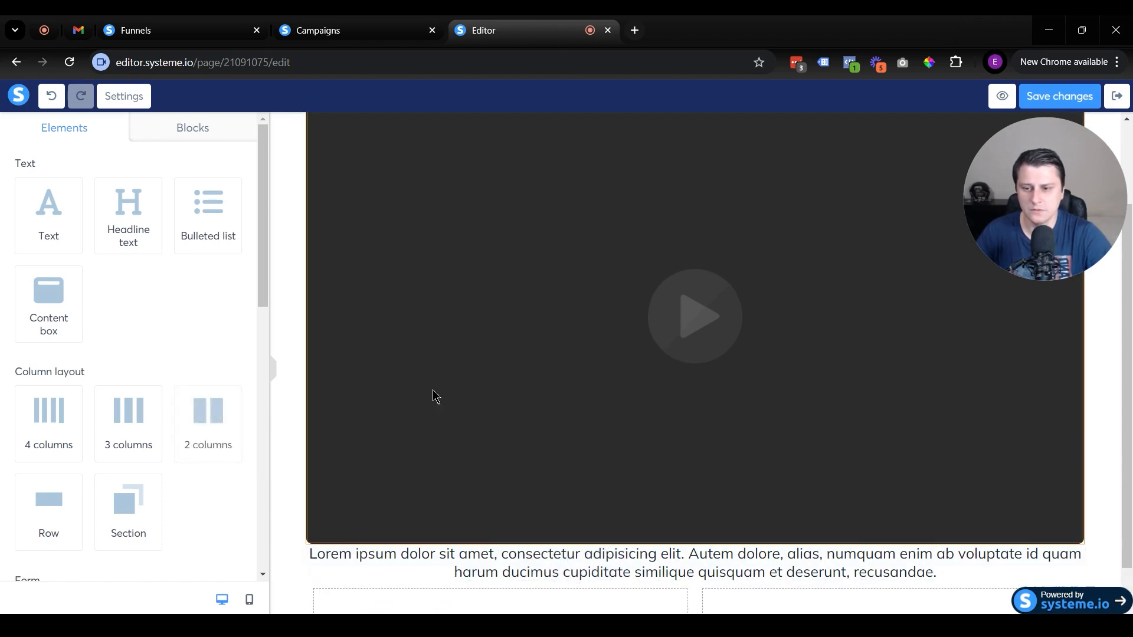
pyautogui.moveTo(100, 224); pyautogui.dragTo(422, 602)
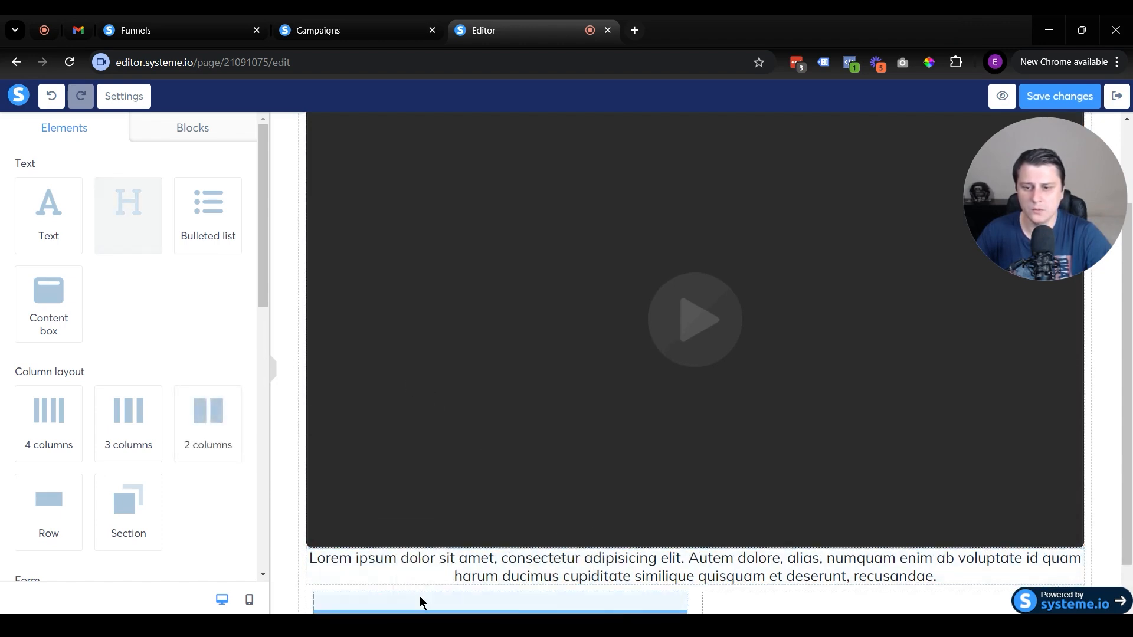
pyautogui.scroll(-3, 206, 345)
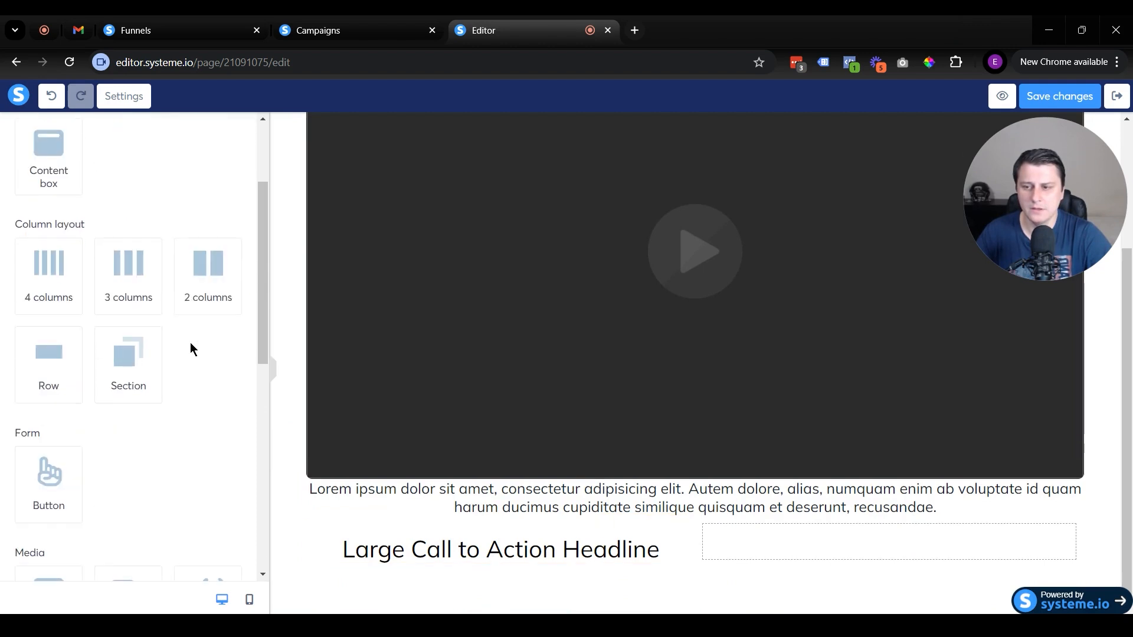
pyautogui.moveTo(47, 463); pyautogui.dragTo(878, 548)
# Change the headline beside the button to "Get your resource".
pyautogui.click(535, 558)
pyautogui.hotkey('ctrl', 'a')
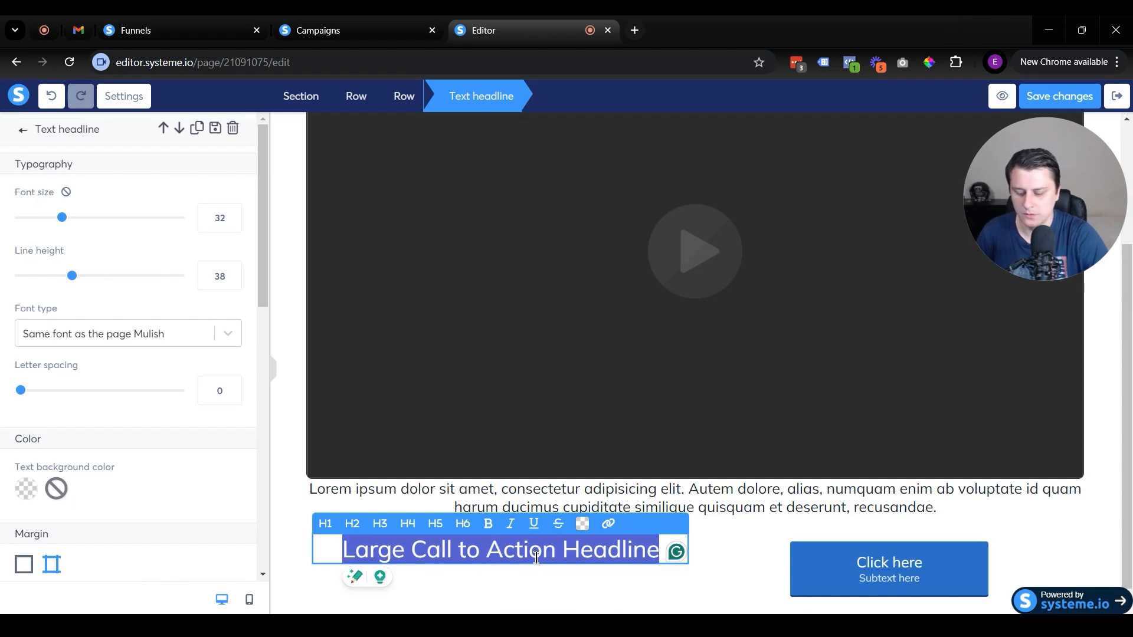
pyautogui.write('Get your r')
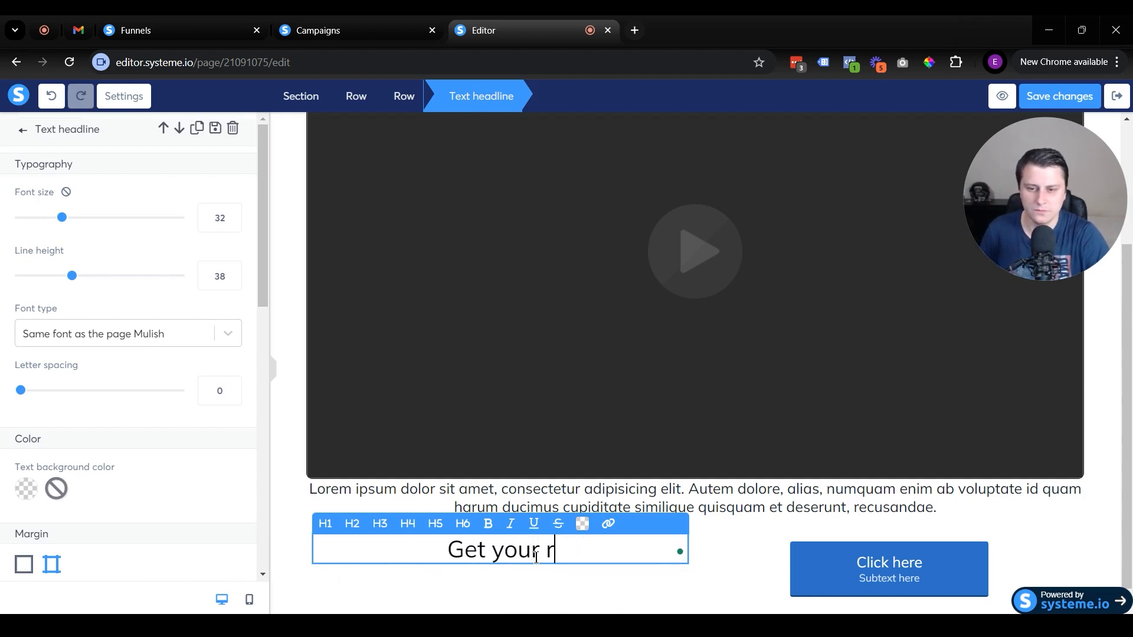
pyautogui.write('esource')
# Set the action of the "Click here" button to Download file.
pyautogui.click(940, 570)
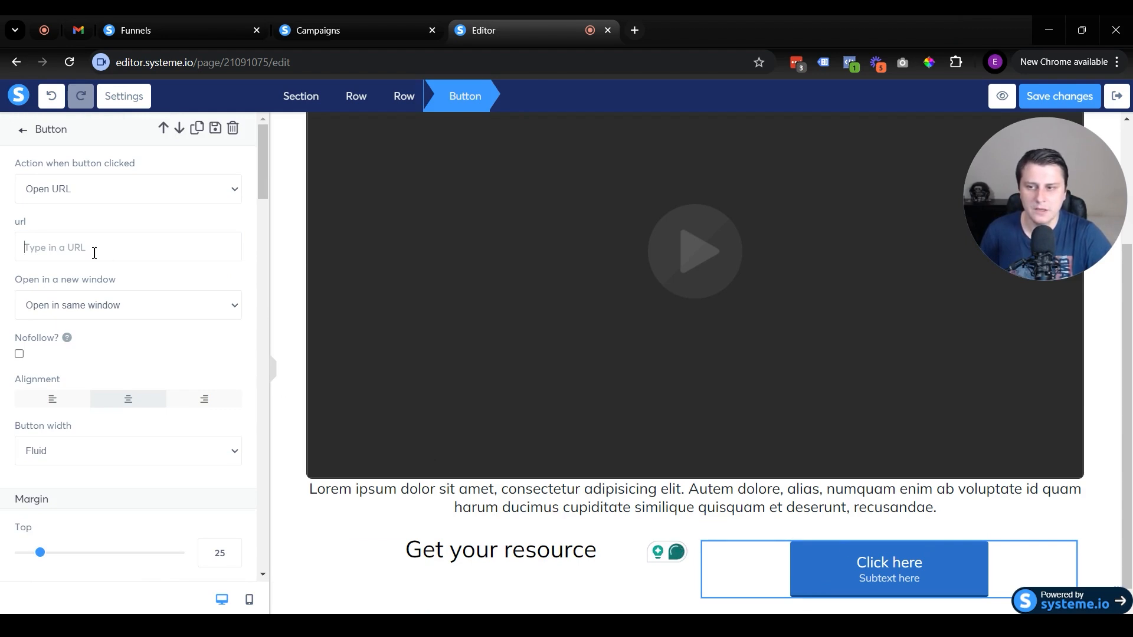
pyautogui.click(52, 185)
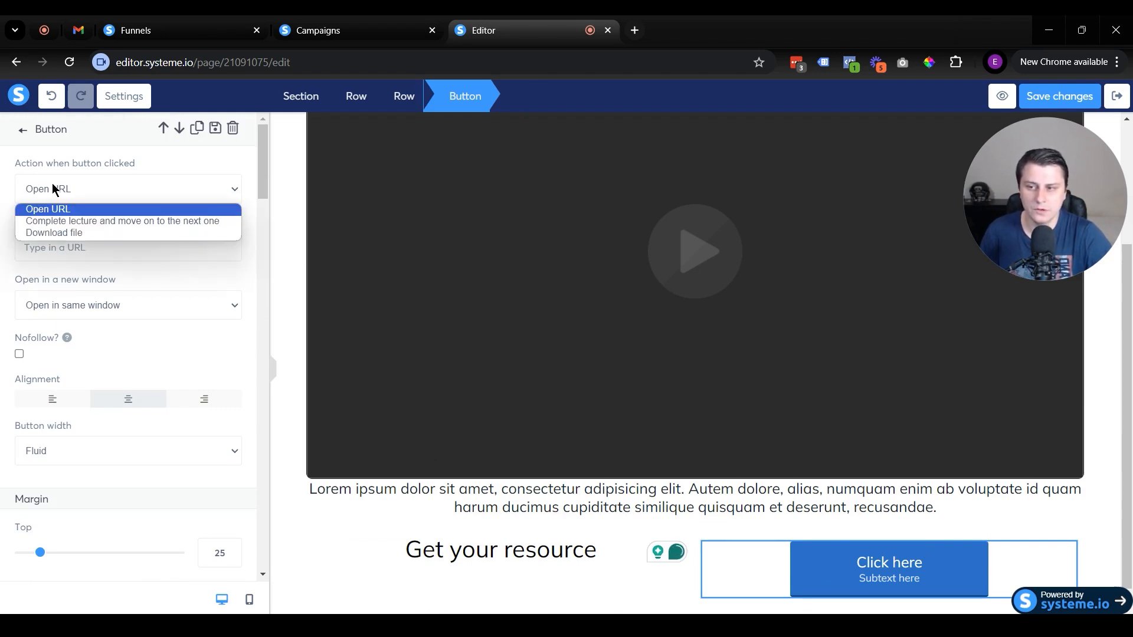
pyautogui.click(83, 230)
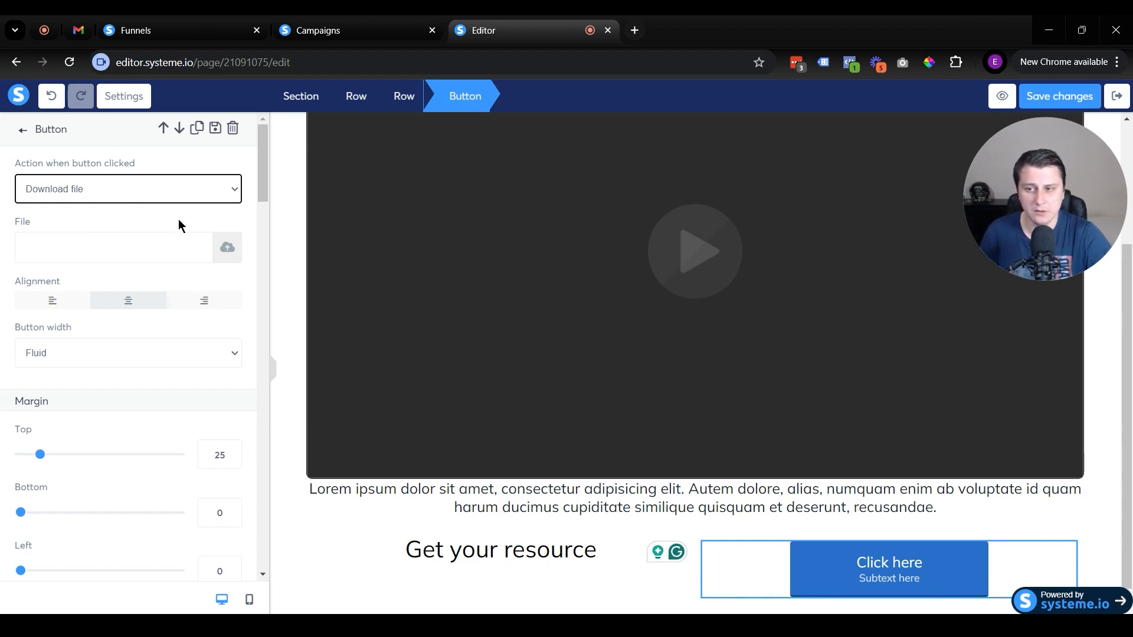
# Change the action of the "Click here" button to Open URL and save the lecture page.
pyautogui.click(140, 190)
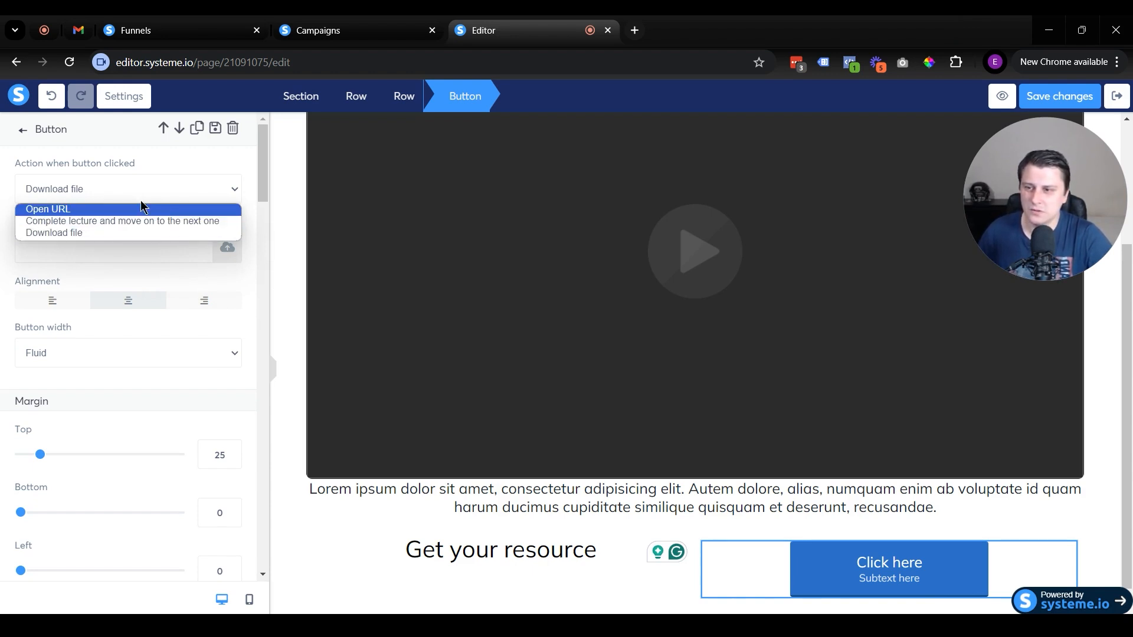
pyautogui.click(71, 213)
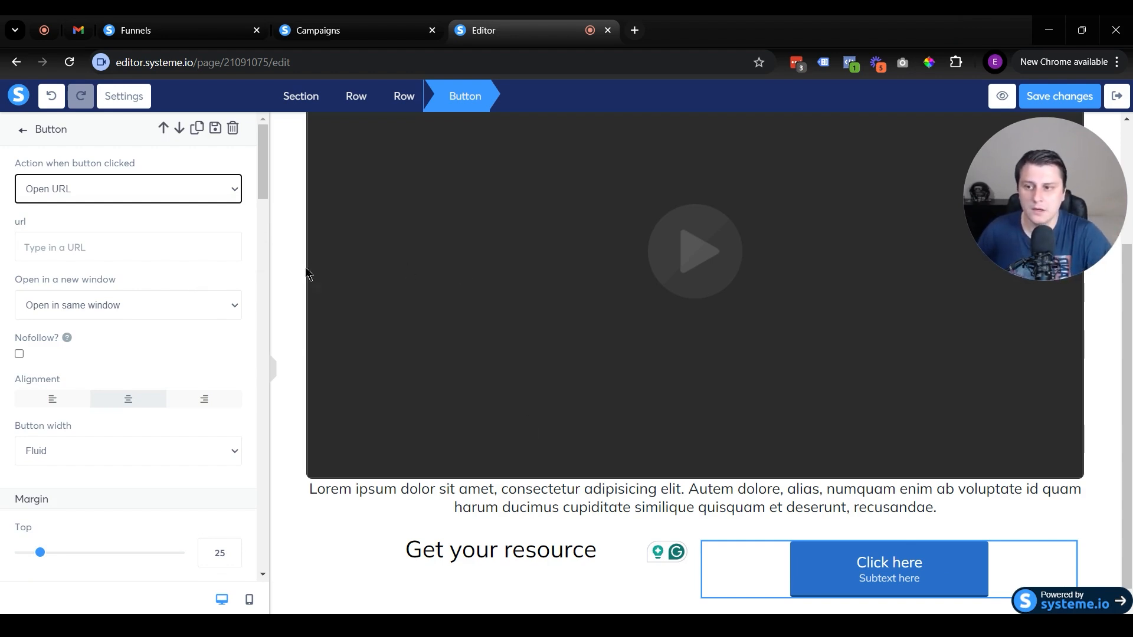
pyautogui.scroll(-15, 99, 318)
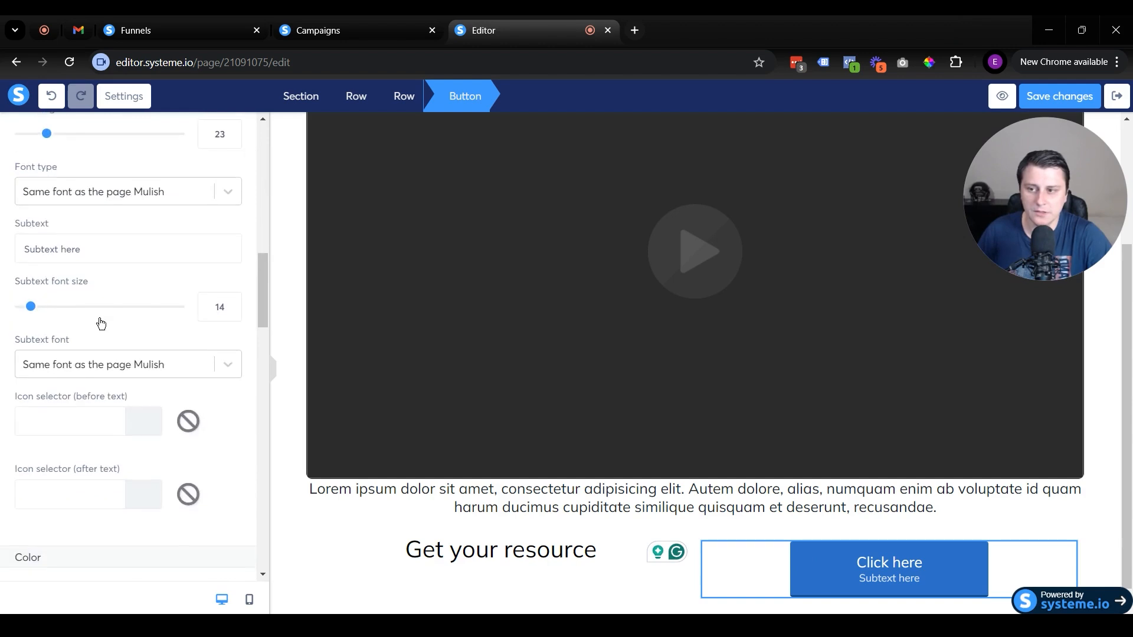
pyautogui.scroll(15, 76, 344)
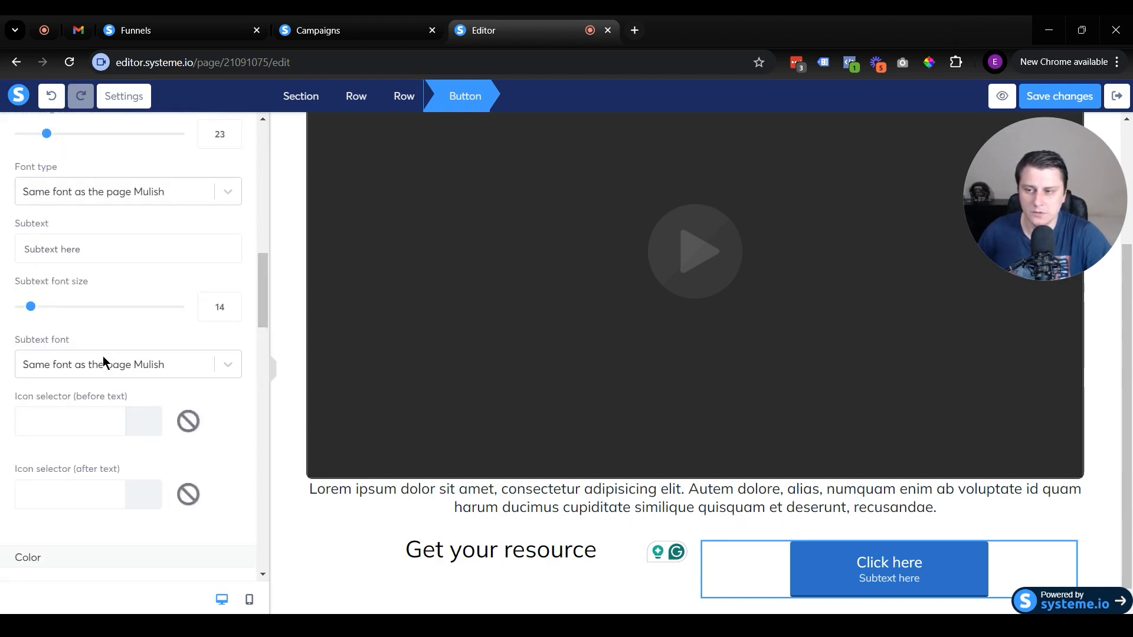
pyautogui.scroll(-10, 103, 366)
pyautogui.moveTo(264, 263); pyautogui.dragTo(253, 140)
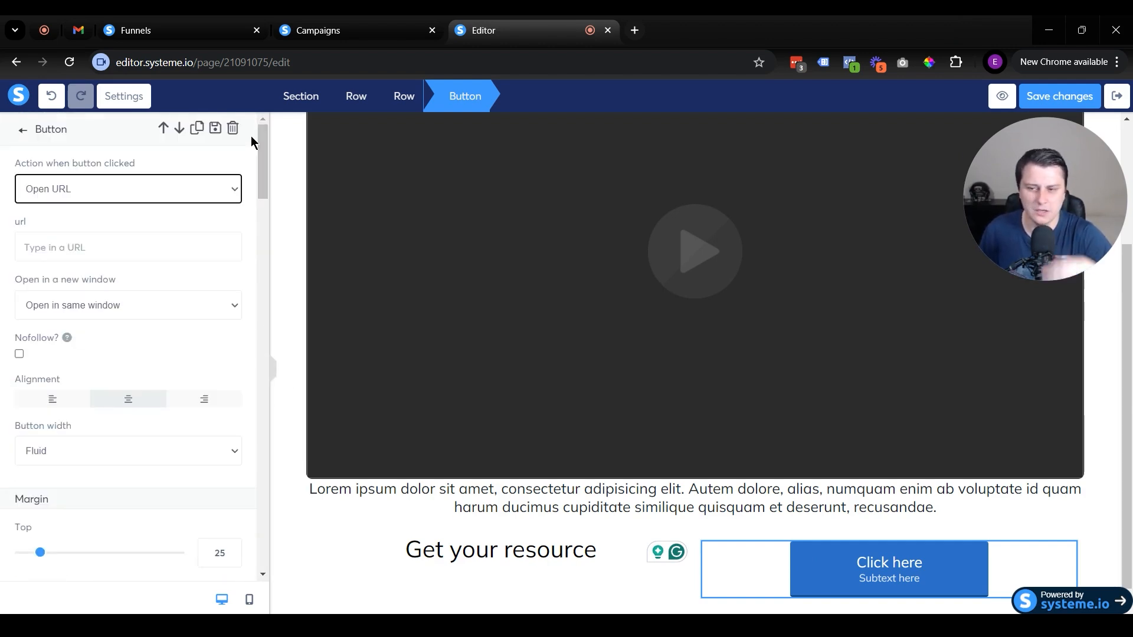
pyautogui.click(1054, 101)
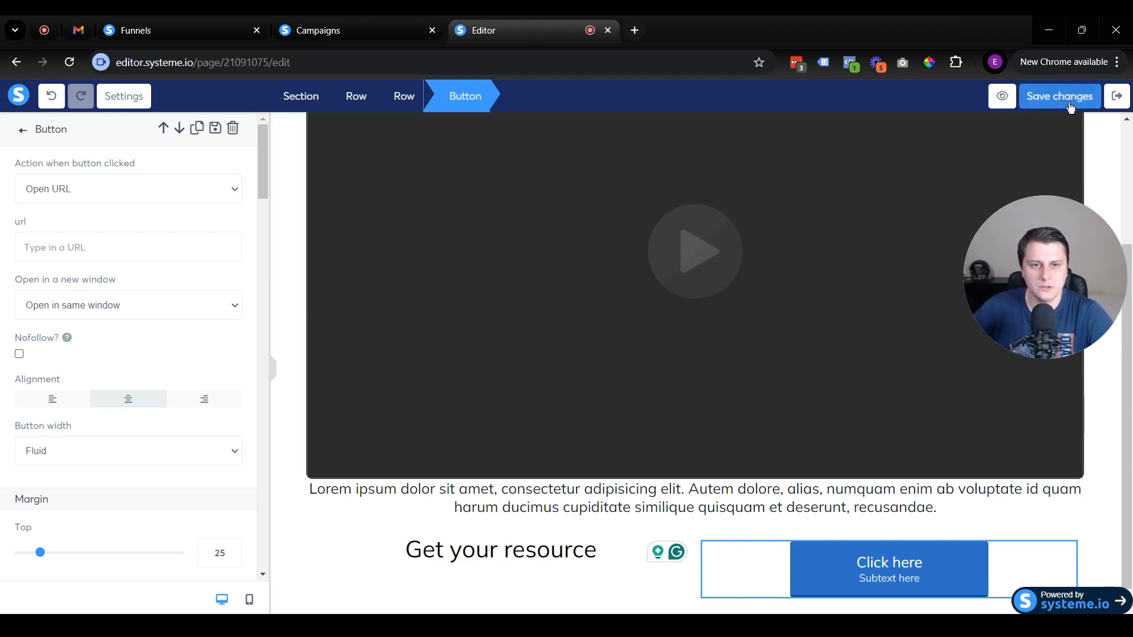
# Preview the saved Day 1 lecture page, dismiss the preview notice and close the preview.
pyautogui.click(1004, 99)
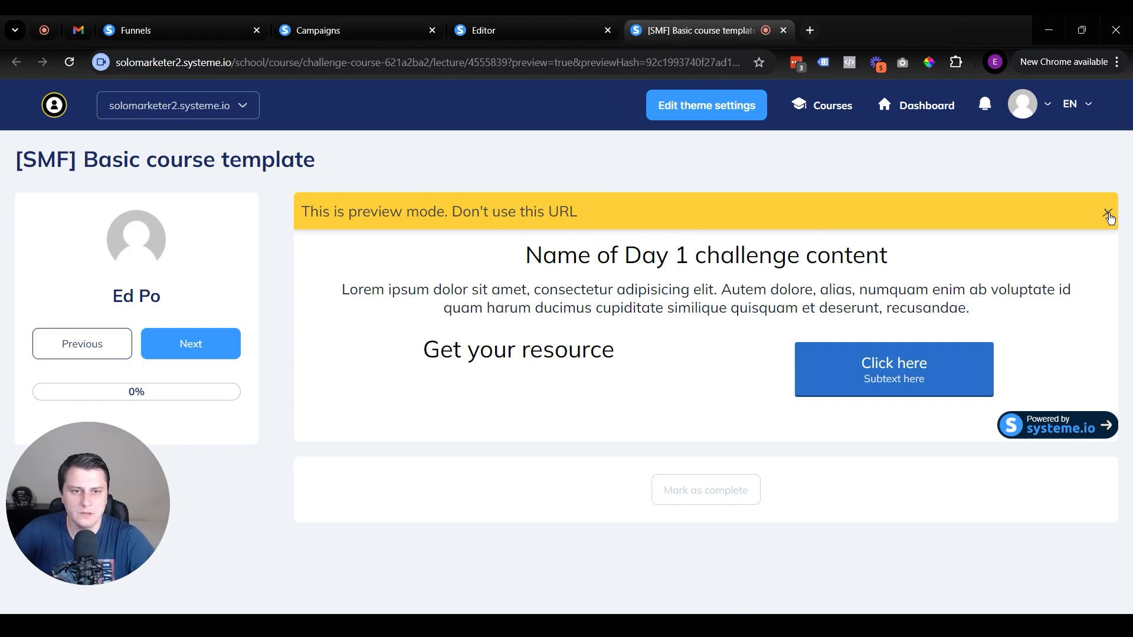
pyautogui.click(1108, 214)
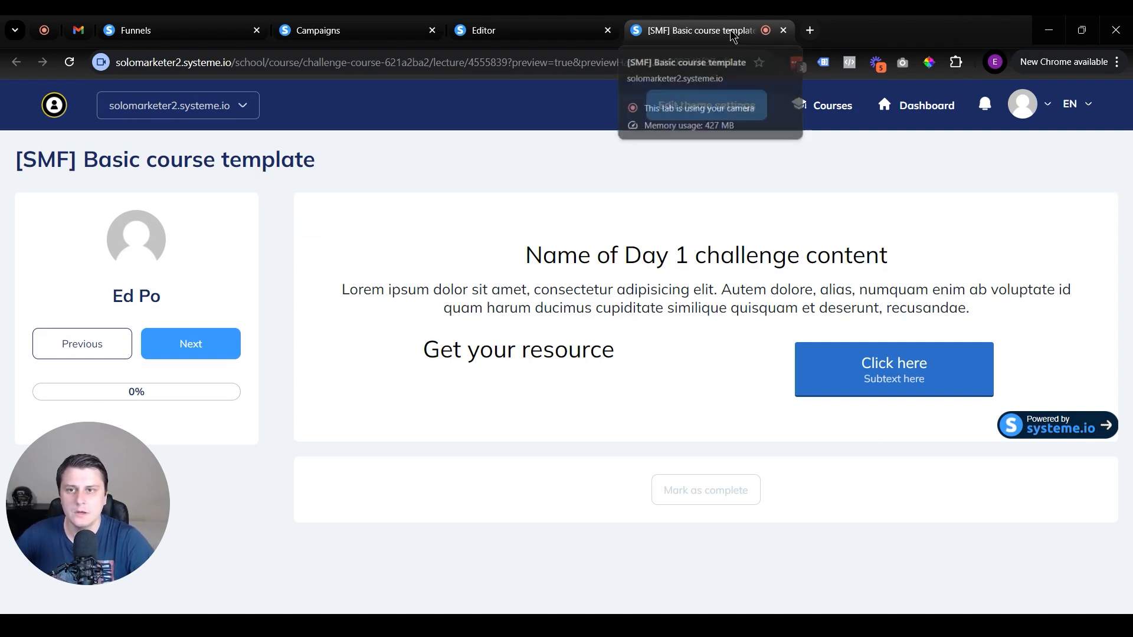
pyautogui.click(783, 31)
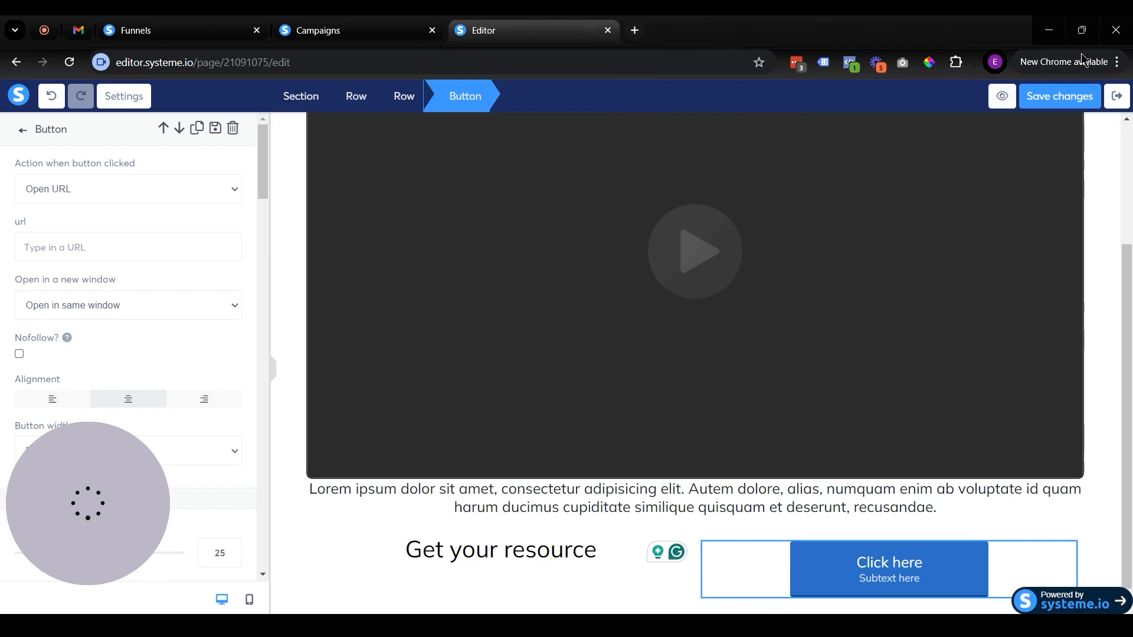
# Exit the page editor and activate the Day 1 lecture in the "The 5 day challenge" module.
pyautogui.click(1115, 99)
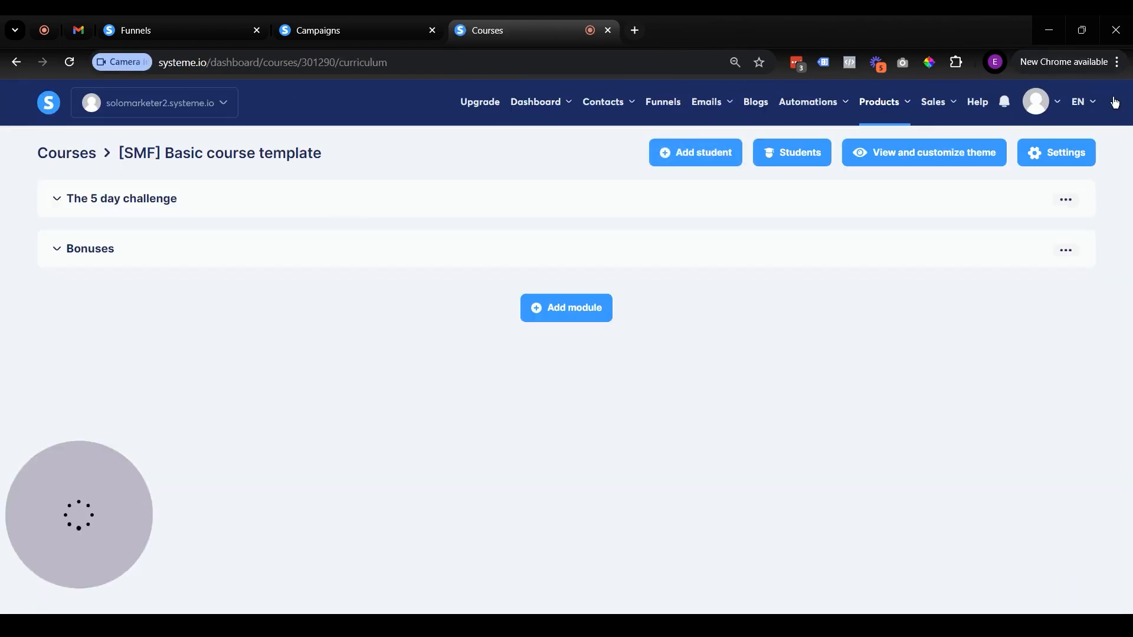
pyautogui.click(152, 204)
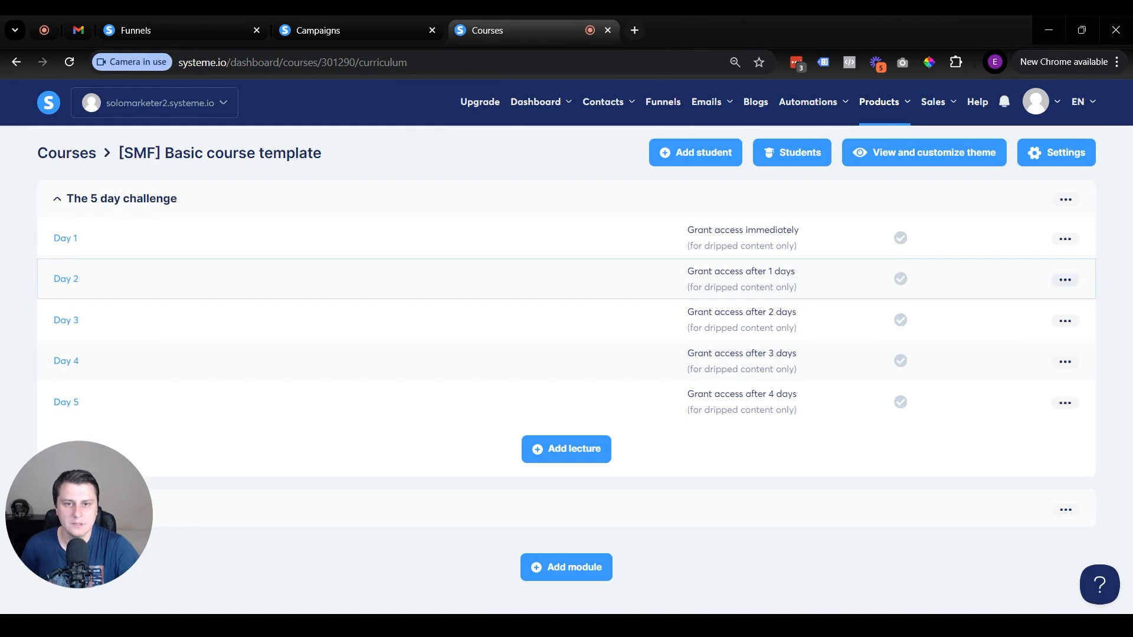
pyautogui.click(1066, 239)
pyautogui.click(954, 247)
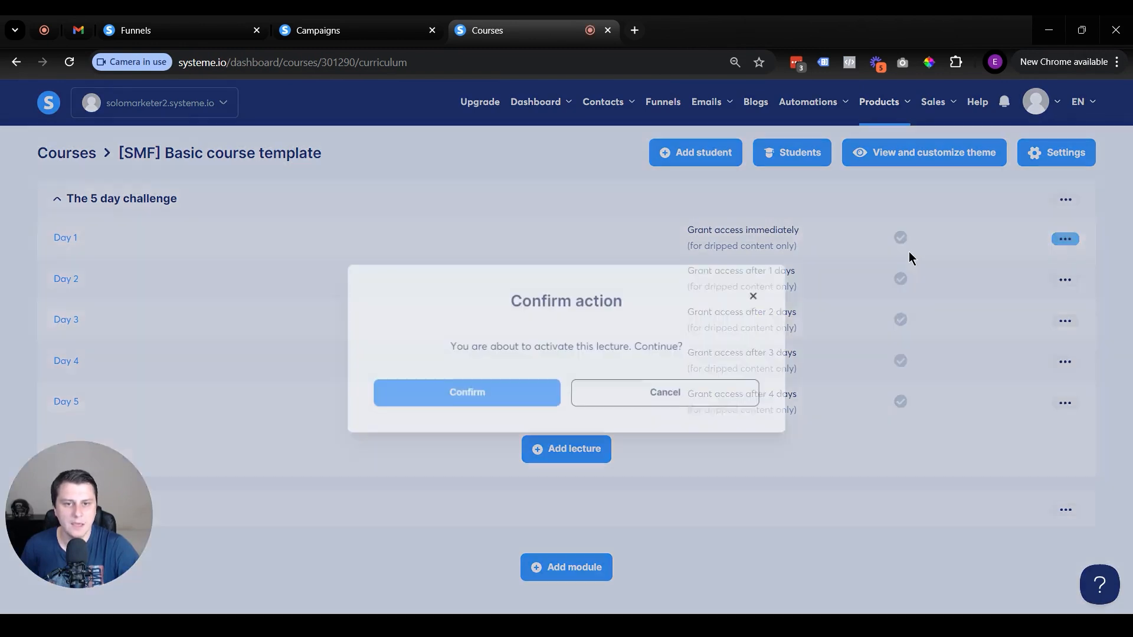
pyautogui.click(512, 395)
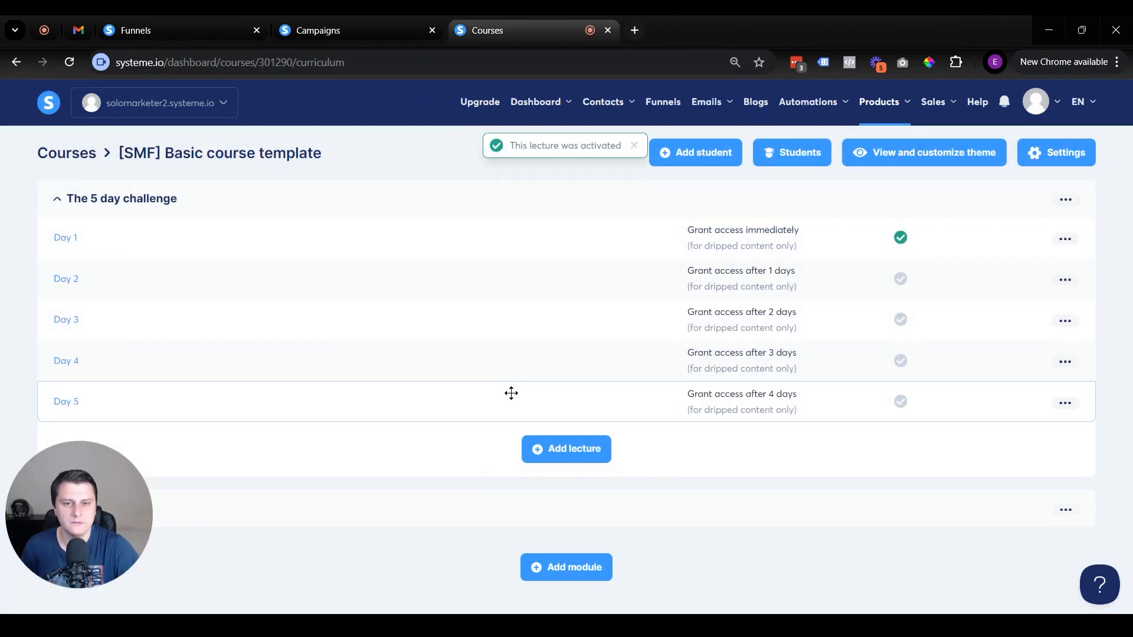
pyautogui.click(1065, 239)
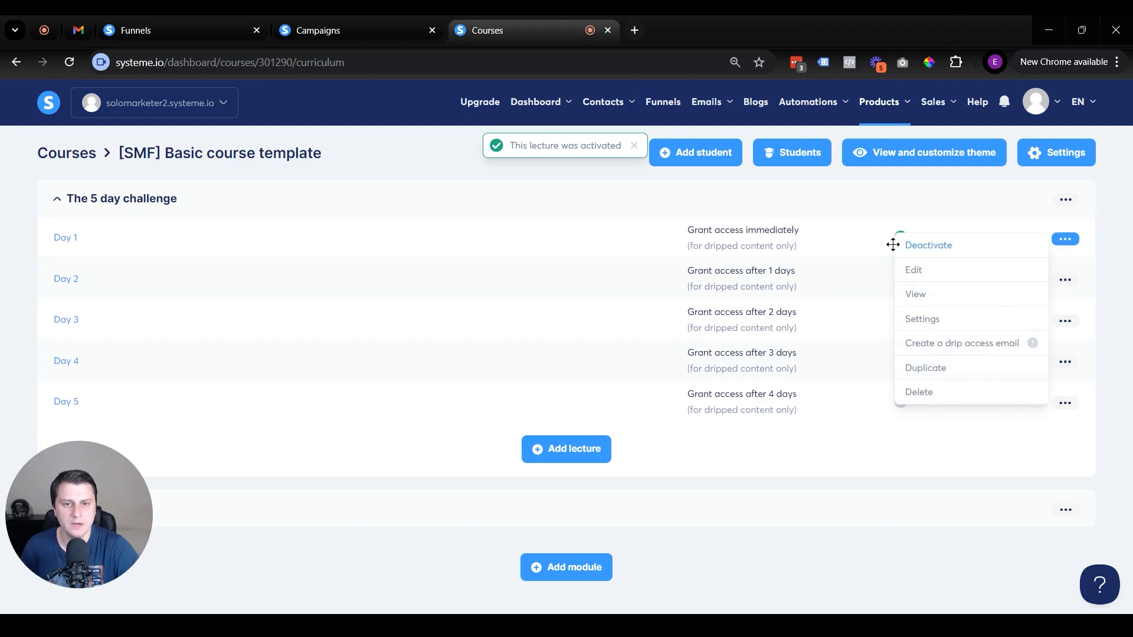
pyautogui.click(816, 249)
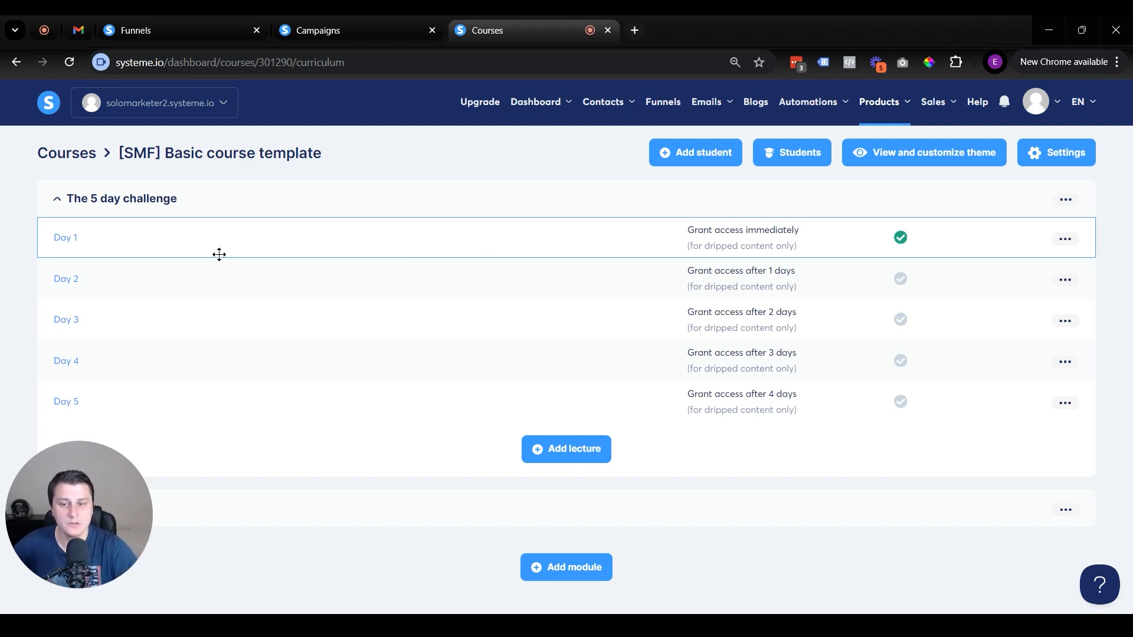
pyautogui.click(558, 449)
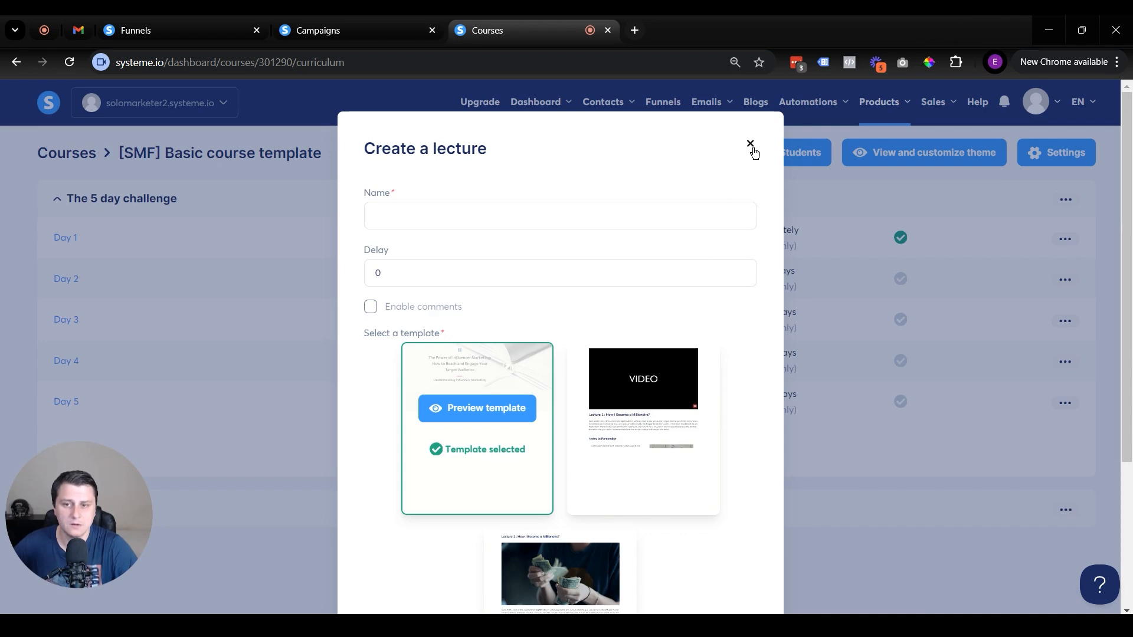
pyautogui.click(752, 148)
pyautogui.click(1073, 405)
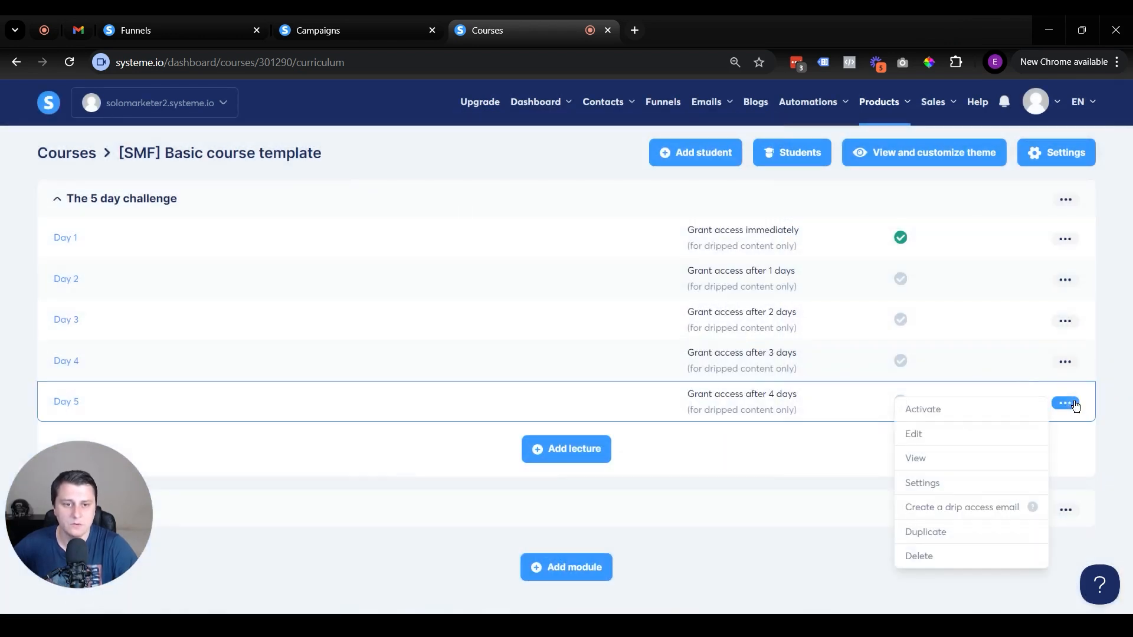
pyautogui.click(820, 360)
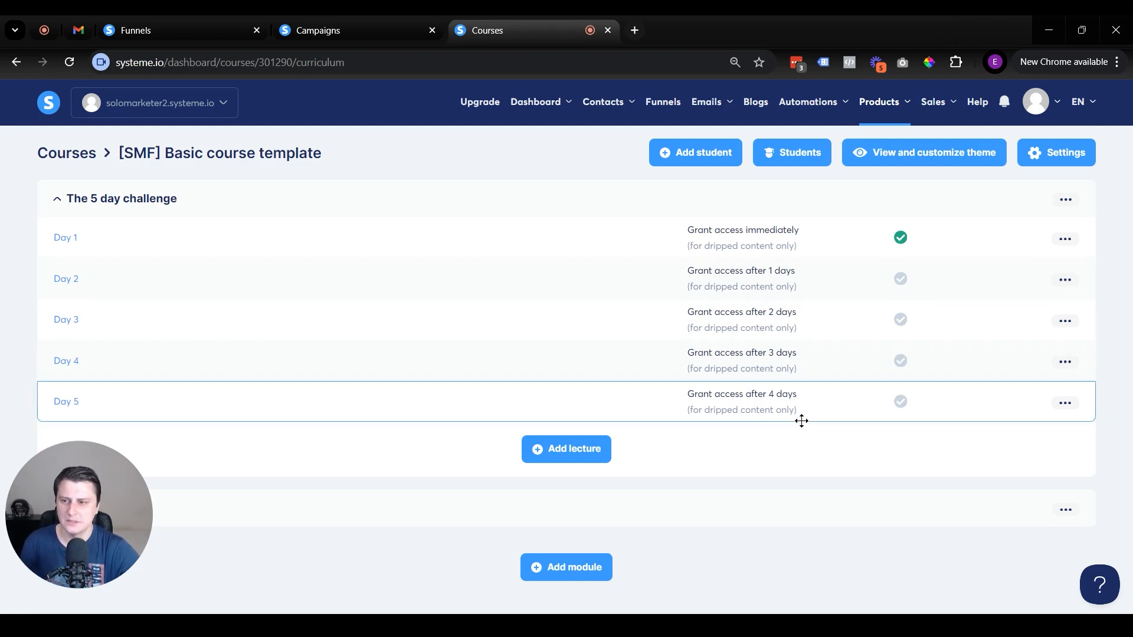
pyautogui.click(1066, 281)
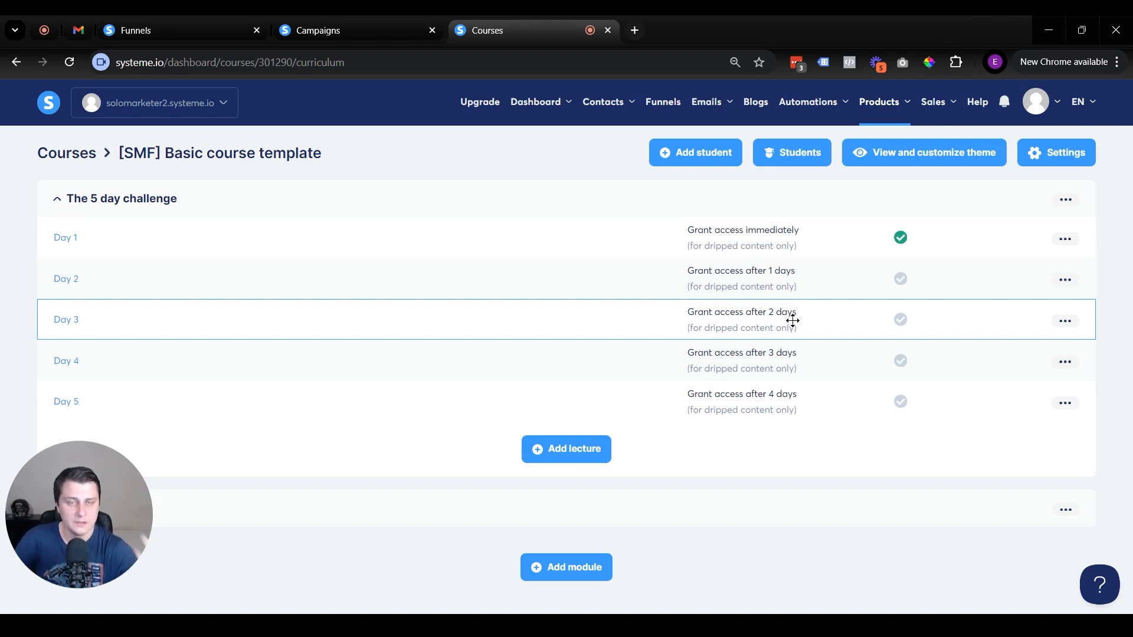
# Set the access delay of the Day 3 lecture to 1 day and save its settings.
pyautogui.click(1067, 324)
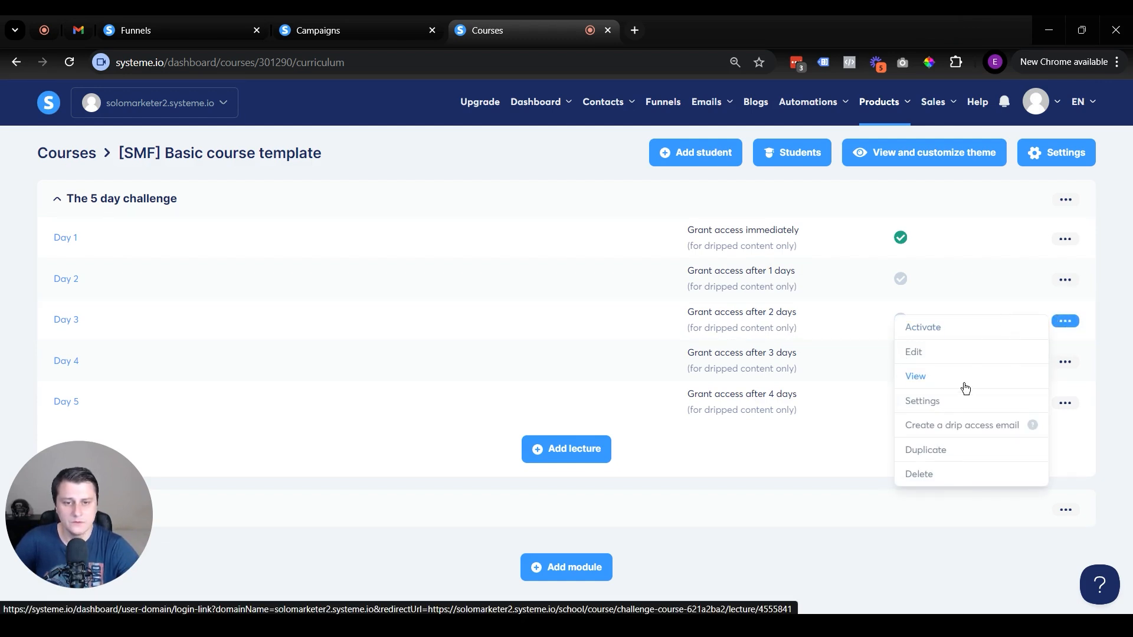
pyautogui.click(939, 405)
pyautogui.click(412, 376)
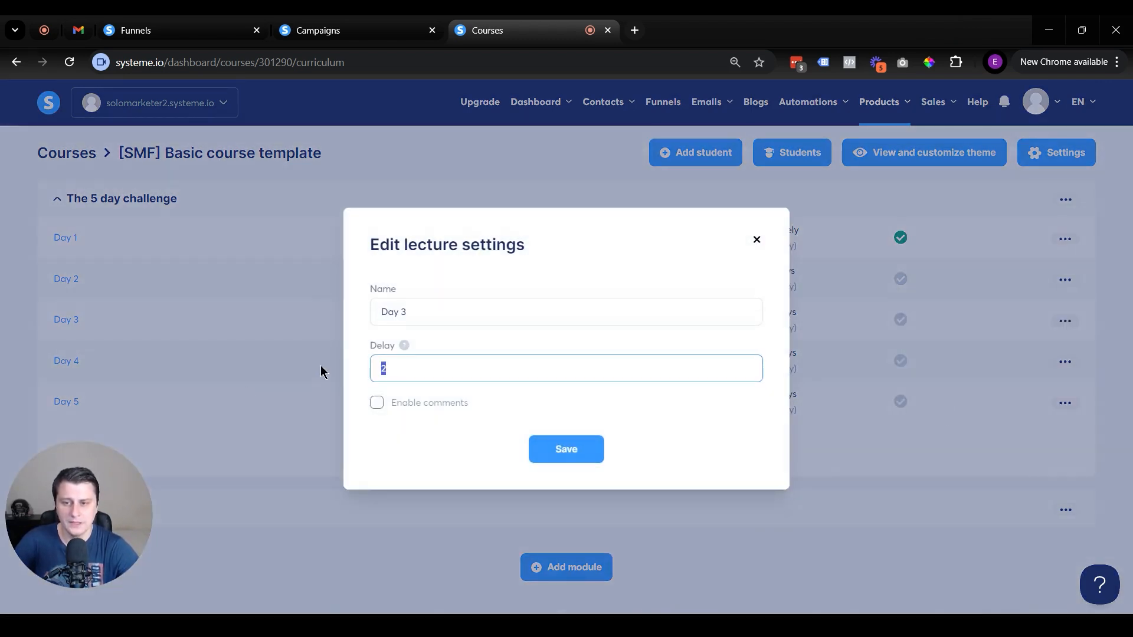
pyautogui.press('BackSpace')
pyautogui.write('1')
pyautogui.click(578, 448)
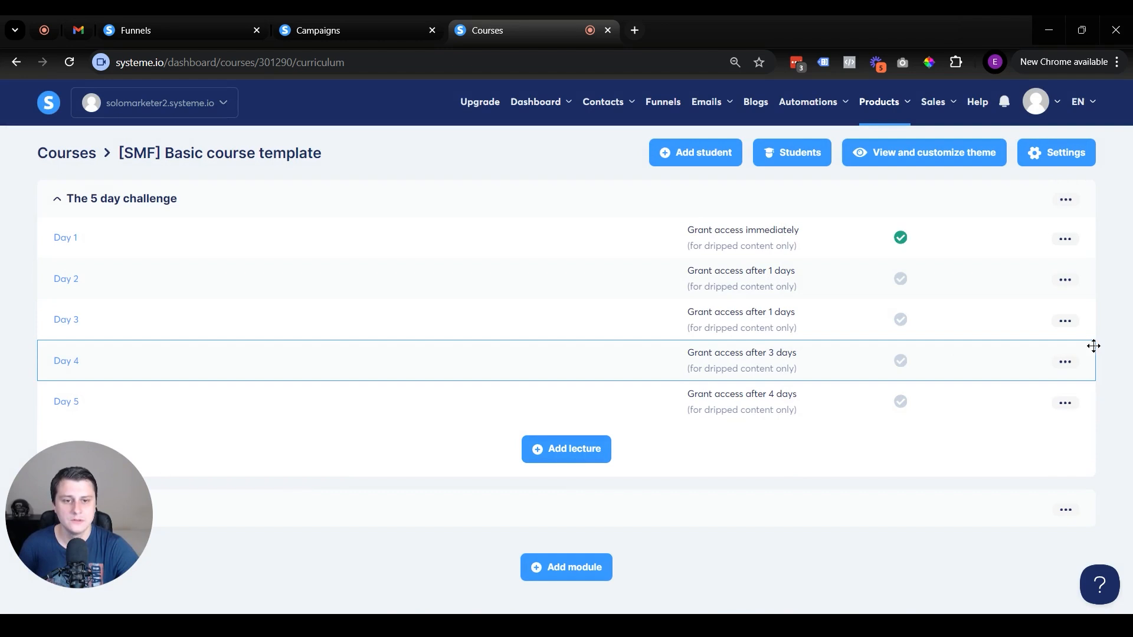
# Set the access delay of the Day 4 lecture to 1 day and save its settings.
pyautogui.click(1065, 366)
pyautogui.click(960, 443)
pyautogui.moveTo(395, 367); pyautogui.dragTo(333, 352)
pyautogui.write('1')
pyautogui.click(567, 450)
# Set the access delay of the Day 5 lecture to 1 day and save its settings.
pyautogui.click(1065, 404)
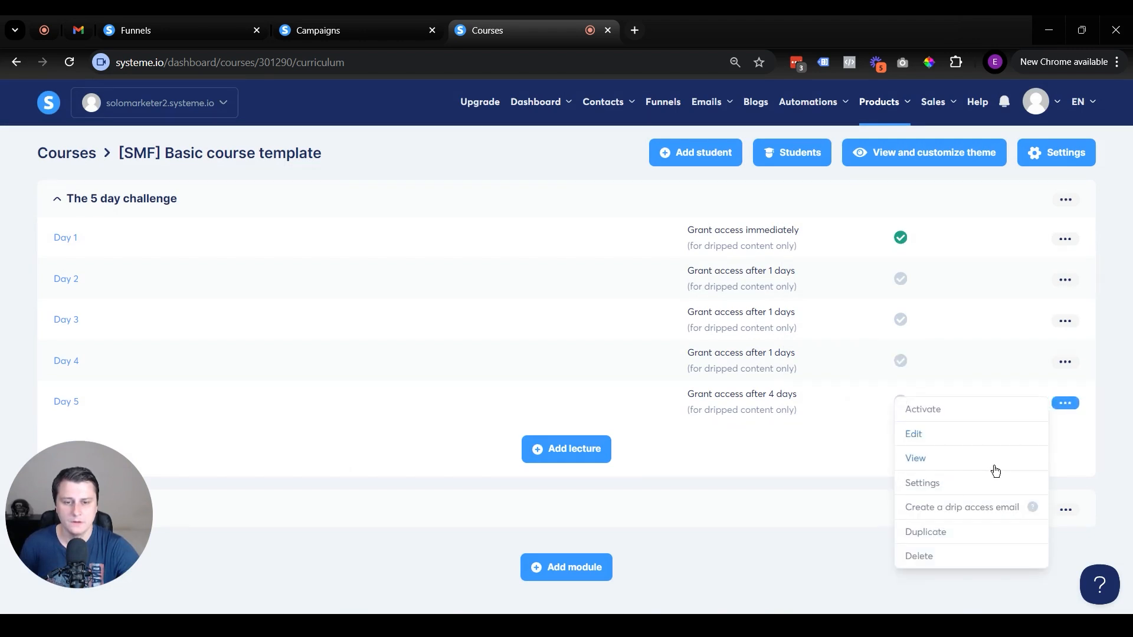
pyautogui.click(921, 483)
pyautogui.moveTo(405, 366); pyautogui.dragTo(344, 366)
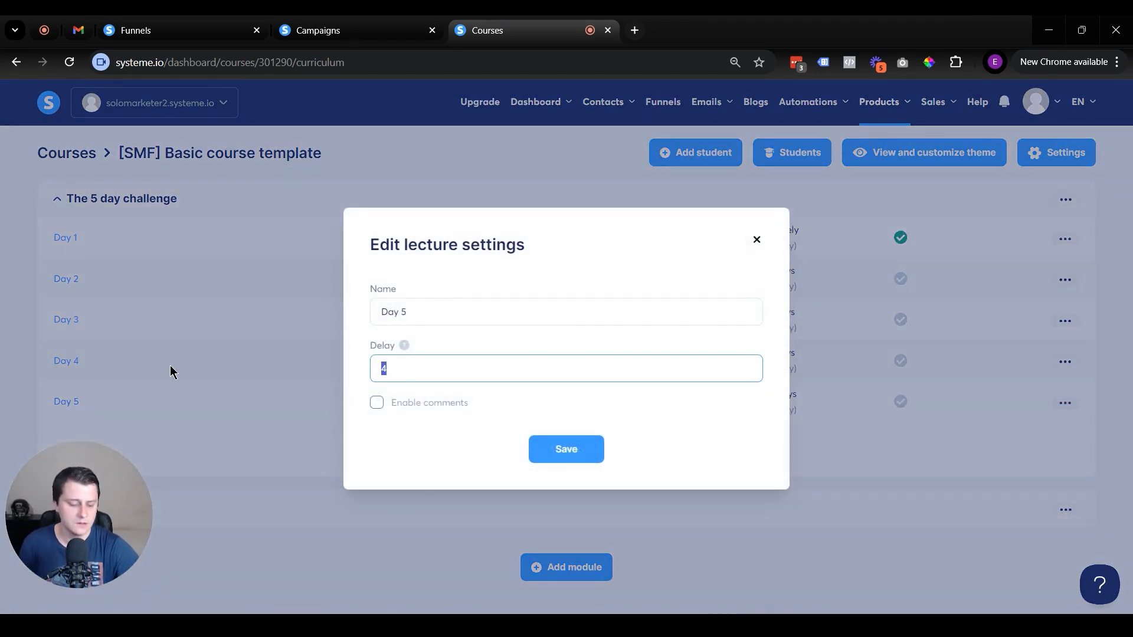
pyautogui.click(567, 450)
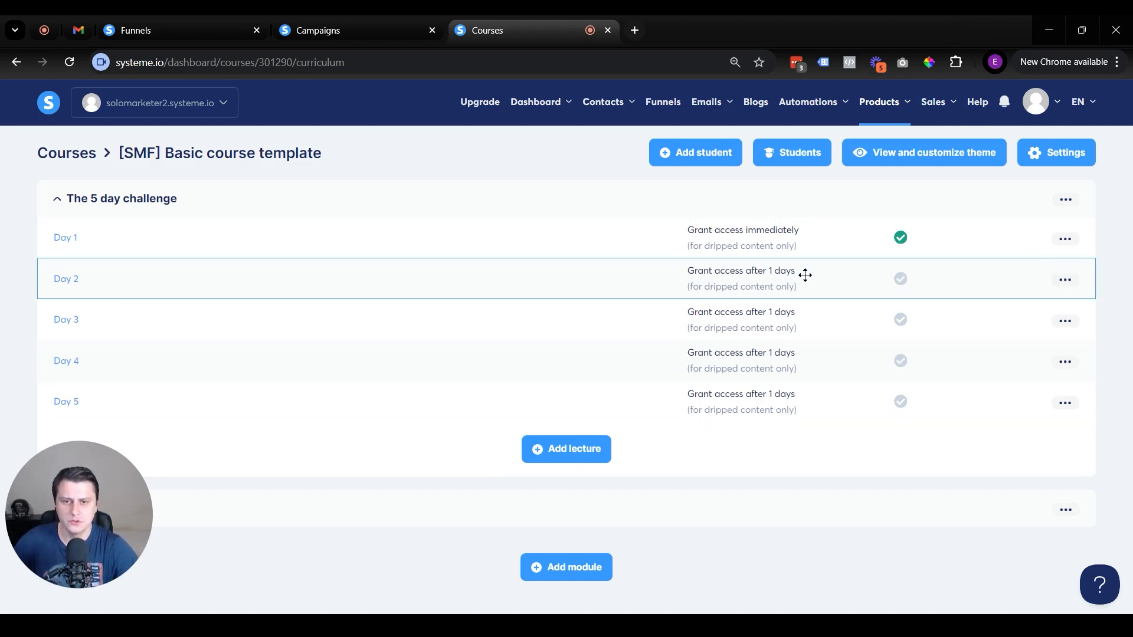
# Activate the Day 2 lecture in the "The 5 day challenge" module.
pyautogui.click(1066, 280)
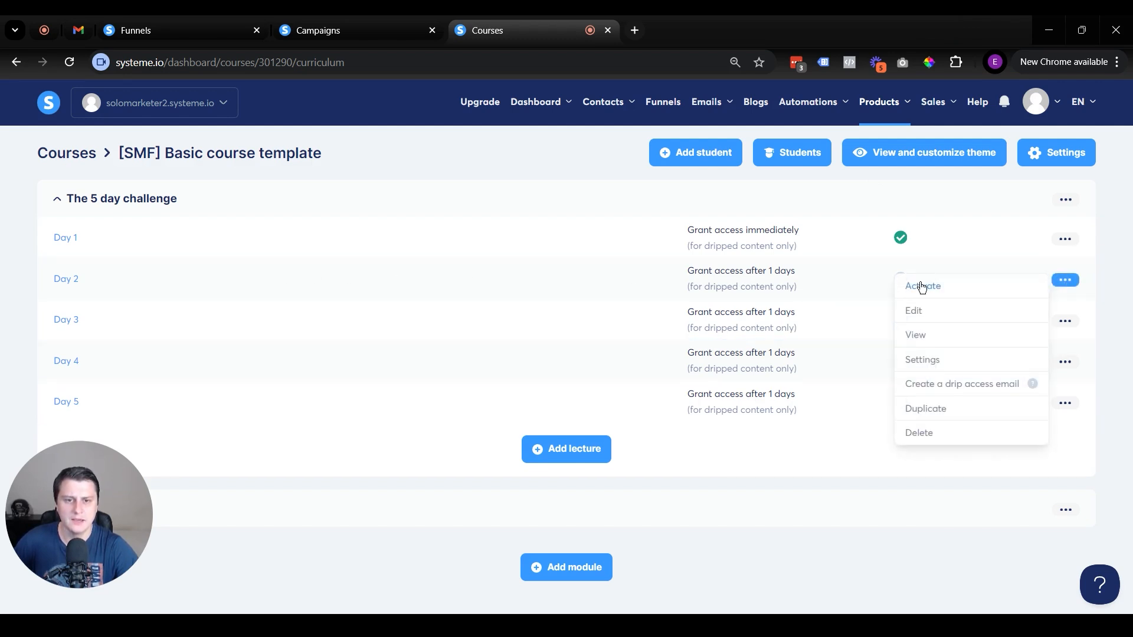
pyautogui.click(954, 292)
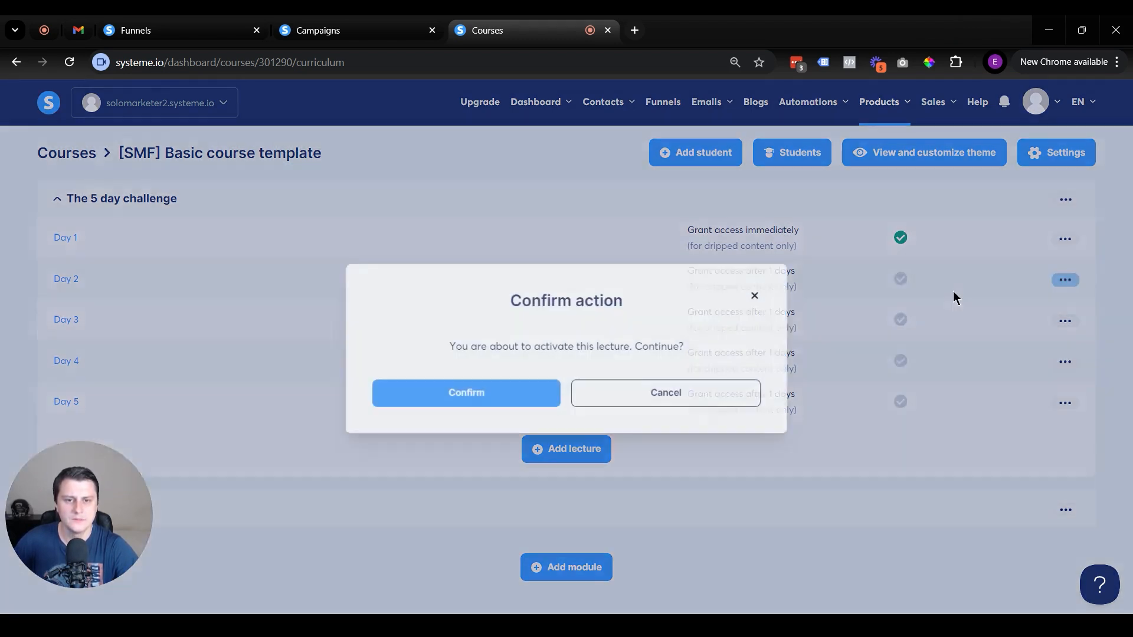
pyautogui.click(495, 396)
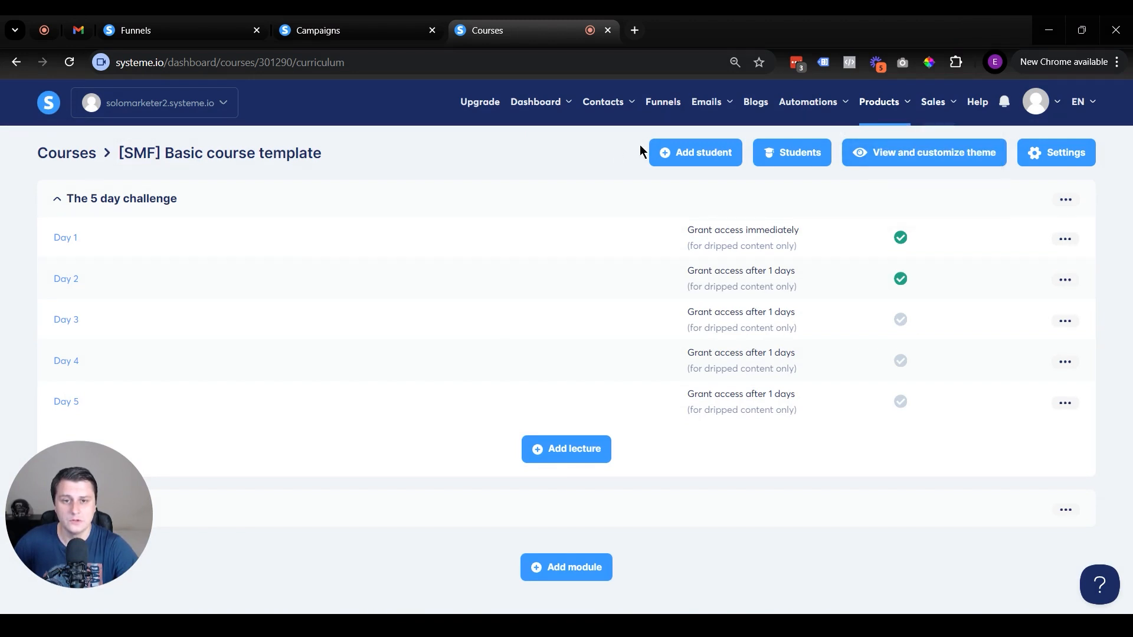
# Open the course in its student view and bring up the theme settings.
pyautogui.click(880, 154)
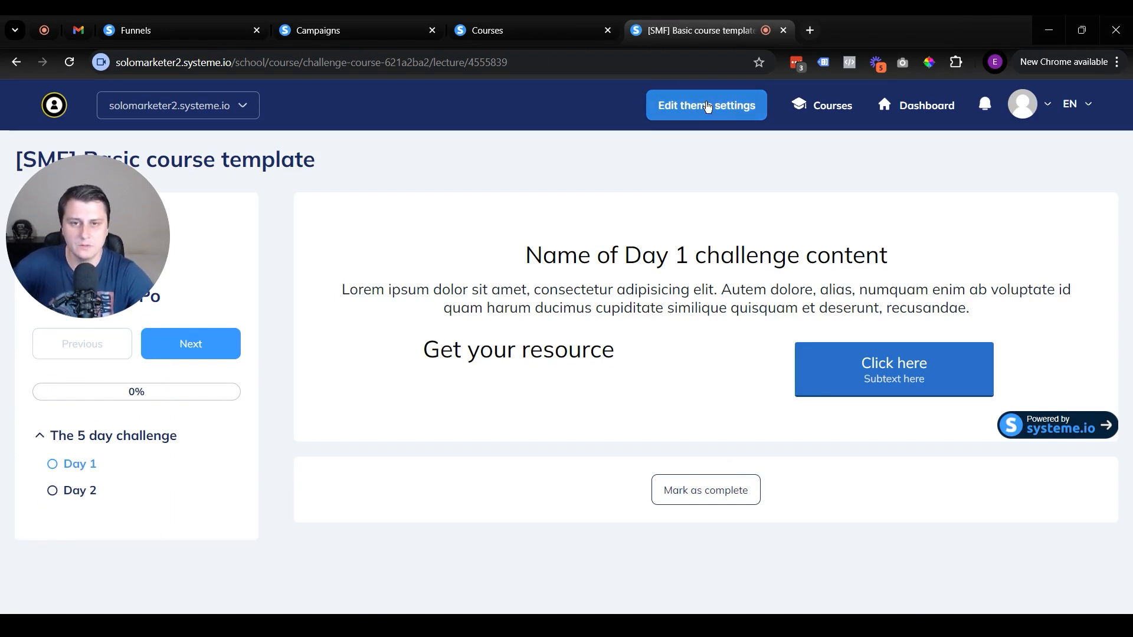
pyautogui.click(697, 112)
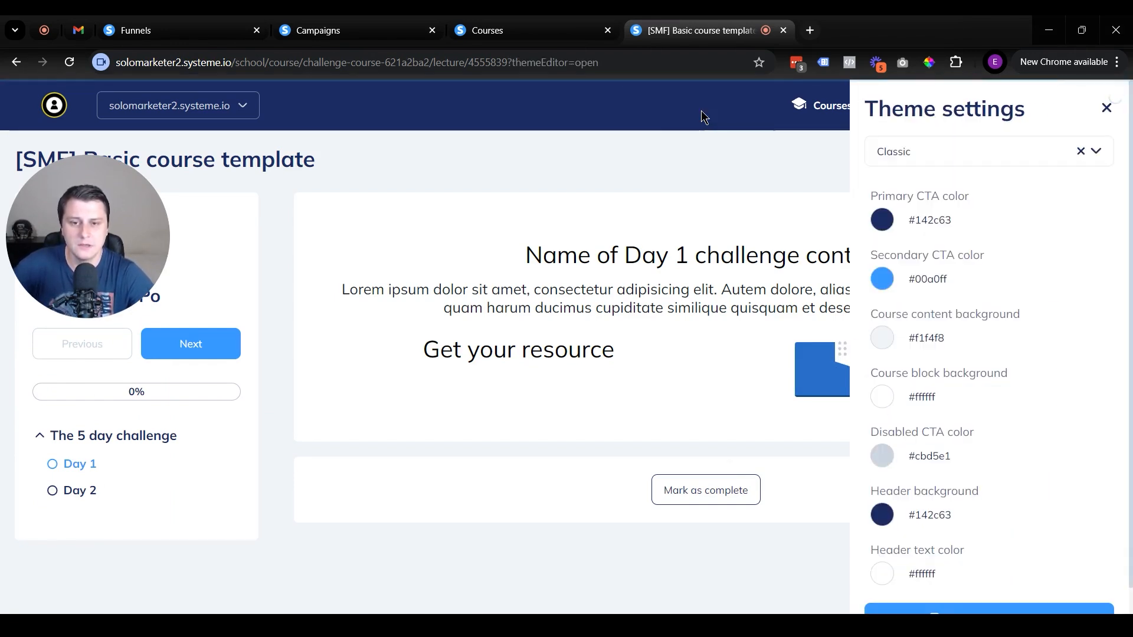
pyautogui.scroll(-1, 960, 334)
pyautogui.scroll(1, 960, 329)
pyautogui.scroll(-1, 958, 336)
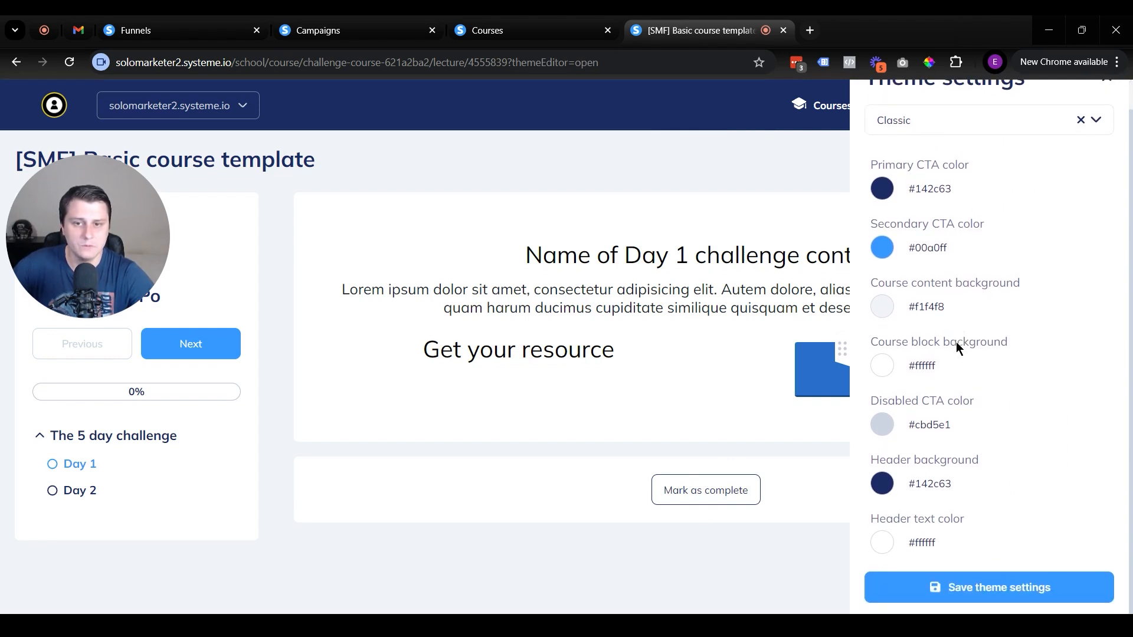
# Change the primary CTA color of the course theme to dark red #631414.
pyautogui.click(882, 190)
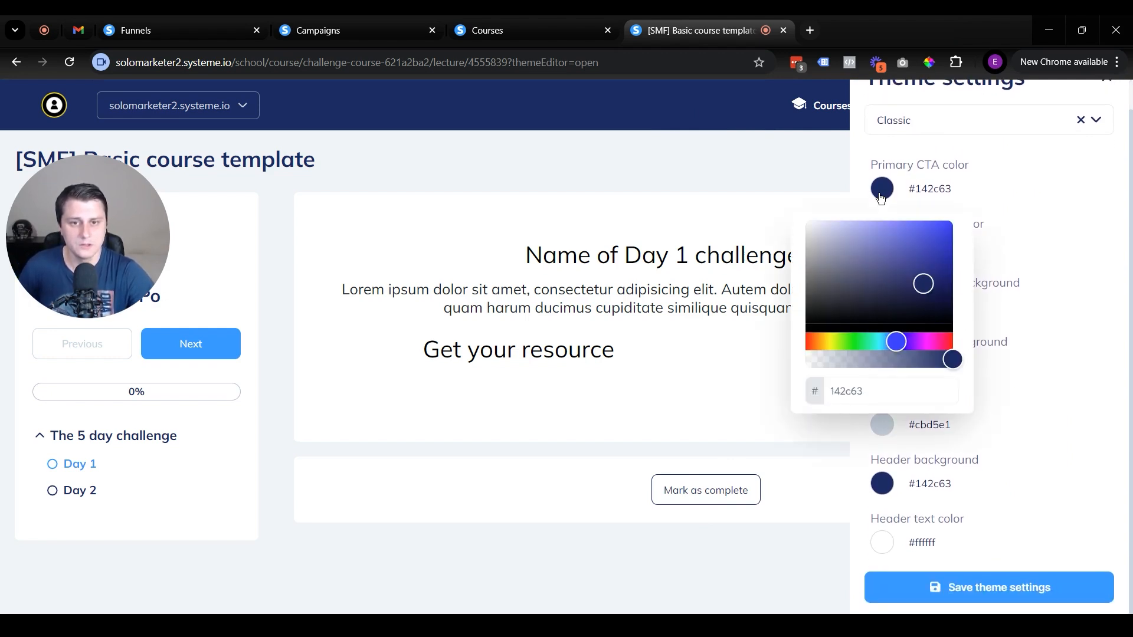
pyautogui.moveTo(843, 344); pyautogui.dragTo(798, 350)
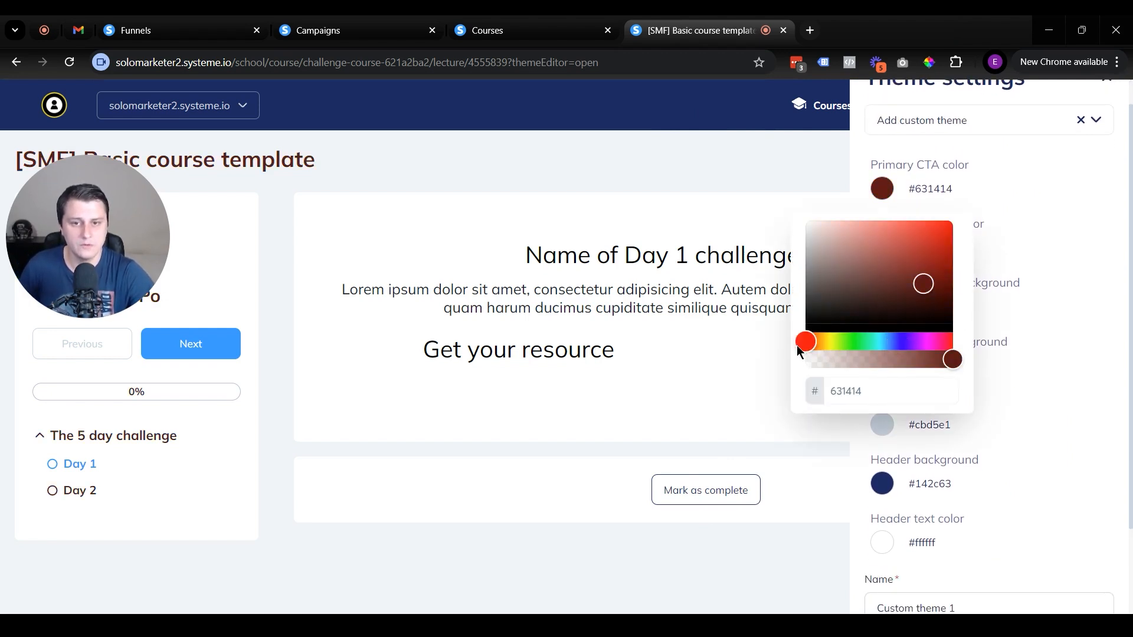
pyautogui.click(1074, 226)
pyautogui.click(881, 248)
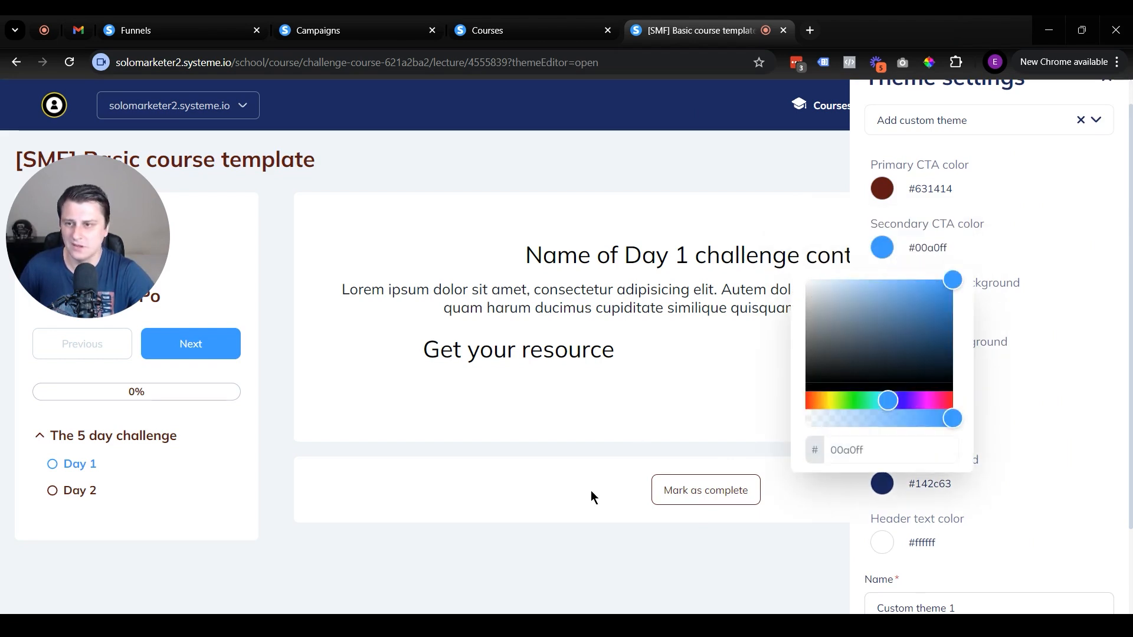
pyautogui.click(858, 221)
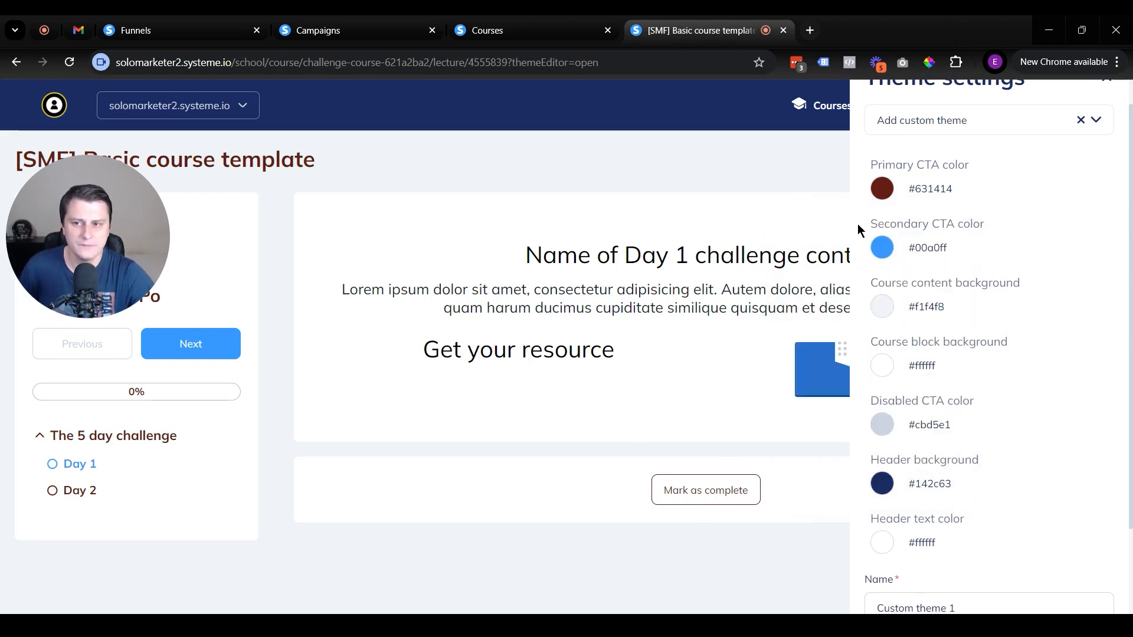
# Change the course block background color of the custom theme to light beige #e0d3d3.
pyautogui.scroll(-2, 962, 383)
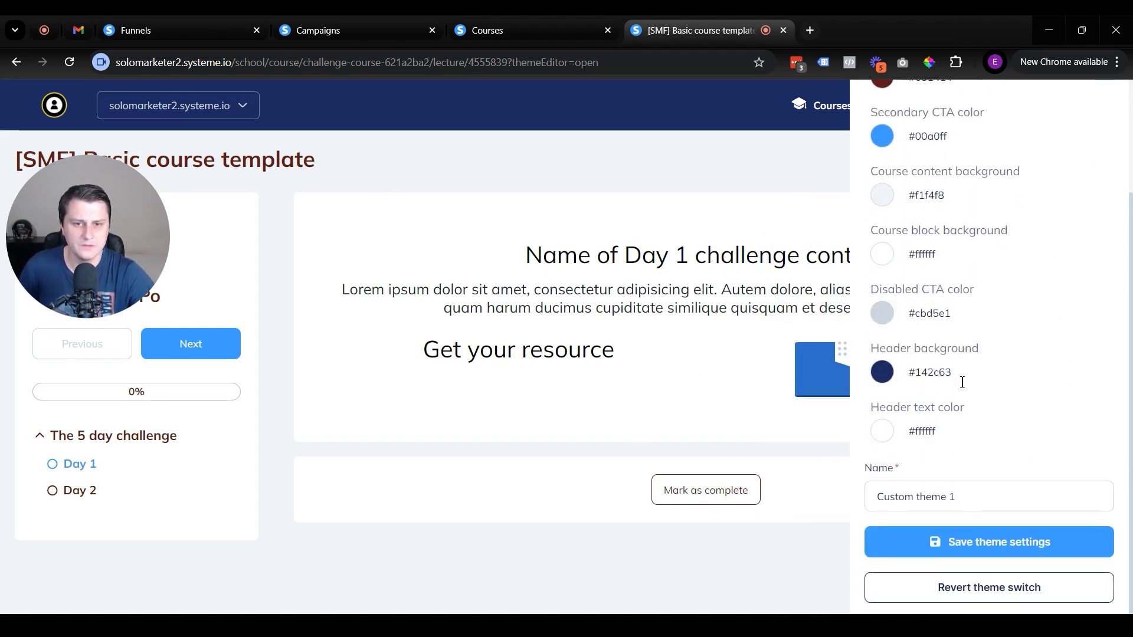
pyautogui.click(882, 255)
pyautogui.moveTo(812, 367); pyautogui.dragTo(821, 396)
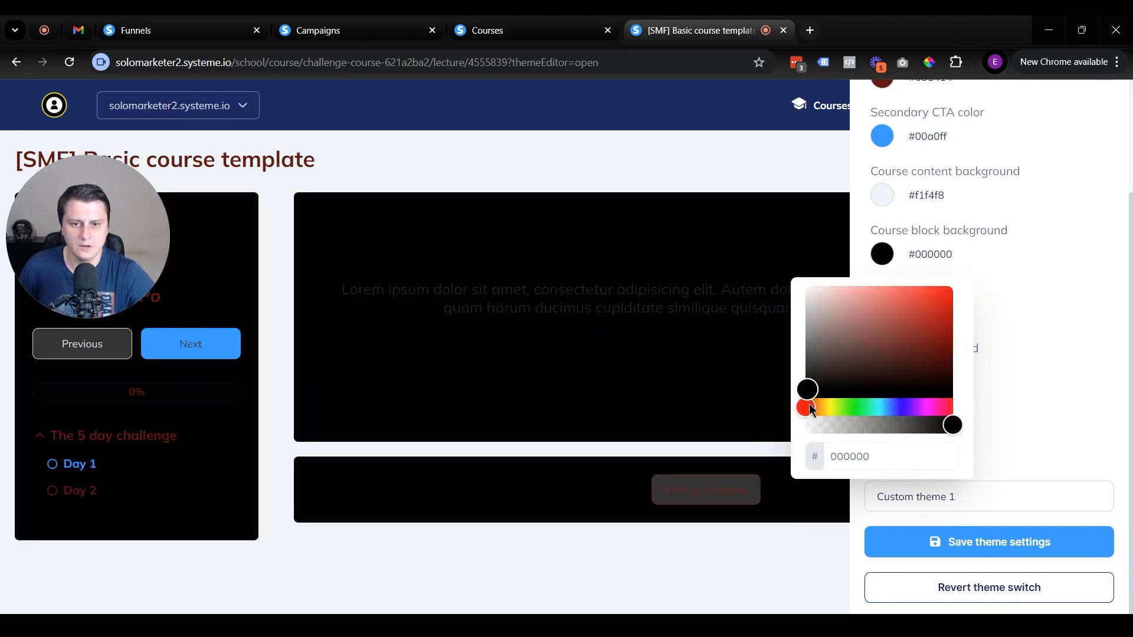
pyautogui.click(828, 321)
pyautogui.click(814, 299)
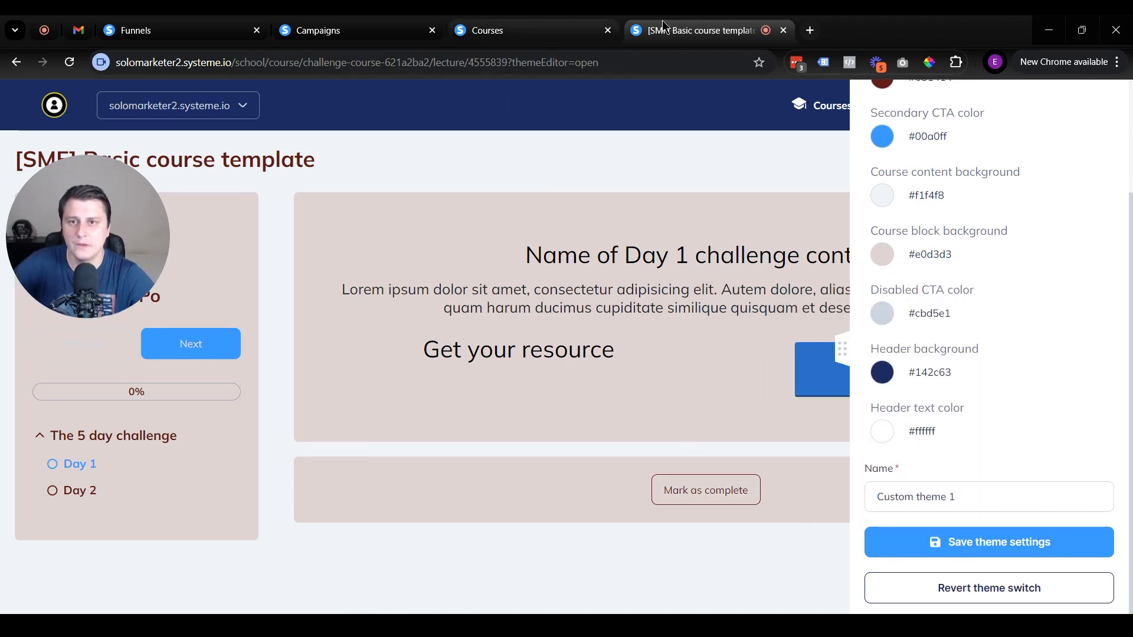
# Close the course's student view and open the settings of the "[SMF] Basic course template" course.
pyautogui.middleClick(697, 35)
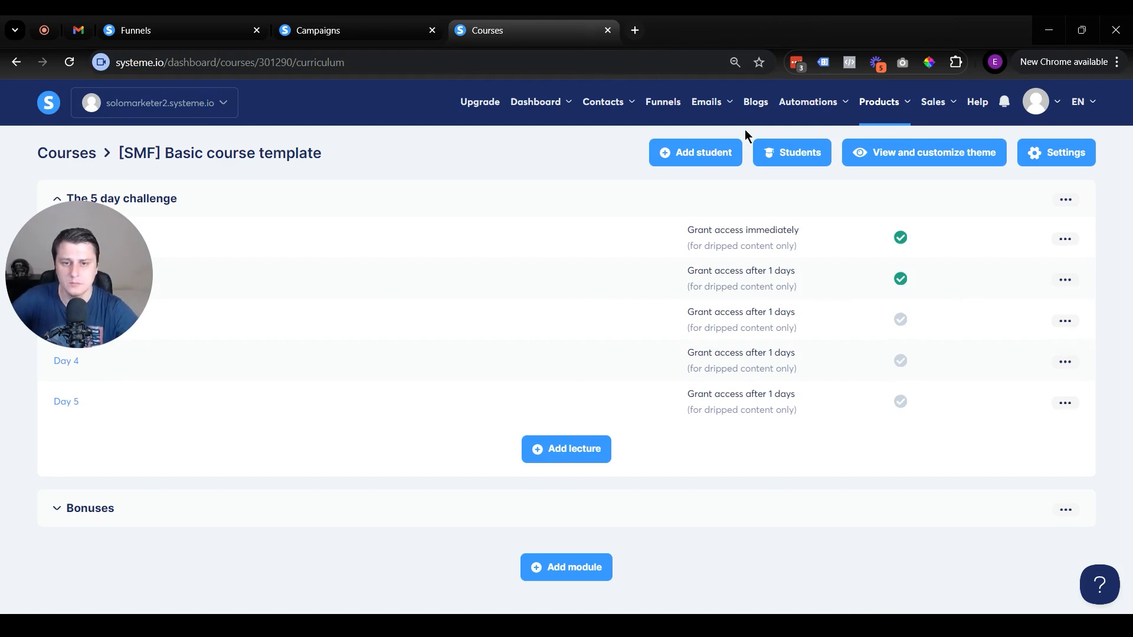
pyautogui.click(1073, 164)
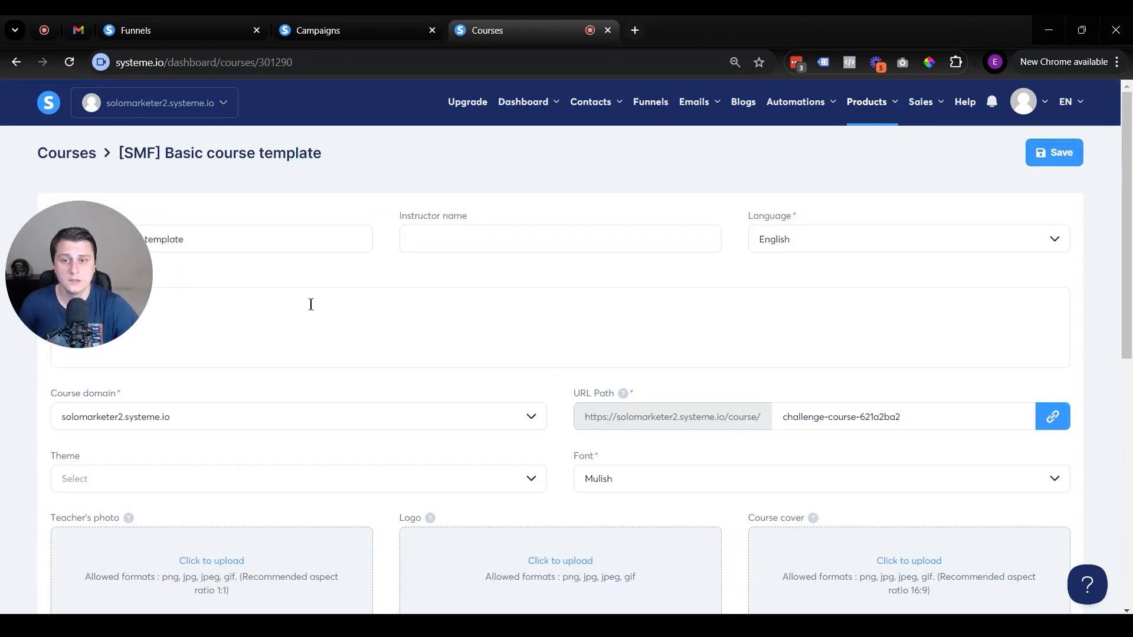
pyautogui.moveTo(101, 270); pyautogui.dragTo(100, 359)
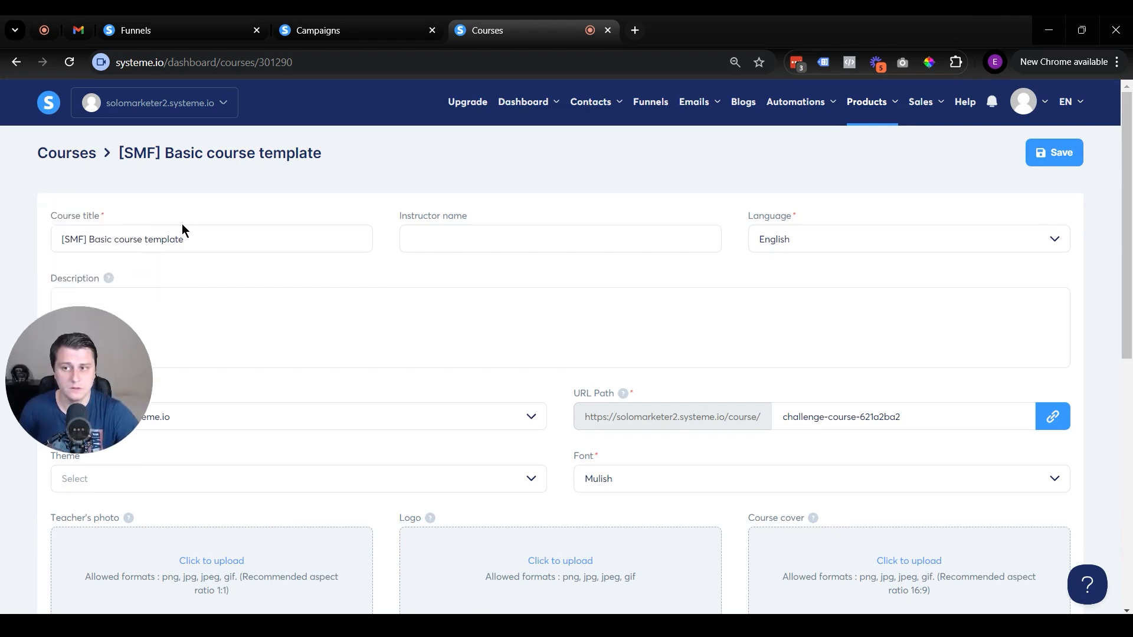
pyautogui.click(447, 244)
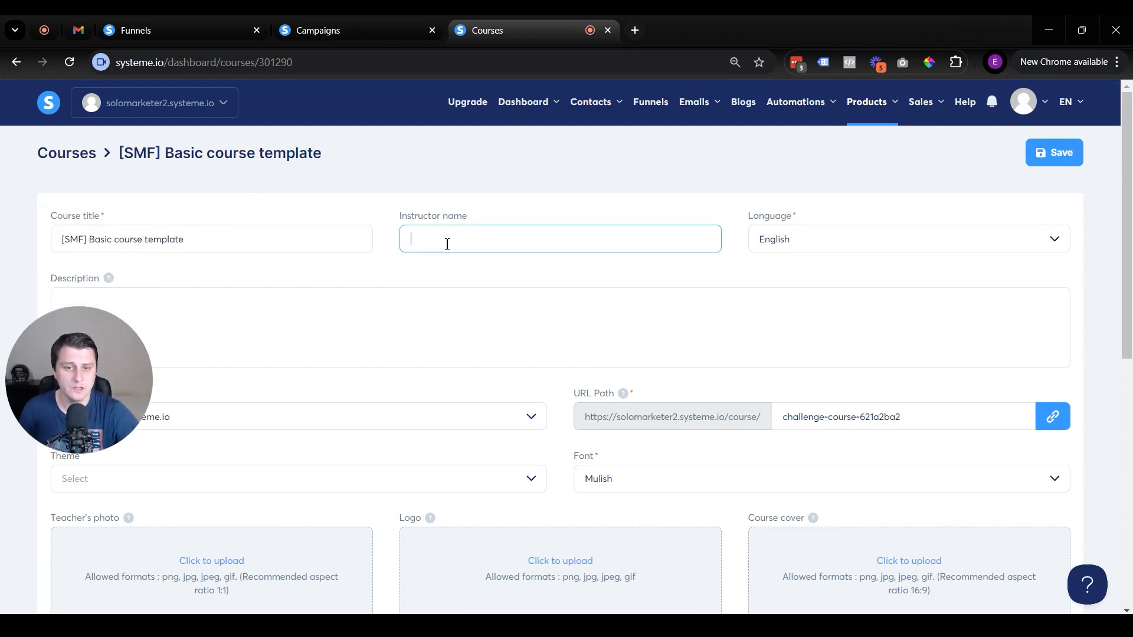
pyautogui.click(44, 372)
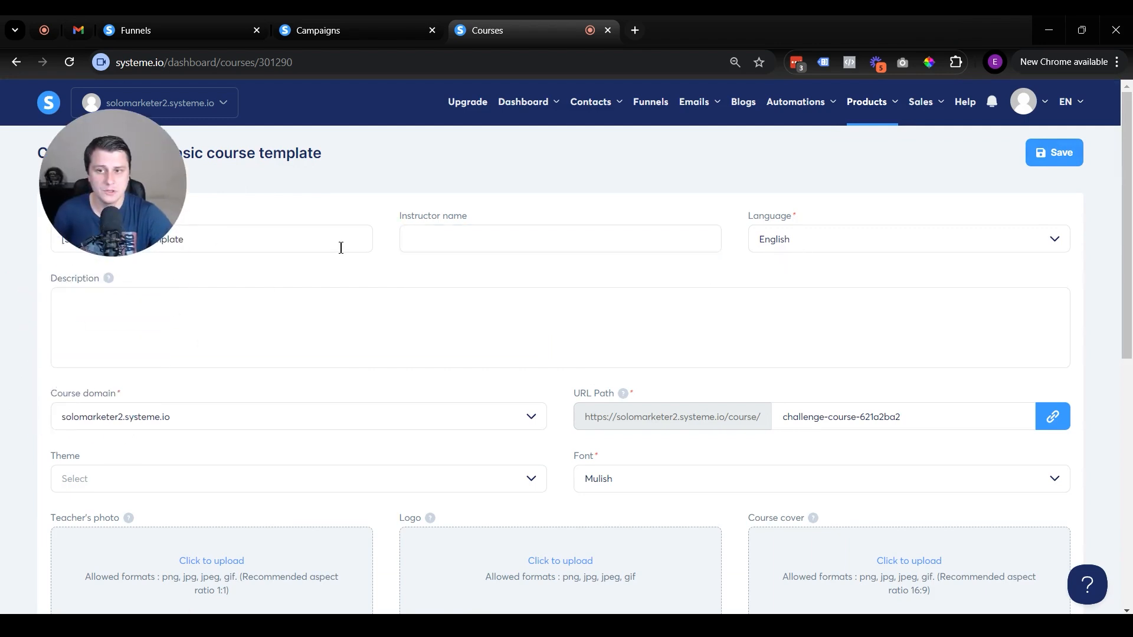
# Open the student dashboard in a separate tab and examine how course cards present their titles, instructors and descriptions.
pyautogui.moveTo(526, 110)
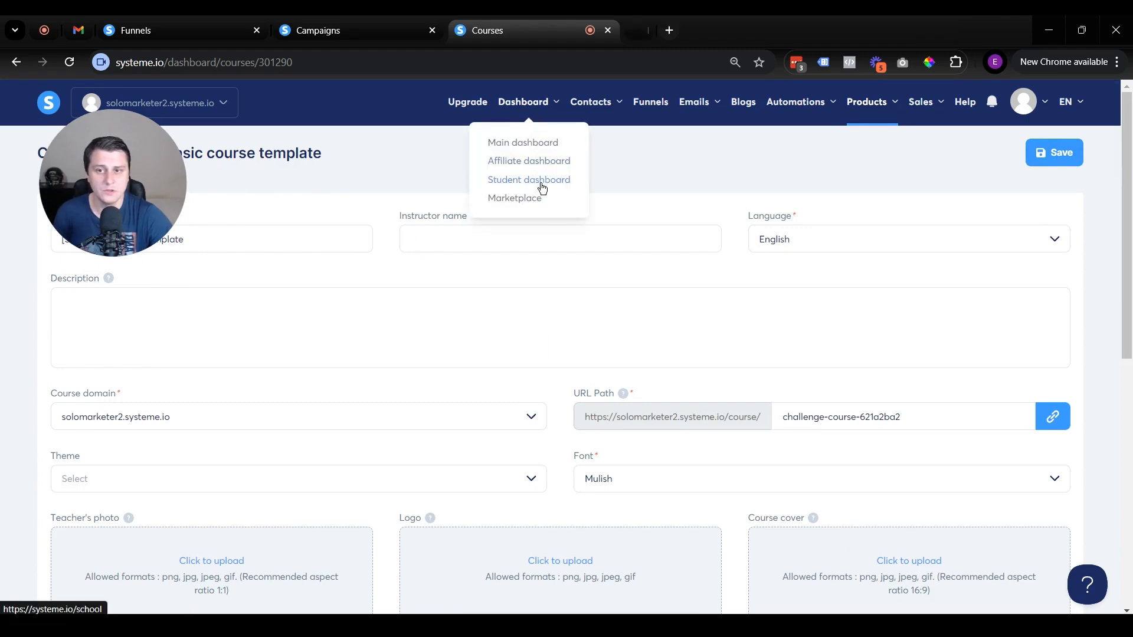
pyautogui.middleClick(539, 180)
pyautogui.scroll(-1, 539, 181)
pyautogui.click(679, 36)
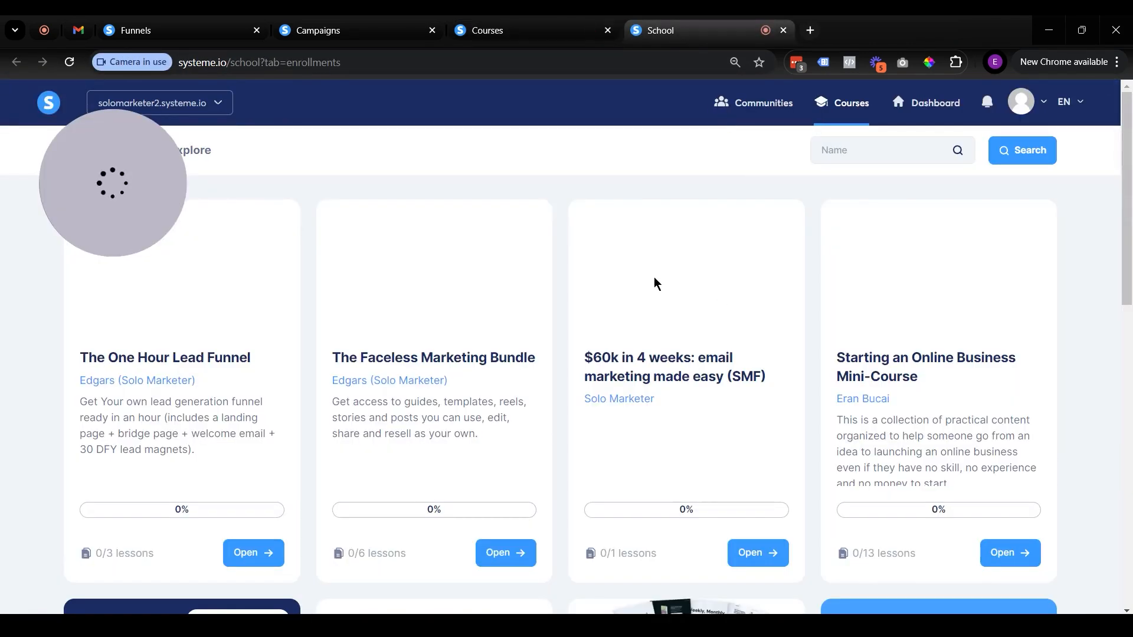
pyautogui.moveTo(370, 418); pyautogui.dragTo(439, 511)
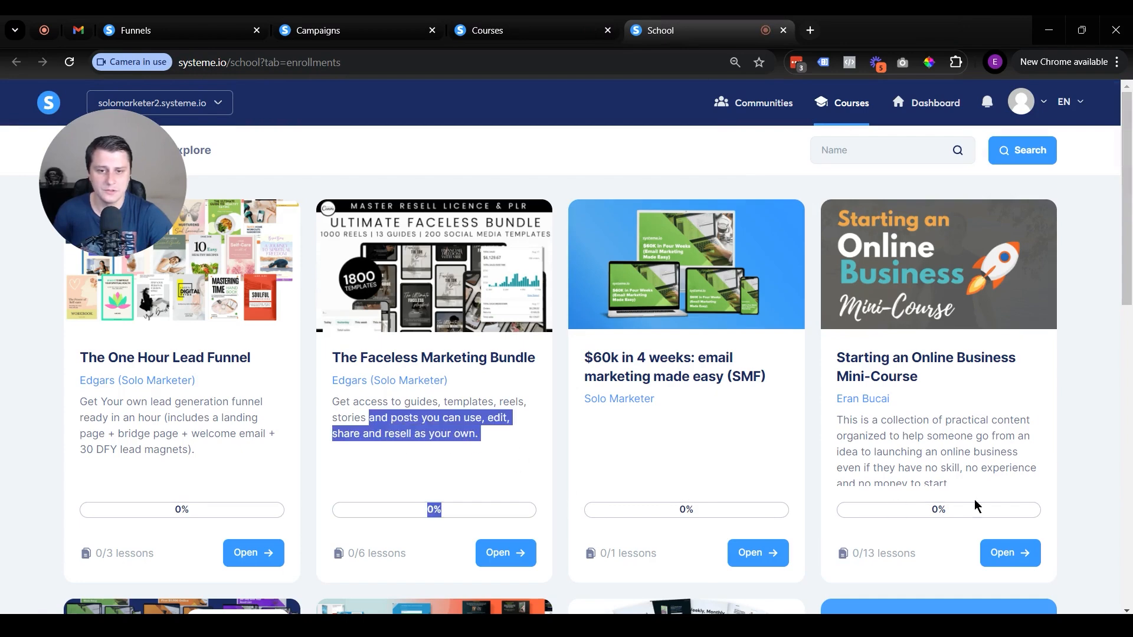
pyautogui.moveTo(861, 426); pyautogui.dragTo(929, 501)
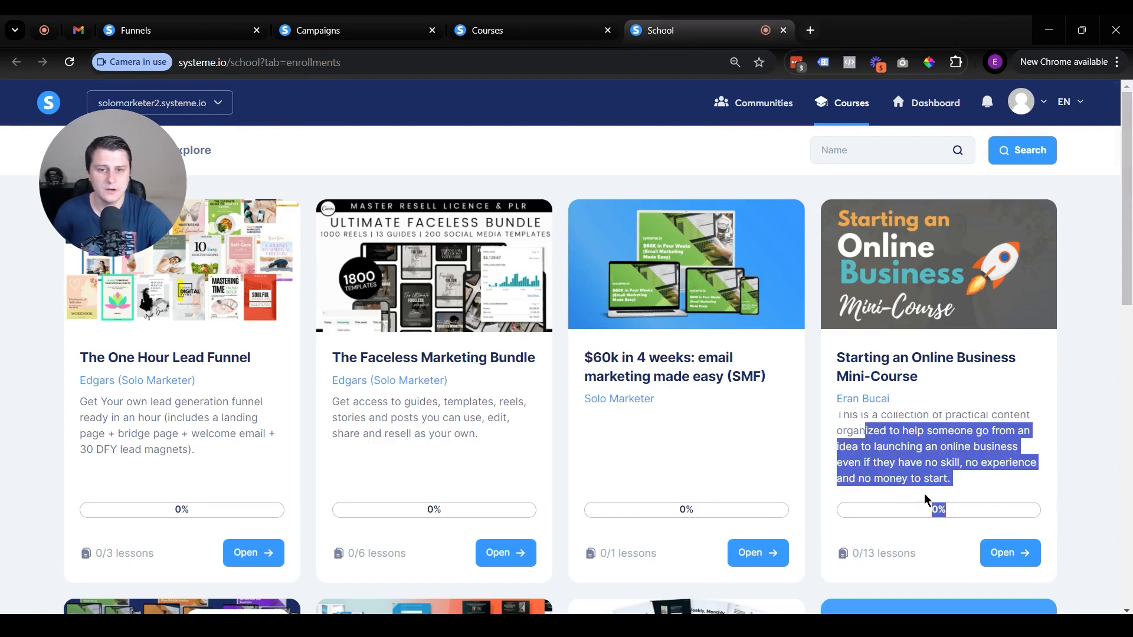
# Return to the course settings and review the description, domain, theme, image and sales page fields.
pyautogui.click(557, 30)
pyautogui.scroll(1, 451, 381)
pyautogui.click(292, 347)
pyautogui.scroll(-1, 587, 478)
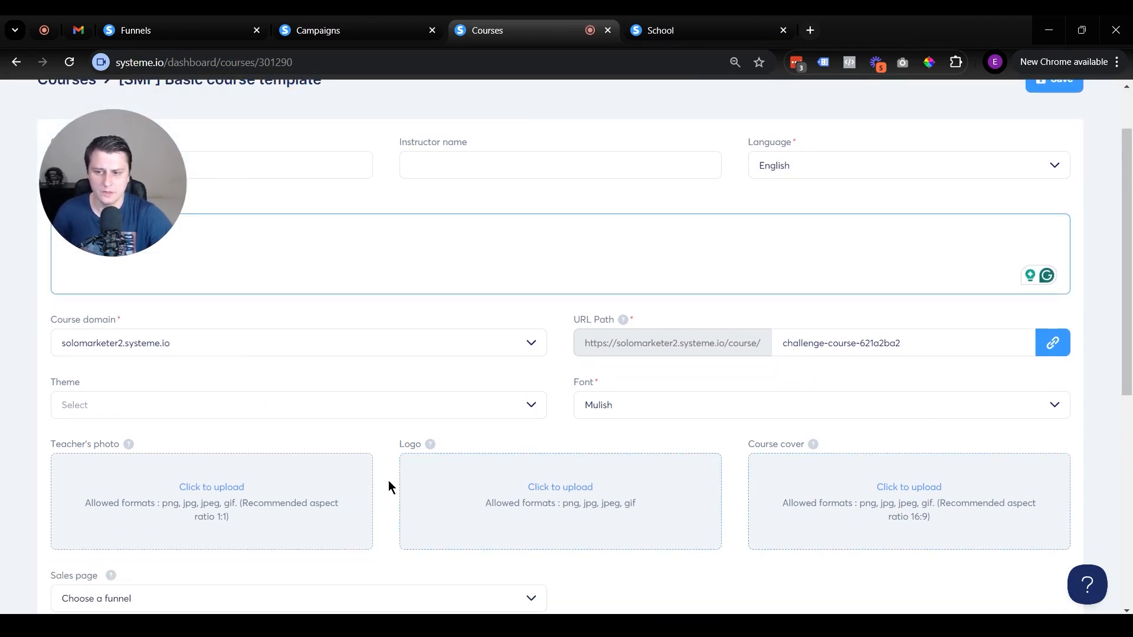
pyautogui.scroll(-6, 303, 398)
pyautogui.scroll(7, 372, 419)
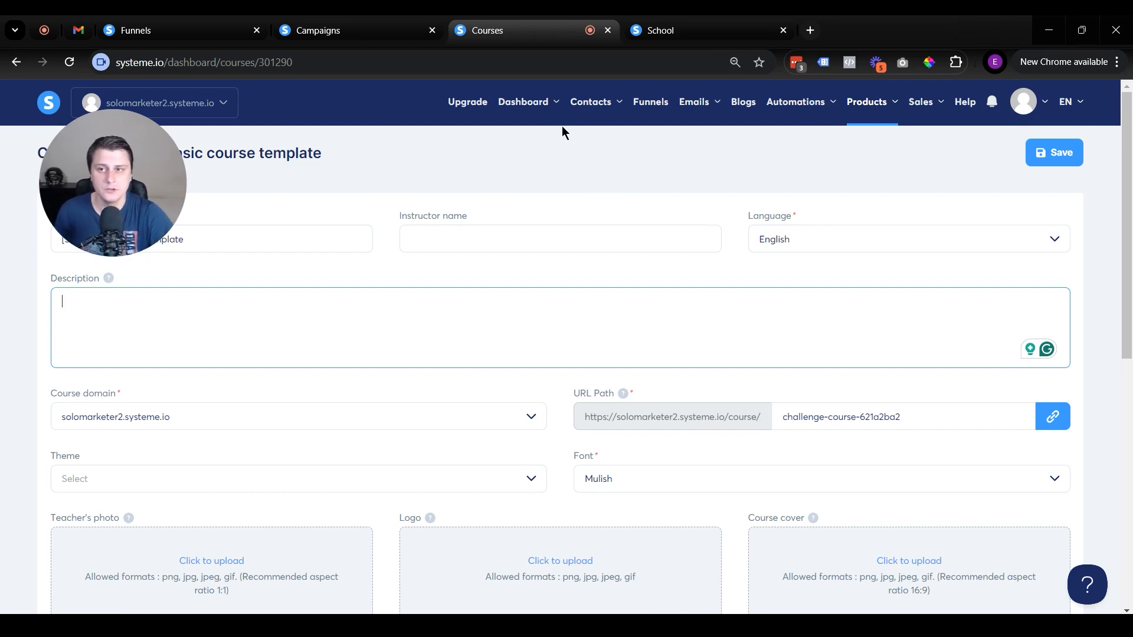
# Leave the open campaign email without saving and reopen "Thank you so much for signing up!" from the "[SMF] Challenge signup confirmation" campaign.
pyautogui.click(395, 23)
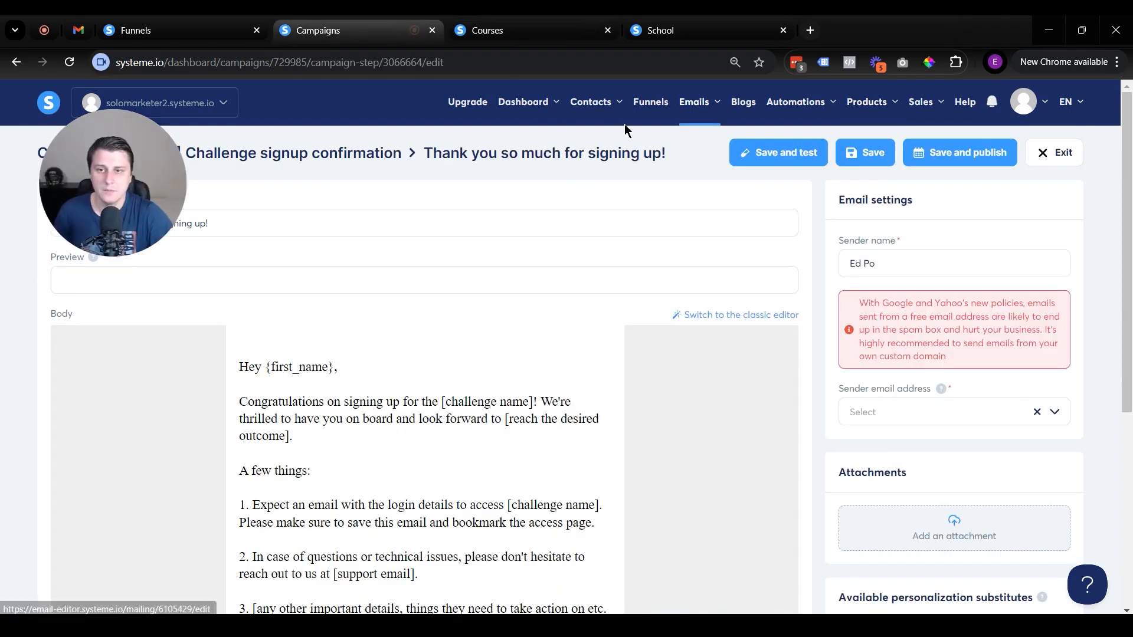
pyautogui.moveTo(694, 102)
pyautogui.click(708, 161)
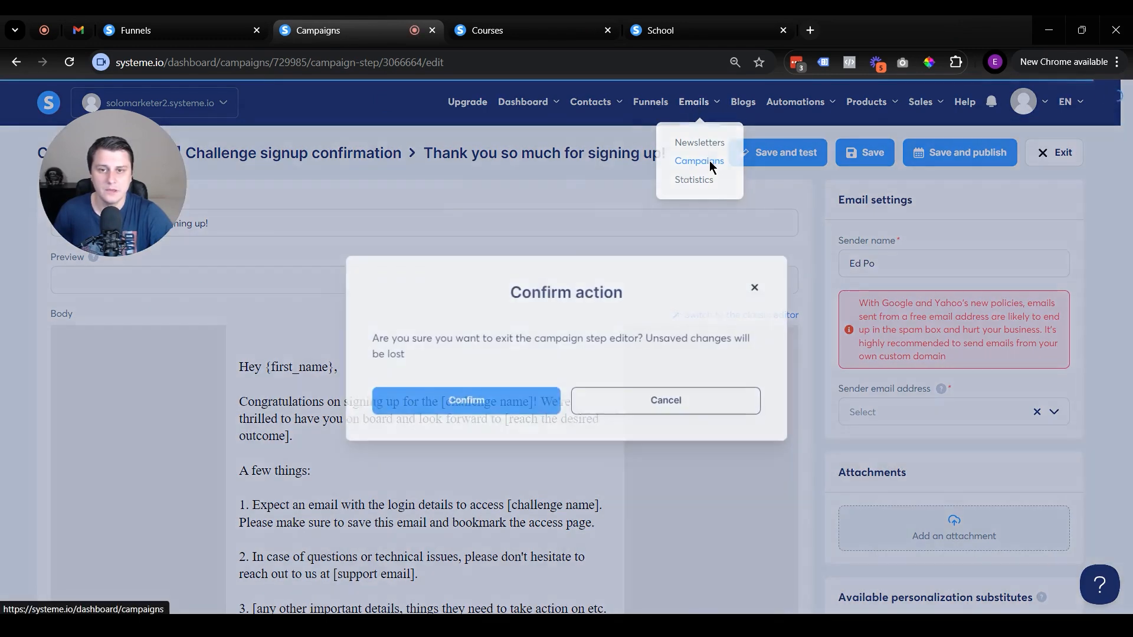
pyautogui.click(524, 405)
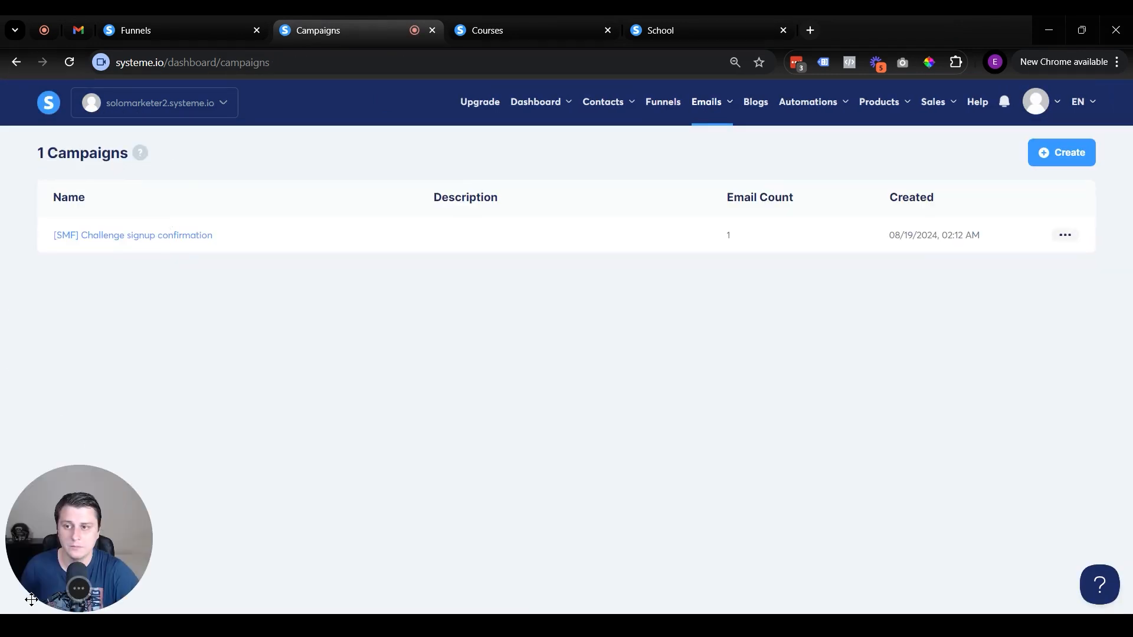
pyautogui.moveTo(706, 101)
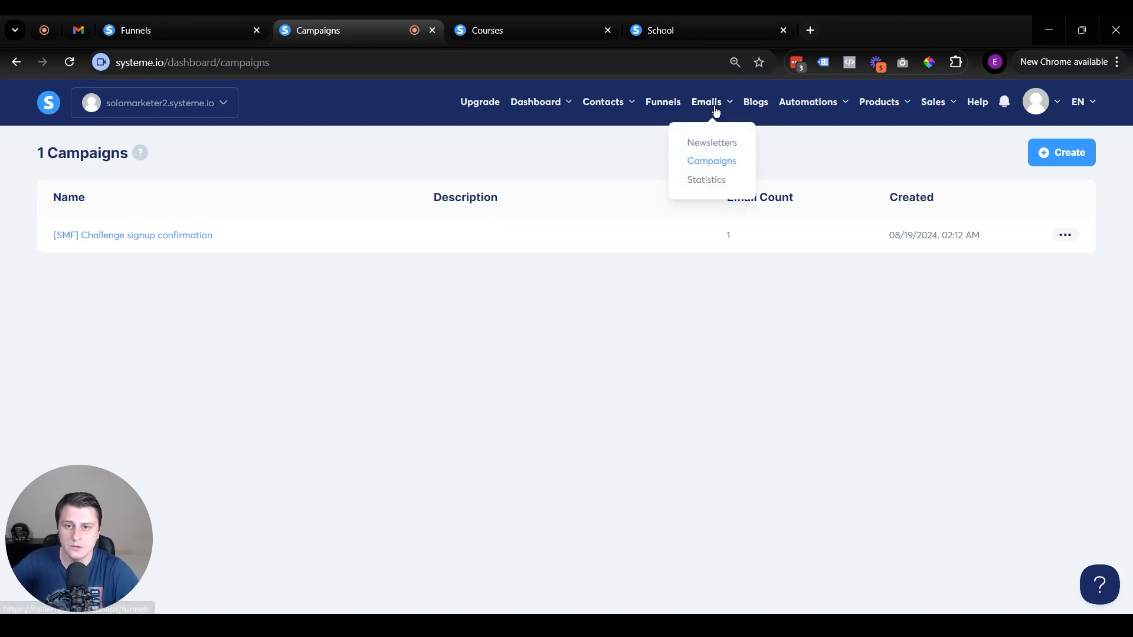
pyautogui.click(157, 237)
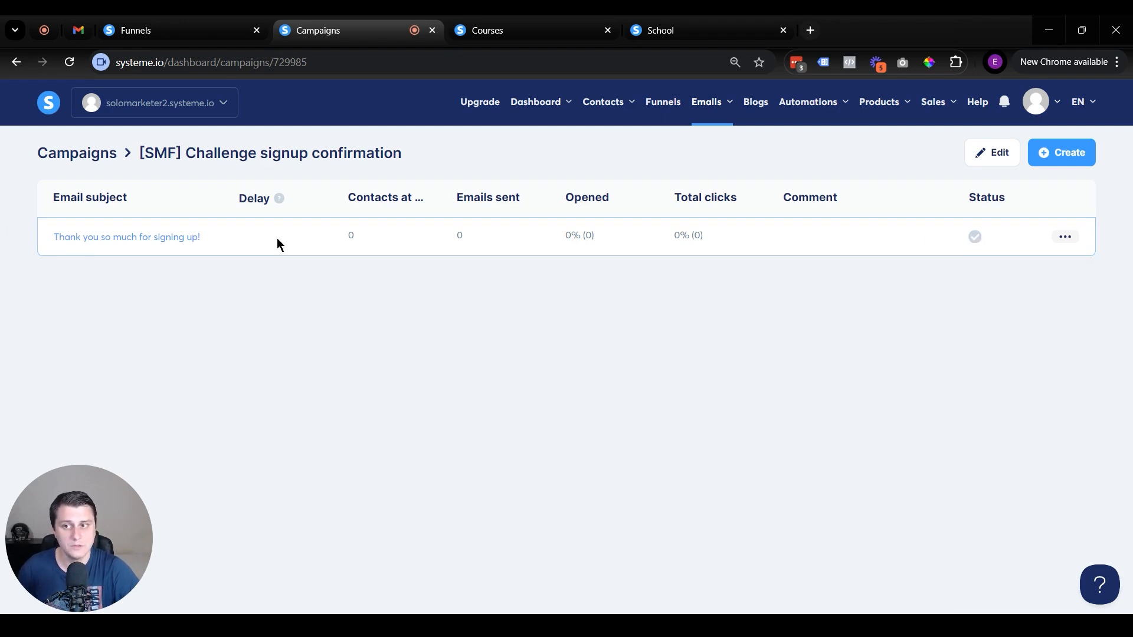
pyautogui.click(131, 239)
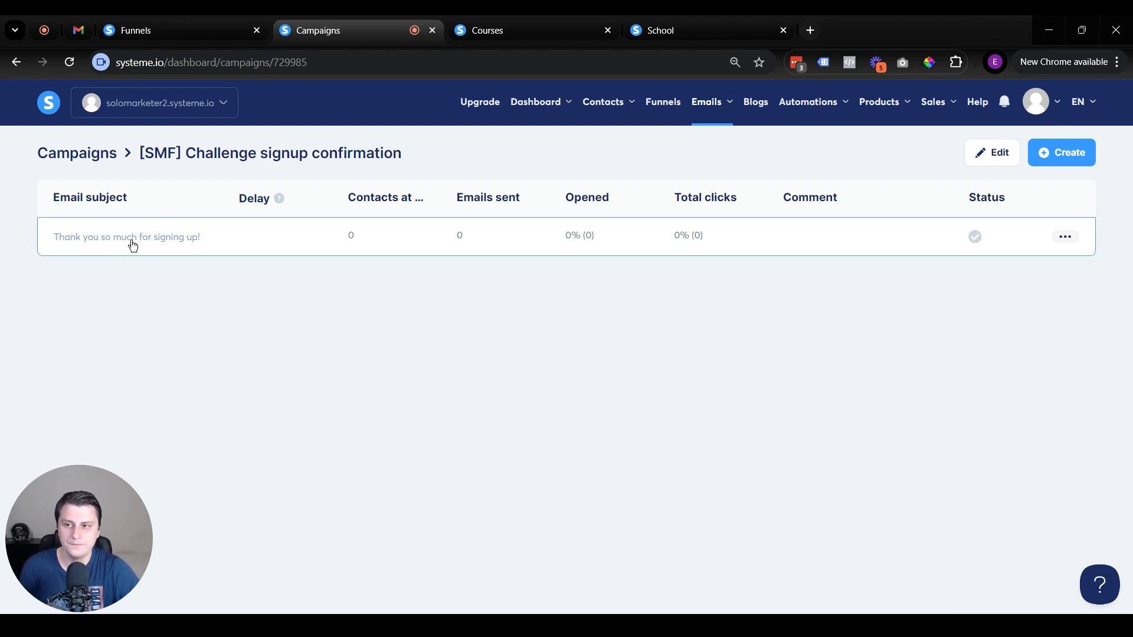
# Personalize the email subject to "Thank you so much for signing up, {first_name}!" and highlight the added placeholder.
pyautogui.moveTo(266, 222); pyautogui.dragTo(47, 247)
pyautogui.click(307, 224)
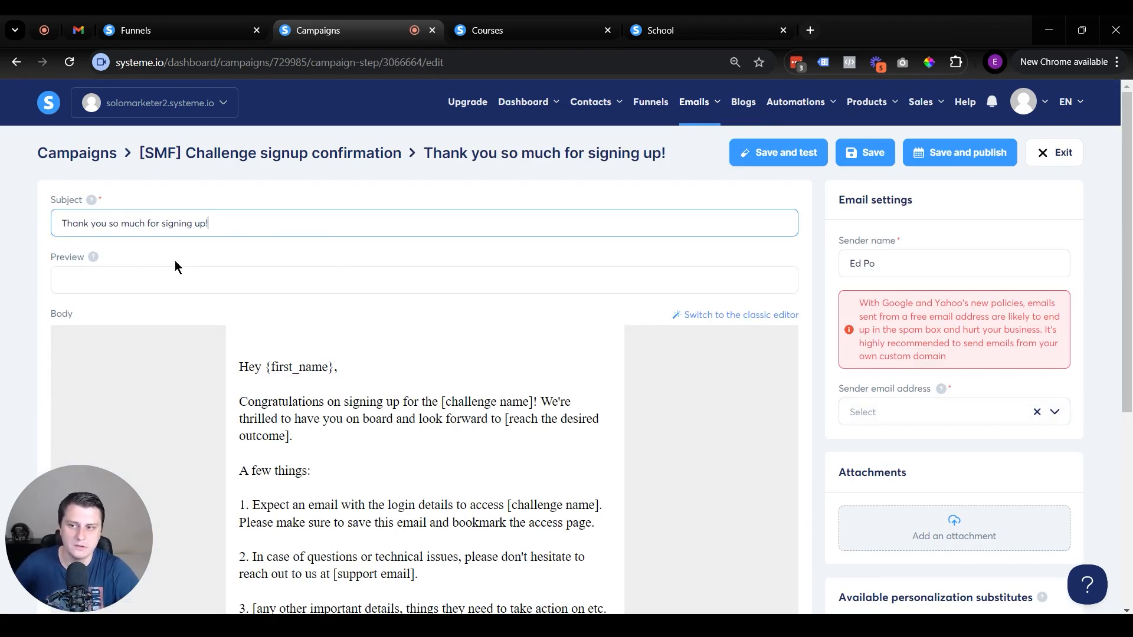
pyautogui.moveTo(200, 224); pyautogui.dragTo(205, 225)
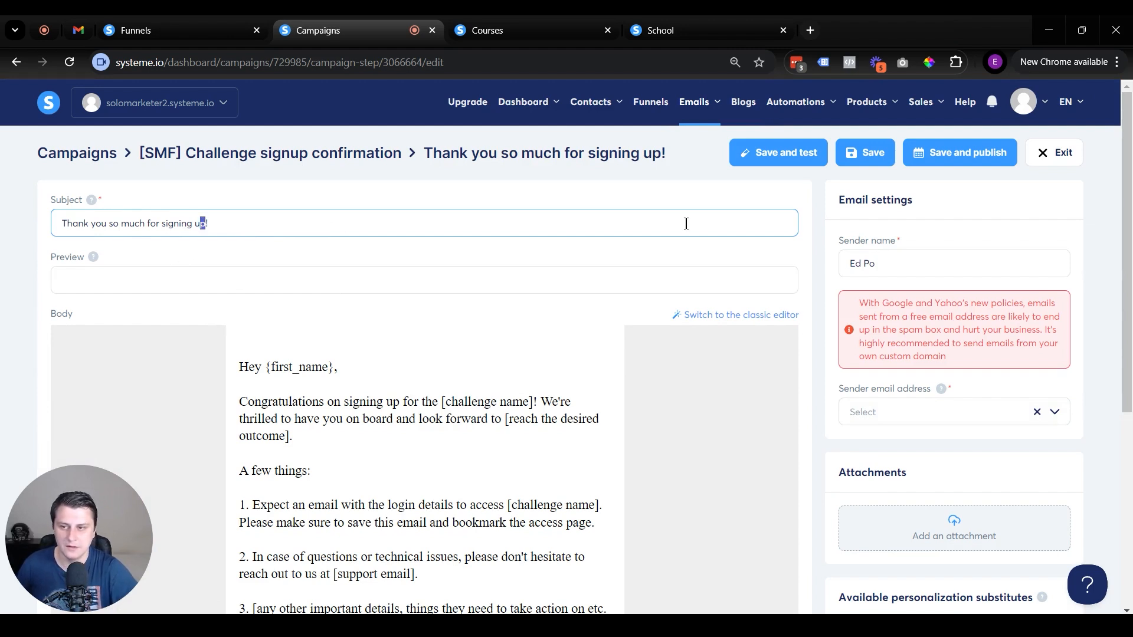
pyautogui.press('Right')
pyautogui.write(', {first_nam')
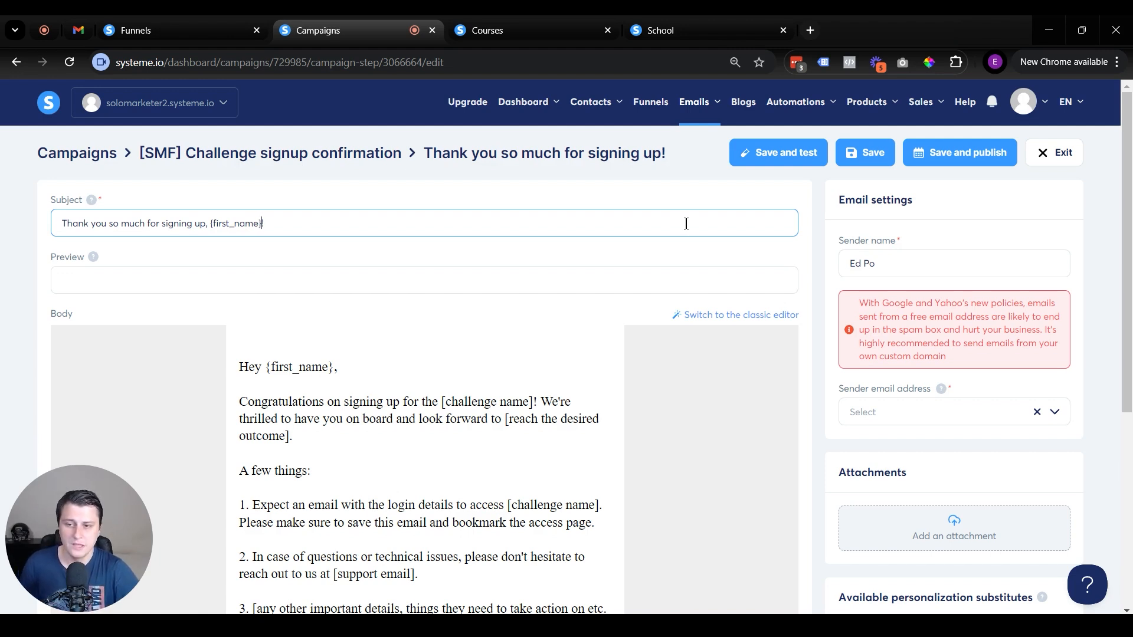
pyautogui.write('e')
pyautogui.hotkey('shift', 'Left')
pyautogui.hotkey('shift', 'Left')
pyautogui.hotkey('shift', 'Left')
pyautogui.hotkey('shift', 'Left')
pyautogui.hotkey('shift', 'Left')
pyautogui.hotkey('shift', 'Left')
pyautogui.hotkey('shift', 'Left')
pyautogui.hotkey('shift', 'Left')
pyautogui.hotkey('shift', 'Left')
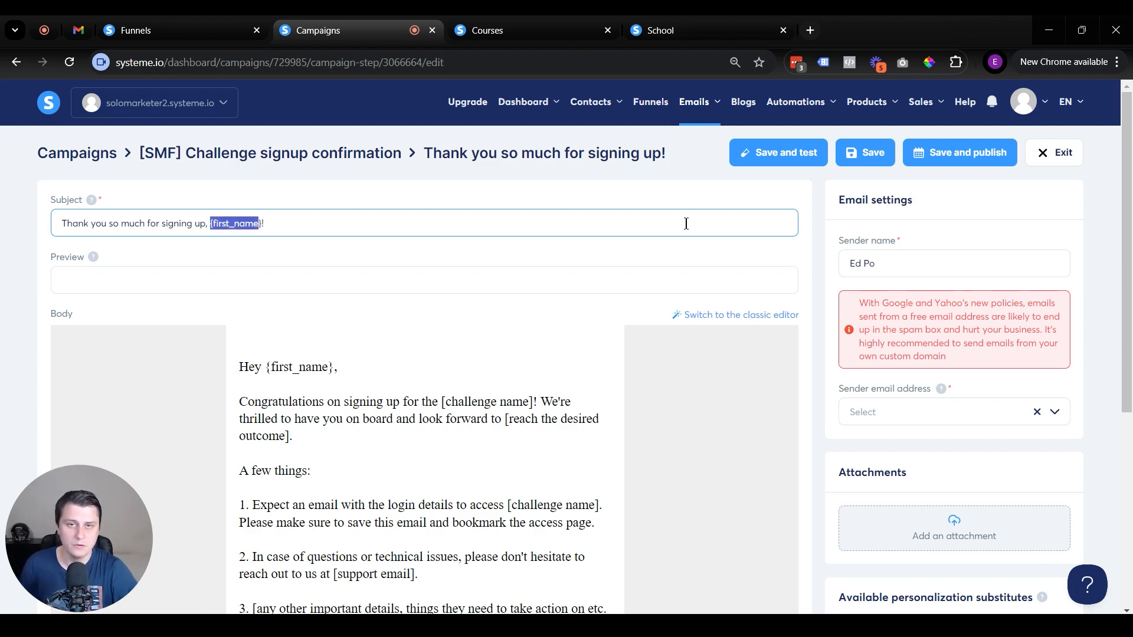
# Look up the {first_name} code in the email's list of available personalization substitutes.
pyautogui.scroll(-5, 759, 309)
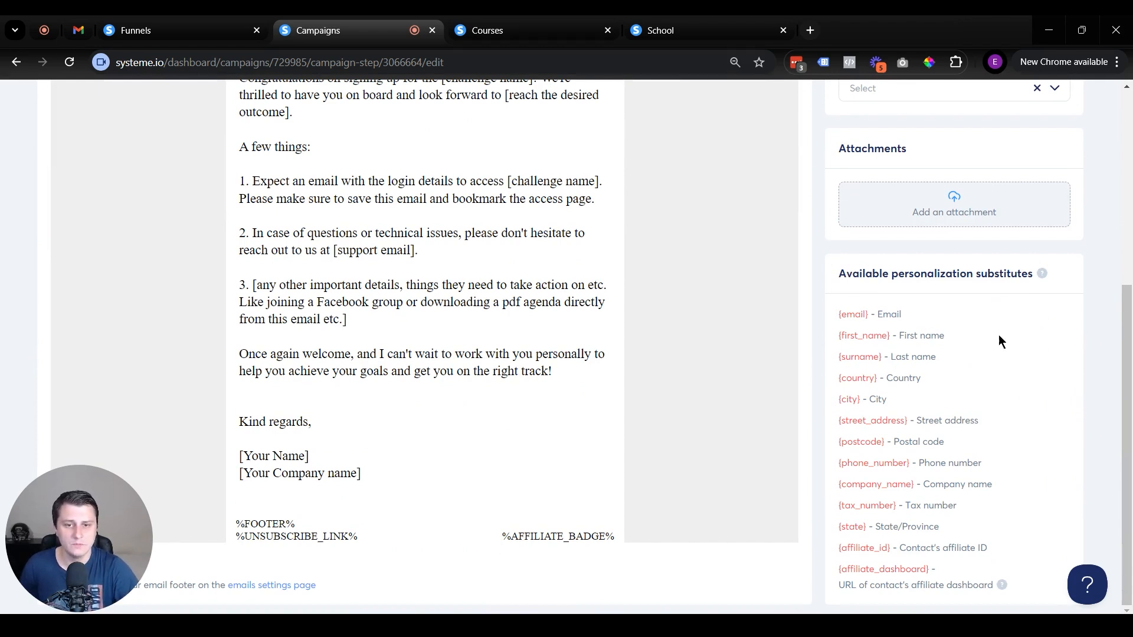
pyautogui.moveTo(838, 335); pyautogui.dragTo(910, 336)
pyautogui.click(990, 362)
pyautogui.scroll(1, 688, 380)
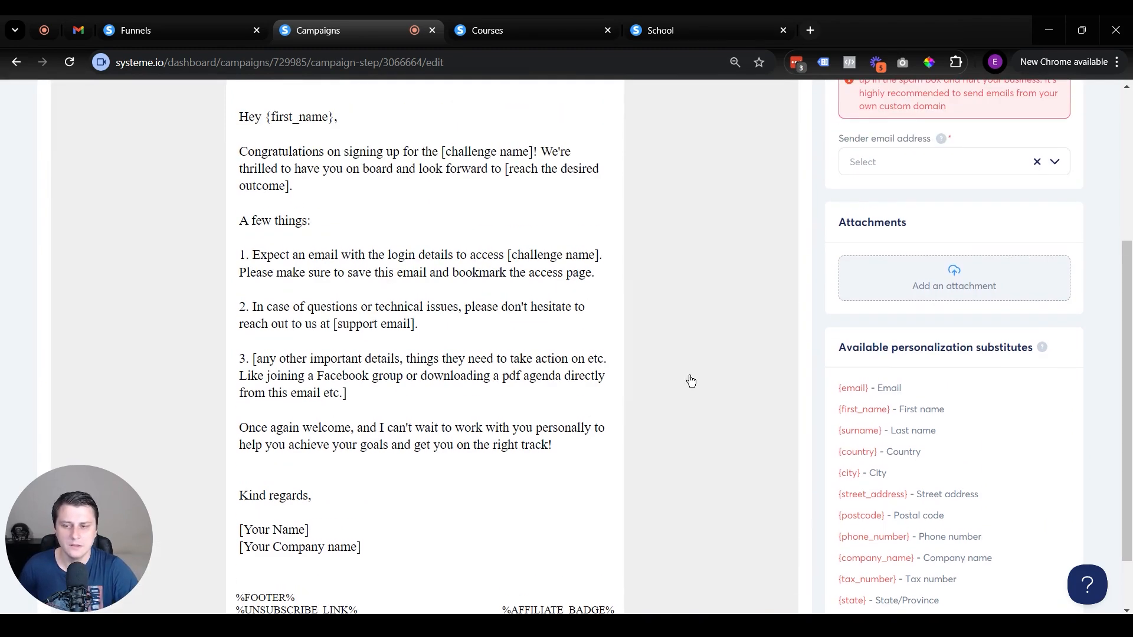
pyautogui.scroll(4, 590, 354)
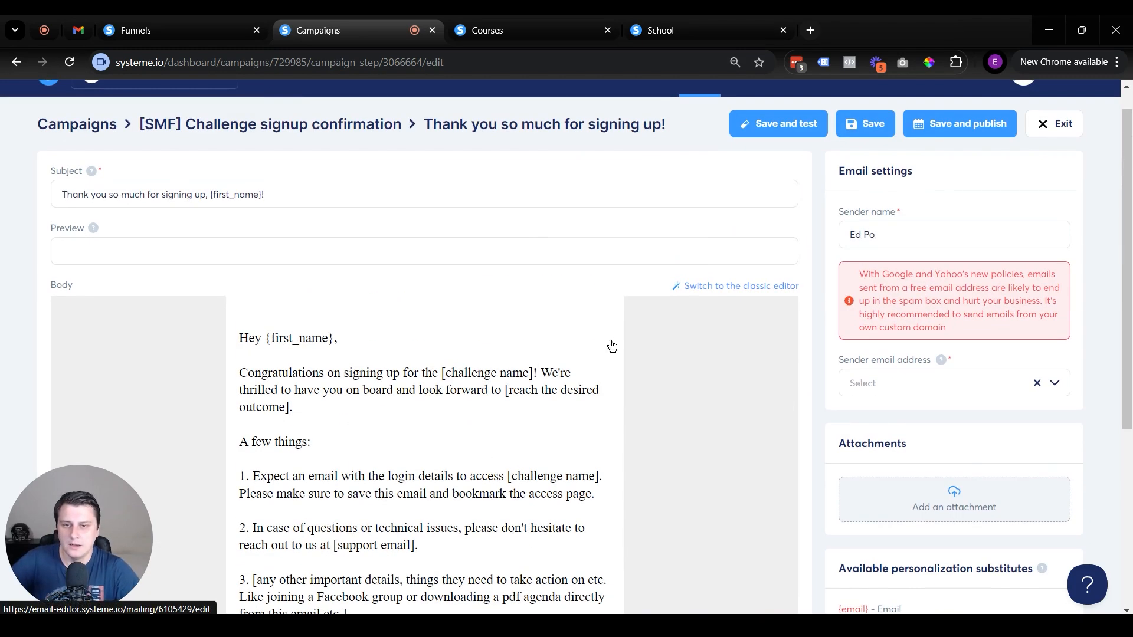
# Try to save the email, and open its body in the email editor without keeping the unsaved changes.
pyautogui.click(865, 124)
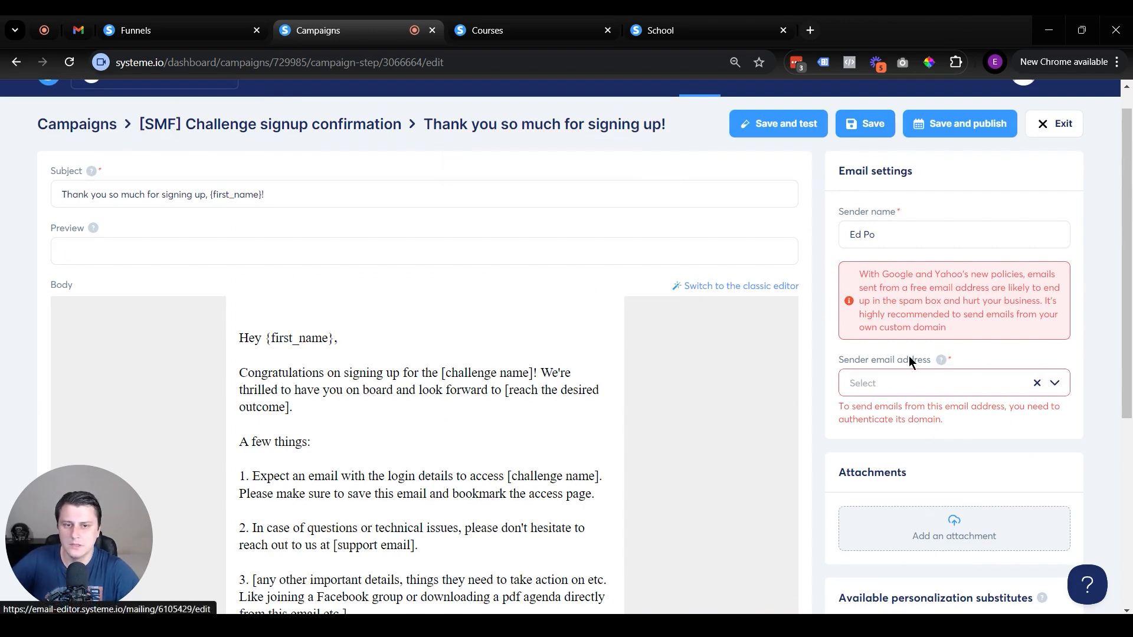
pyautogui.scroll(-1, 640, 422)
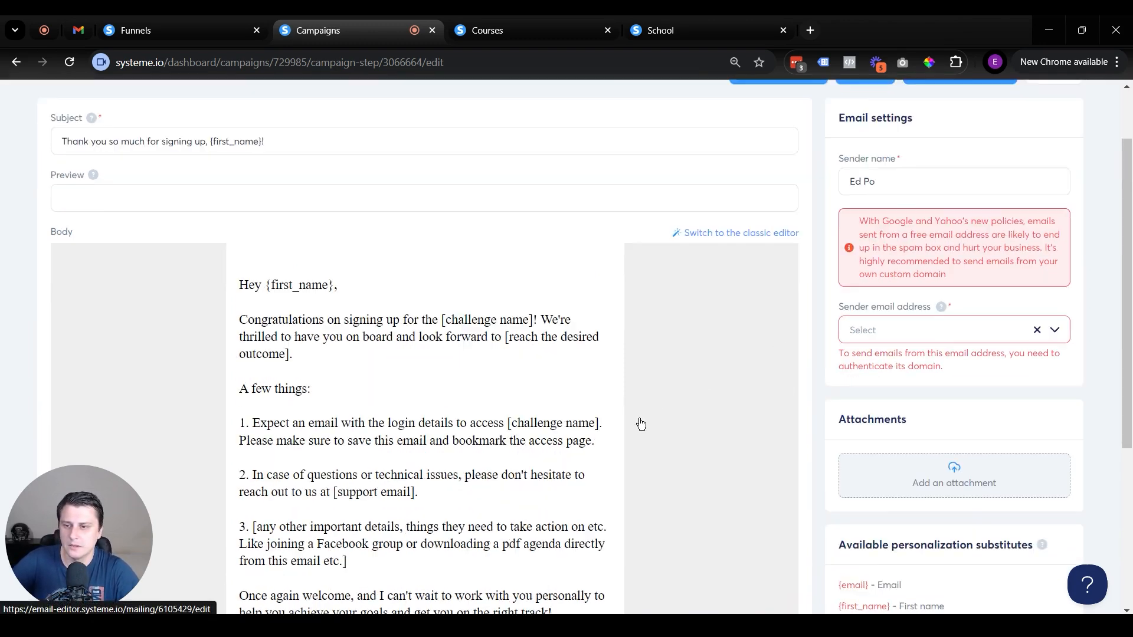
pyautogui.press('F5')
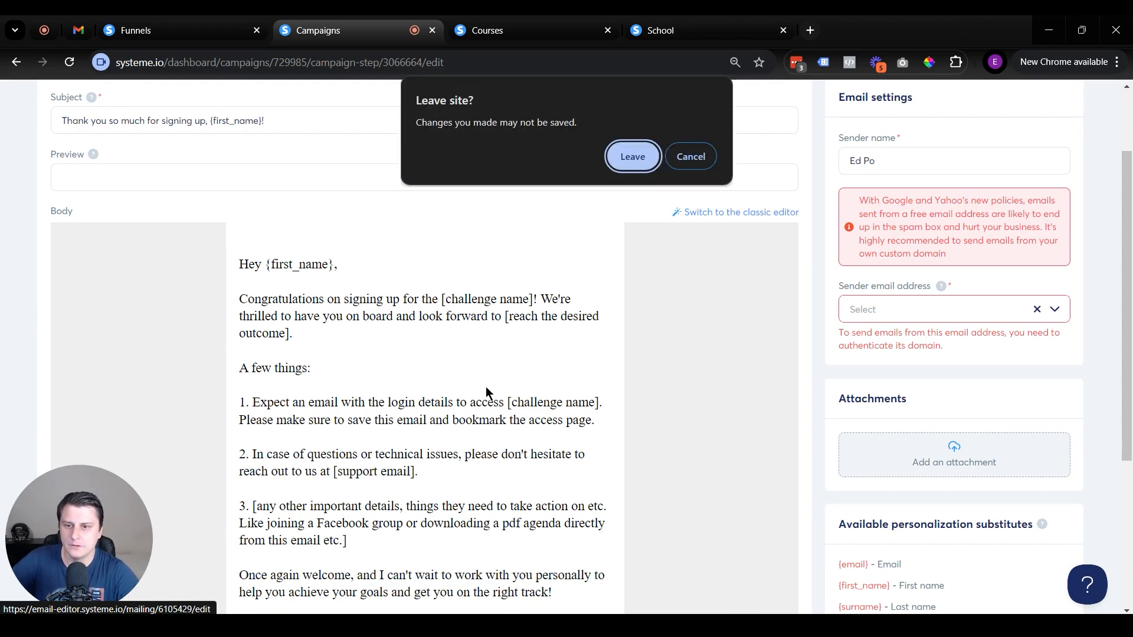
pyautogui.click(654, 164)
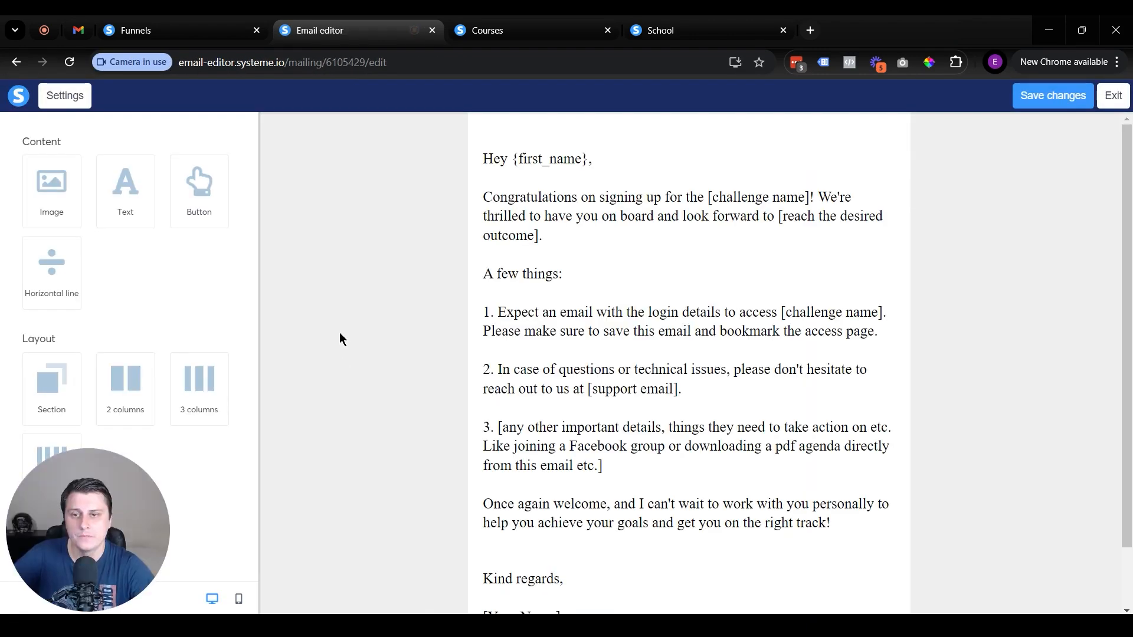
# Examine the email's body text for the greeting, challenge name, login details and support email passages that need customizing.
pyautogui.click(555, 158)
pyautogui.moveTo(519, 180); pyautogui.dragTo(582, 180)
pyautogui.click(743, 290)
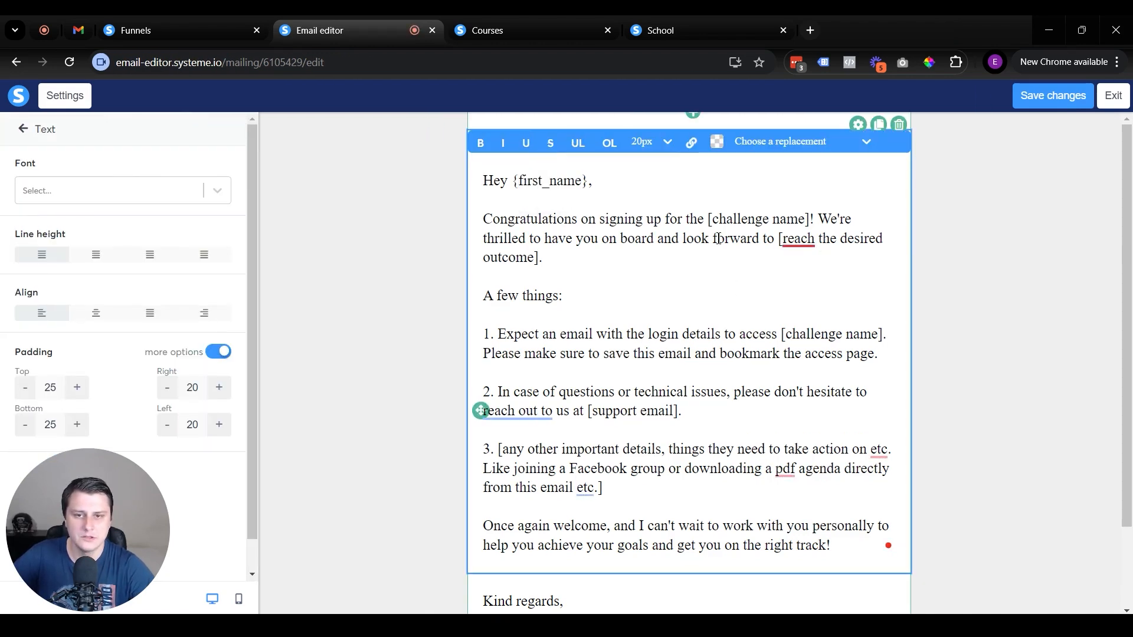
pyautogui.moveTo(708, 222); pyautogui.dragTo(813, 220)
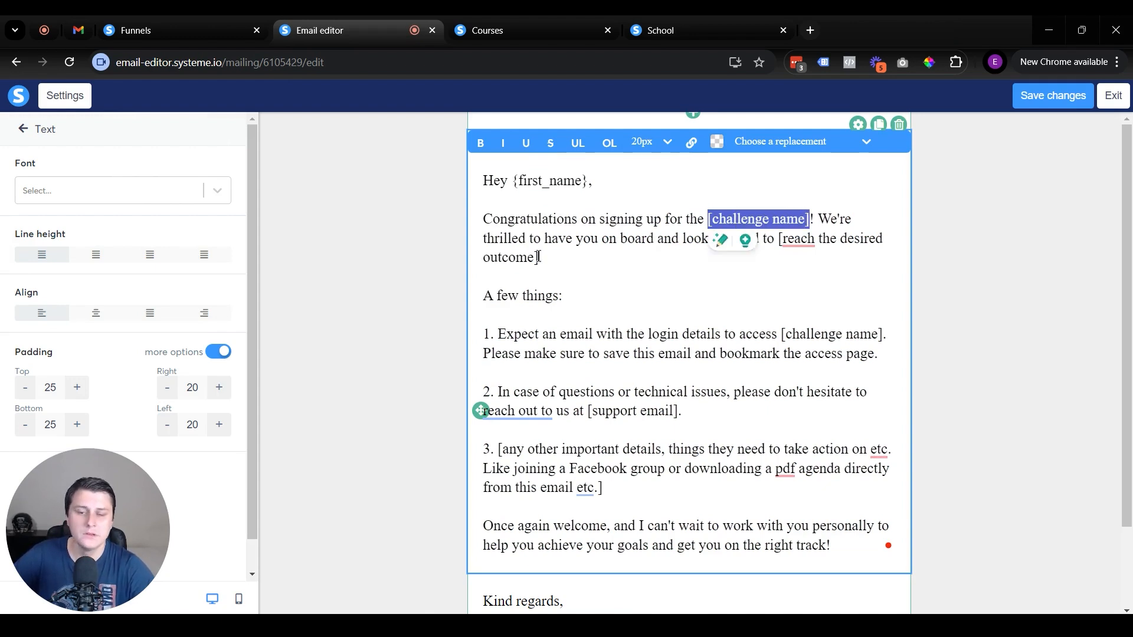
pyautogui.click(661, 319)
pyautogui.moveTo(586, 336); pyautogui.dragTo(734, 342)
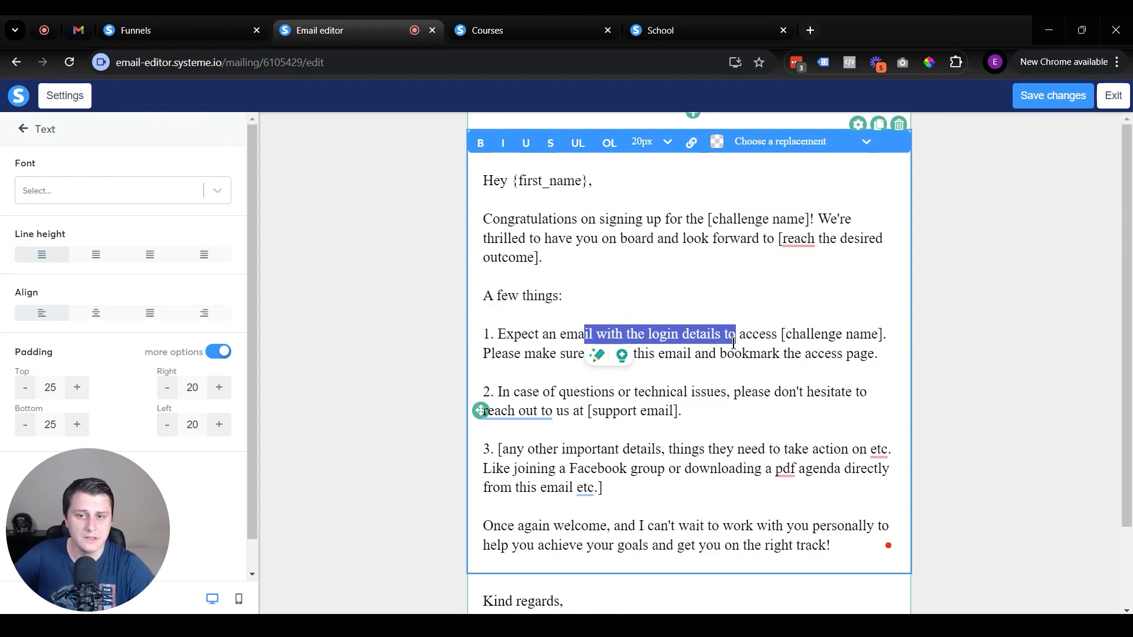
pyautogui.click(742, 353)
pyautogui.click(733, 391)
pyautogui.moveTo(586, 412); pyautogui.dragTo(683, 412)
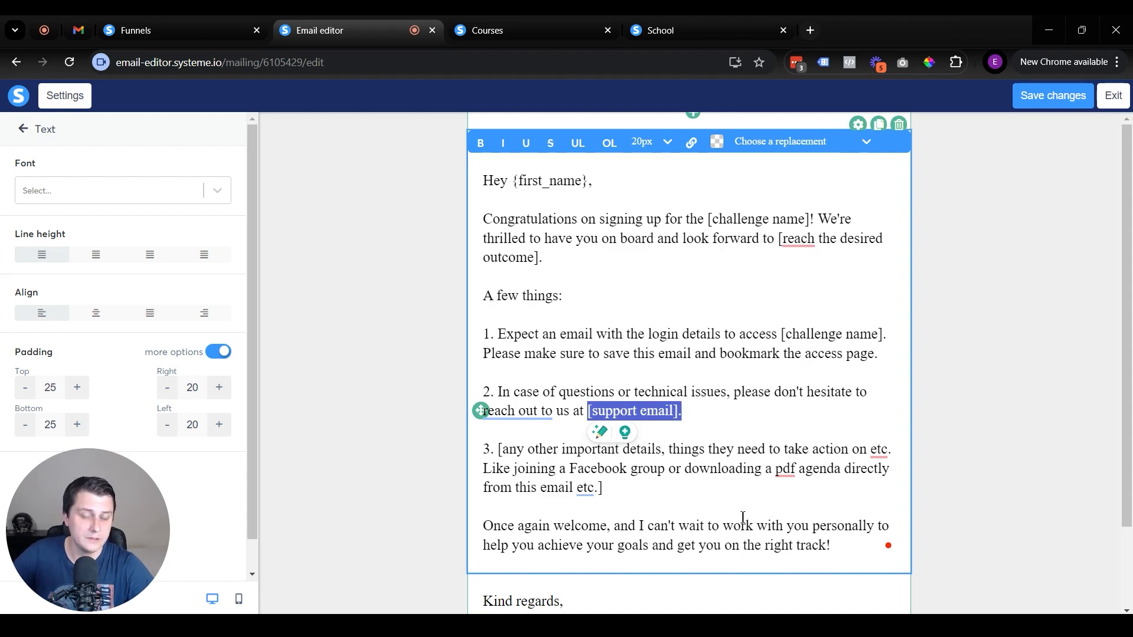
# Examine the email's third item with the extra-details placeholder and the closing welcome paragraph.
pyautogui.click(729, 506)
pyautogui.moveTo(643, 497); pyautogui.dragTo(511, 459)
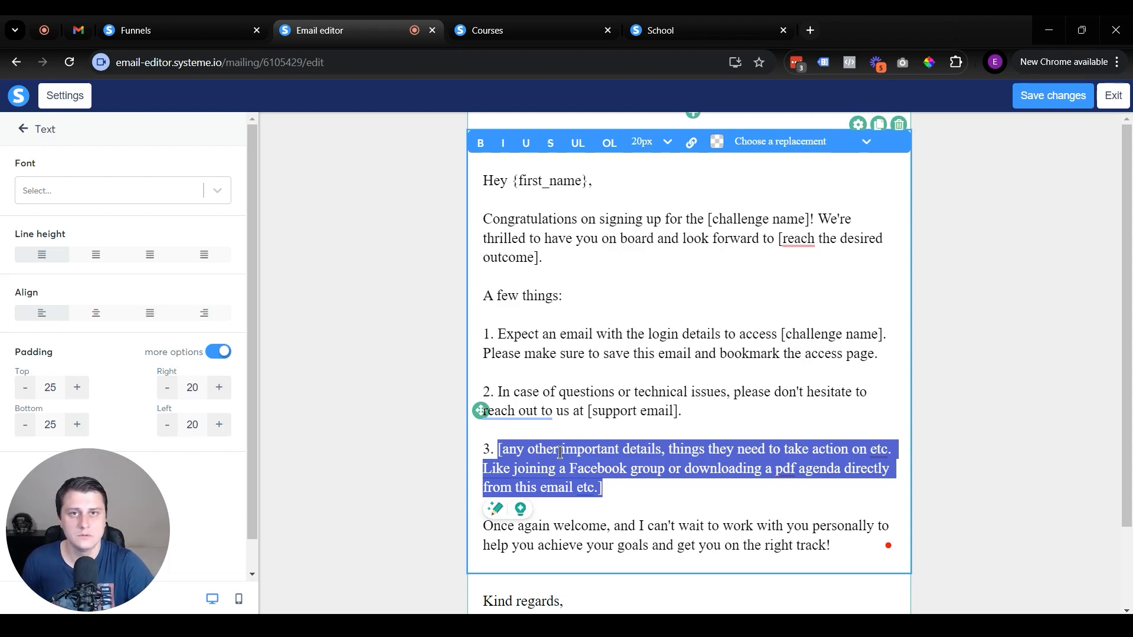
pyautogui.moveTo(607, 487); pyautogui.dragTo(496, 448)
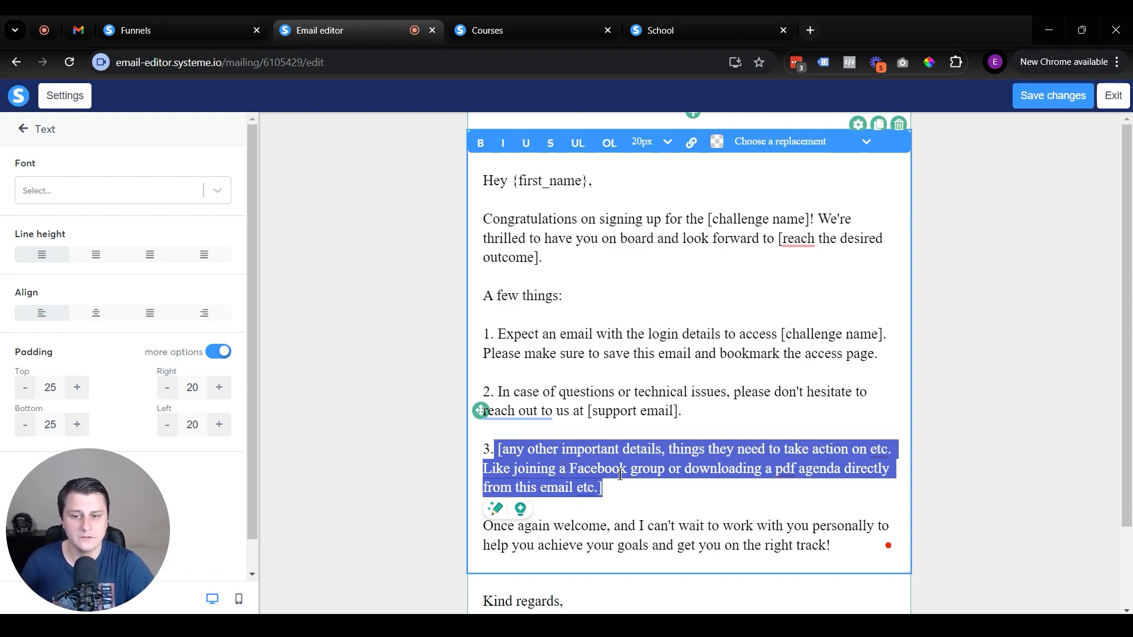
pyautogui.click(684, 489)
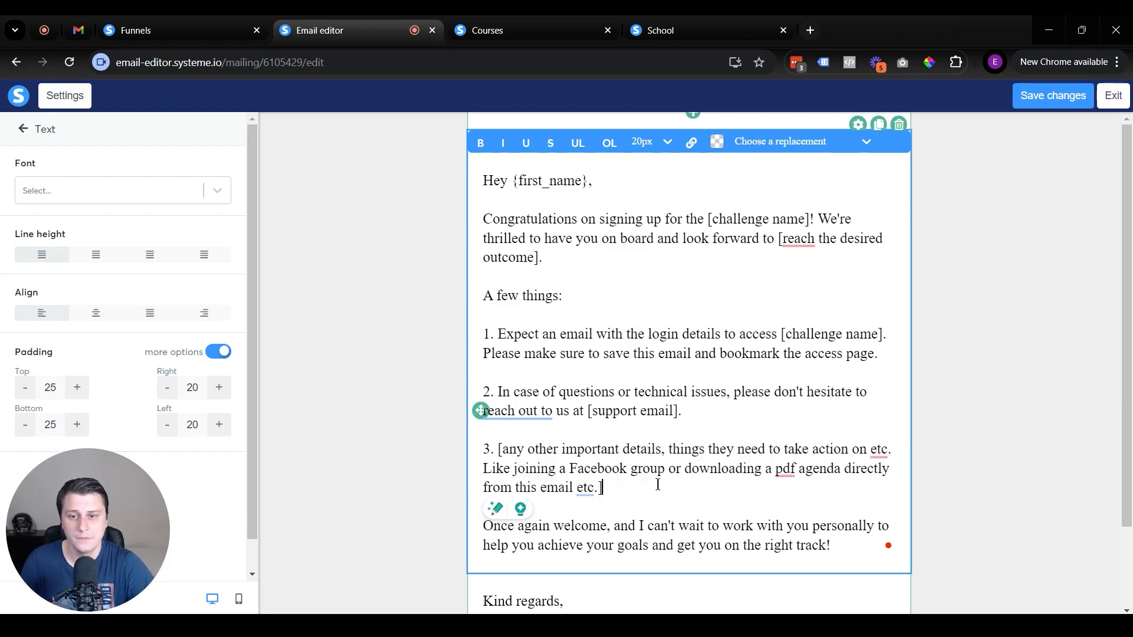
pyautogui.scroll(-2, 657, 483)
pyautogui.moveTo(628, 435); pyautogui.dragTo(706, 454)
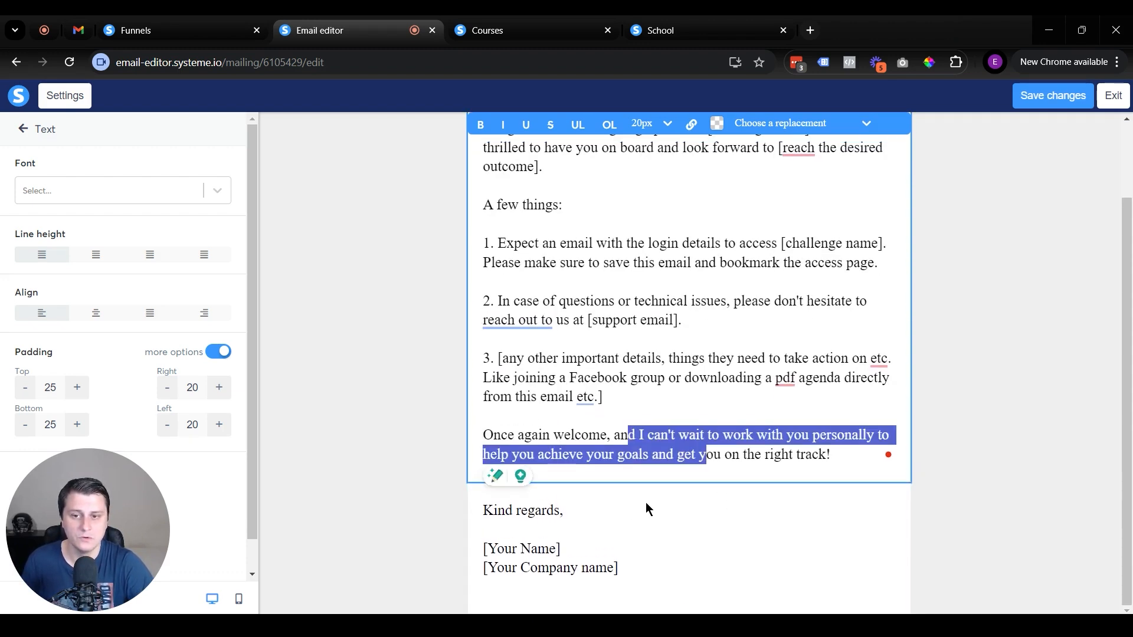
pyautogui.click(653, 389)
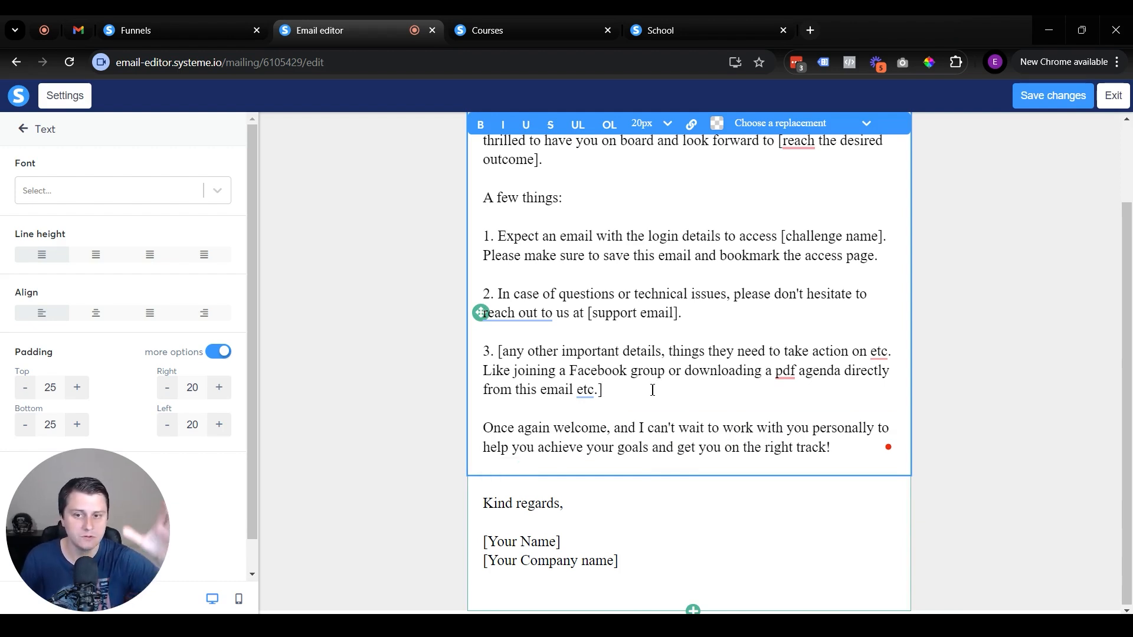
pyautogui.press('Return')
pyautogui.press('Return')
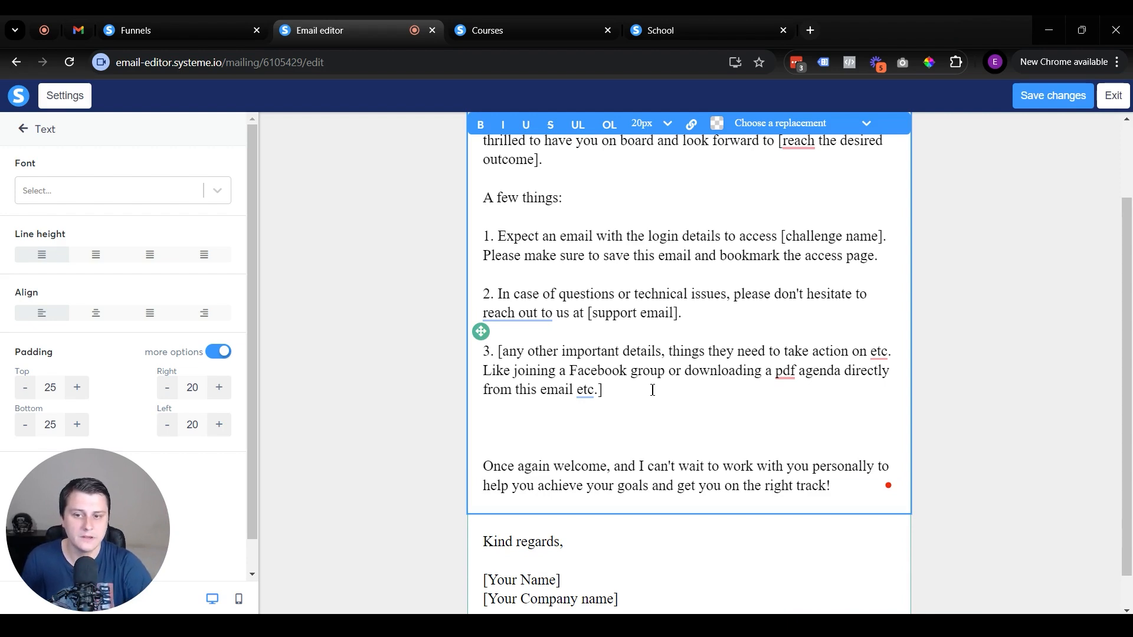
pyautogui.scroll(3, 655, 389)
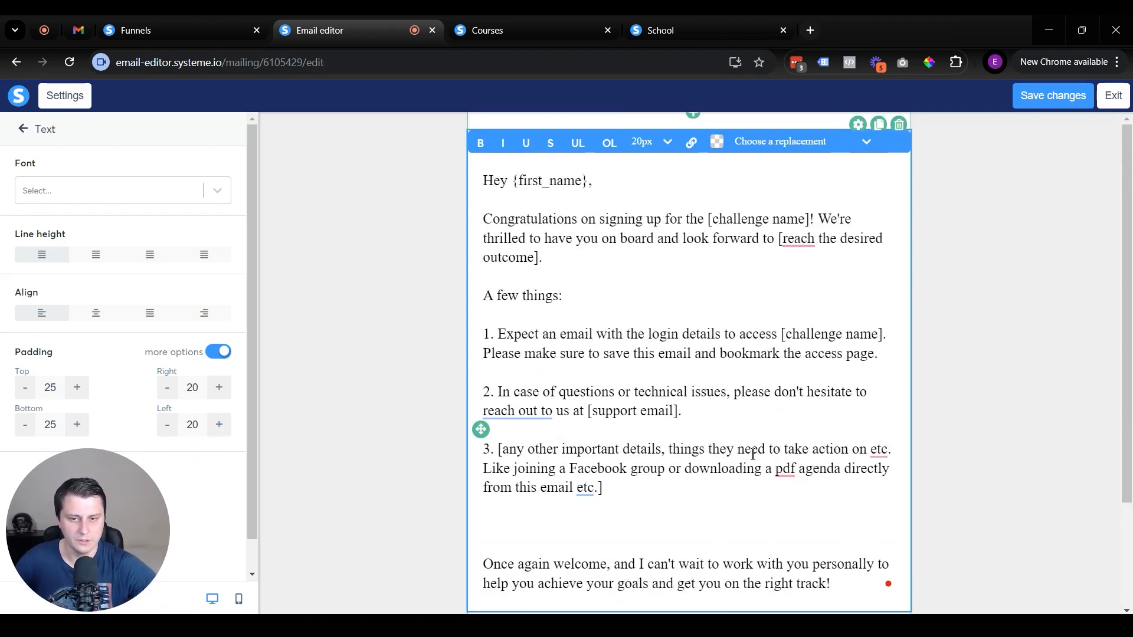
pyautogui.scroll(-3, 679, 426)
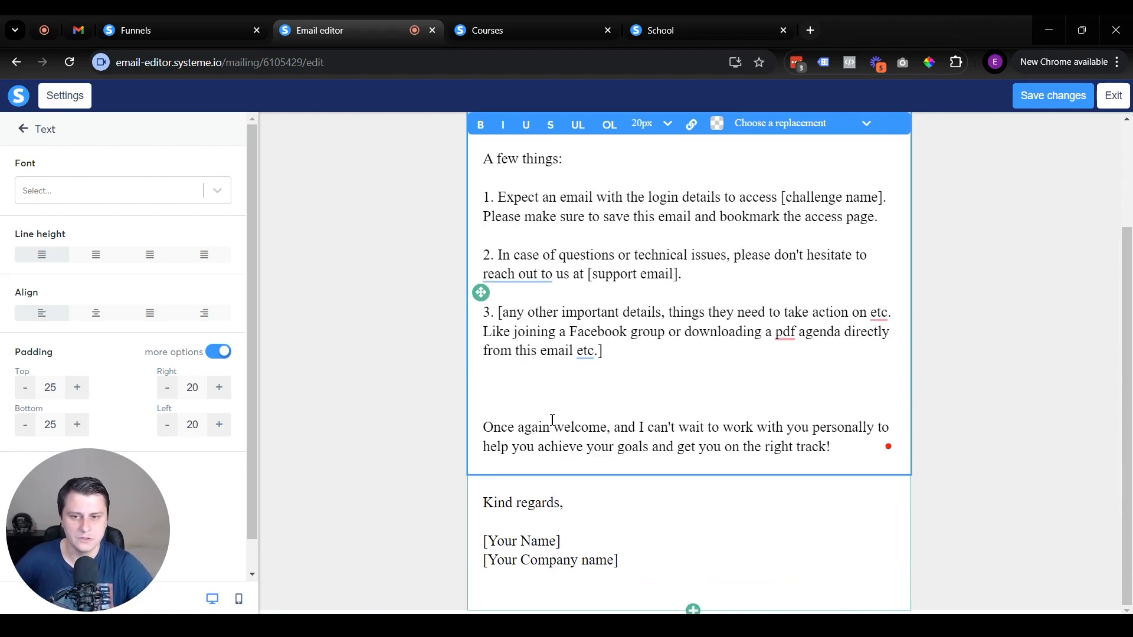
pyautogui.press('BackSpace')
pyautogui.press('BackSpace')
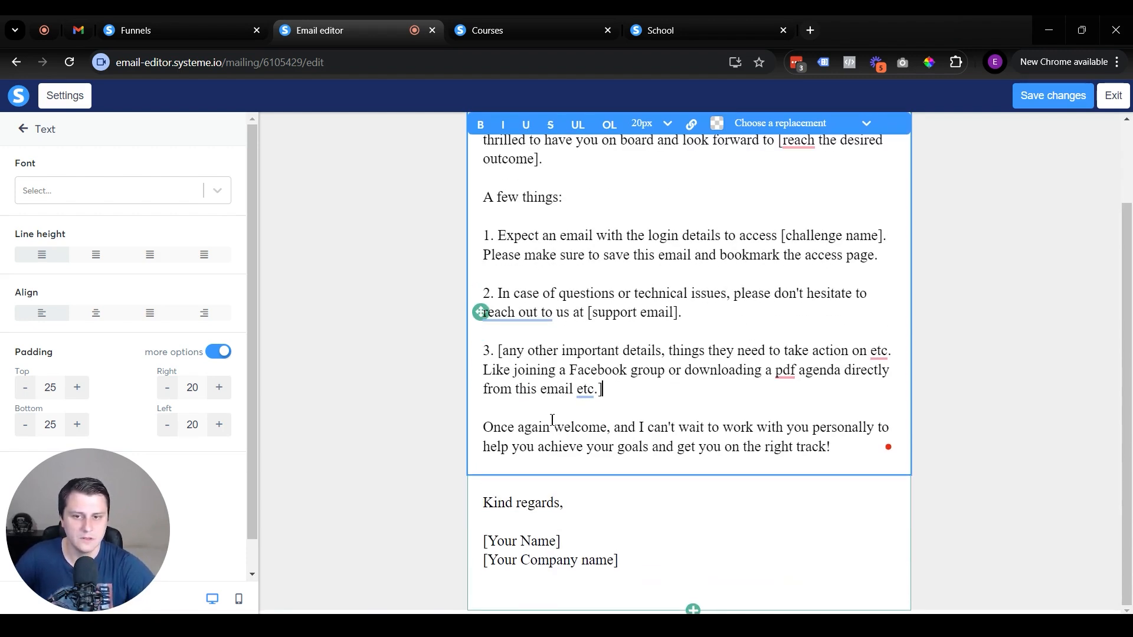
# Save the changes to the email body and exit the email editor.
pyautogui.scroll(2, 559, 417)
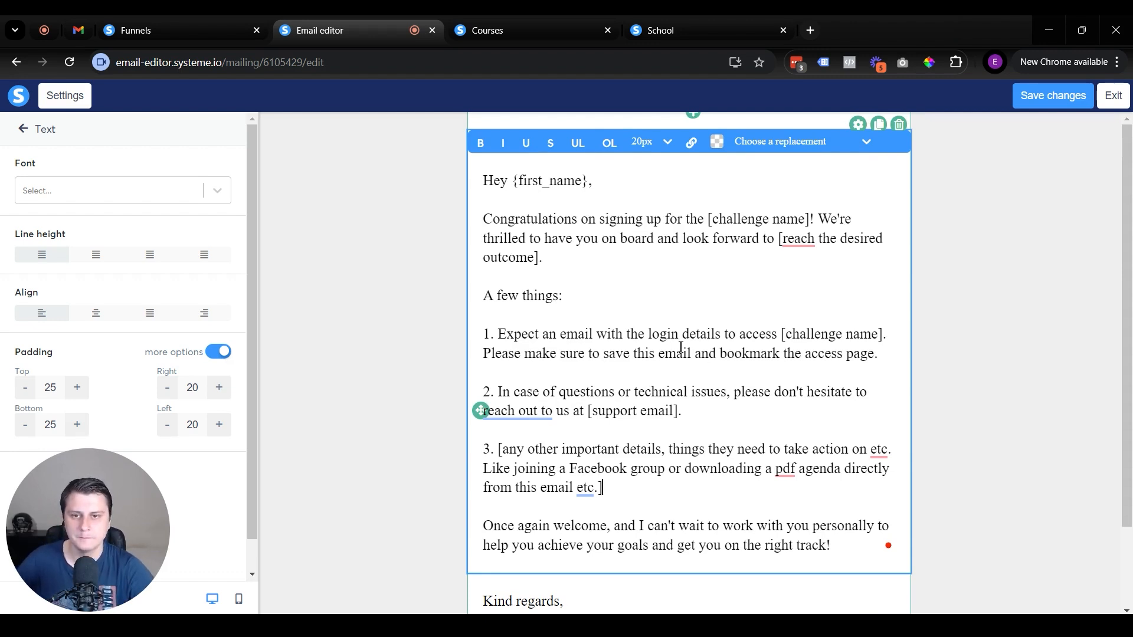
pyautogui.scroll(-2, 665, 287)
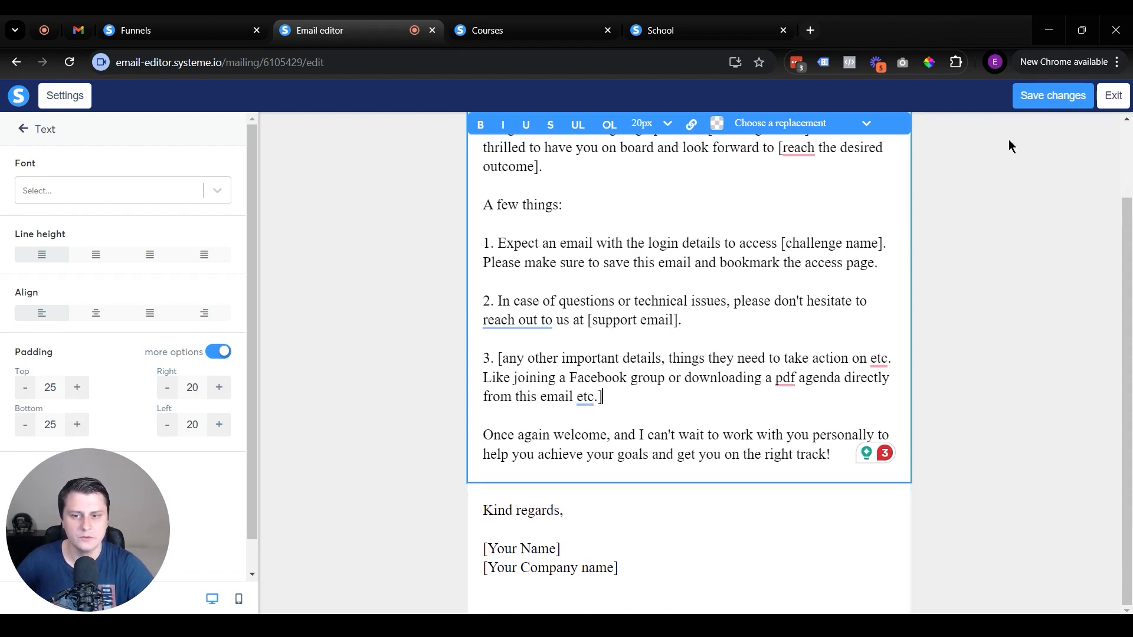
pyautogui.click(1051, 100)
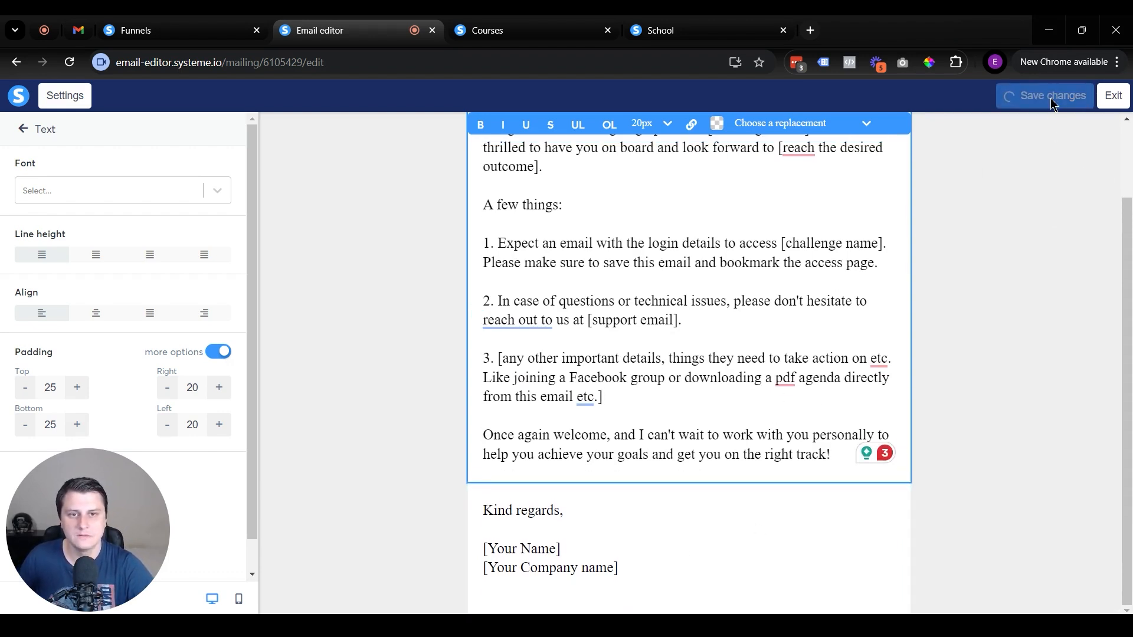
pyautogui.click(1113, 96)
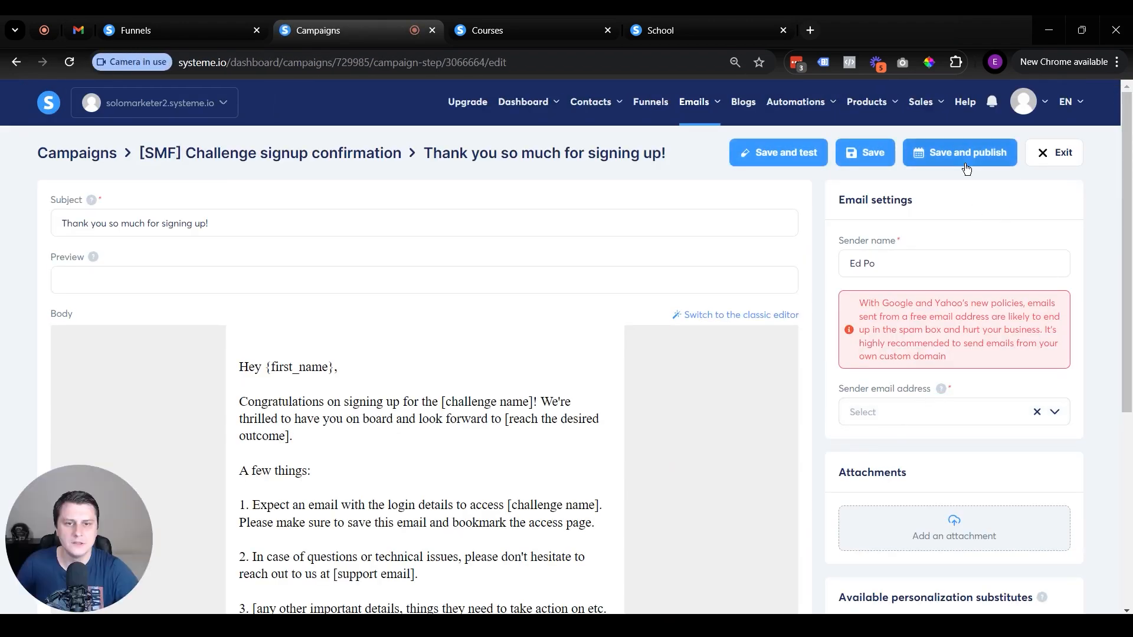
# Look at the email's activation options and the test email dialog without confirming either.
pyautogui.click(966, 169)
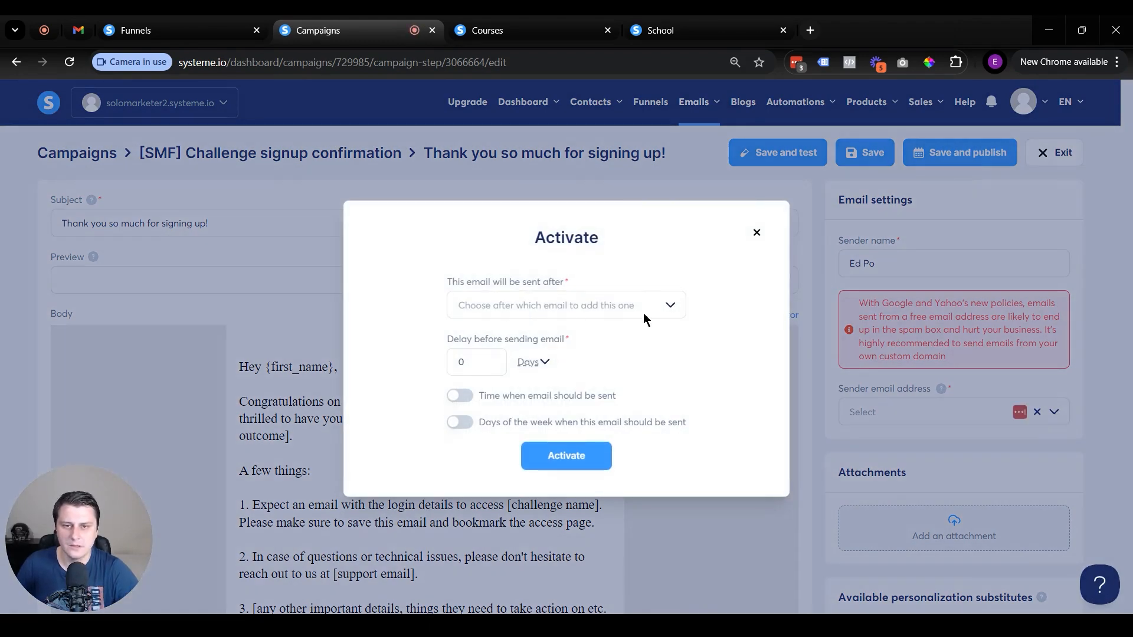
pyautogui.click(757, 232)
pyautogui.click(789, 163)
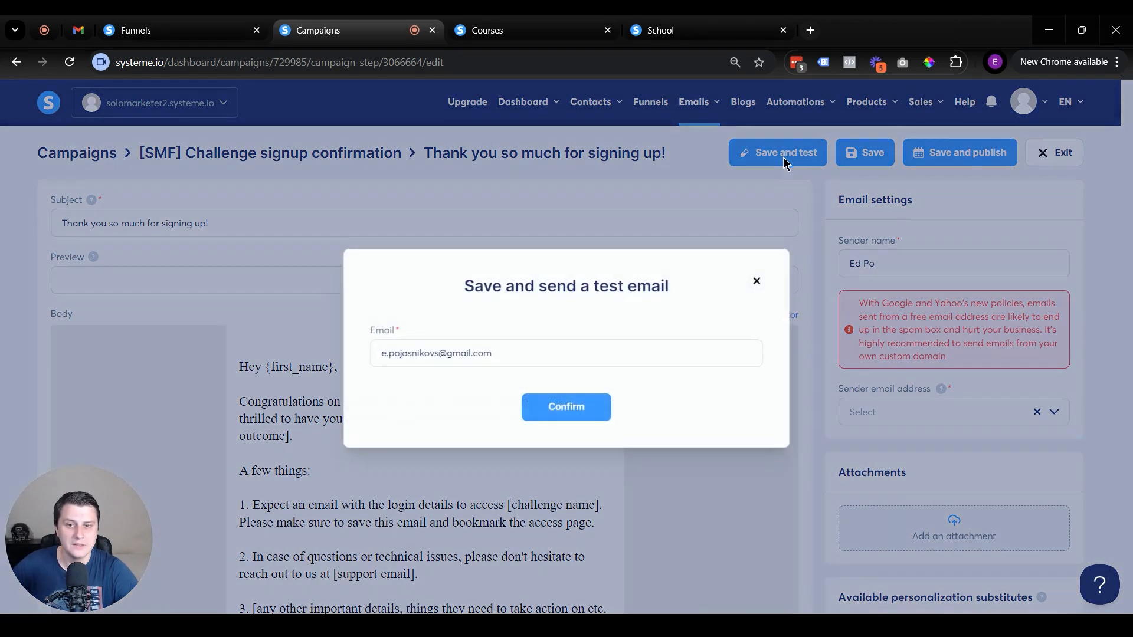
pyautogui.click(755, 285)
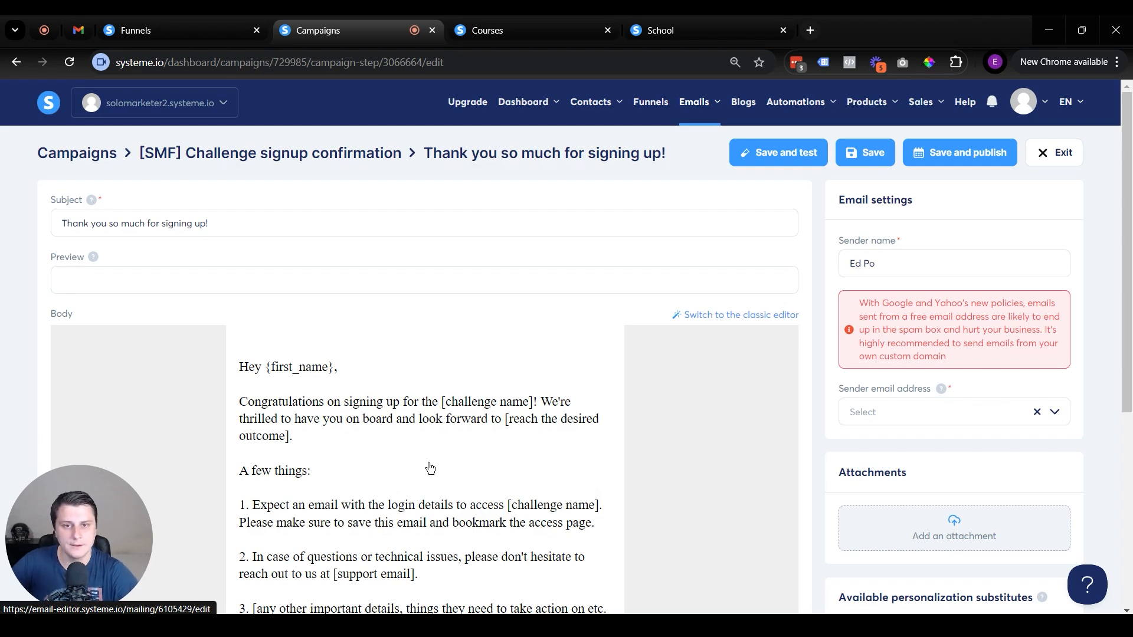
# Try to activate the signup email with a sending delay of 0 days, without setting a sender address.
pyautogui.click(968, 165)
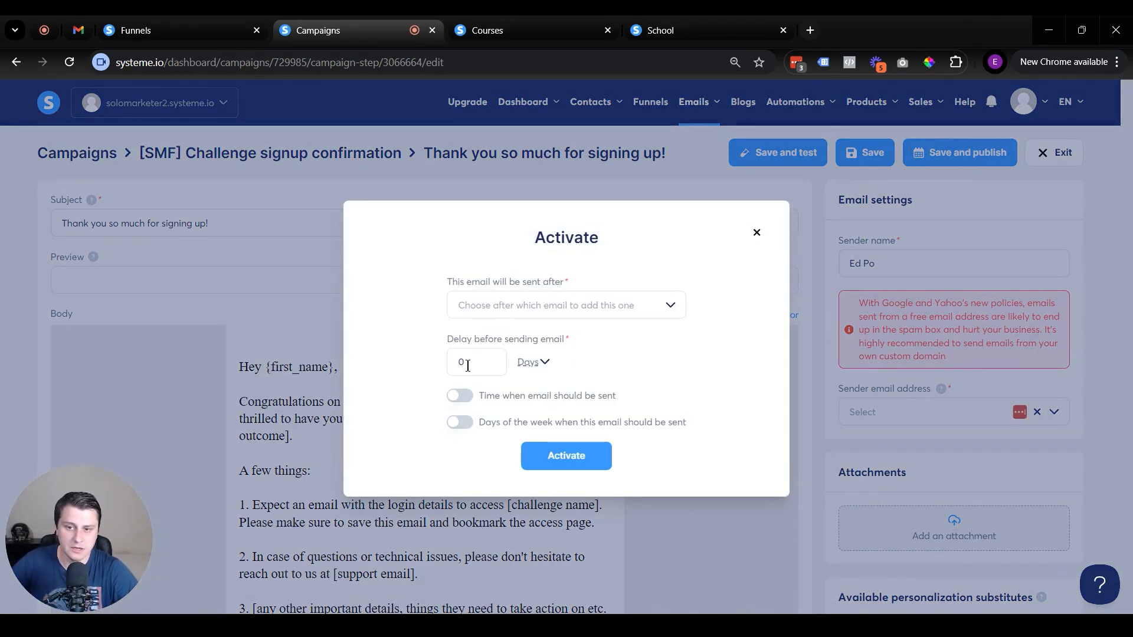
pyautogui.doubleClick(464, 362)
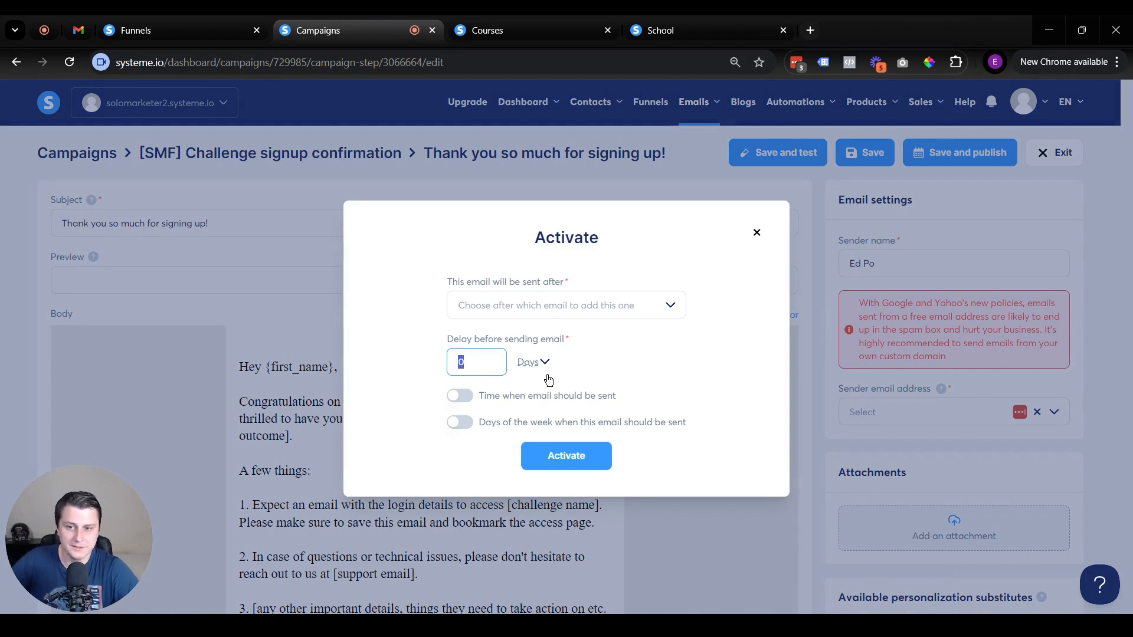
pyautogui.click(538, 363)
pyautogui.click(458, 462)
pyautogui.click(561, 459)
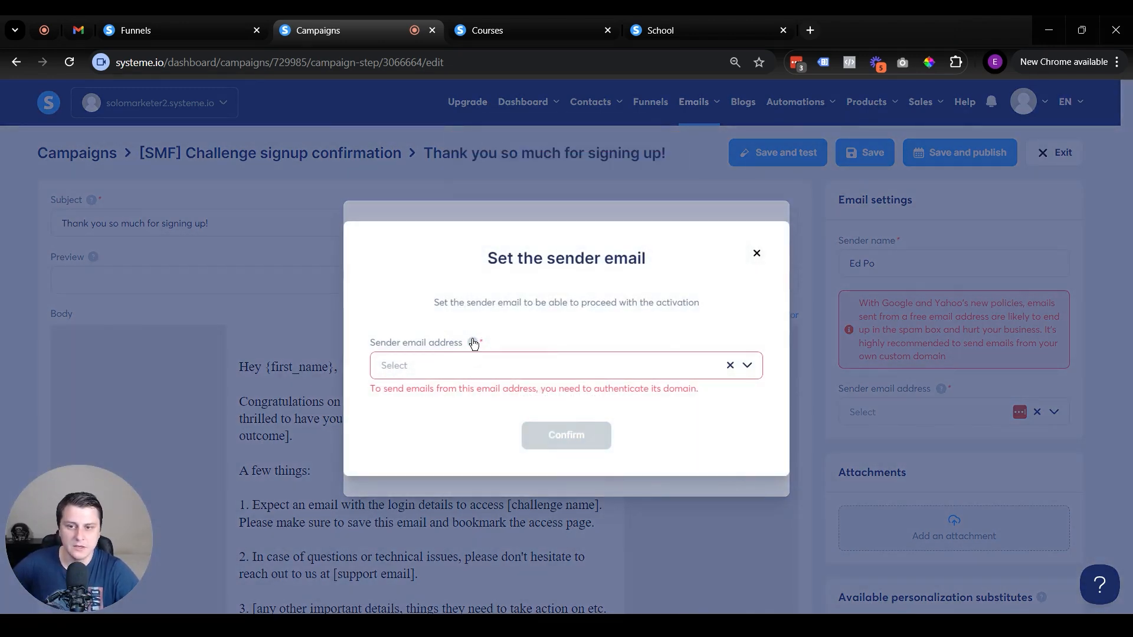
pyautogui.click(758, 255)
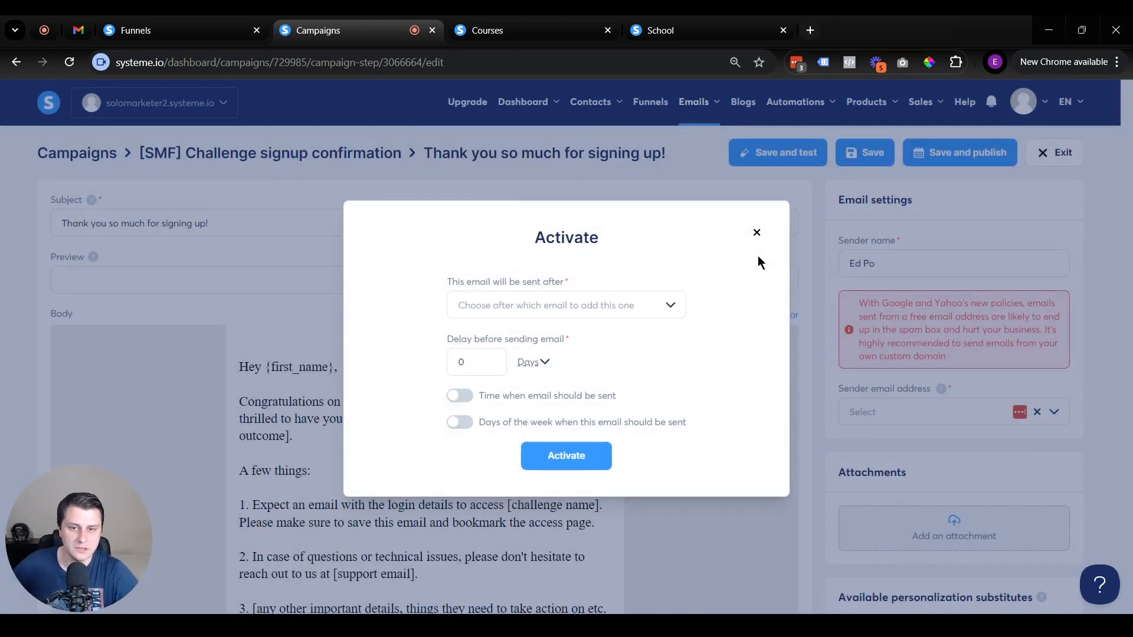
pyautogui.click(758, 233)
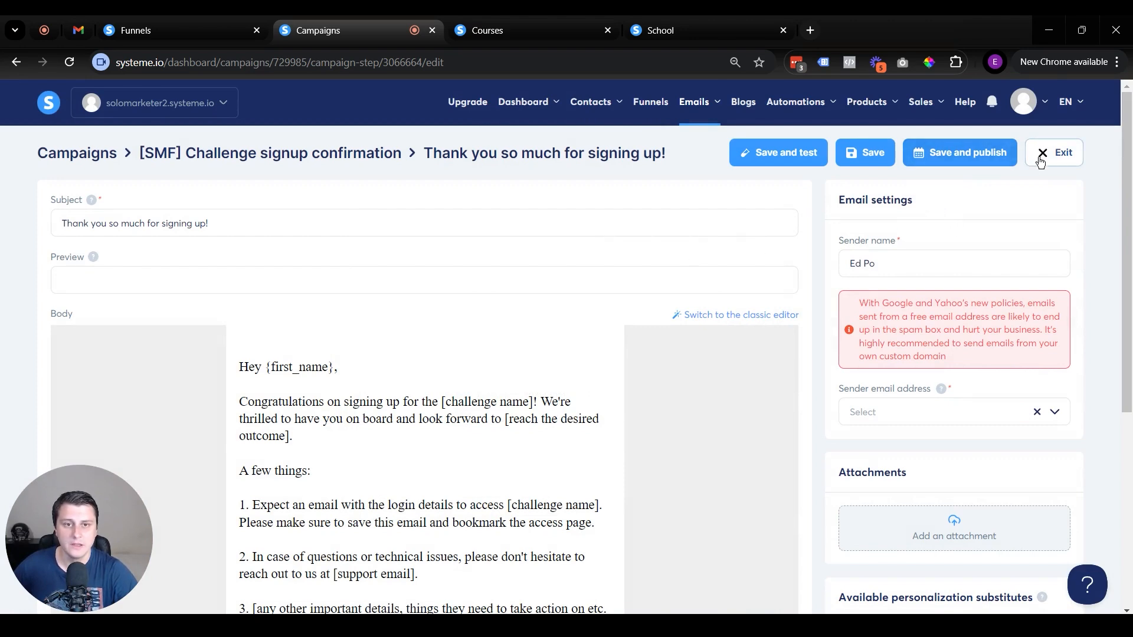
# Exit the signup confirmation email and open the list of funnels.
pyautogui.click(1038, 156)
pyautogui.click(514, 396)
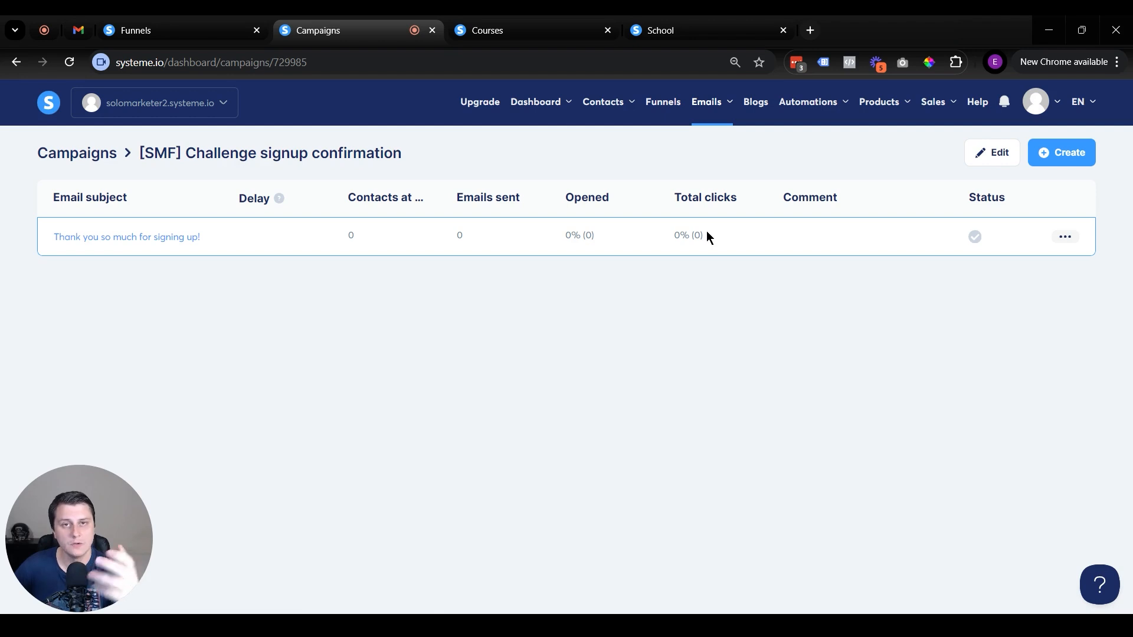
pyautogui.click(215, 18)
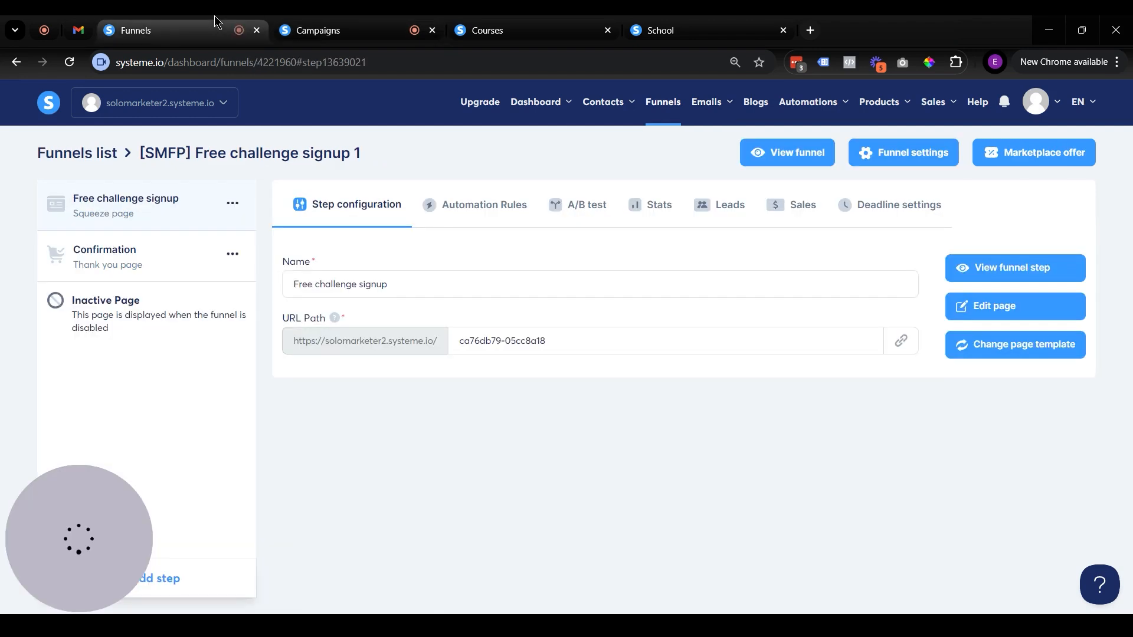
pyautogui.click(665, 115)
# Check the domain choices in the settings of the [SMFP] Free challenge signup 1 funnel without changing them.
pyautogui.moveTo(186, 236); pyautogui.dragTo(53, 242)
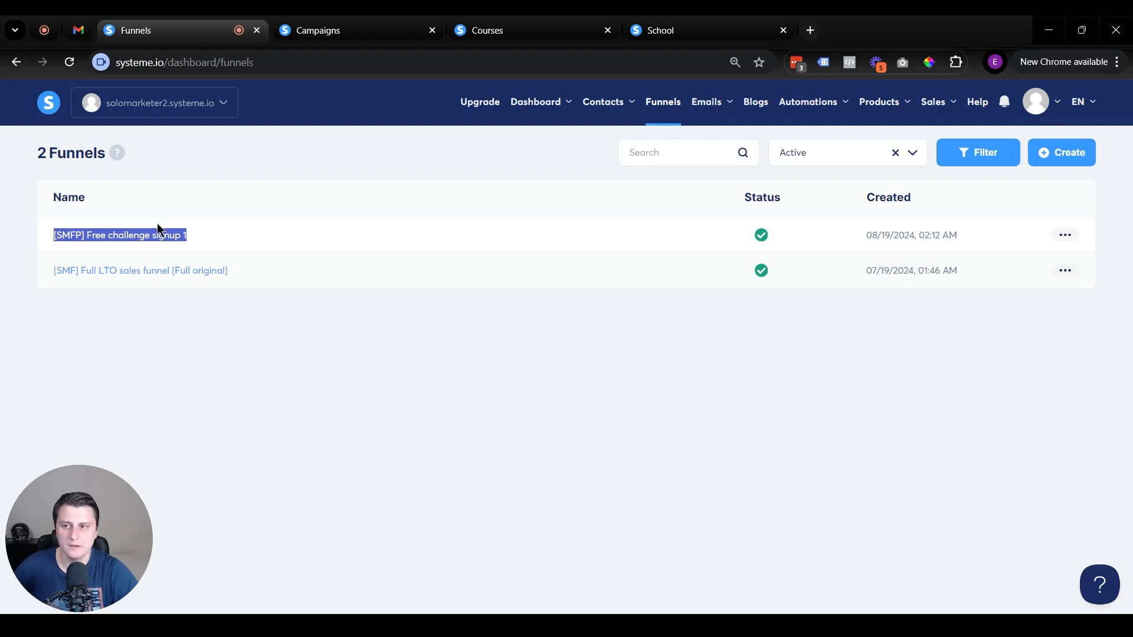
pyautogui.click(1057, 236)
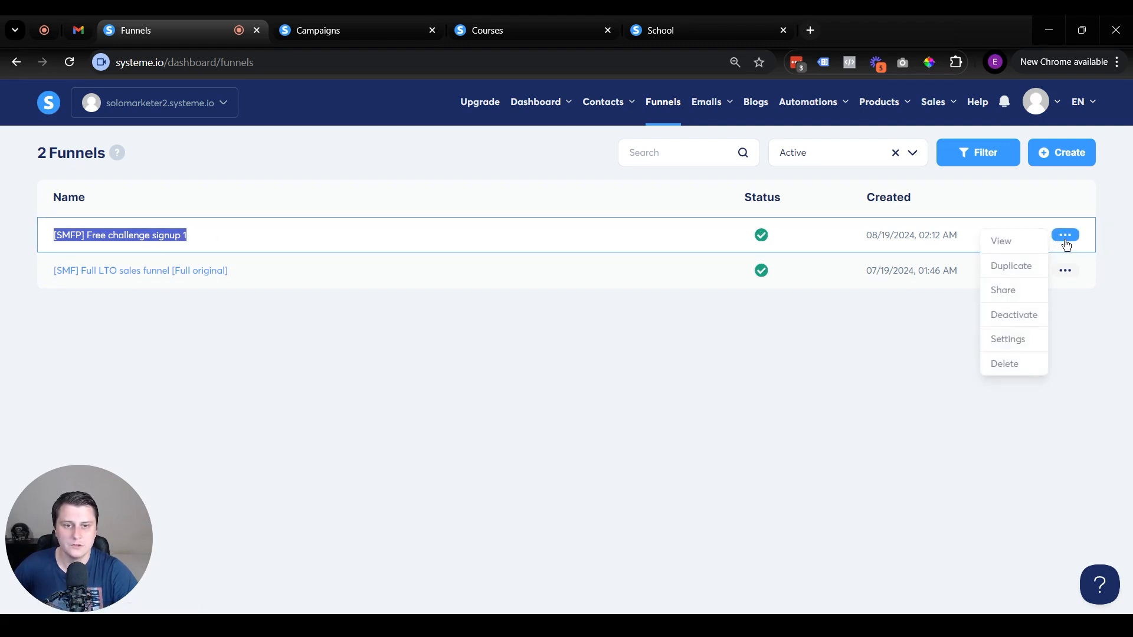
pyautogui.click(1023, 339)
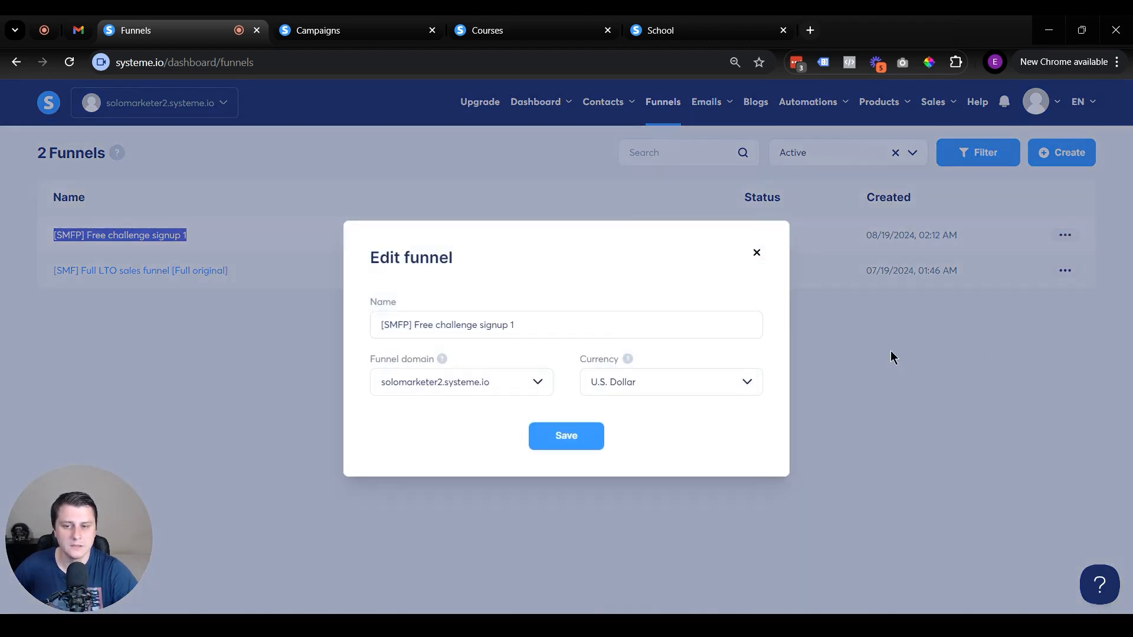
pyautogui.click(469, 387)
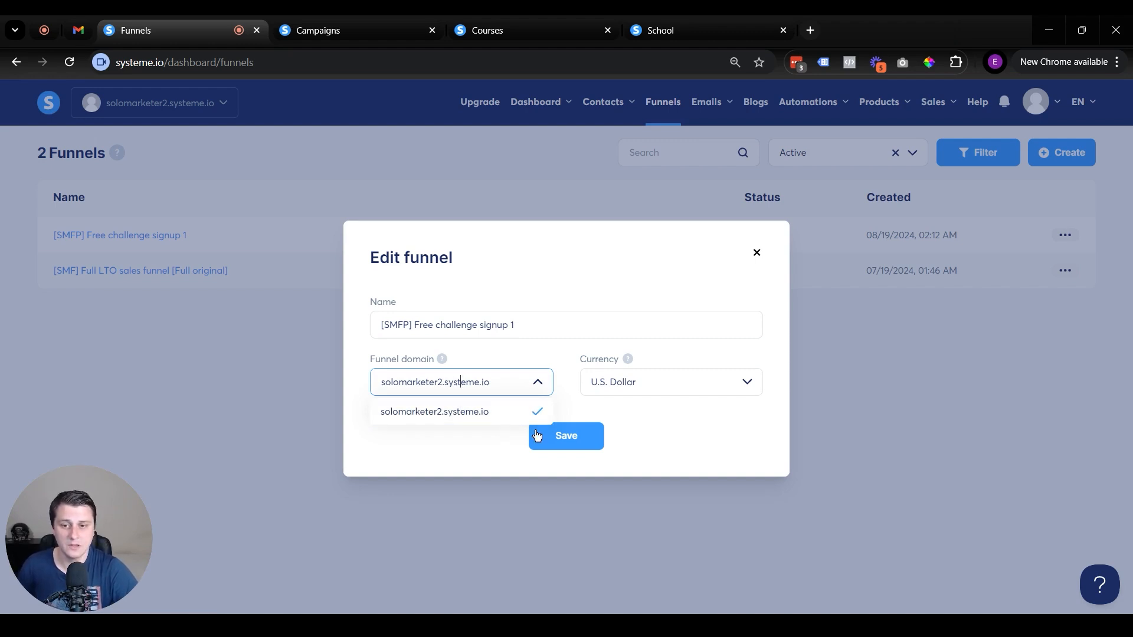
pyautogui.click(758, 254)
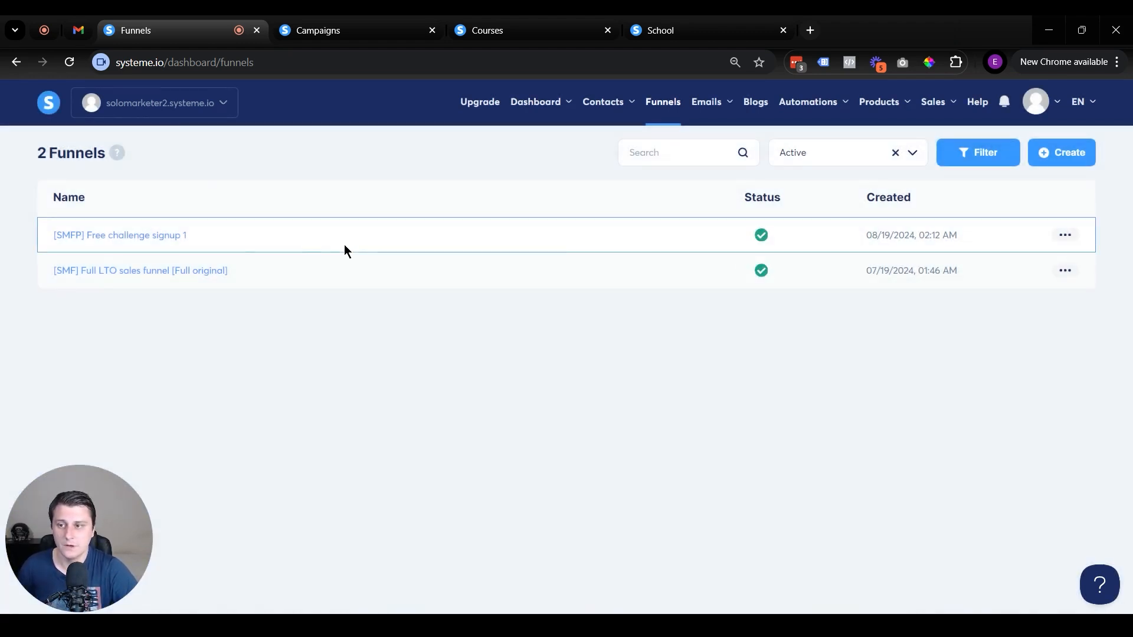
# Open the [SMFP] Free challenge signup 1 funnel and set its signup page's URL path to "challenge".
pyautogui.click(152, 237)
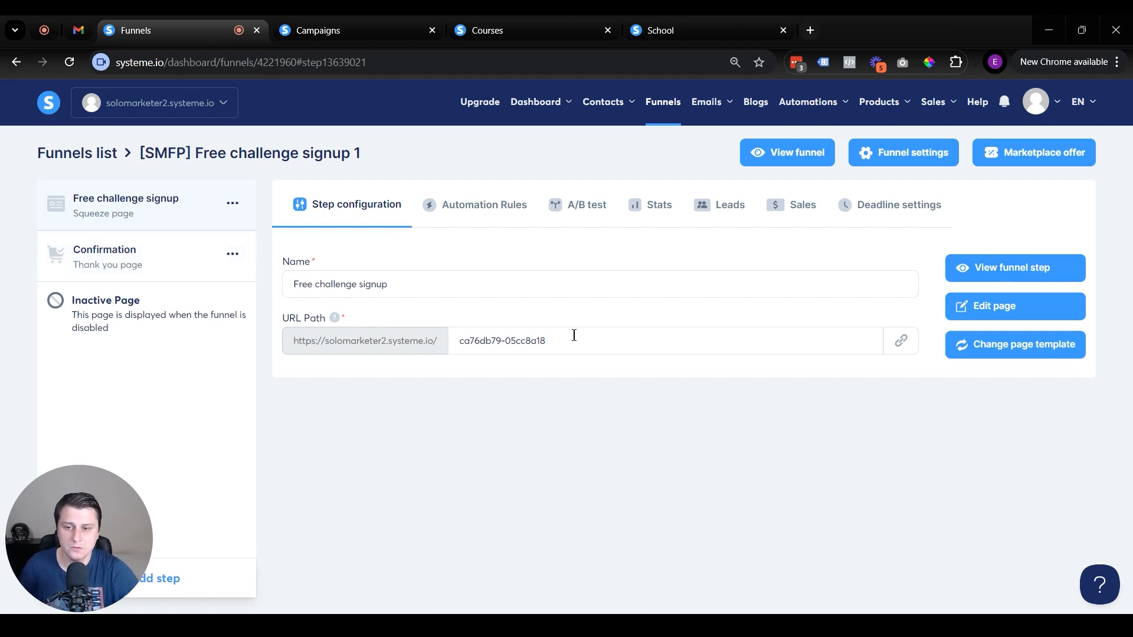
pyautogui.moveTo(573, 341); pyautogui.dragTo(302, 335)
pyautogui.write('challenge')
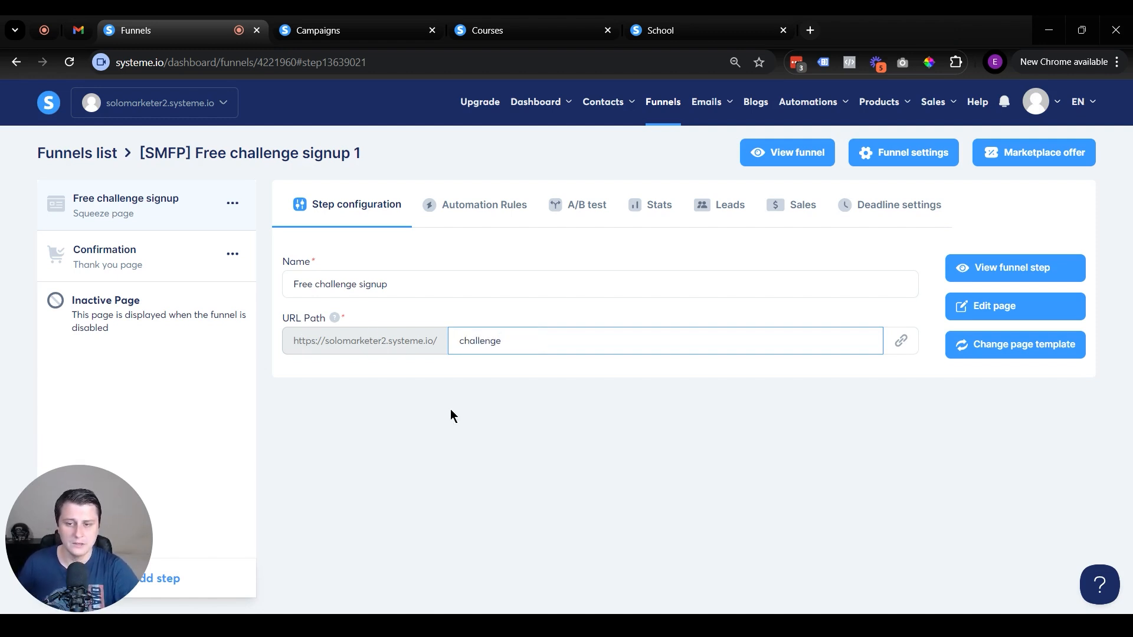
# Try the random URL path "dfasfwrrt4t" for the signup page, and restore the path to "challenge".
pyautogui.moveTo(514, 341); pyautogui.dragTo(419, 336)
pyautogui.write('dfasfwrrt4t')
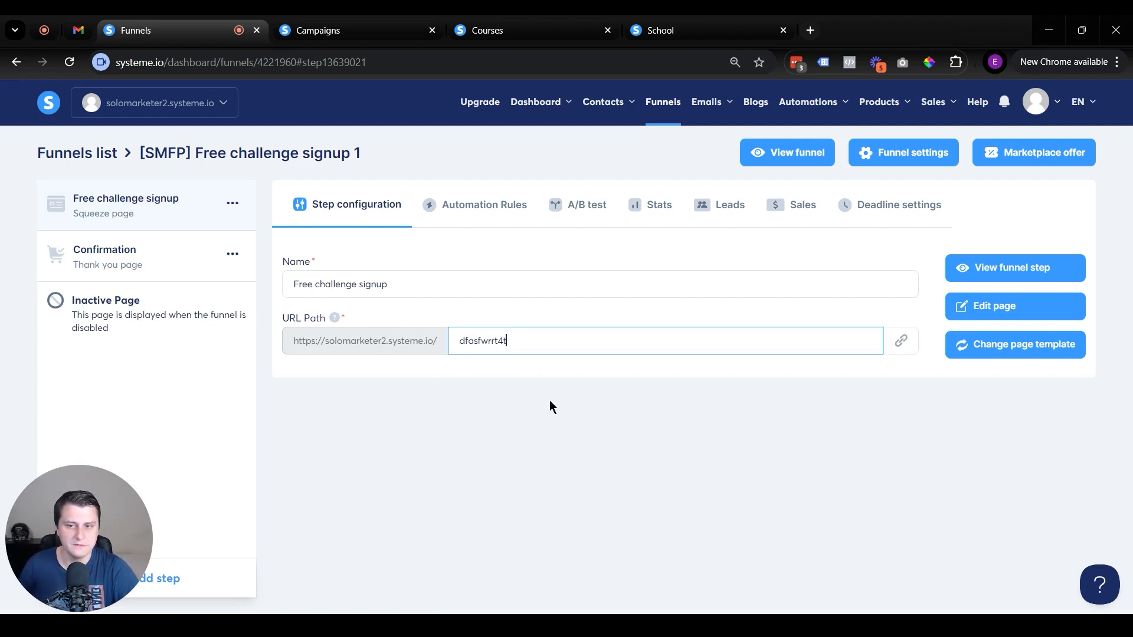
pyautogui.moveTo(525, 341); pyautogui.dragTo(383, 342)
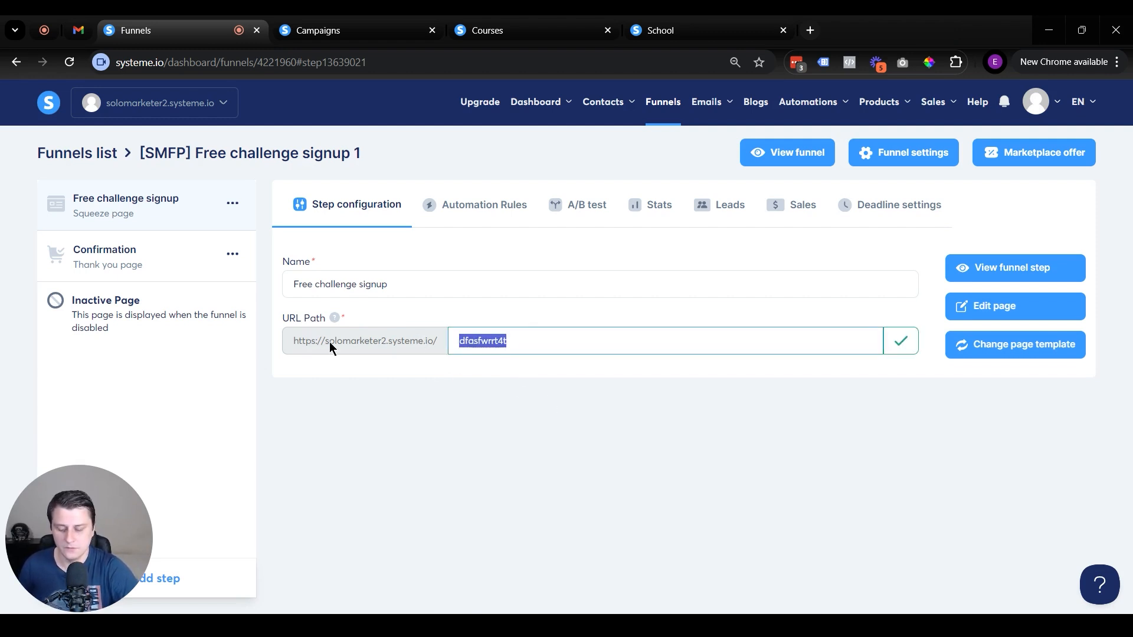
pyautogui.write('challenge')
pyautogui.click(532, 483)
# Set the URL path of the Confirmation thank you page to "challenge-ty".
pyautogui.click(157, 276)
pyautogui.click(522, 338)
pyautogui.doubleClick(521, 338)
pyautogui.click(521, 338)
pyautogui.tripleClick(523, 336)
pyautogui.write('cha')
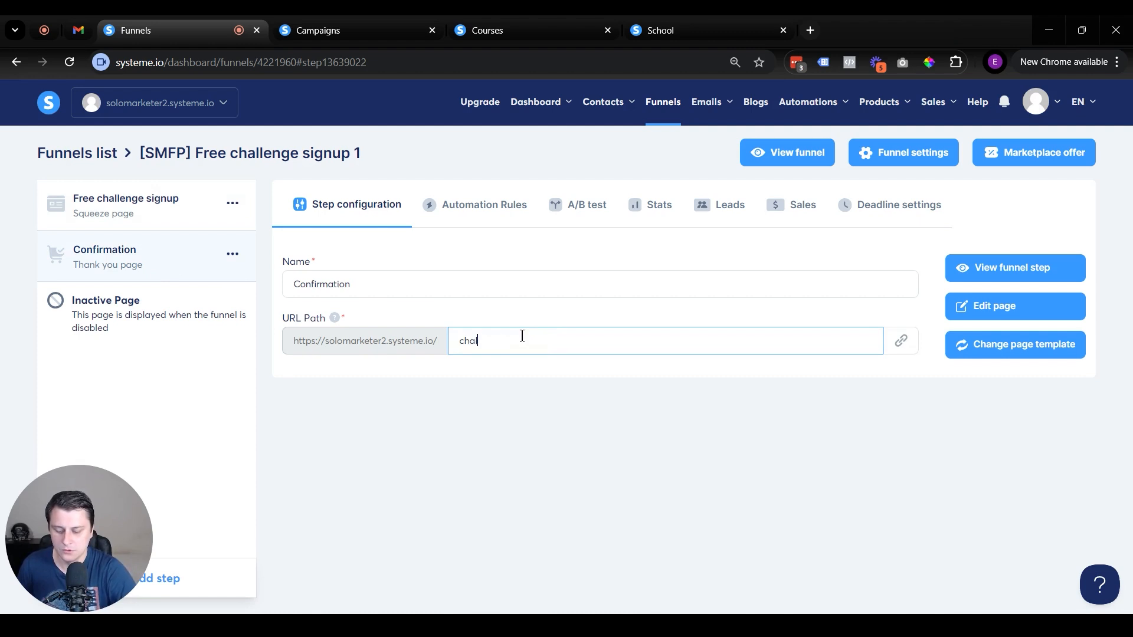
pyautogui.write('llenge-ty')
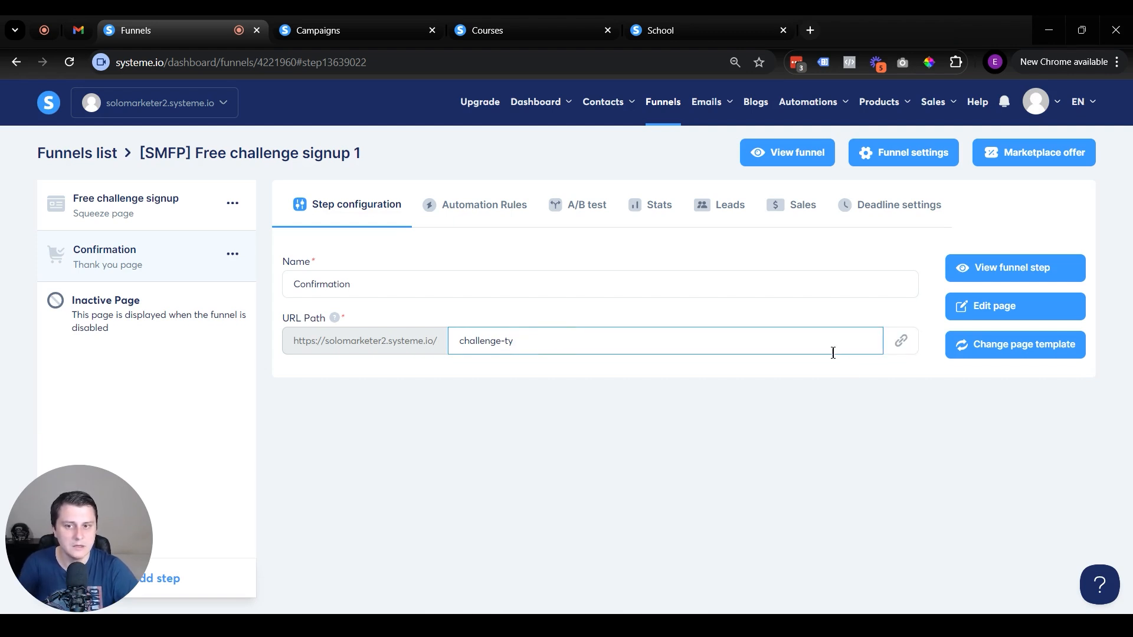
pyautogui.click(505, 342)
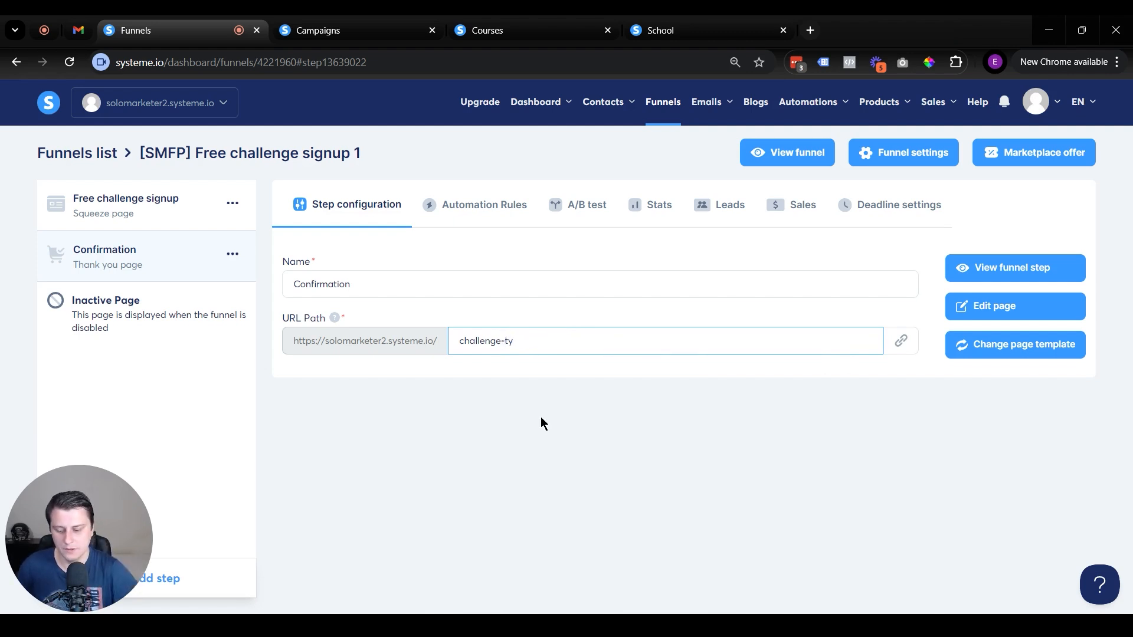
# Try adding an underscore after the hyphen in the Confirmation page's URL path, and remove it.
pyautogui.write('_')
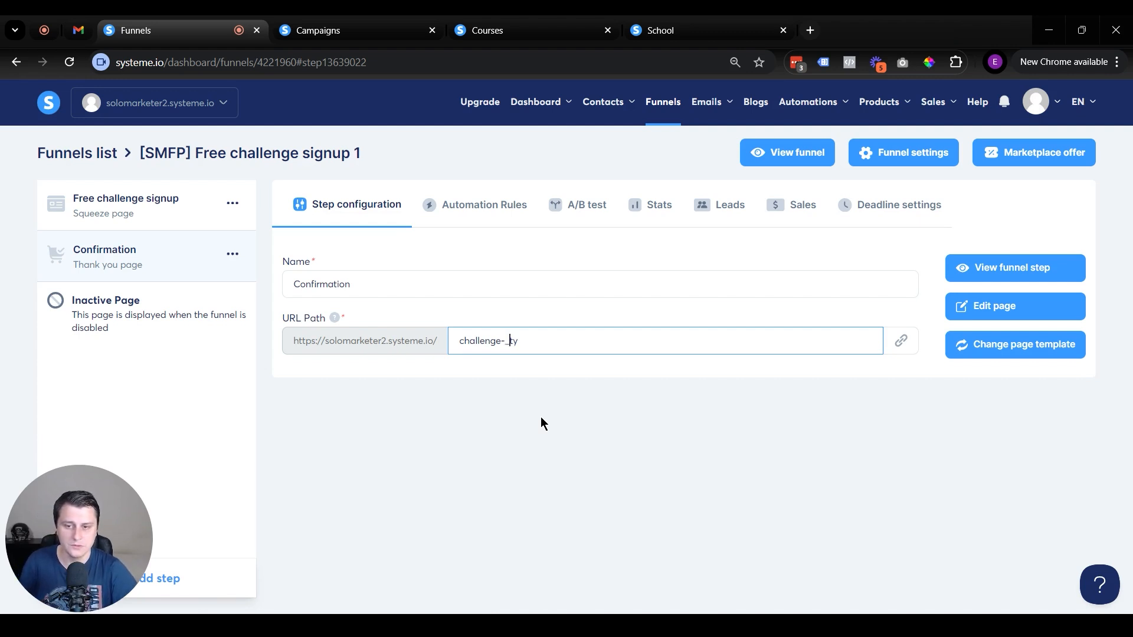
pyautogui.press('BackSpace')
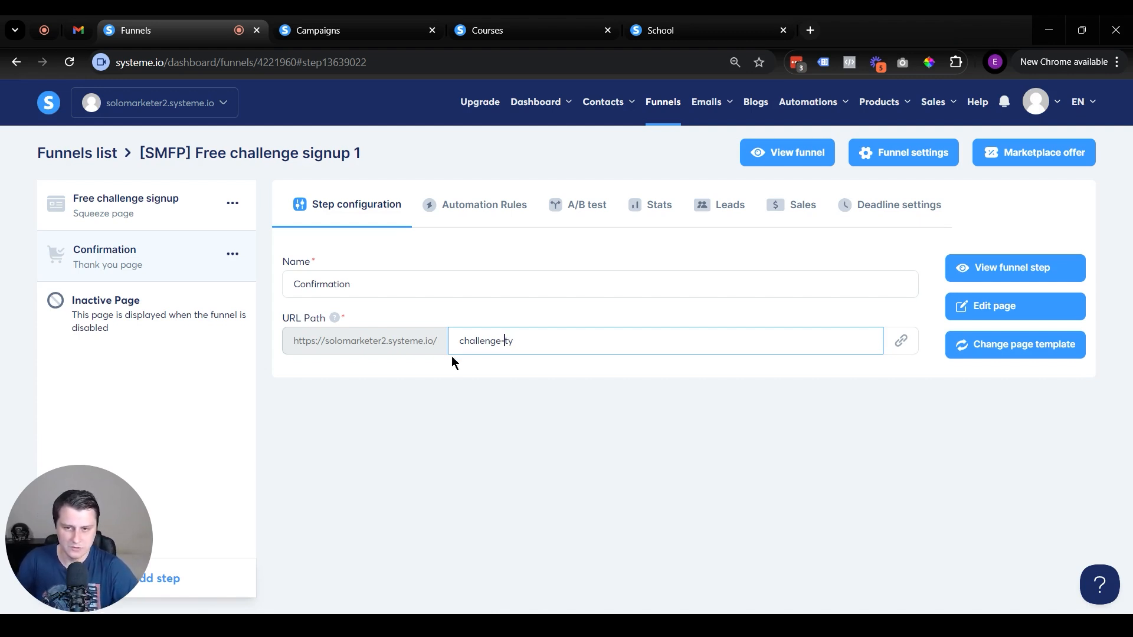
# Open the Free challenge signup squeeze page in the page editor and look over its upper sections.
pyautogui.click(116, 214)
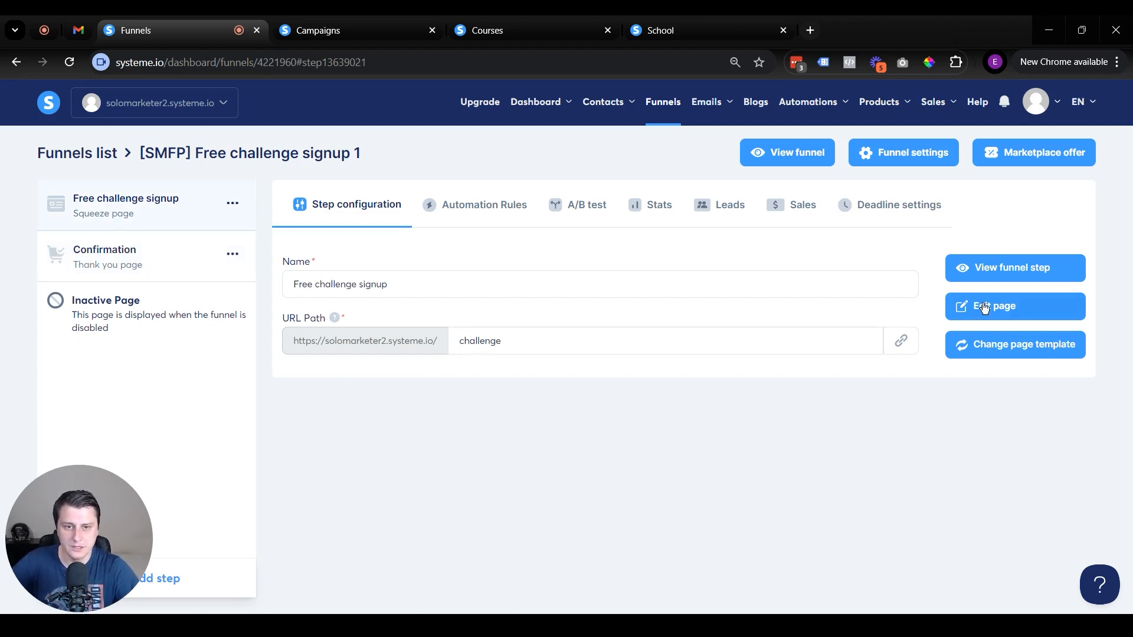
pyautogui.click(1036, 314)
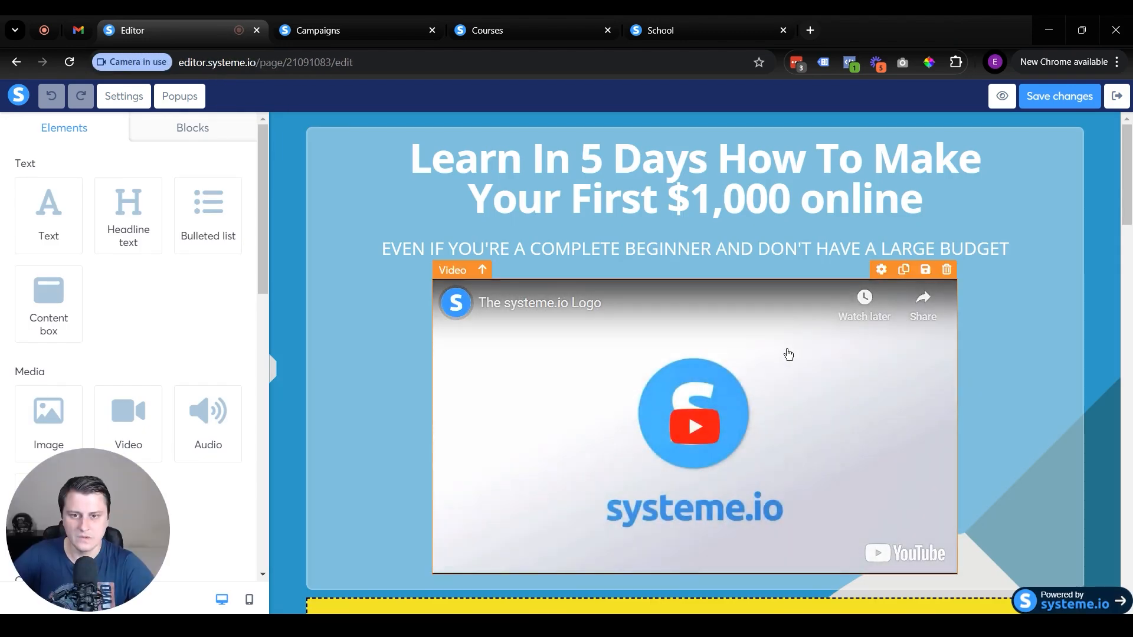
pyautogui.scroll(-15, 968, 313)
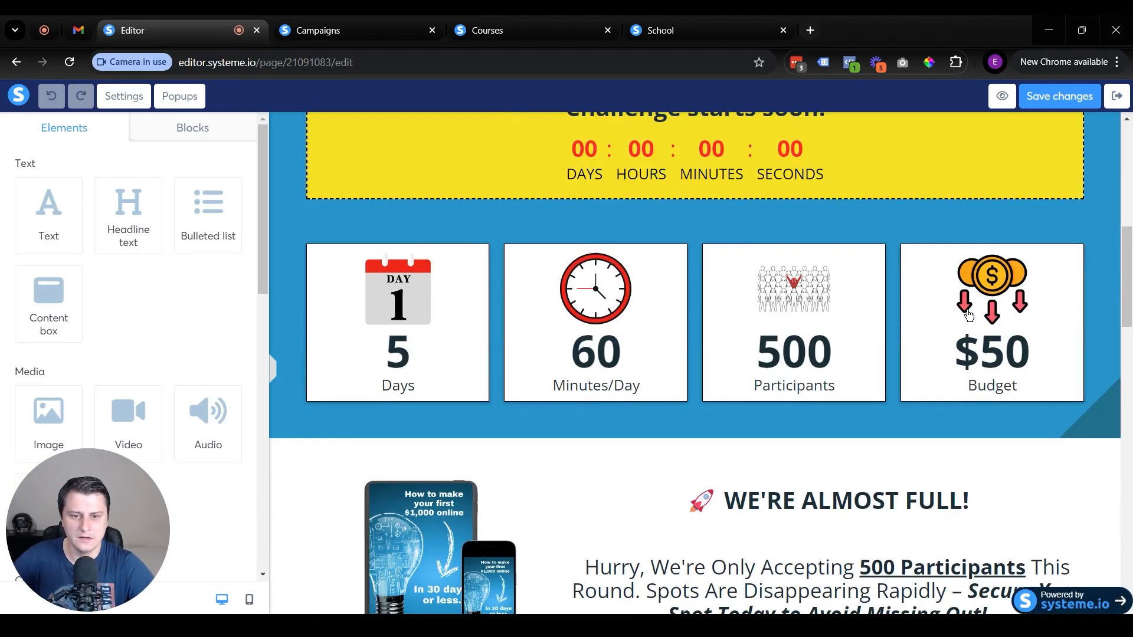
pyautogui.scroll(-5, 945, 313)
pyautogui.scroll(20, 956, 330)
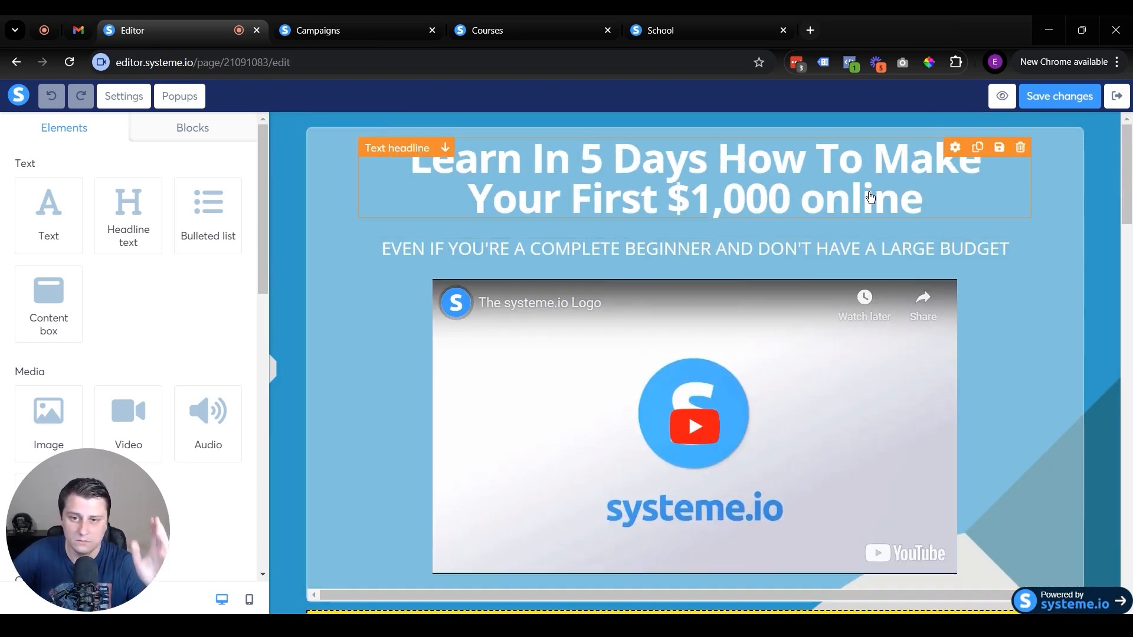
# Select the "Learn In 5 Days How To Make Your First $1,000 online" headline for inspection, and deselect it without editing.
pyautogui.click(649, 182)
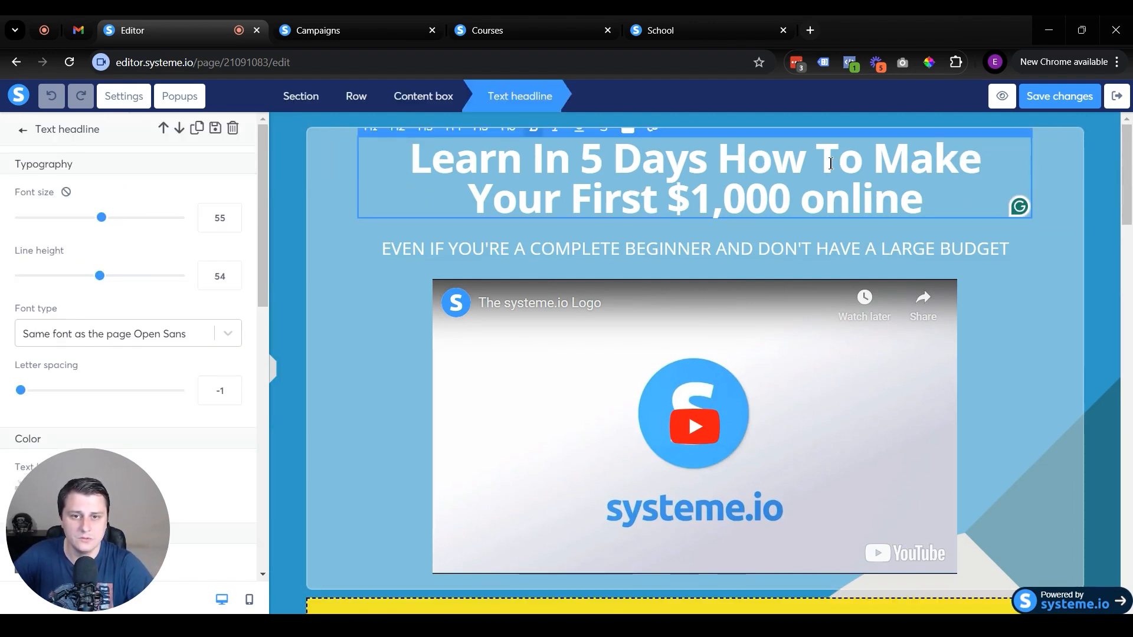
pyautogui.moveTo(922, 203)
pyautogui.mouseDown()
pyautogui.moveTo(413, 161)
pyautogui.moveTo(924, 195)
pyautogui.mouseUp()
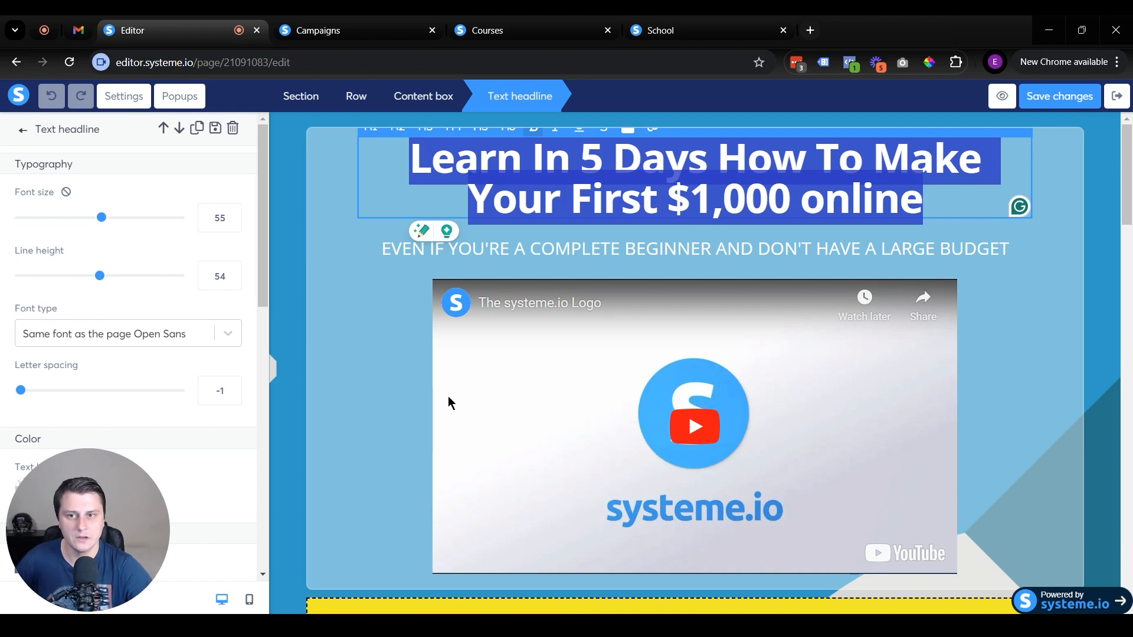
pyautogui.click(407, 367)
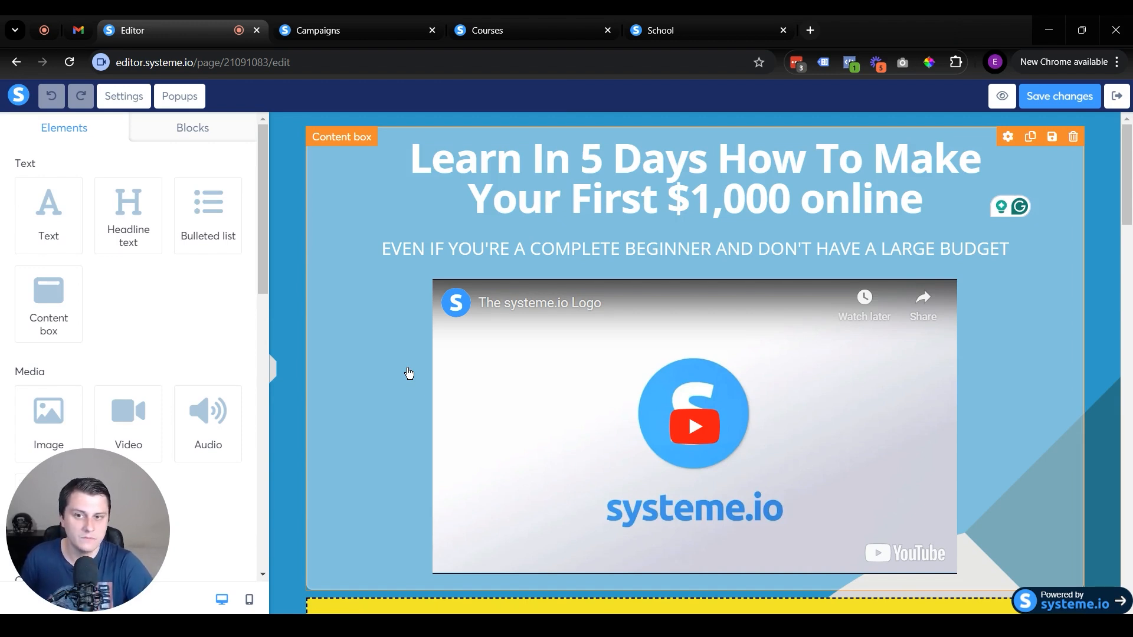
pyautogui.click(623, 207)
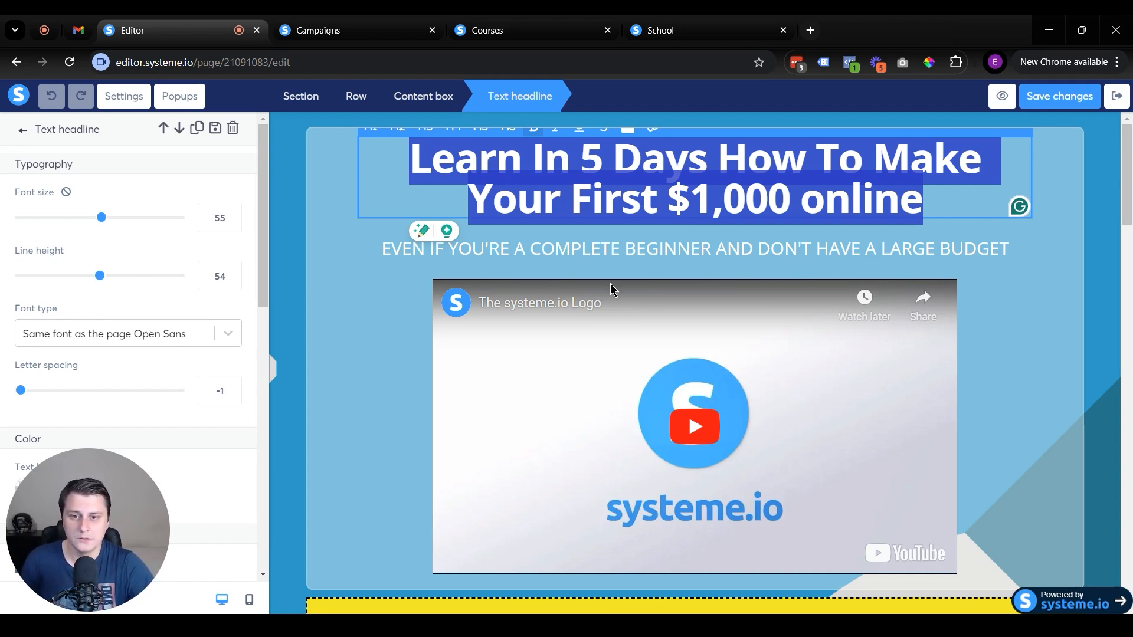
pyautogui.click(509, 383)
# Set the "Challenge starts soon" countdown to the Daily type with a 9:00 PM end time.
pyautogui.scroll(-5, 395, 372)
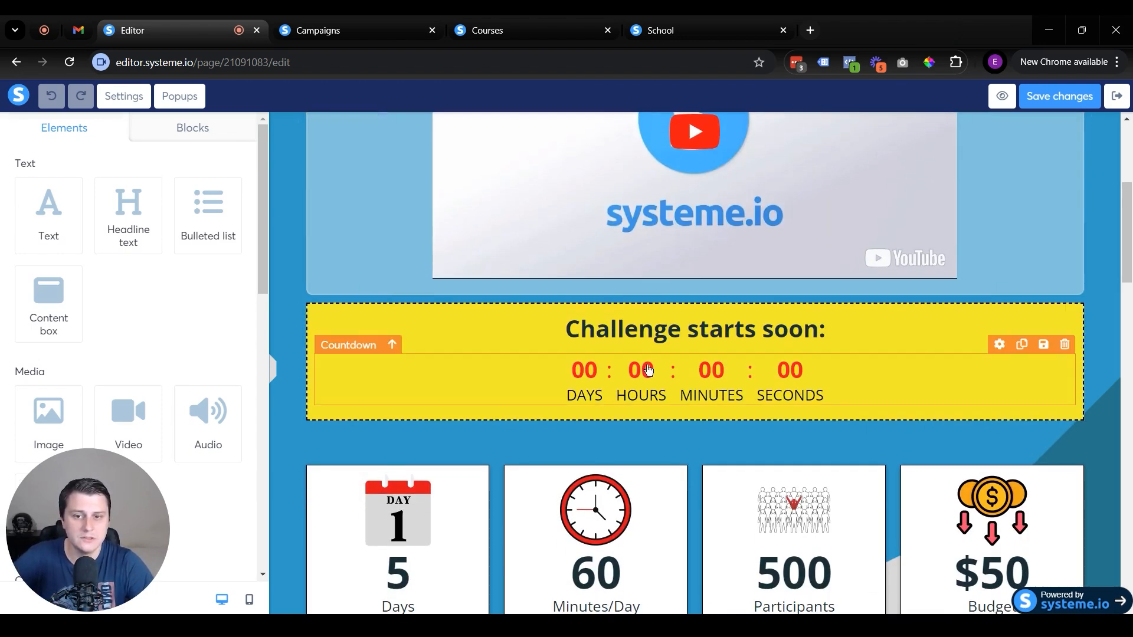
pyautogui.click(640, 381)
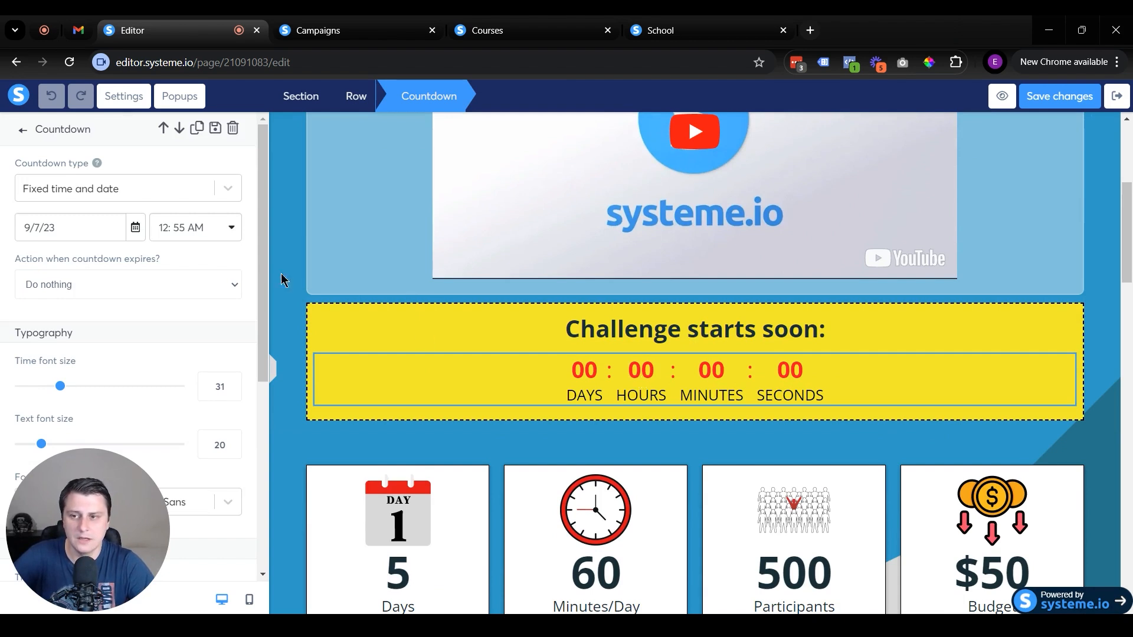
pyautogui.click(135, 190)
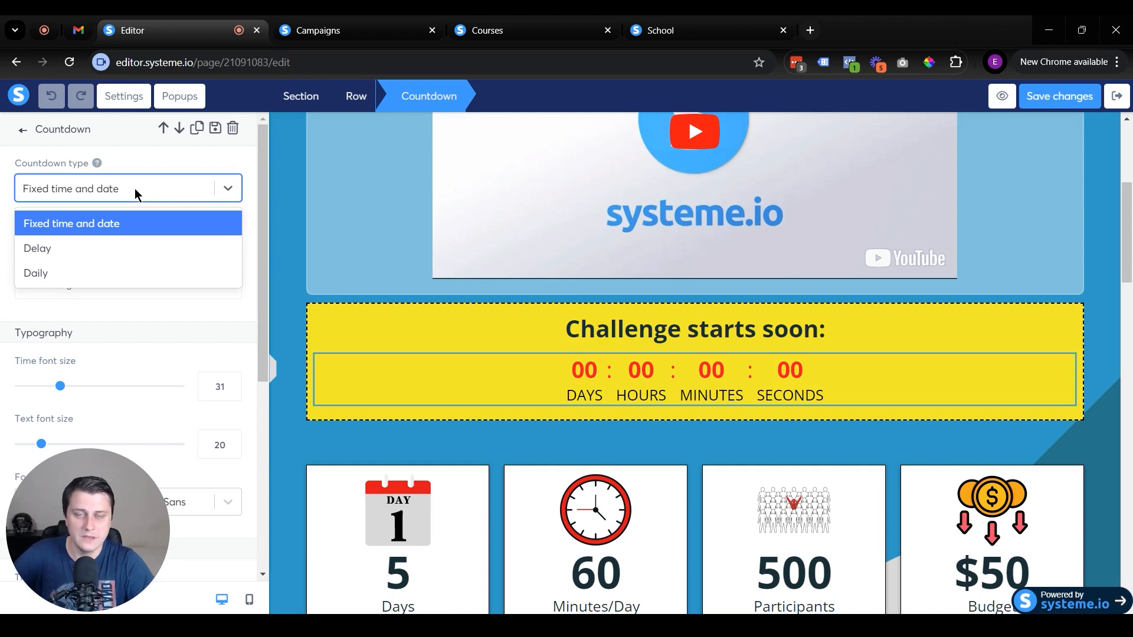
pyautogui.click(84, 275)
pyautogui.click(76, 233)
pyautogui.scroll(-5, 76, 294)
pyautogui.scroll(-5, 96, 343)
pyautogui.scroll(5, 100, 337)
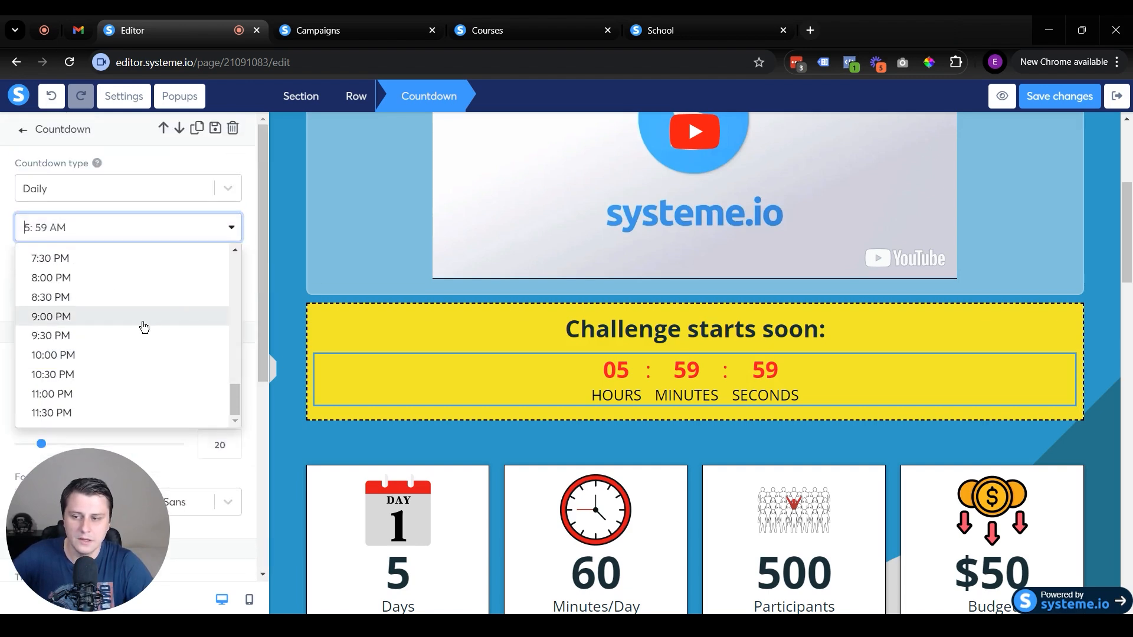
pyautogui.click(104, 317)
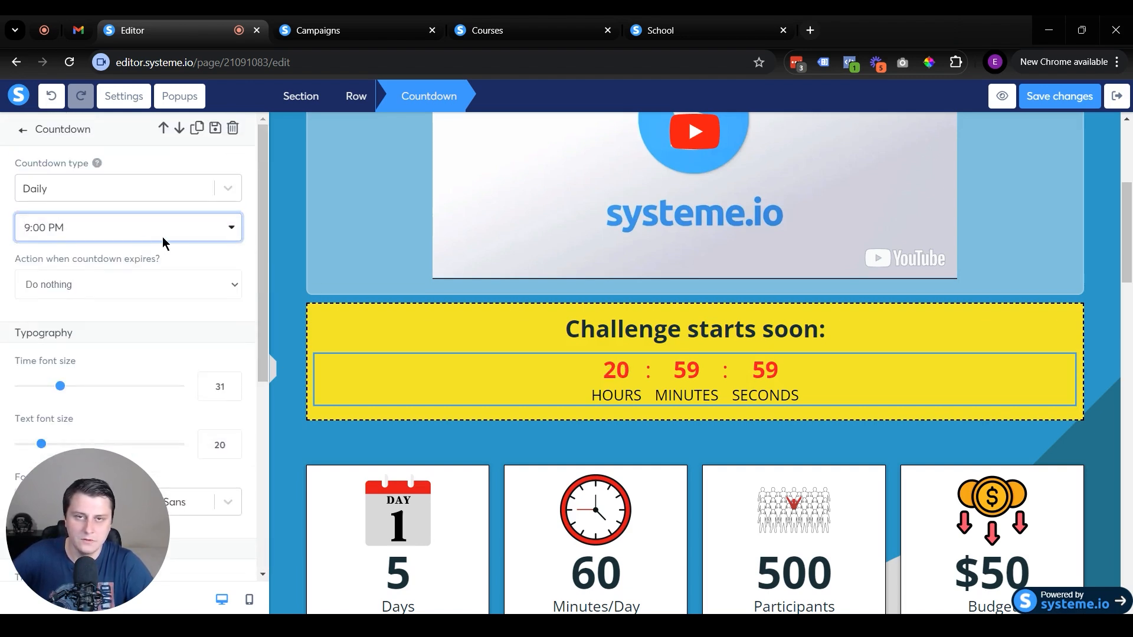
# Set the countdown's expiry action to Redirect to URL and change its countdown type to Delay.
pyautogui.click(107, 283)
pyautogui.click(87, 316)
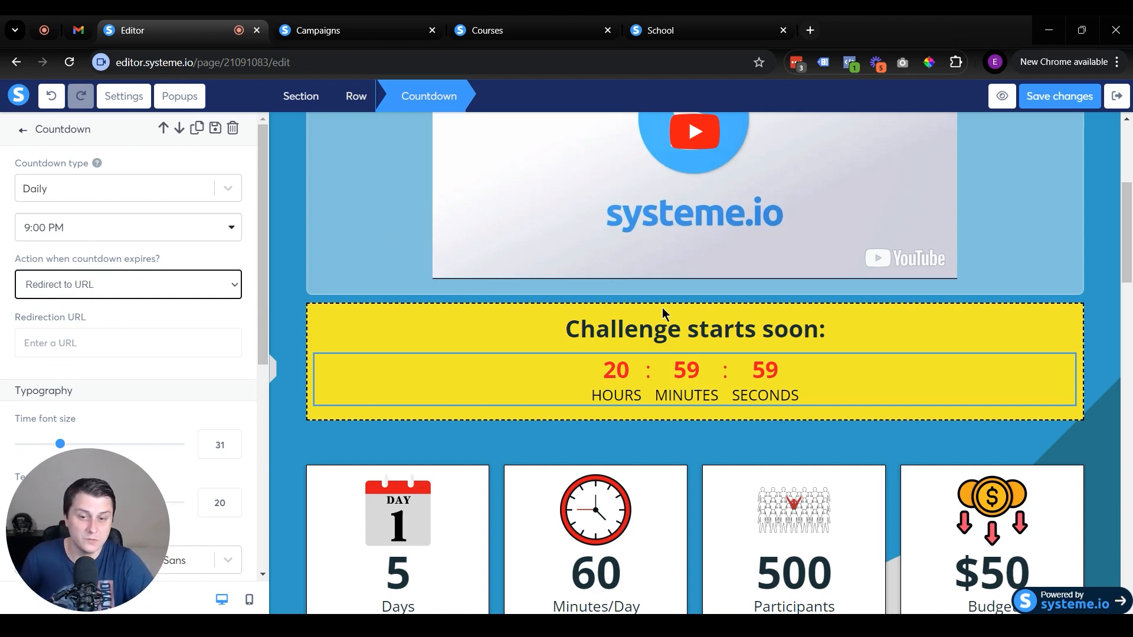
pyautogui.click(56, 199)
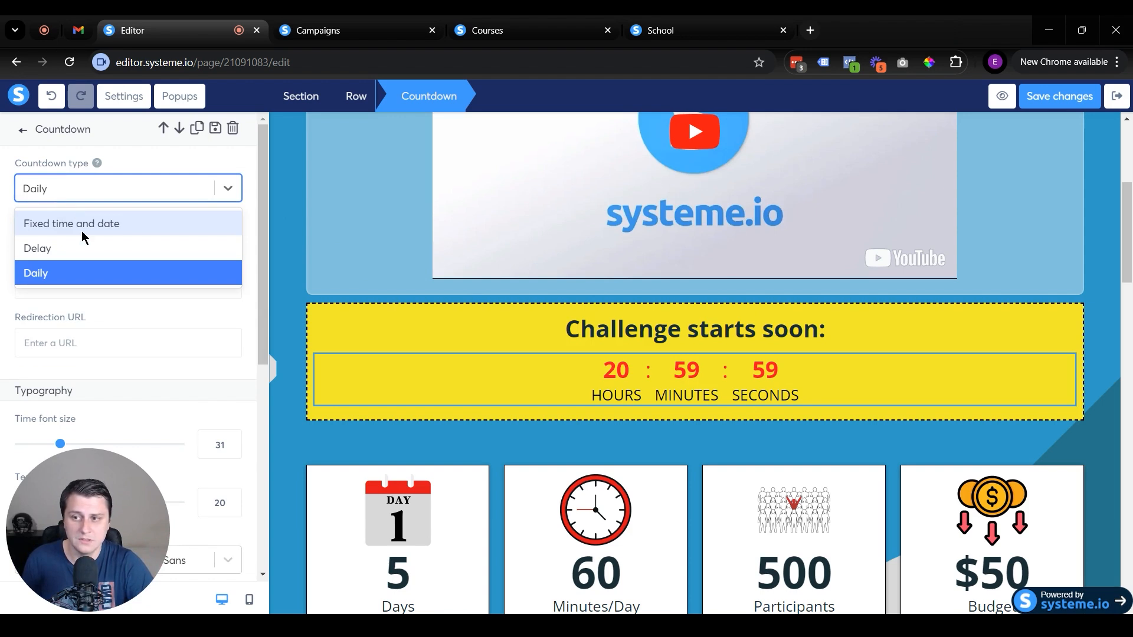
pyautogui.click(71, 247)
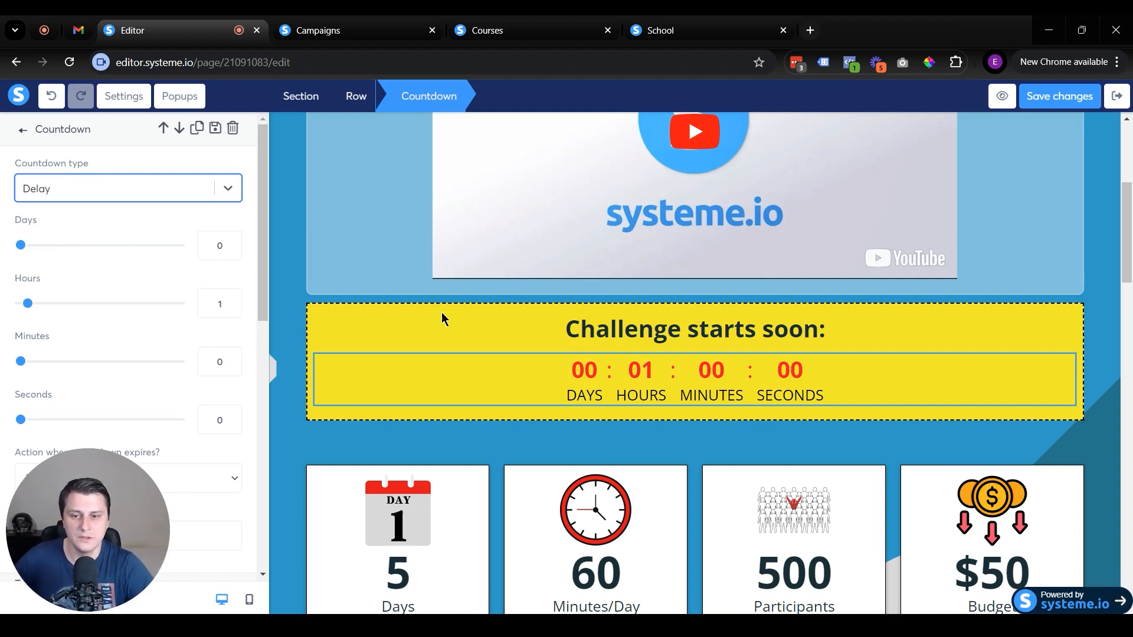
pyautogui.click(504, 446)
# Review the countdown, the four challenge fact cards, the "We're almost full" offer and the personal guidance section.
pyautogui.scroll(-3, 504, 446)
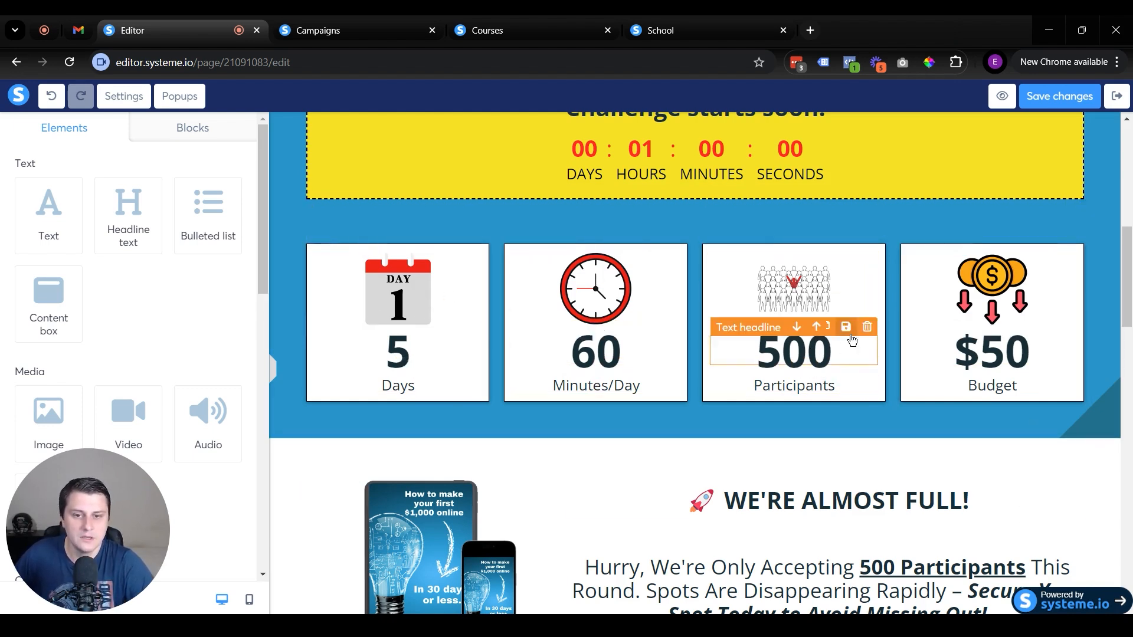
pyautogui.scroll(4, 830, 335)
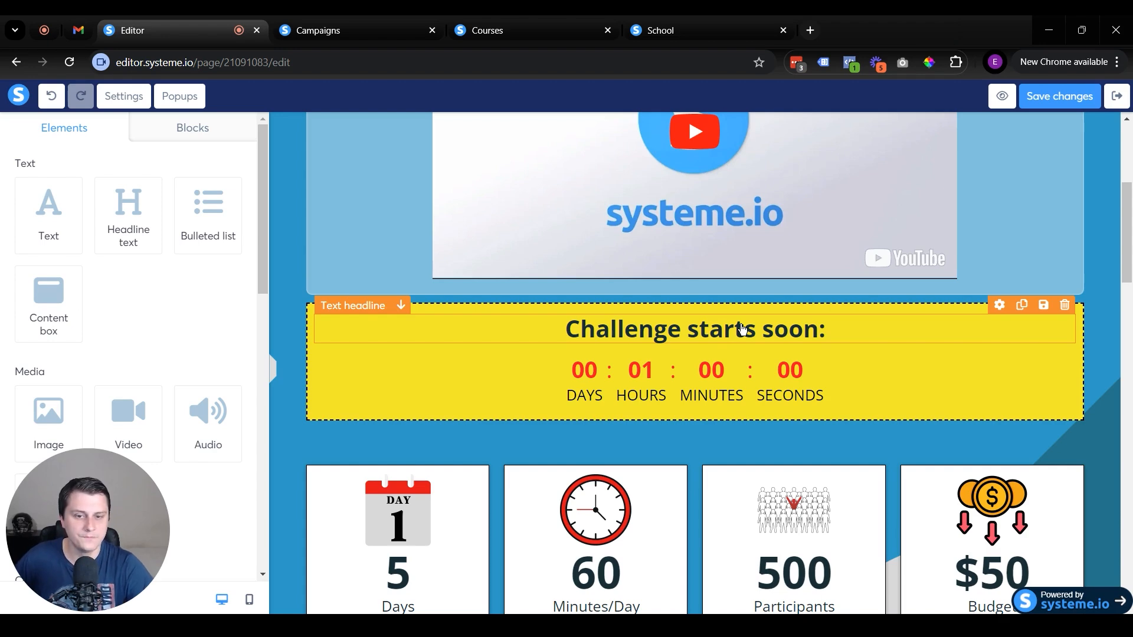
pyautogui.scroll(-3, 743, 328)
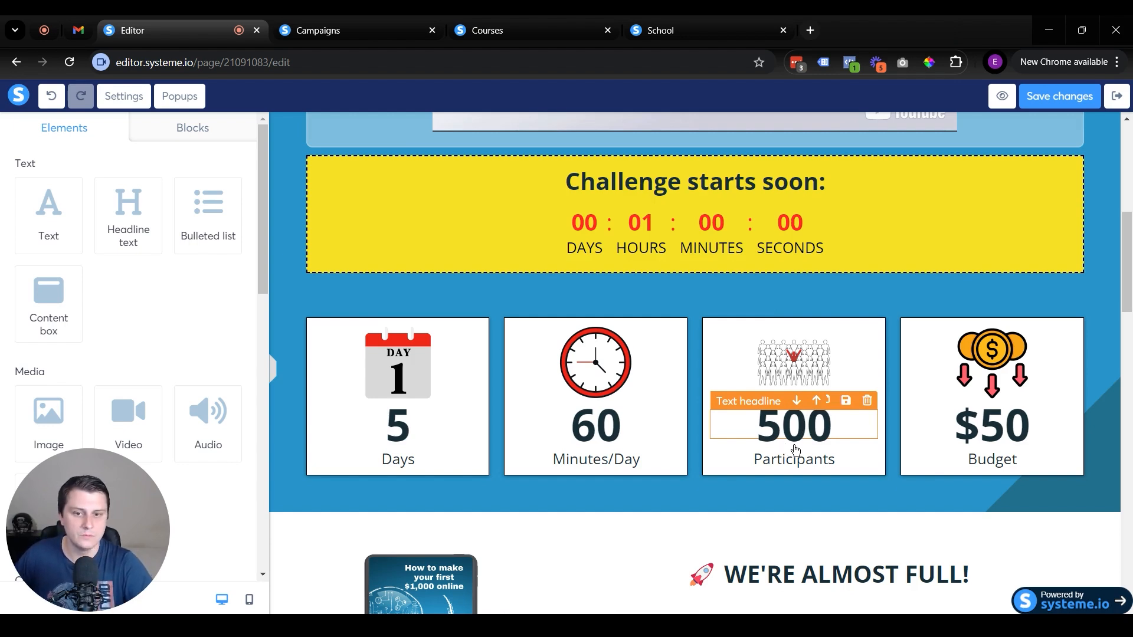
pyautogui.scroll(-1, 788, 449)
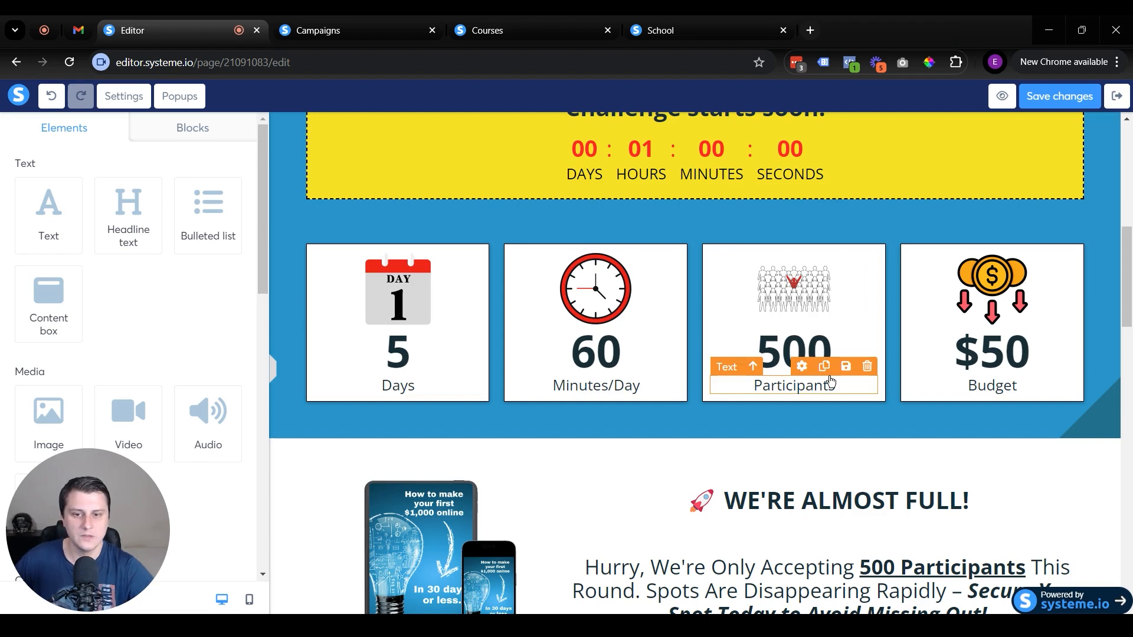
pyautogui.scroll(-2, 826, 381)
pyautogui.scroll(-1, 816, 402)
pyautogui.scroll(-2, 816, 401)
pyautogui.scroll(-1, 823, 241)
pyautogui.scroll(-3, 822, 241)
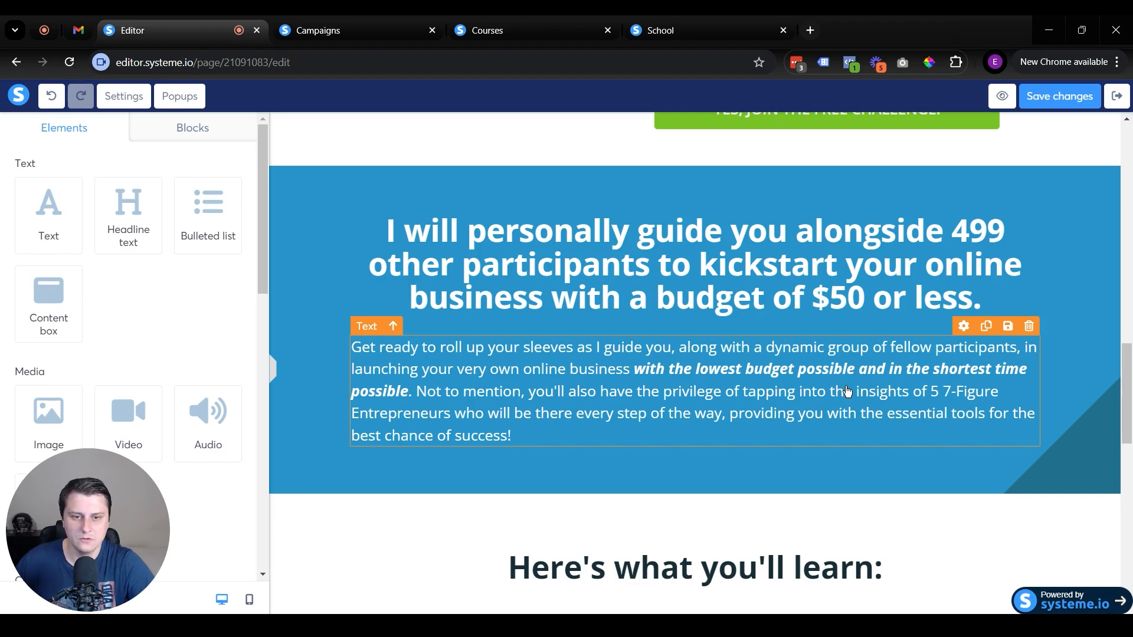
# Examine the "Here's what you'll learn" lists, the "Join the challenge now" section and the page footer.
pyautogui.scroll(-5, 762, 472)
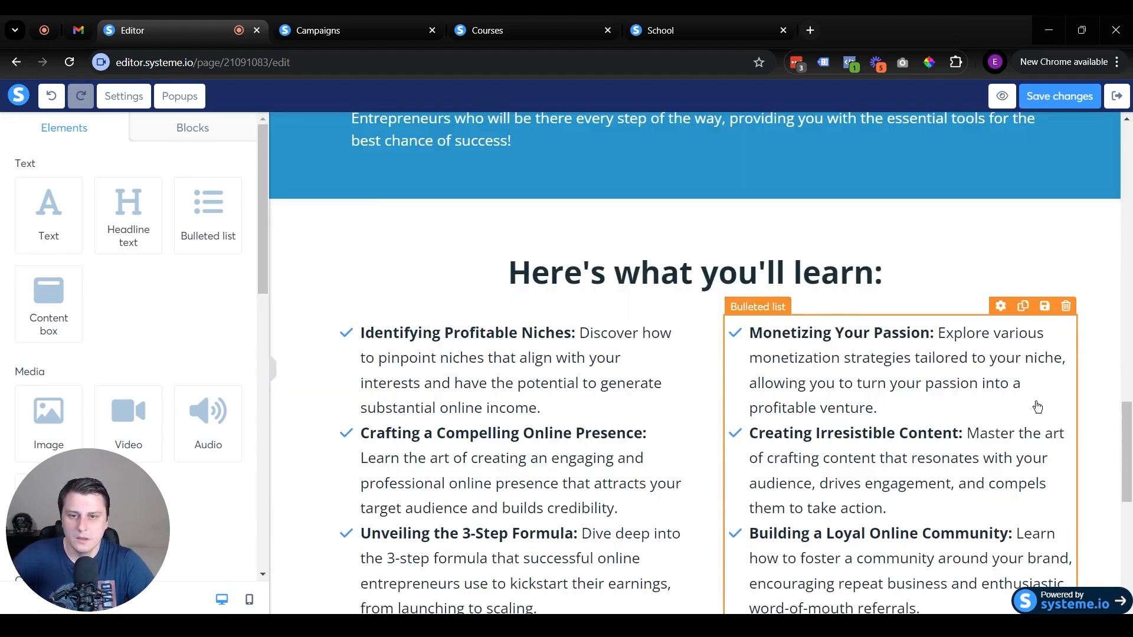
pyautogui.scroll(-2, 885, 307)
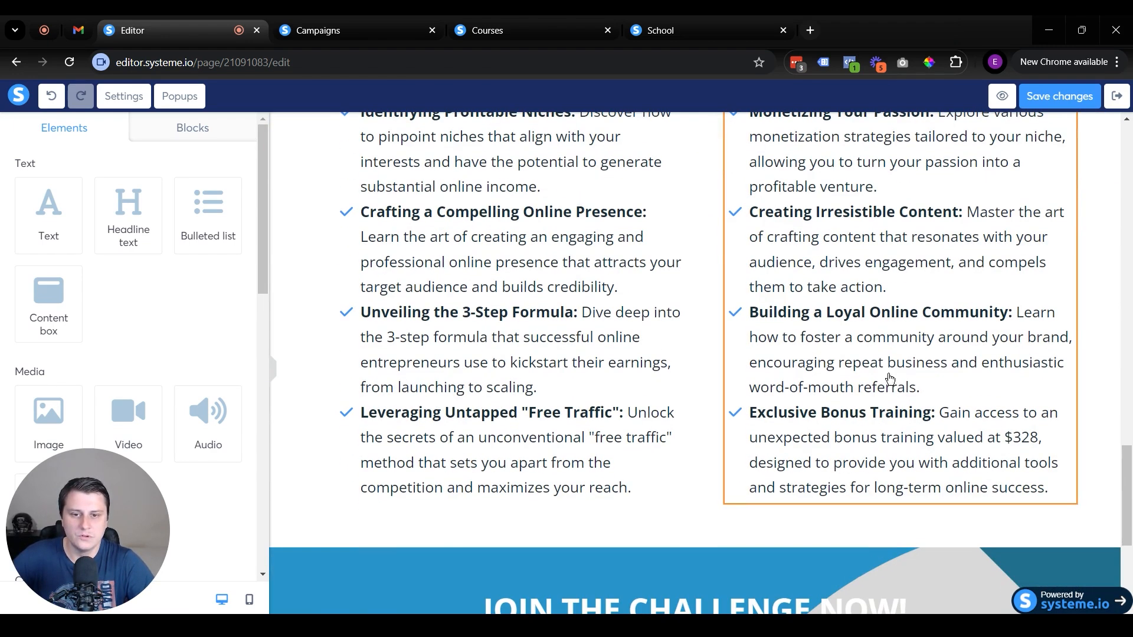
pyautogui.scroll(2, 678, 387)
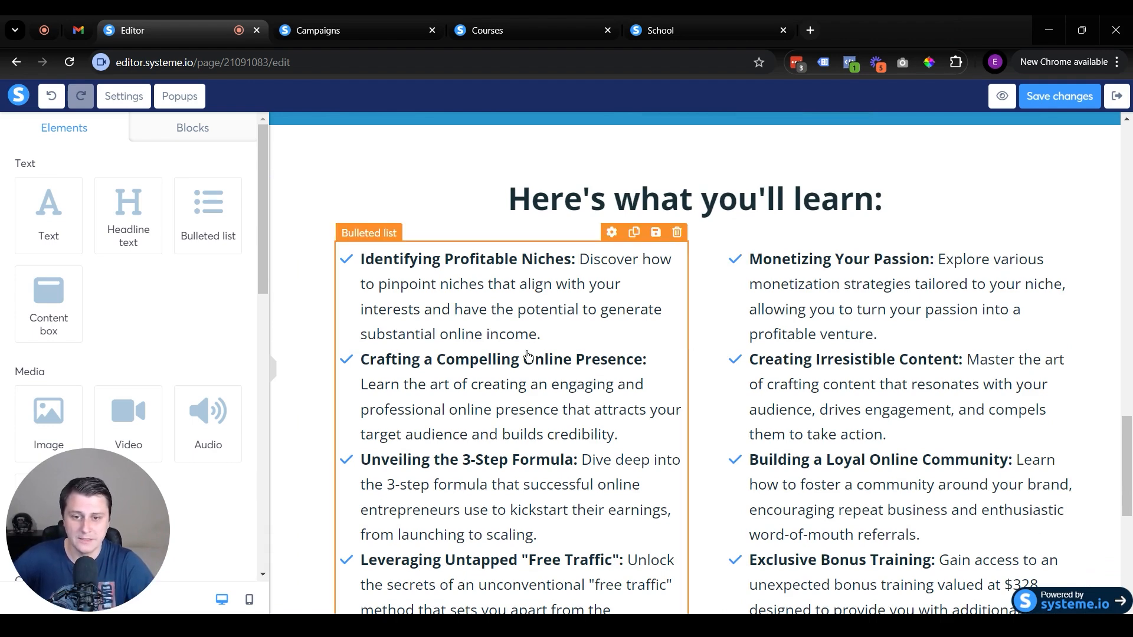
pyautogui.scroll(-2, 743, 330)
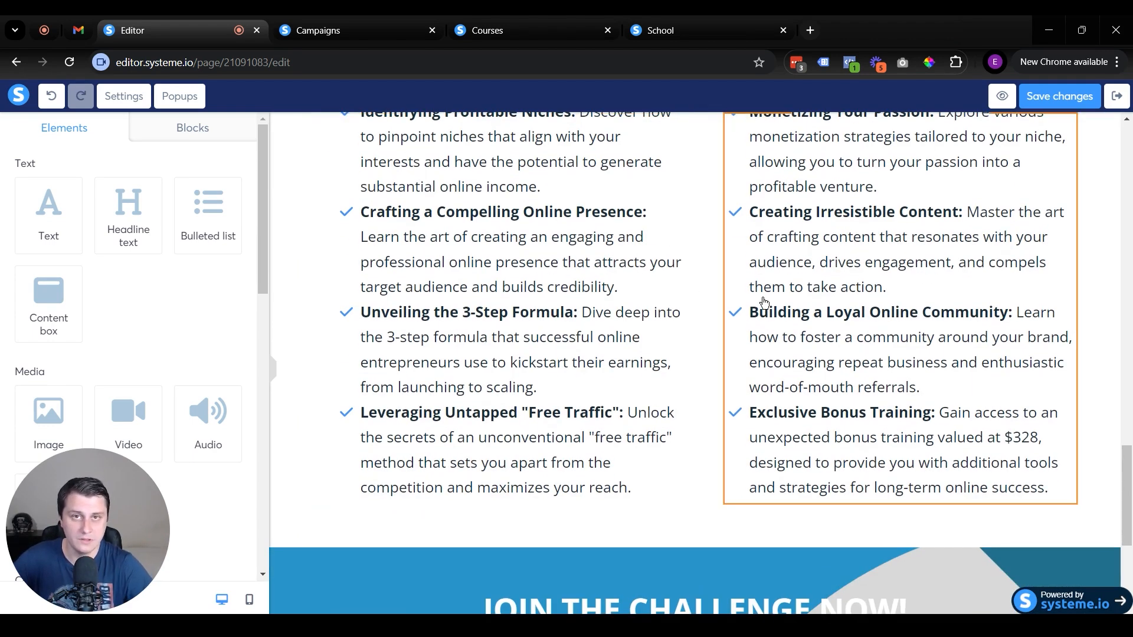
pyautogui.scroll(-2, 767, 302)
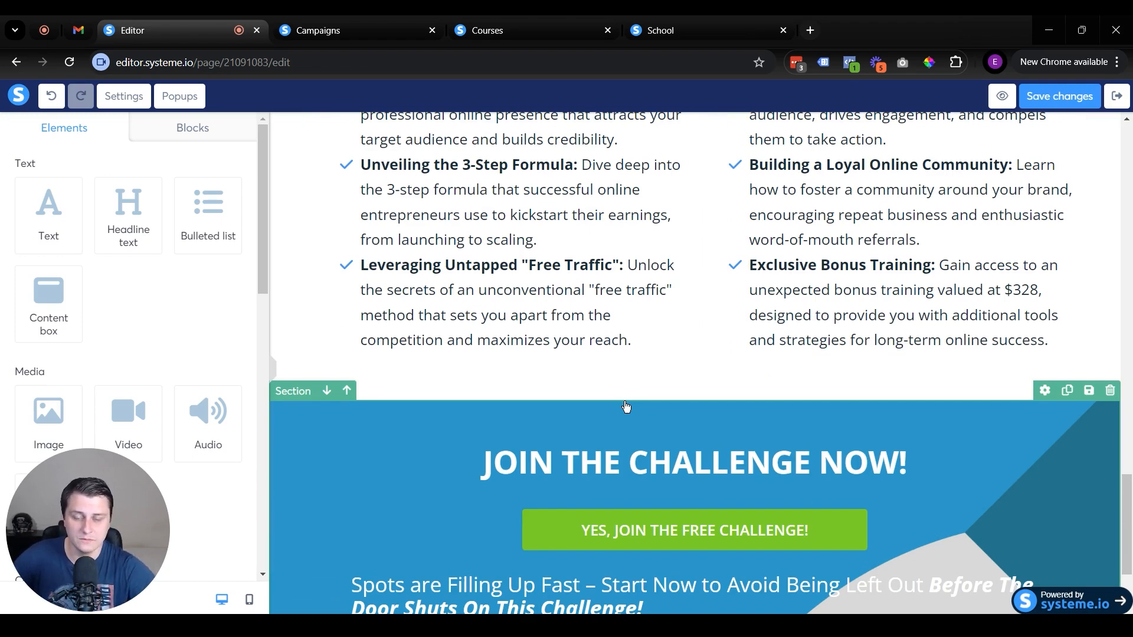
pyautogui.scroll(-1, 644, 347)
pyautogui.scroll(5, 587, 286)
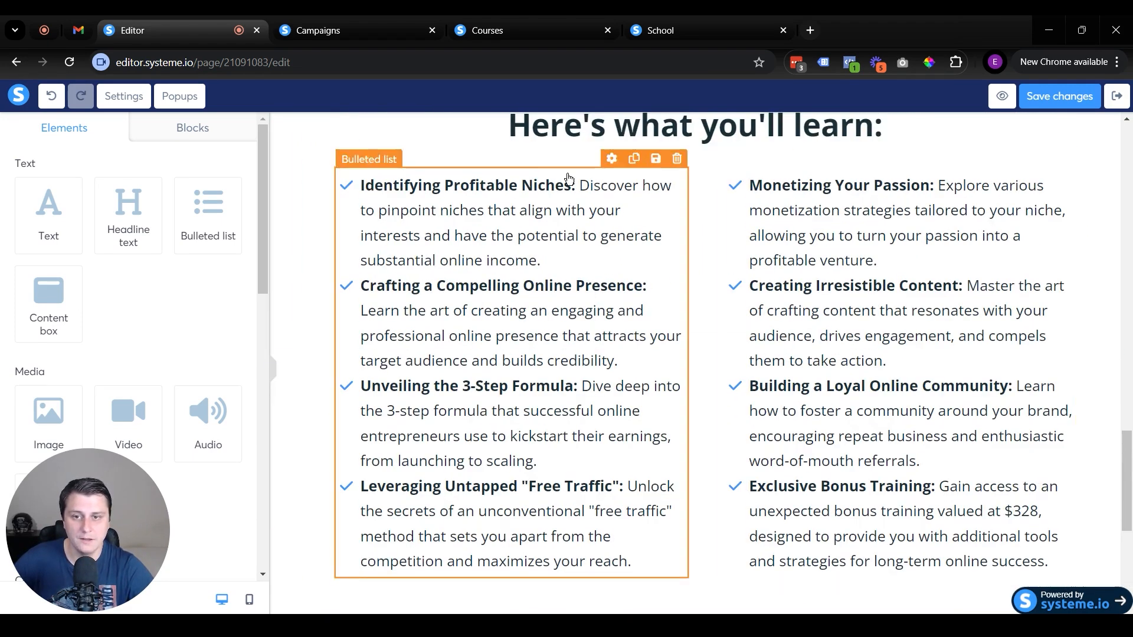
pyautogui.scroll(-5, 564, 174)
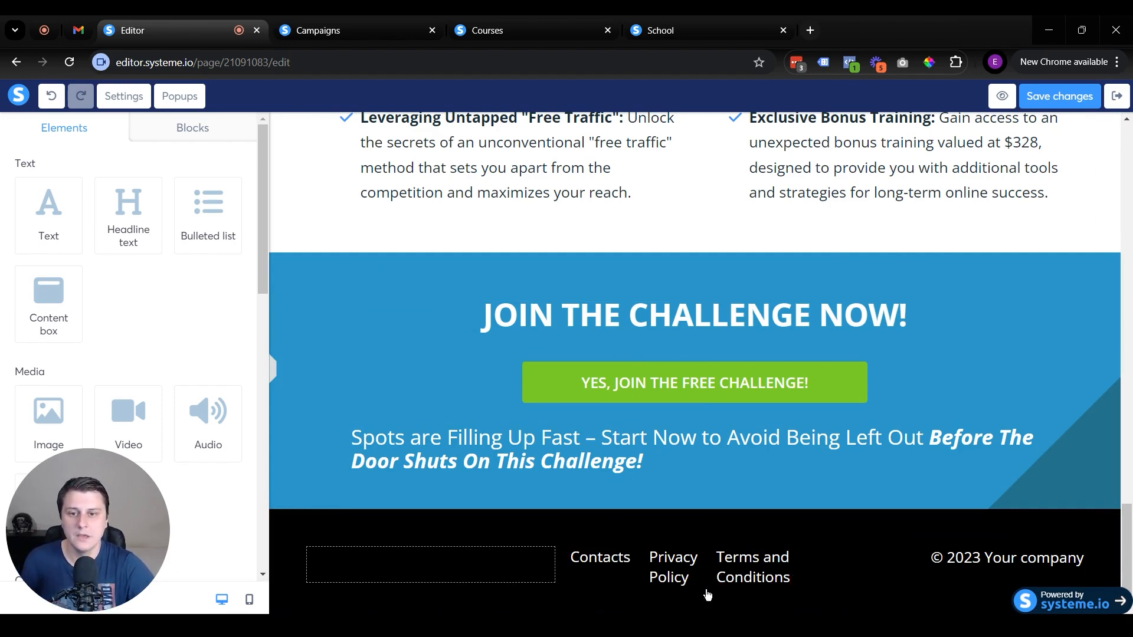
# Add two form input fields above the join button in the "We're almost full!" section.
pyautogui.scroll(20, 707, 594)
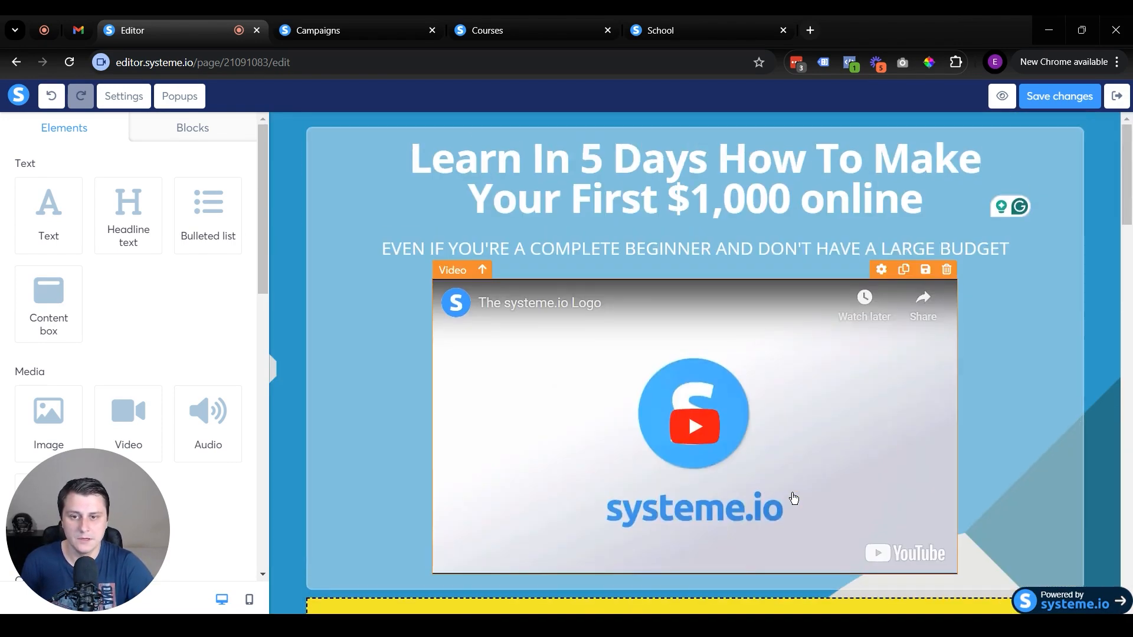
pyautogui.scroll(-20, 794, 499)
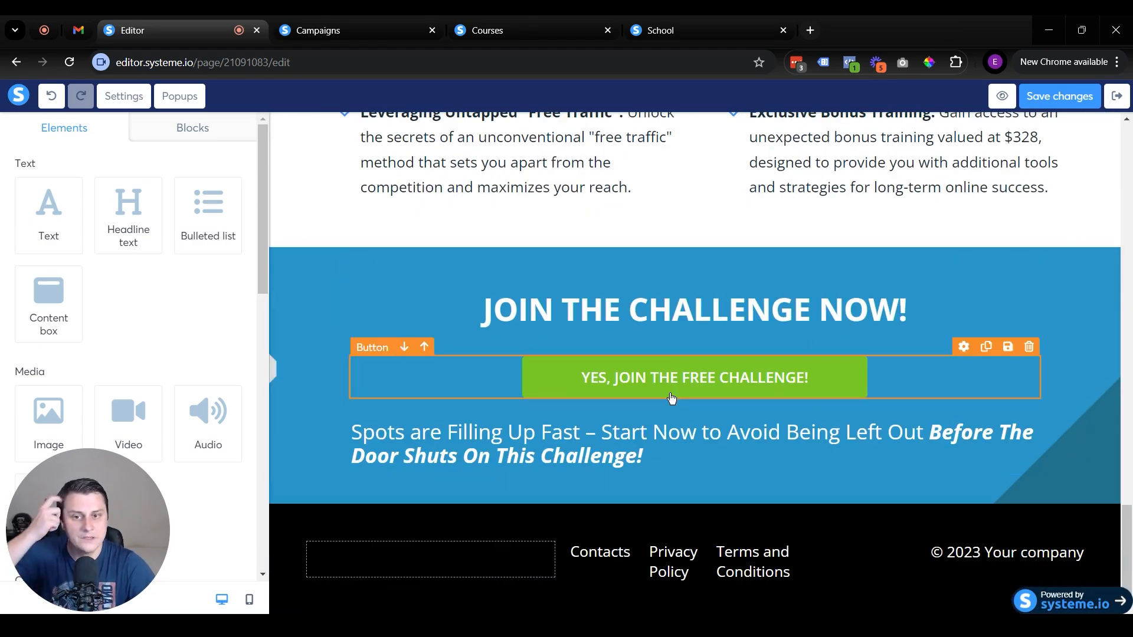
pyautogui.scroll(10, 584, 375)
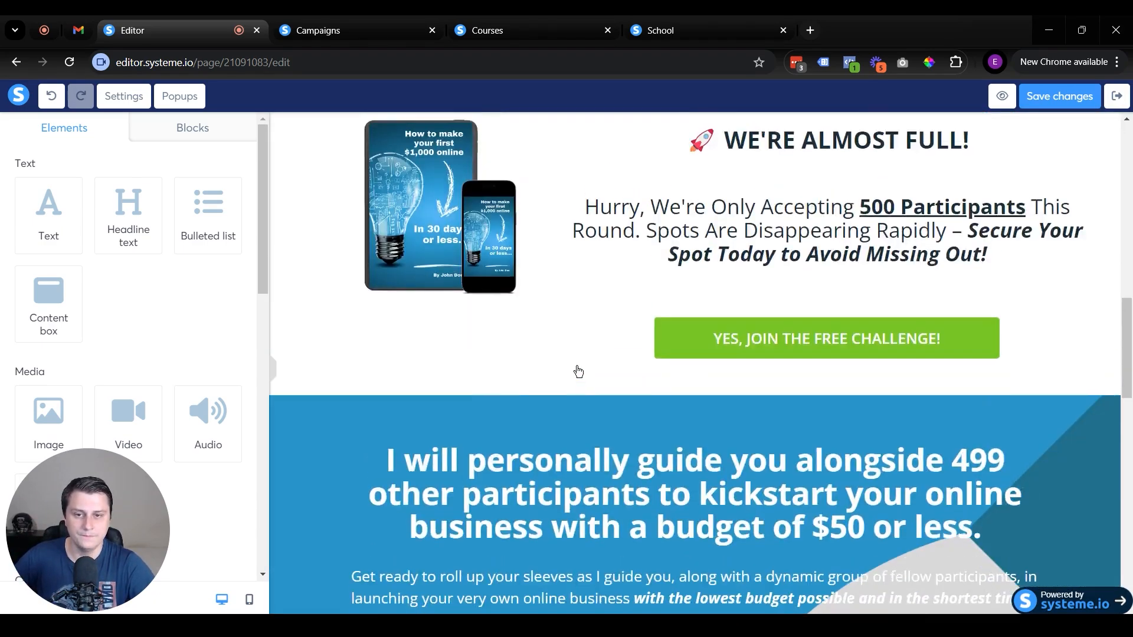
pyautogui.scroll(6, 579, 371)
pyautogui.scroll(-4, 632, 360)
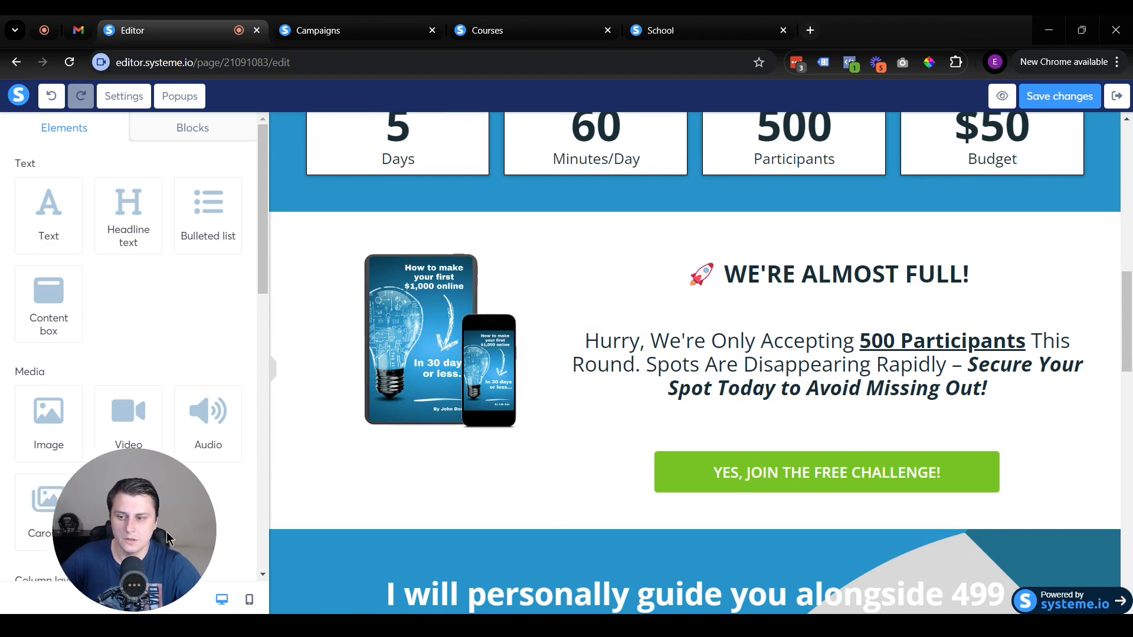
pyautogui.scroll(-6, 91, 444)
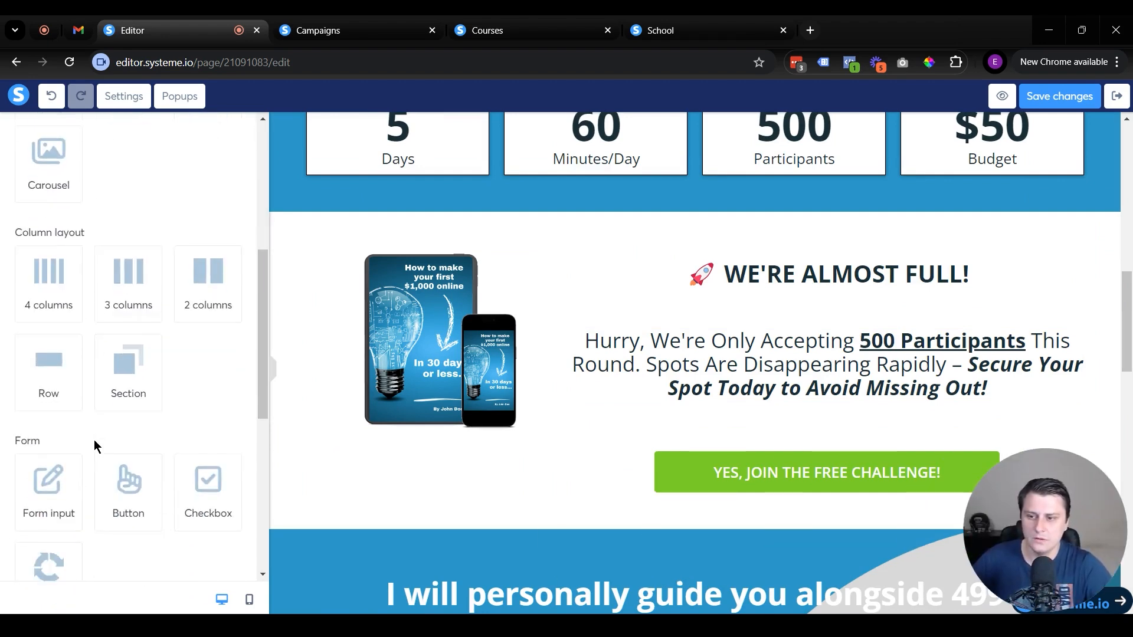
pyautogui.scroll(-2, 95, 447)
pyautogui.moveTo(56, 397); pyautogui.dragTo(755, 407)
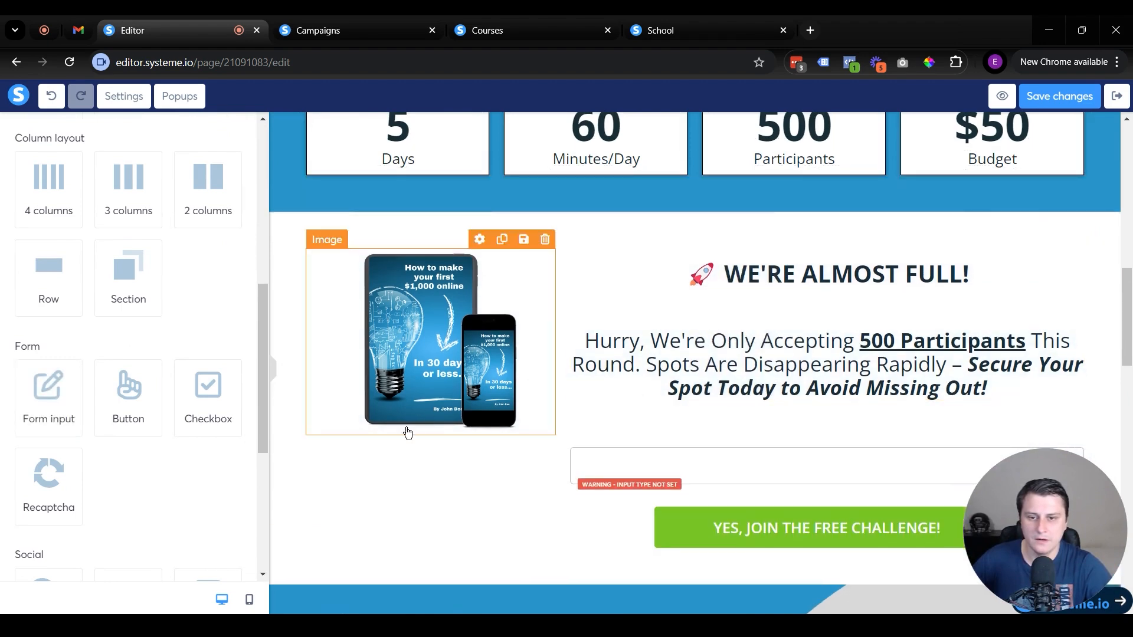
pyautogui.moveTo(57, 392); pyautogui.dragTo(756, 483)
# Set the upper new form field's input type to First name and the lower one's to Email.
pyautogui.scroll(-4, 726, 413)
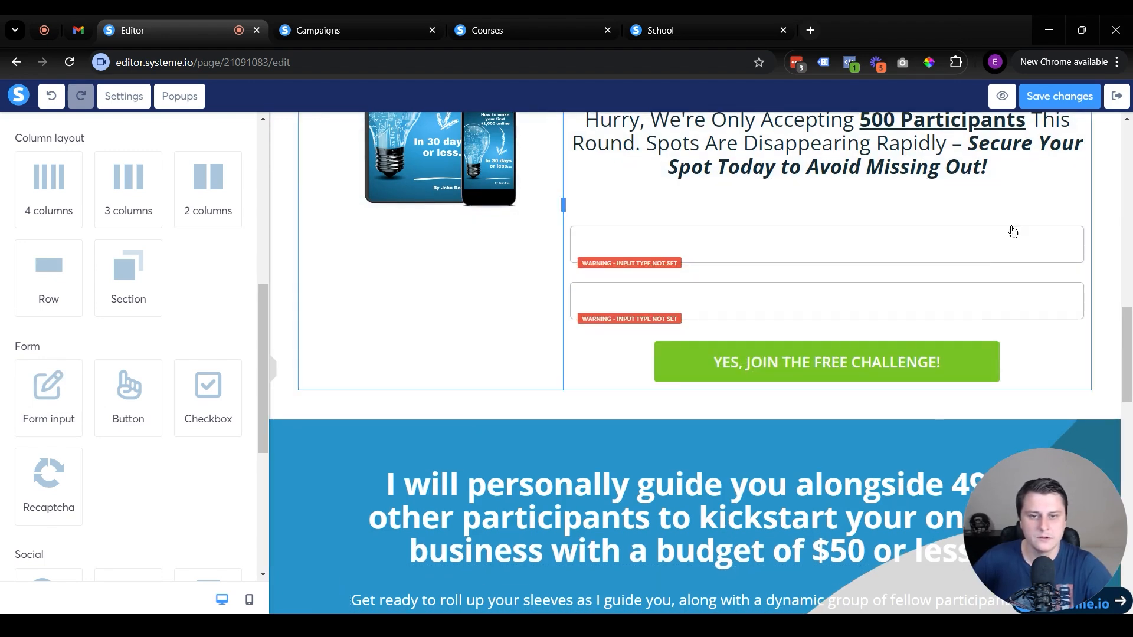
pyautogui.click(809, 243)
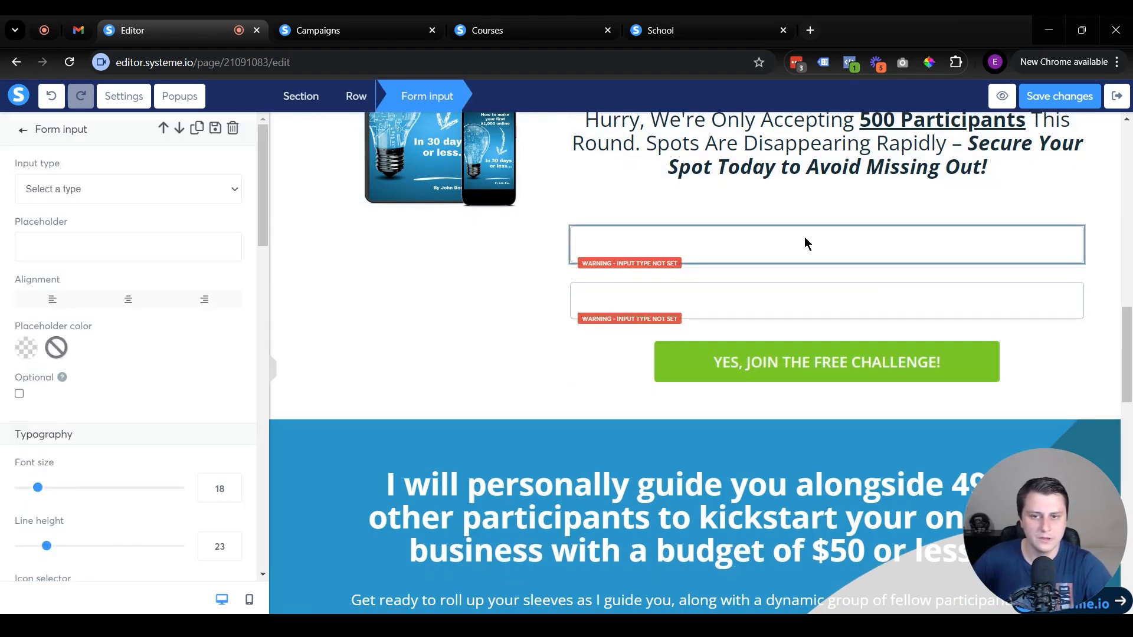
pyautogui.click(105, 187)
pyautogui.click(107, 264)
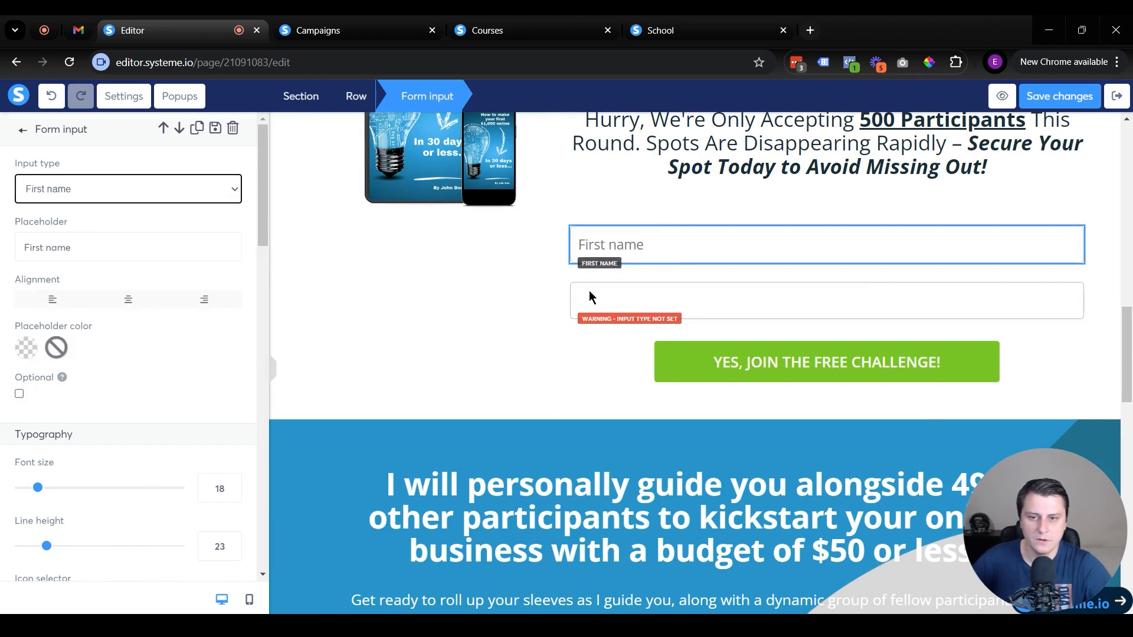
pyautogui.click(635, 298)
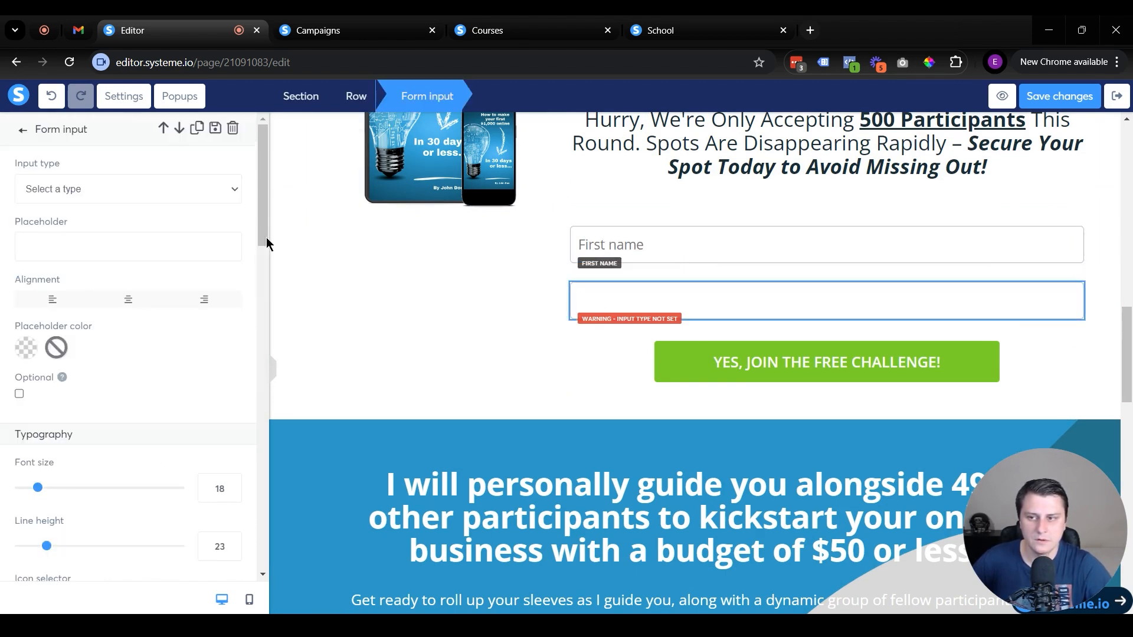
pyautogui.click(118, 188)
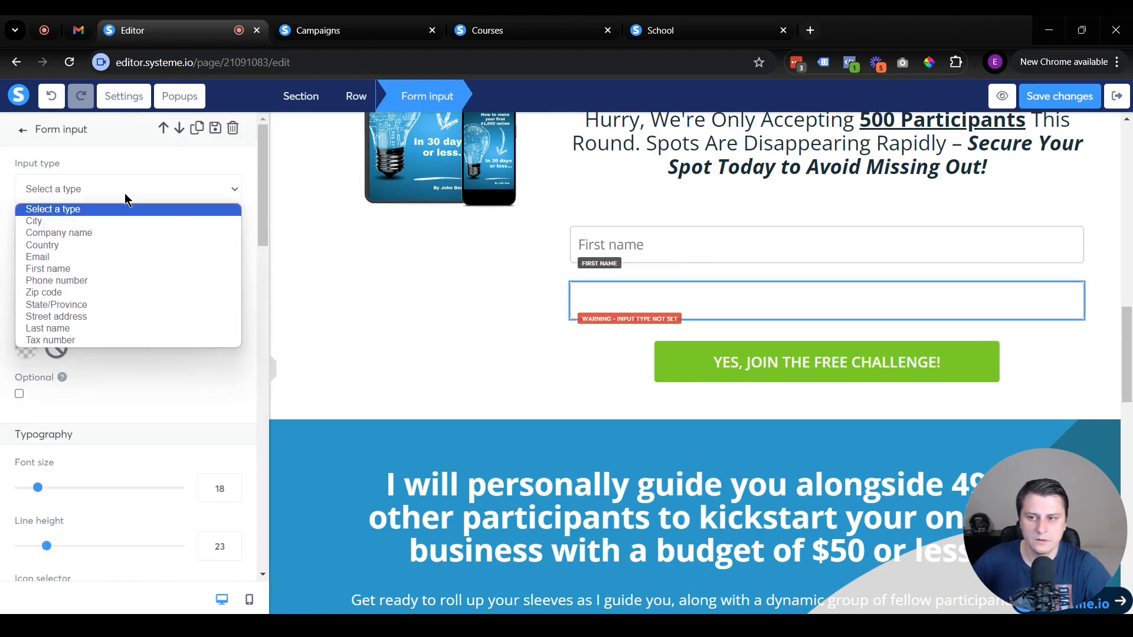
pyautogui.click(104, 259)
pyautogui.click(798, 389)
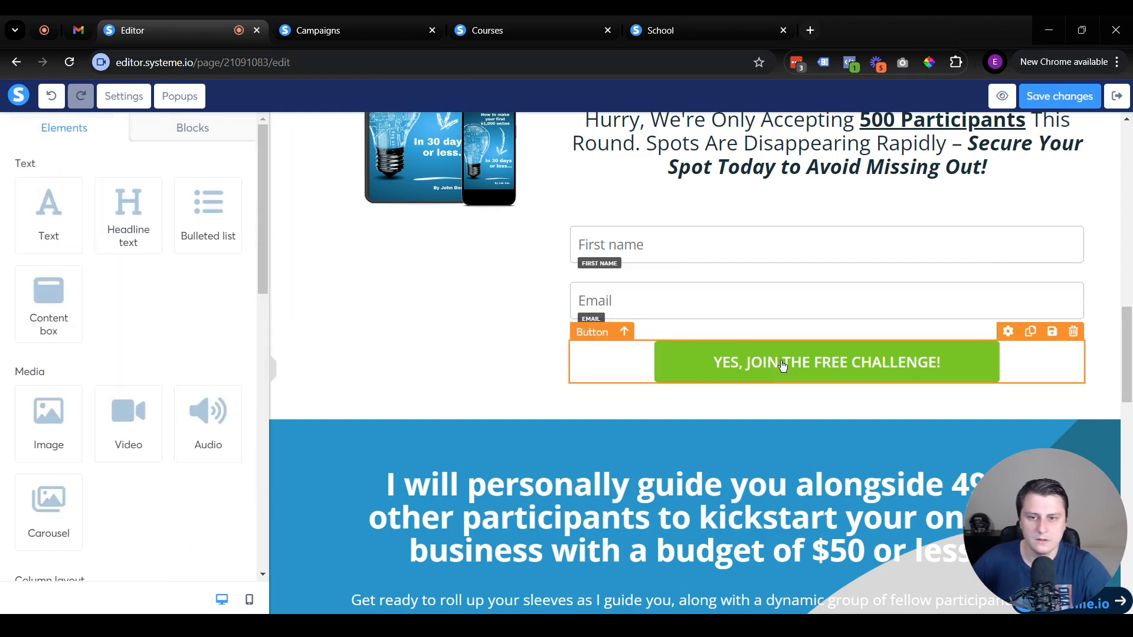
# Set the action of the join button below the new form fields to Submit form.
pyautogui.click(759, 361)
pyautogui.click(88, 190)
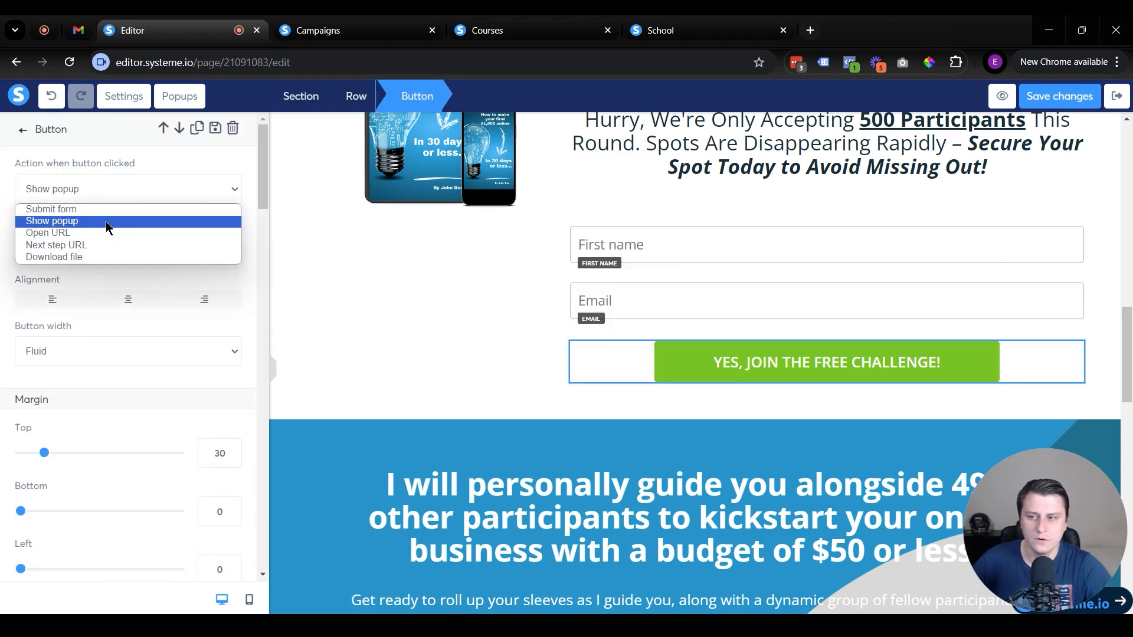
pyautogui.click(105, 209)
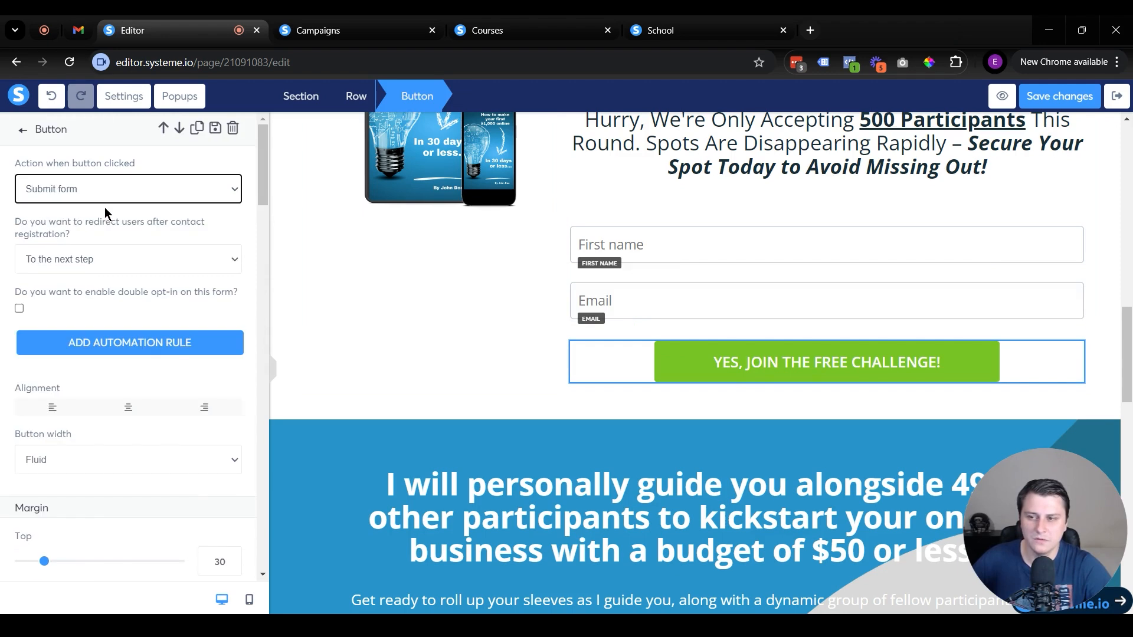
pyautogui.click(621, 362)
# Check the action of the button under "Join the challenge now!" and display its linked Popup №2.
pyautogui.scroll(2, 729, 525)
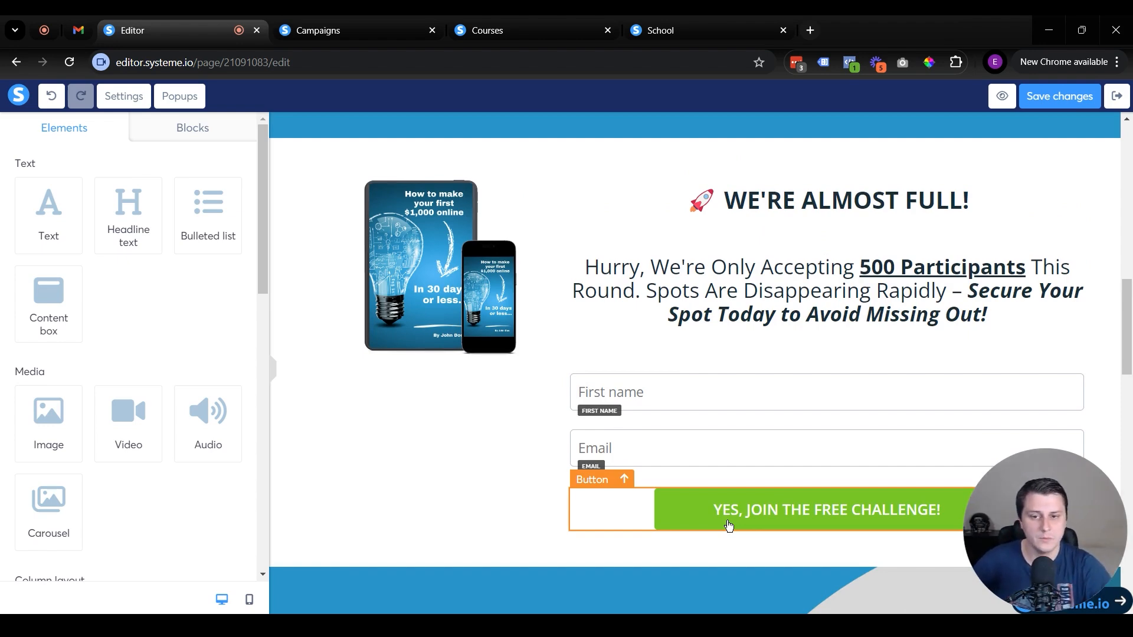
pyautogui.scroll(-3, 754, 513)
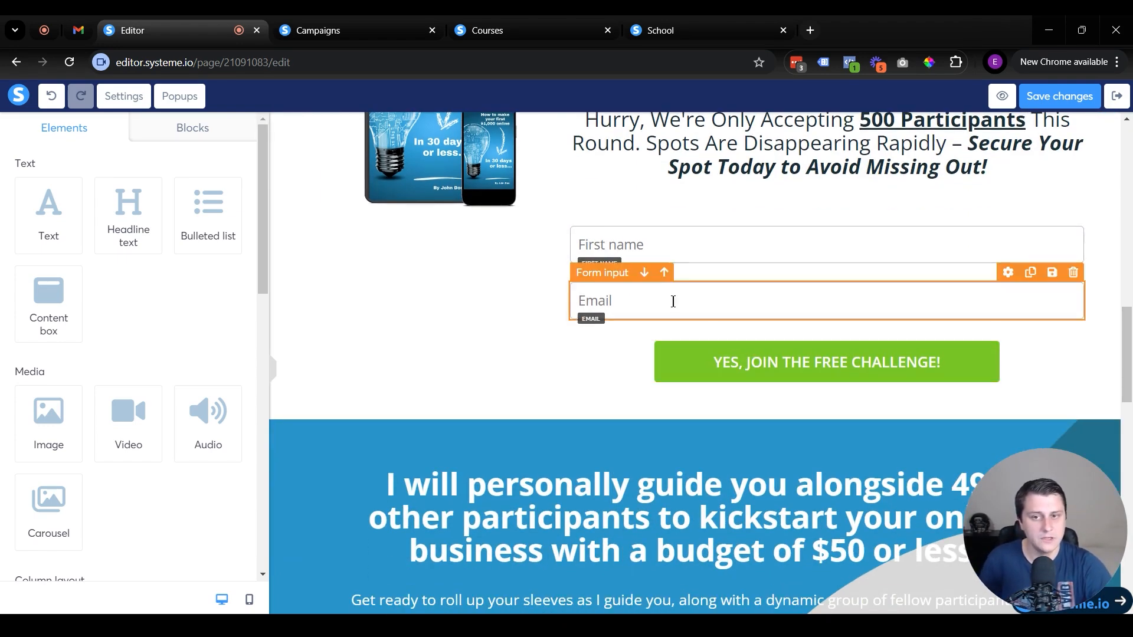
pyautogui.scroll(-4, 686, 295)
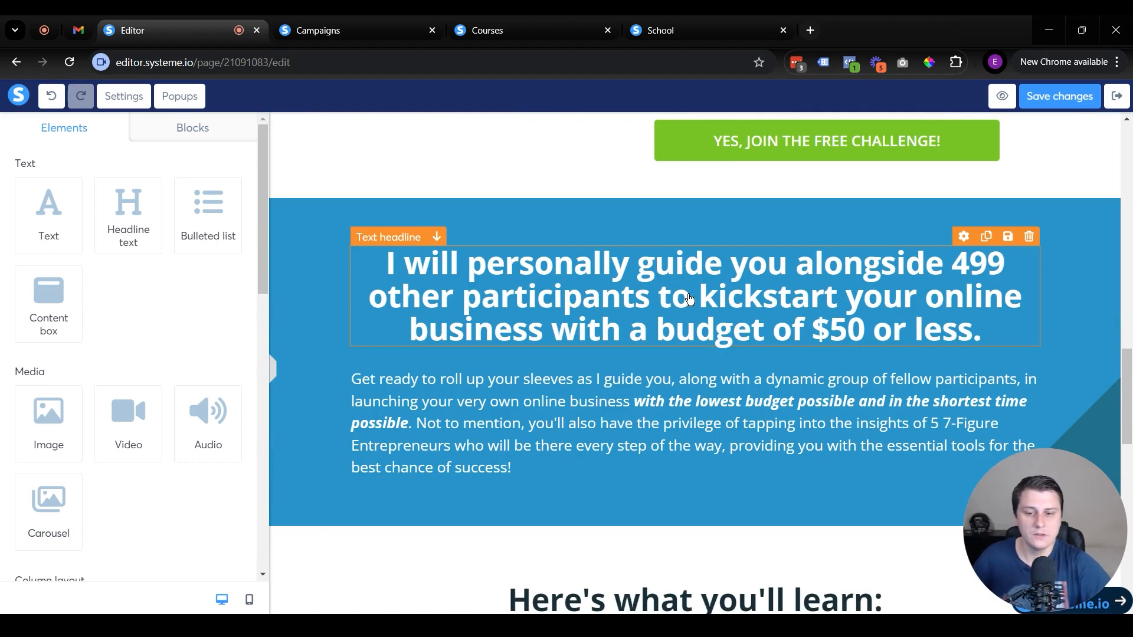
pyautogui.scroll(-10, 689, 299)
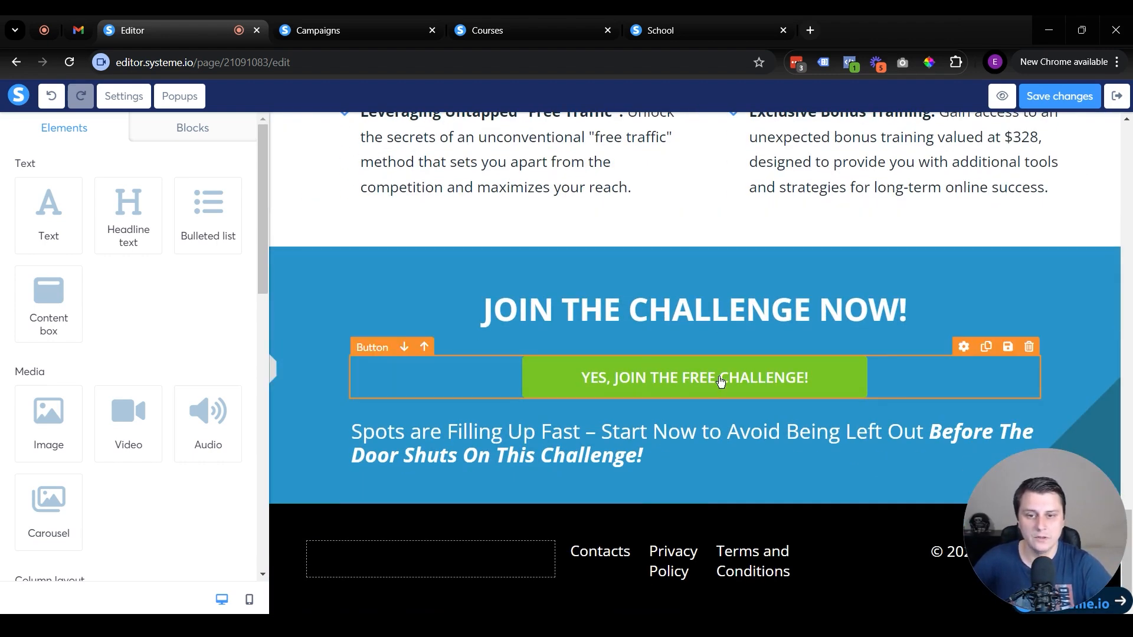
pyautogui.click(720, 381)
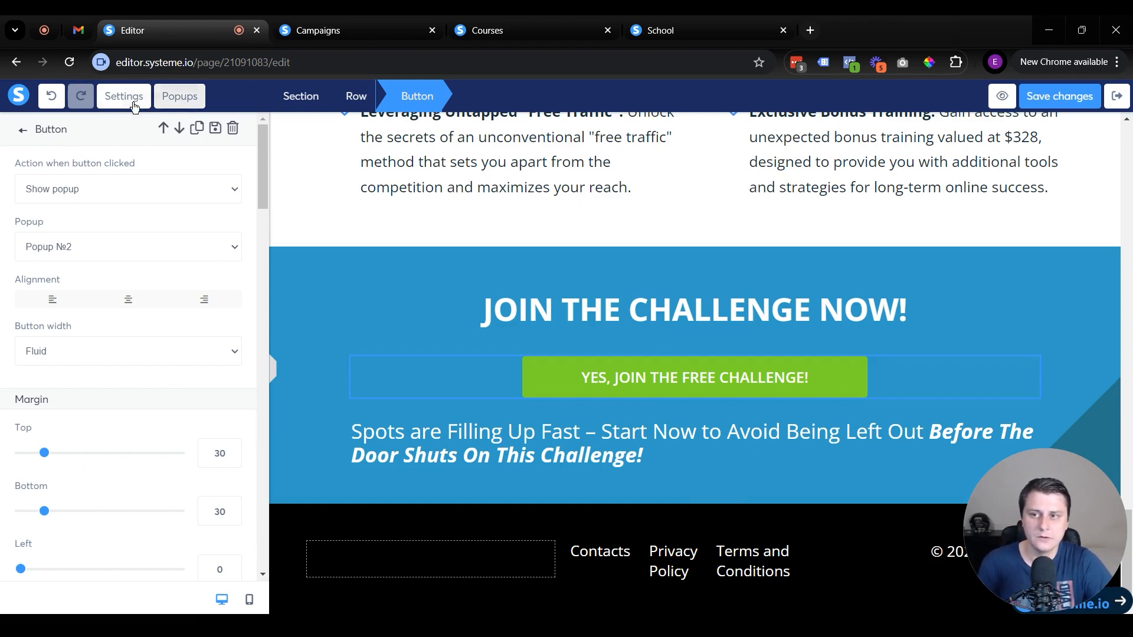
pyautogui.click(191, 95)
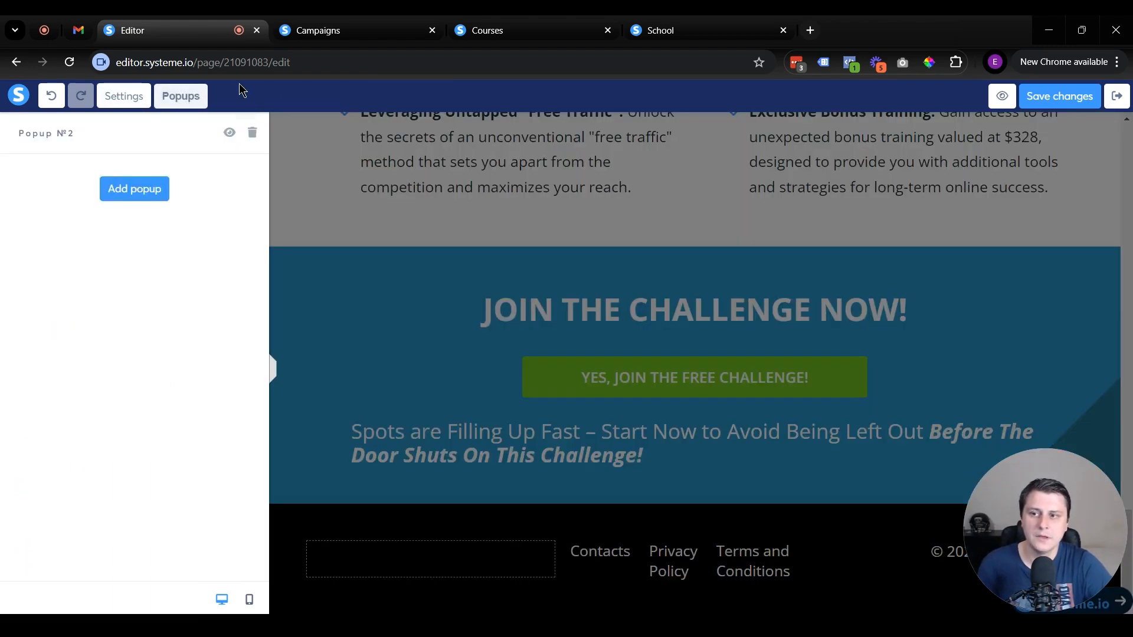
pyautogui.click(63, 287)
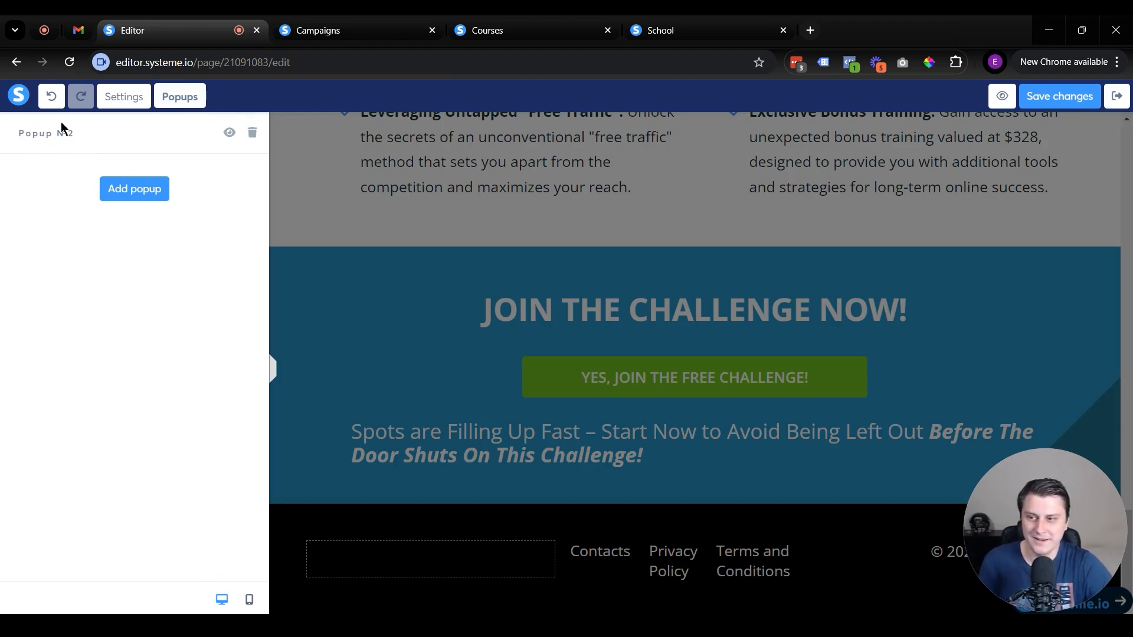
pyautogui.click(40, 322)
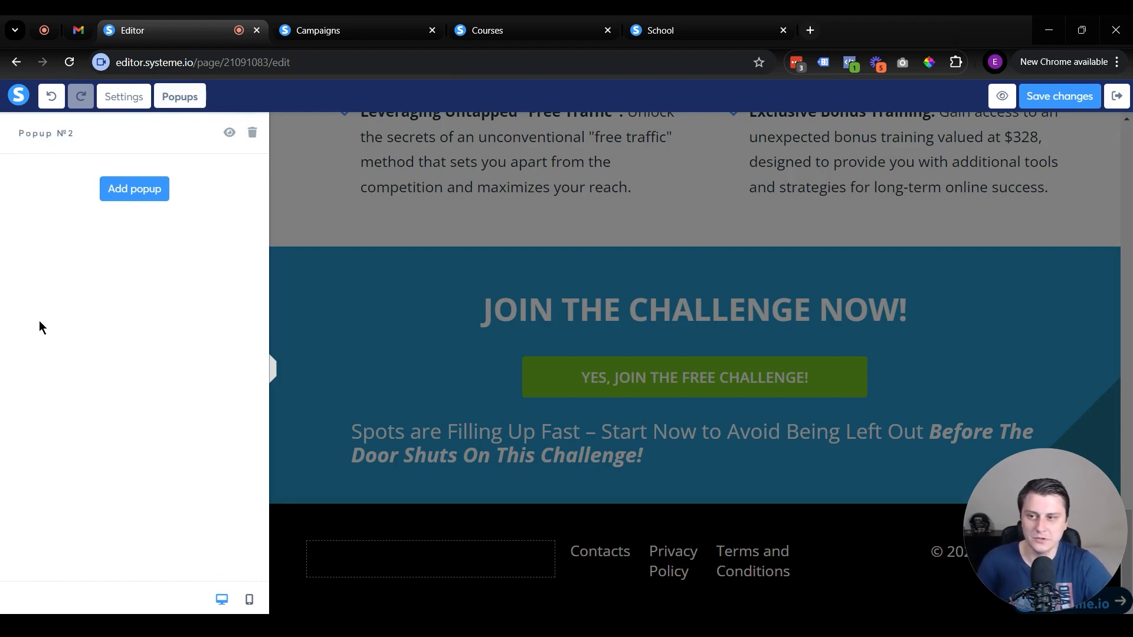
pyautogui.click(230, 133)
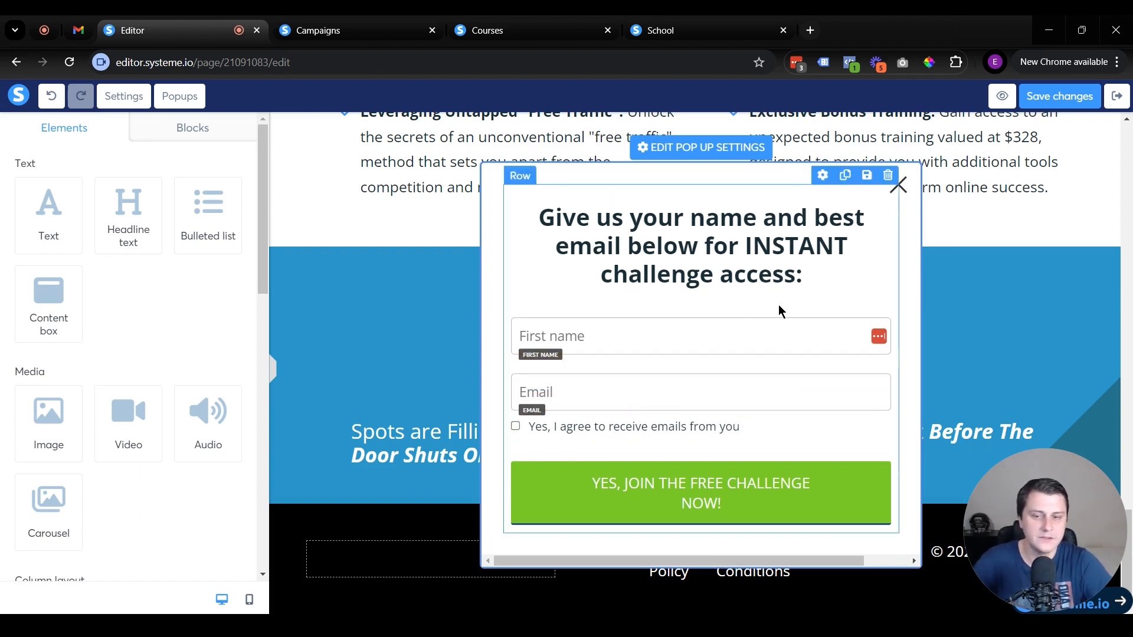
# Inspect the popup's form fields and its join button's submit settings, and close the popup.
pyautogui.click(740, 335)
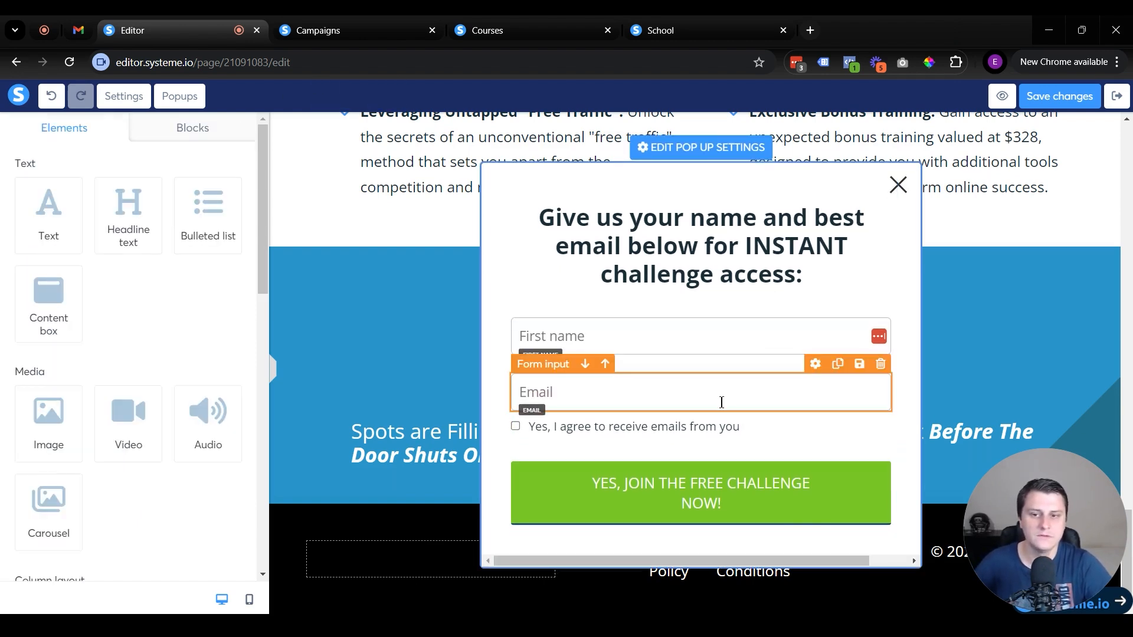
pyautogui.click(763, 498)
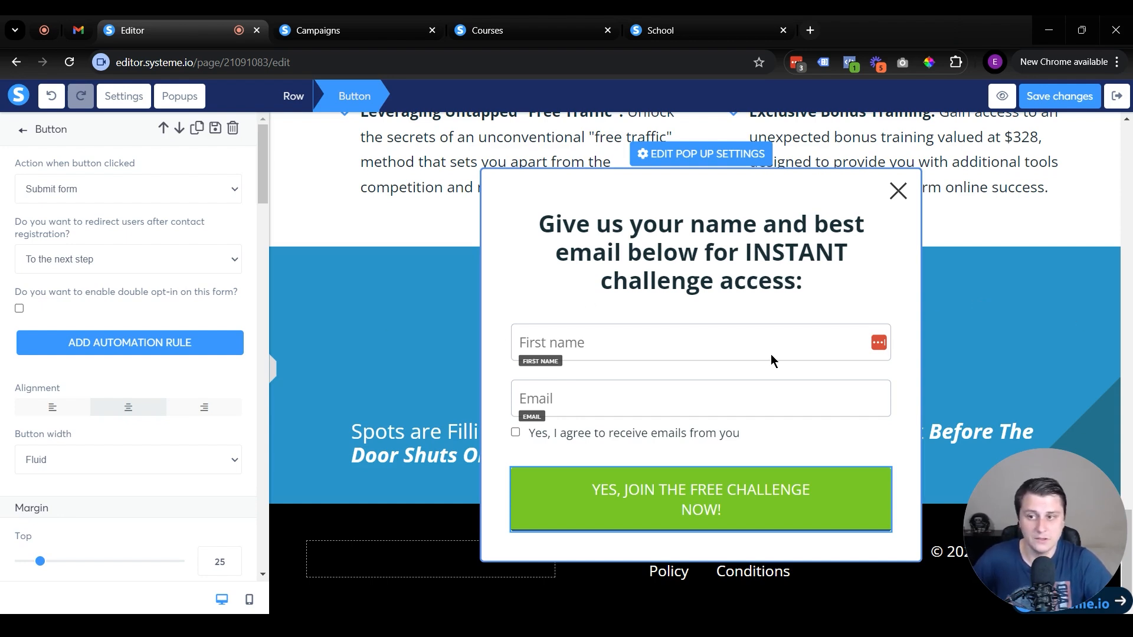
pyautogui.click(456, 345)
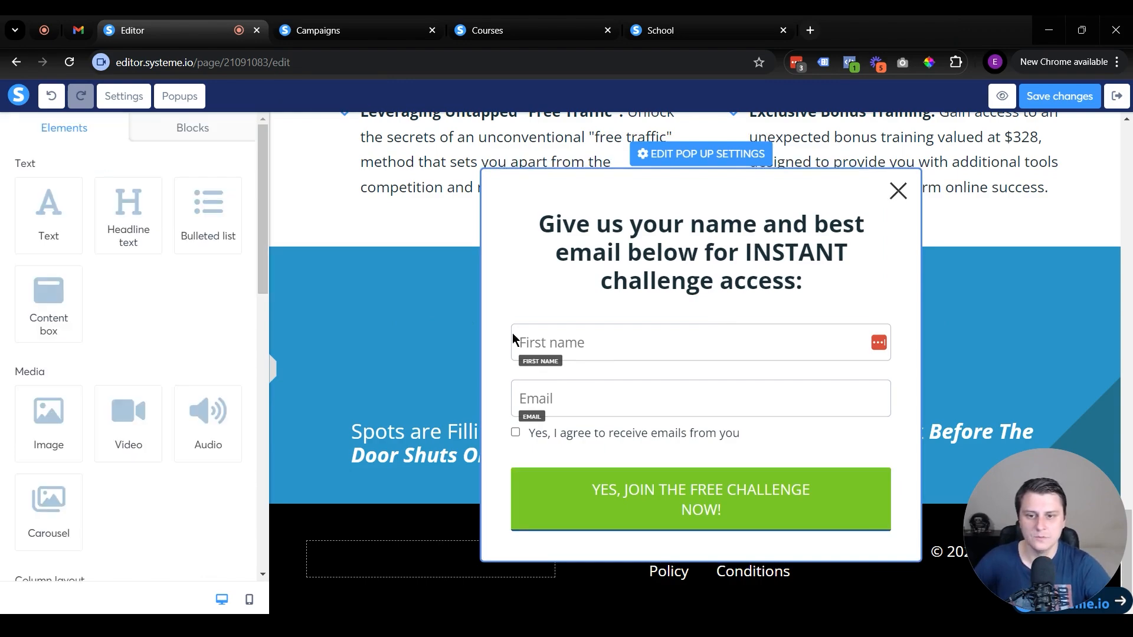
pyautogui.click(1057, 316)
# Color the word "CHALLENGE" yellow in the "Join the challenge now!" headline near the page footer.
pyautogui.scroll(10, 1027, 330)
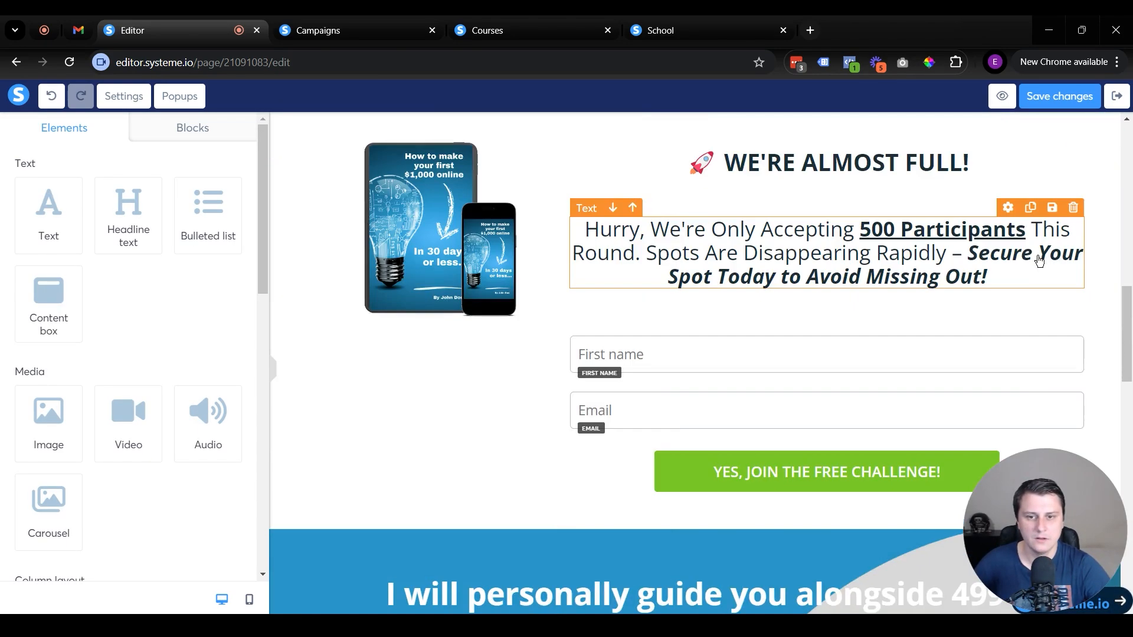
pyautogui.scroll(-7, 1039, 261)
pyautogui.scroll(5, 490, 324)
pyautogui.scroll(1, 533, 325)
pyautogui.scroll(5, 533, 324)
pyautogui.scroll(-15, 532, 324)
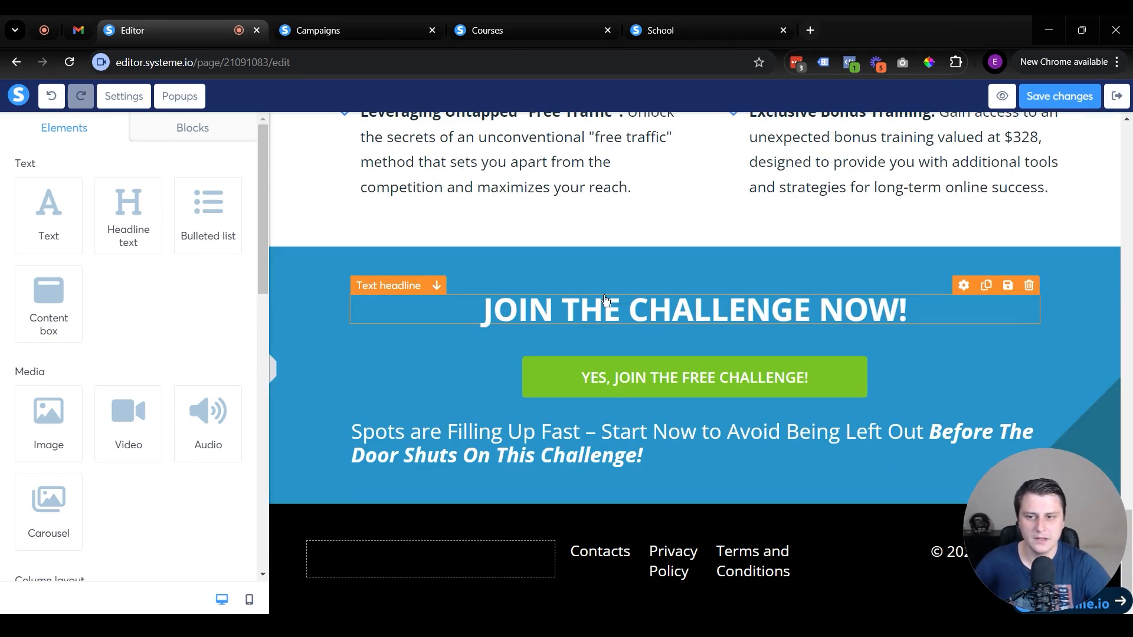
pyautogui.click(738, 316)
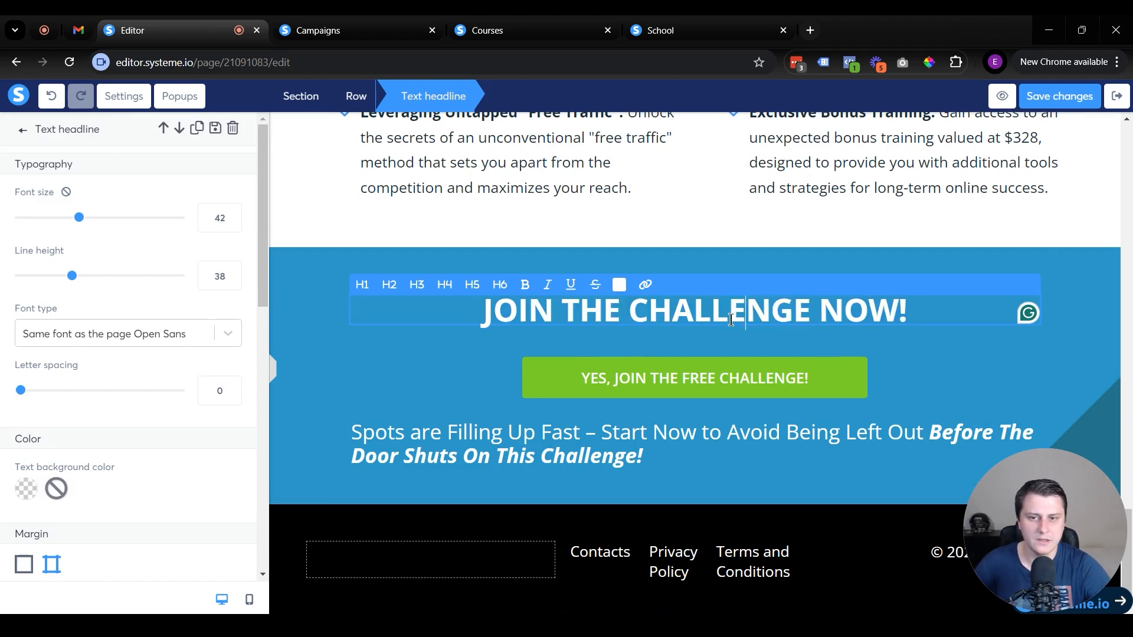
pyautogui.moveTo(629, 312); pyautogui.dragTo(811, 314)
pyautogui.click(618, 286)
pyautogui.click(682, 350)
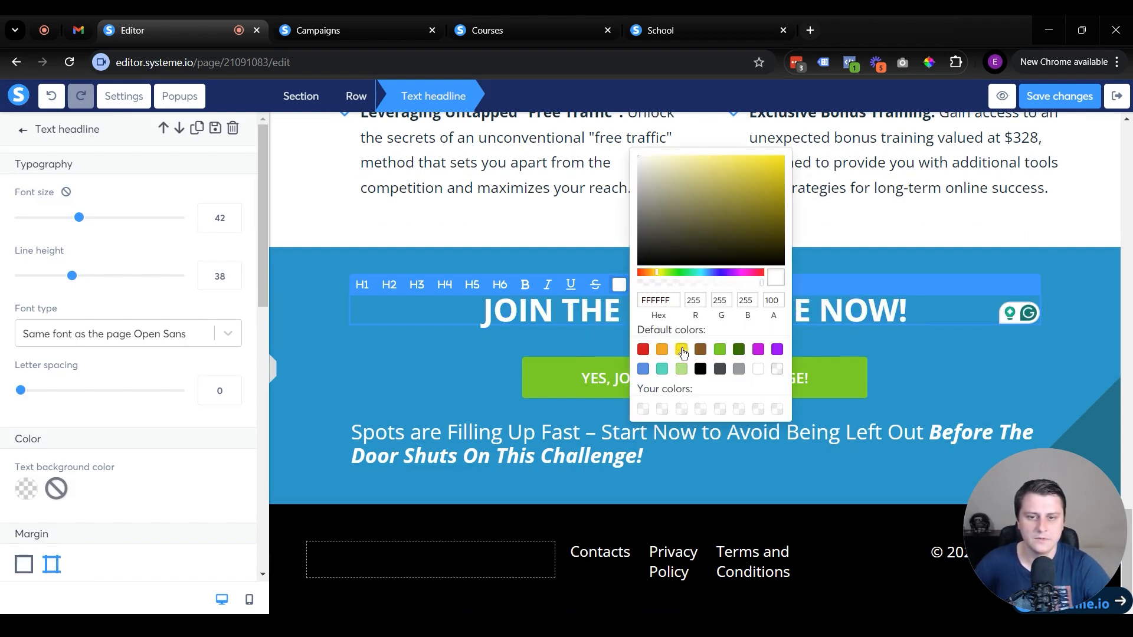
pyautogui.click(923, 361)
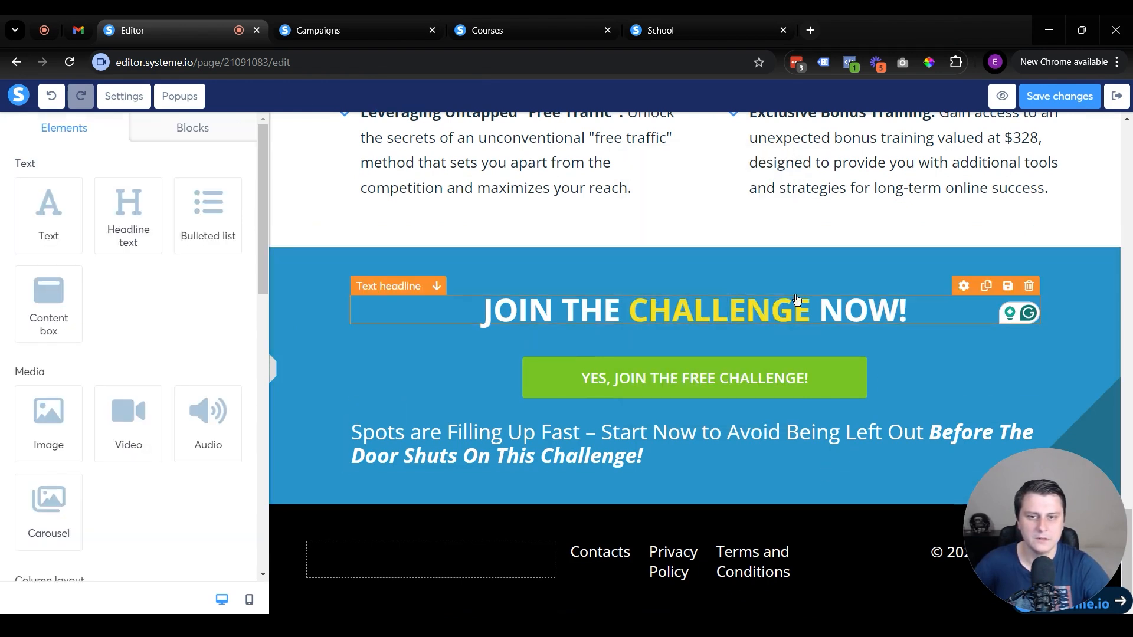
# Try to reduce the top margin of the "Spots are Filling Up Fast" text below the join button.
pyautogui.click(664, 464)
pyautogui.moveTo(264, 237); pyautogui.dragTo(281, 350)
pyautogui.click(51, 349)
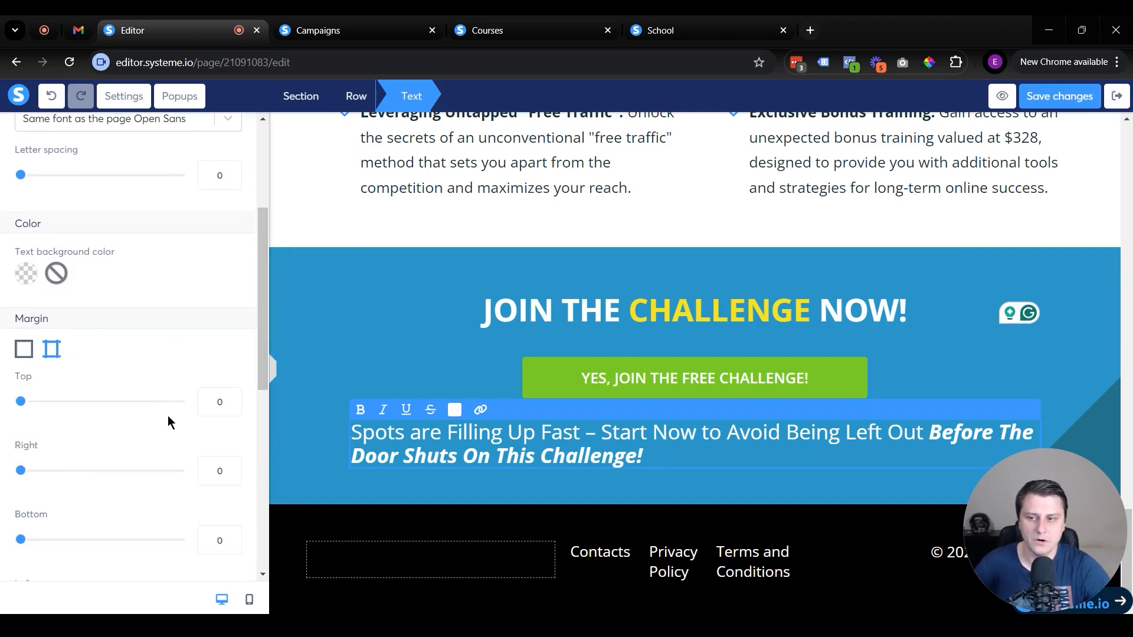
pyautogui.moveTo(26, 408)
pyautogui.mouseDown()
pyautogui.moveTo(118, 405)
pyautogui.moveTo(6, 407)
pyautogui.mouseUp()
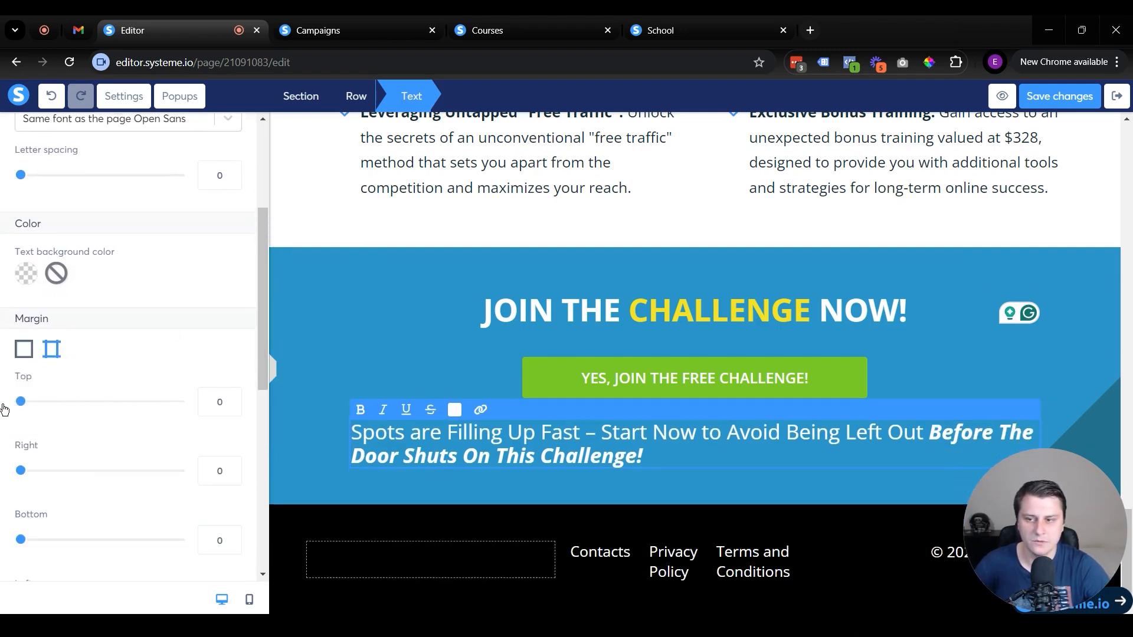
pyautogui.click(692, 467)
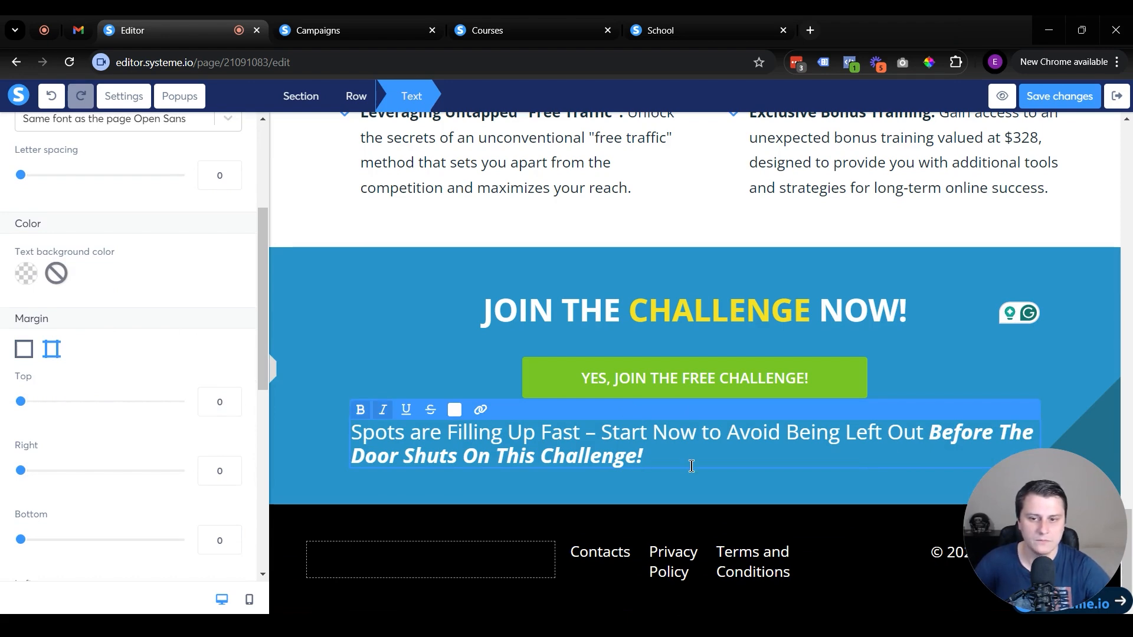
# Review the signup page's learning list, challenge call-to-action and participant sections in the mobile layout, and return to the desktop layout.
pyautogui.click(250, 601)
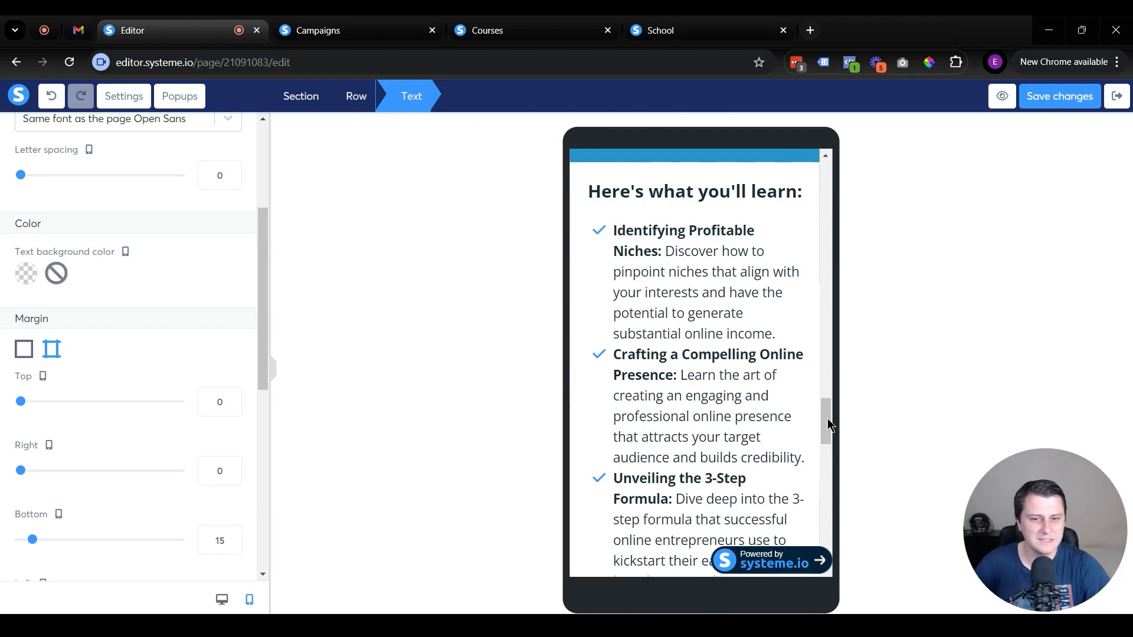
pyautogui.moveTo(826, 415); pyautogui.dragTo(813, 503)
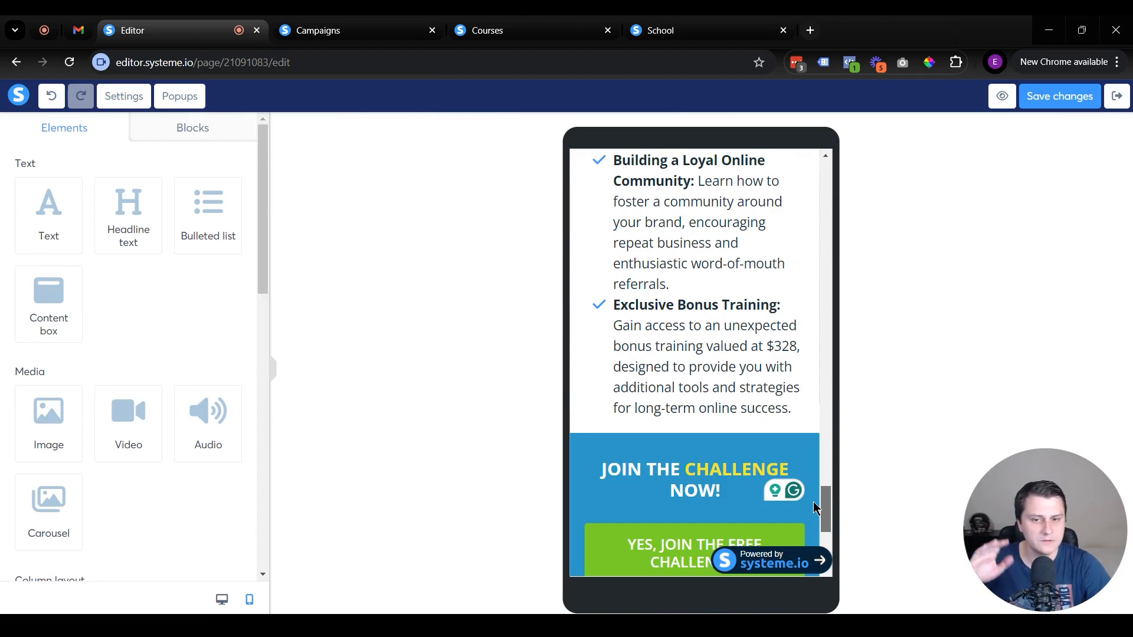
pyautogui.moveTo(814, 508); pyautogui.dragTo(808, 274)
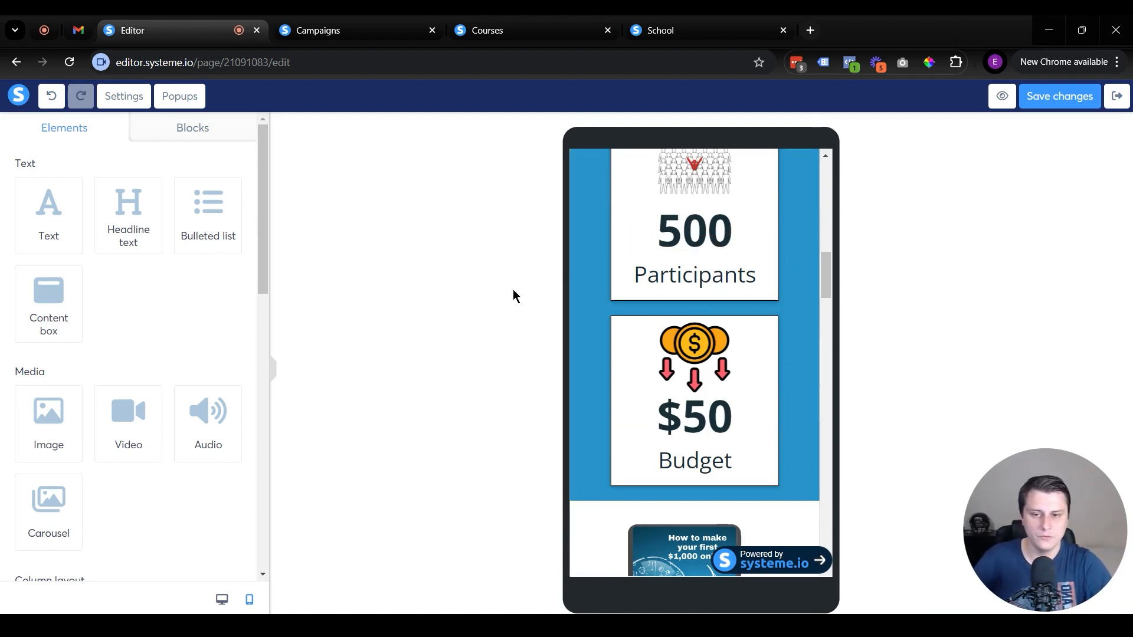
pyautogui.click(226, 600)
# Inspect the top headline section's margin and background settings and its background image upload options, without uploading an image.
pyautogui.scroll(15, 629, 370)
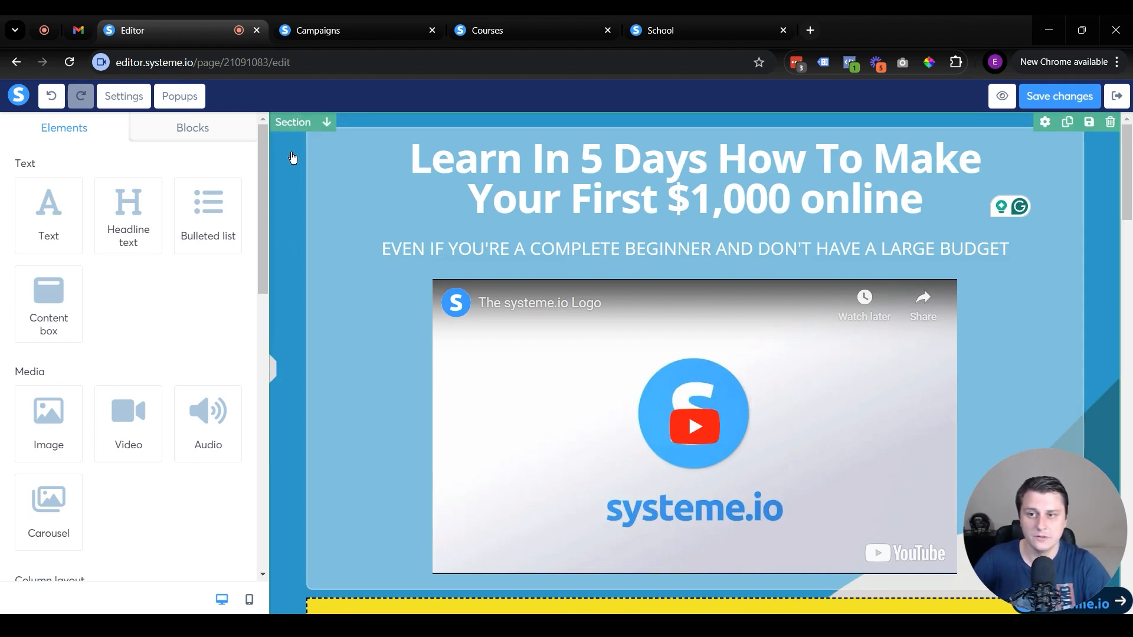
pyautogui.click(287, 185)
pyautogui.scroll(-6, 118, 236)
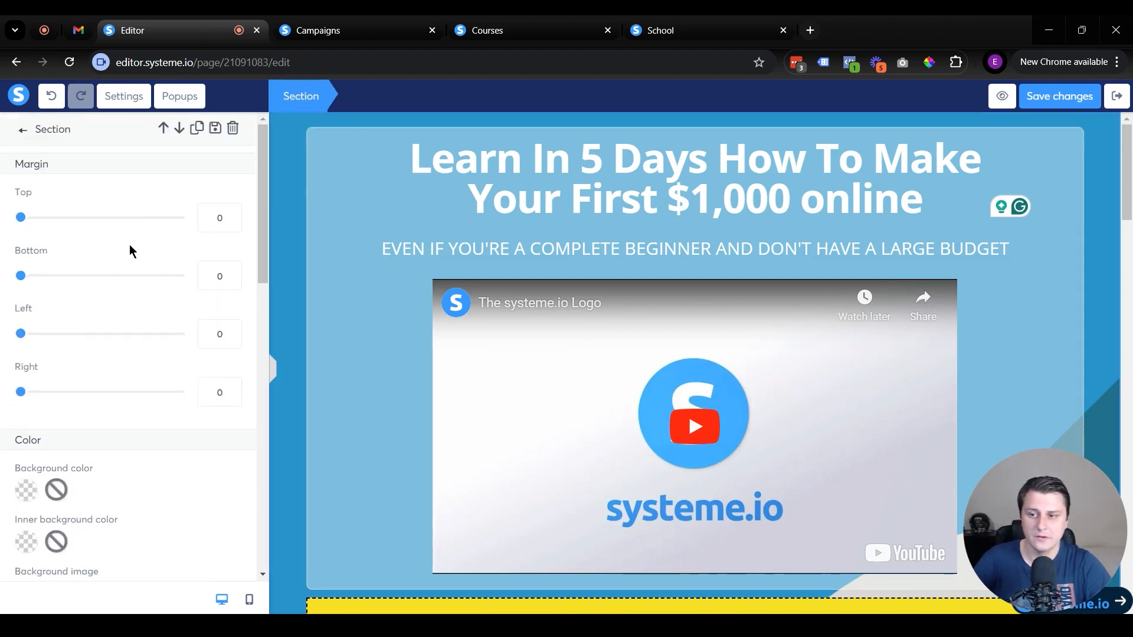
pyautogui.click(225, 236)
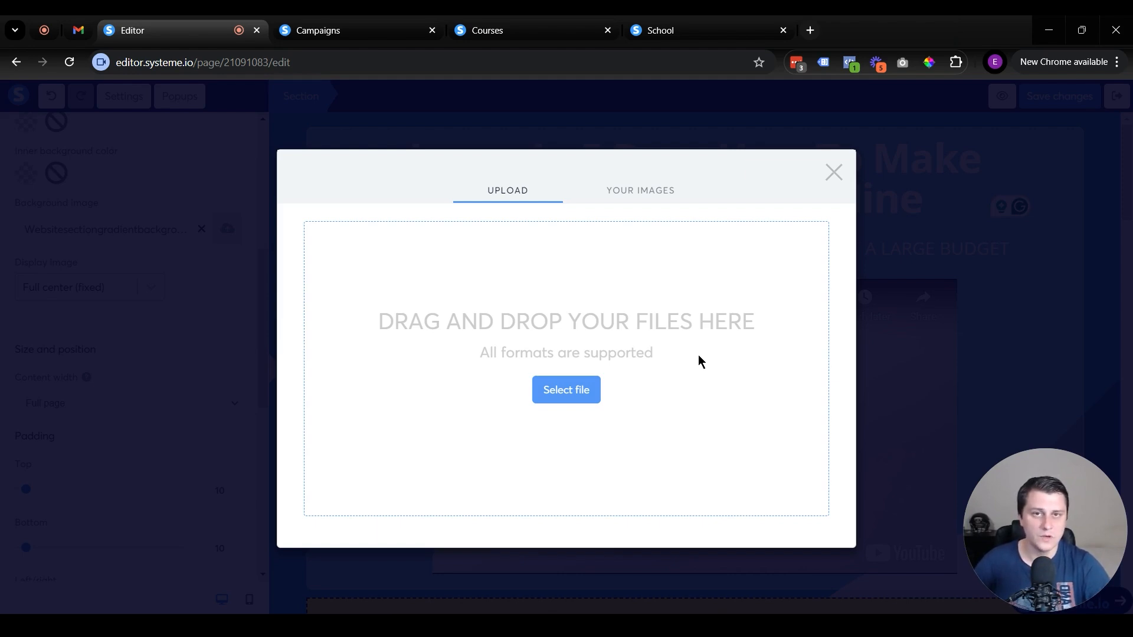
pyautogui.click(842, 173)
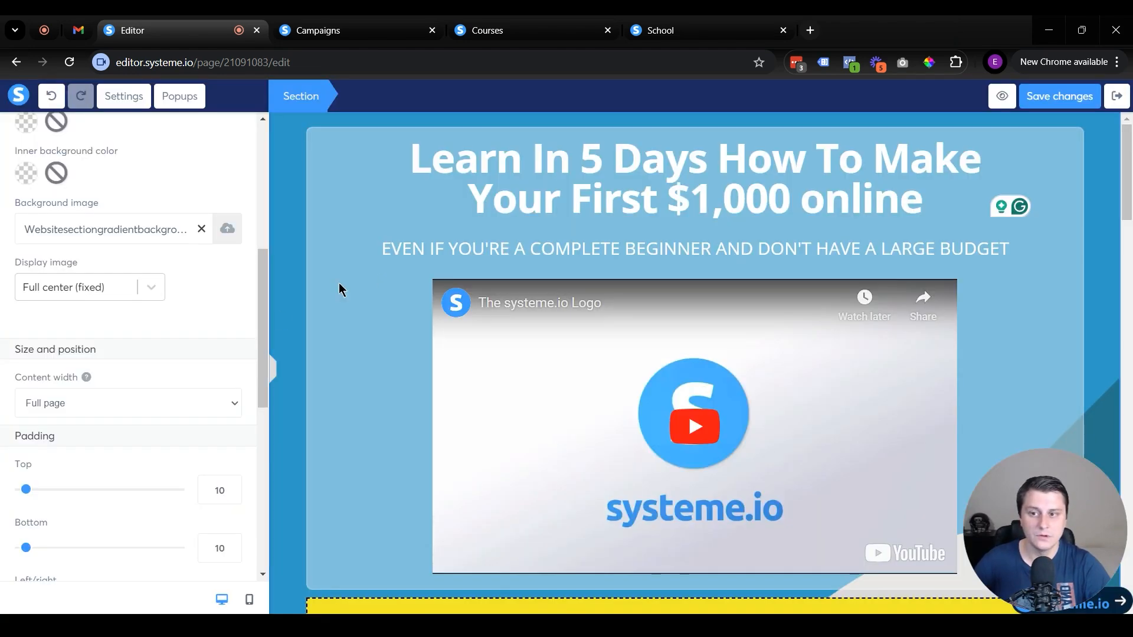
# Remove the top headline section's background image and set its background color to black (000000).
pyautogui.click(201, 230)
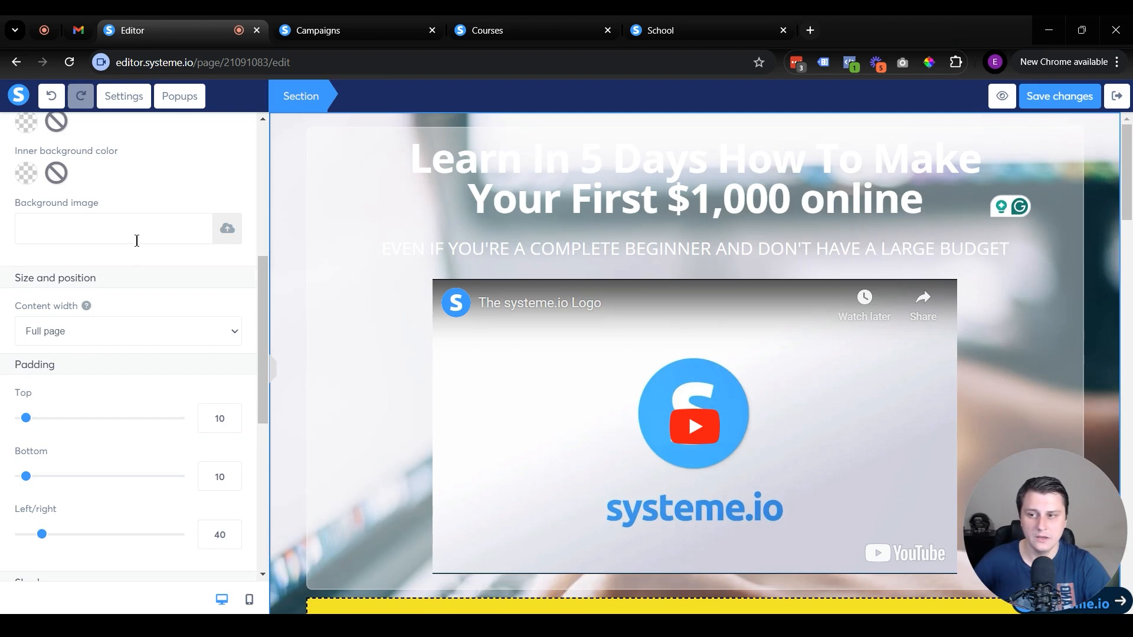
pyautogui.scroll(3, 36, 218)
pyautogui.click(27, 269)
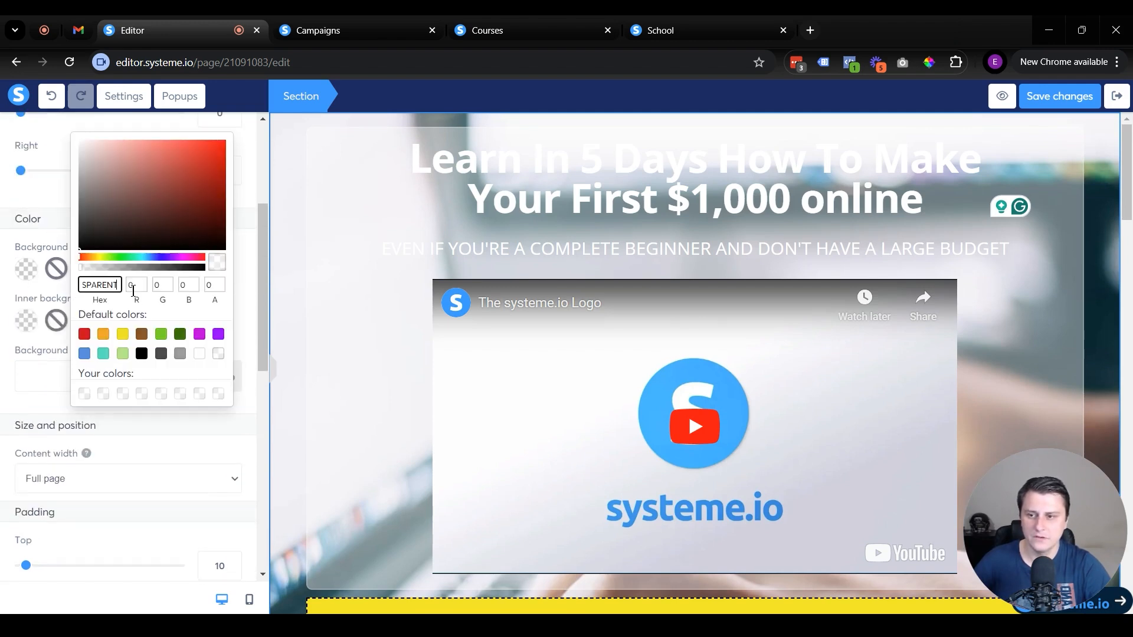
pyautogui.click(162, 356)
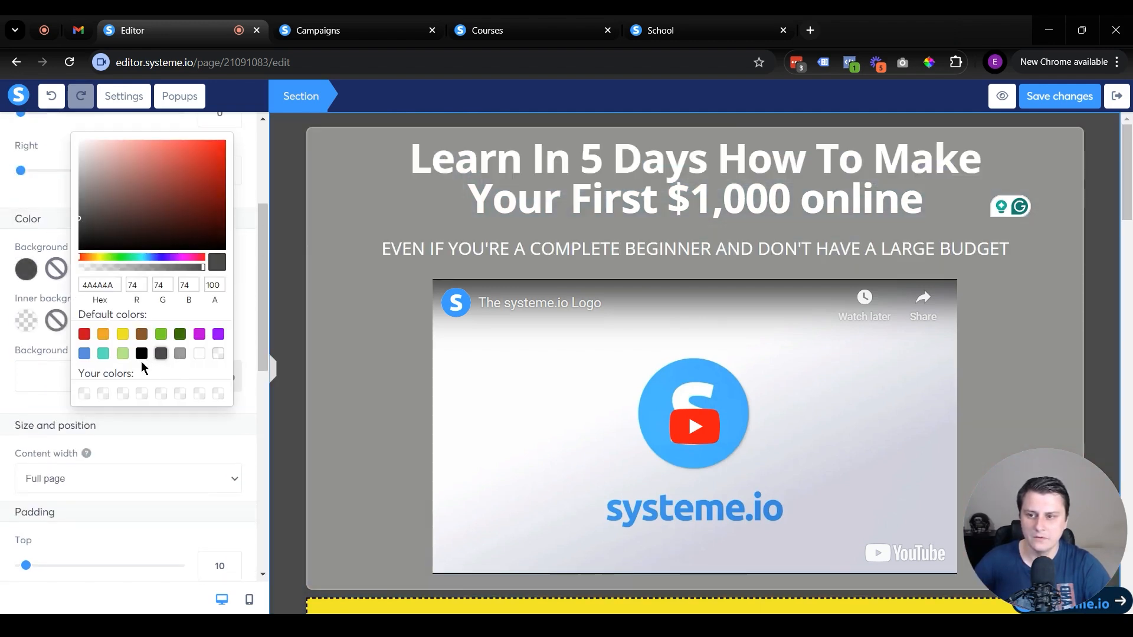
pyautogui.click(142, 356)
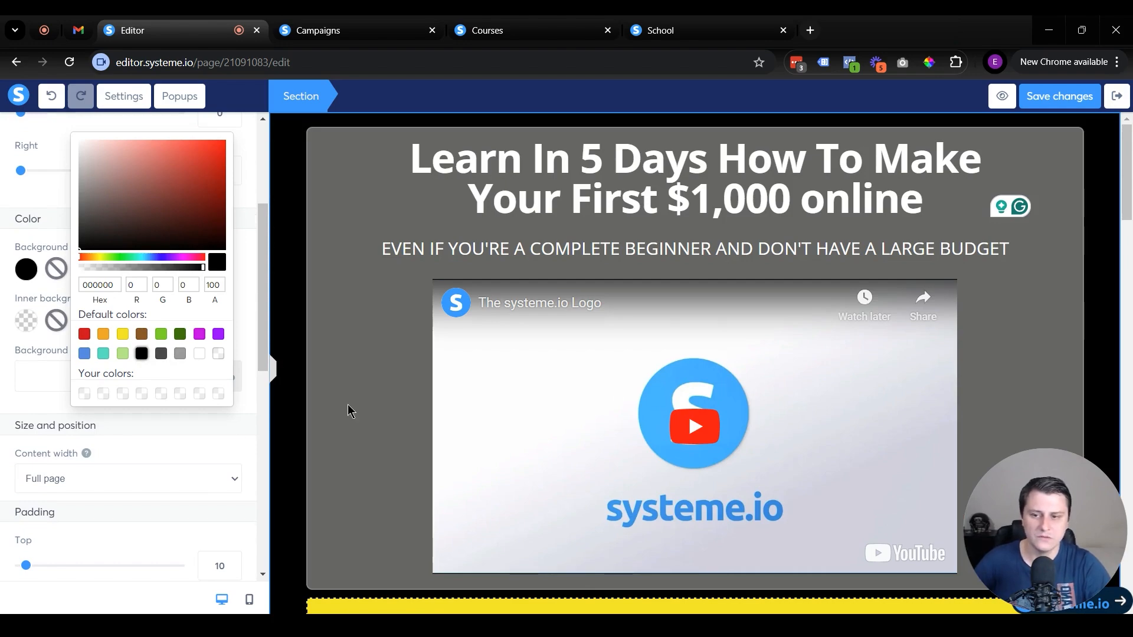
pyautogui.click(317, 397)
# Look over the signup page's sections, save the changes and leave the page editor.
pyautogui.scroll(-20, 417, 455)
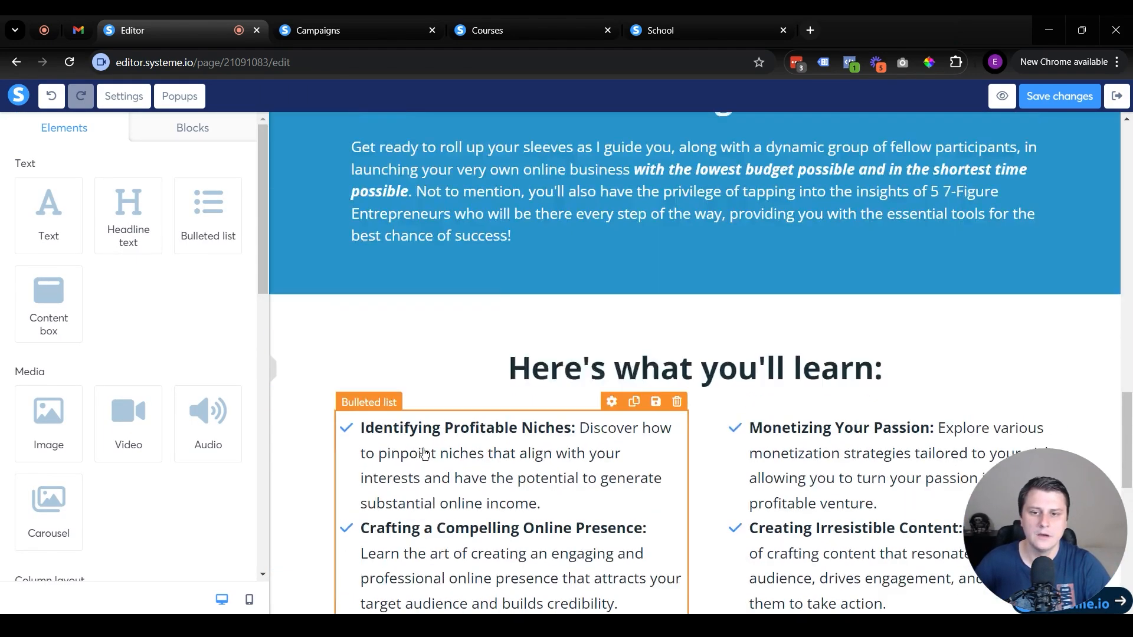
pyautogui.scroll(15, 424, 454)
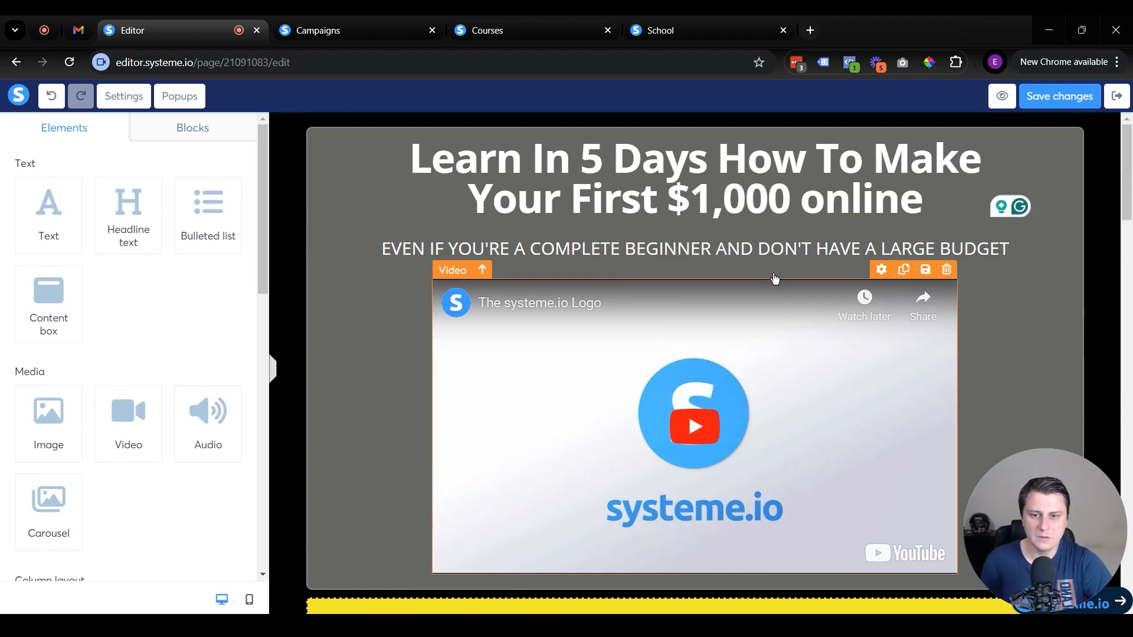
pyautogui.click(1117, 96)
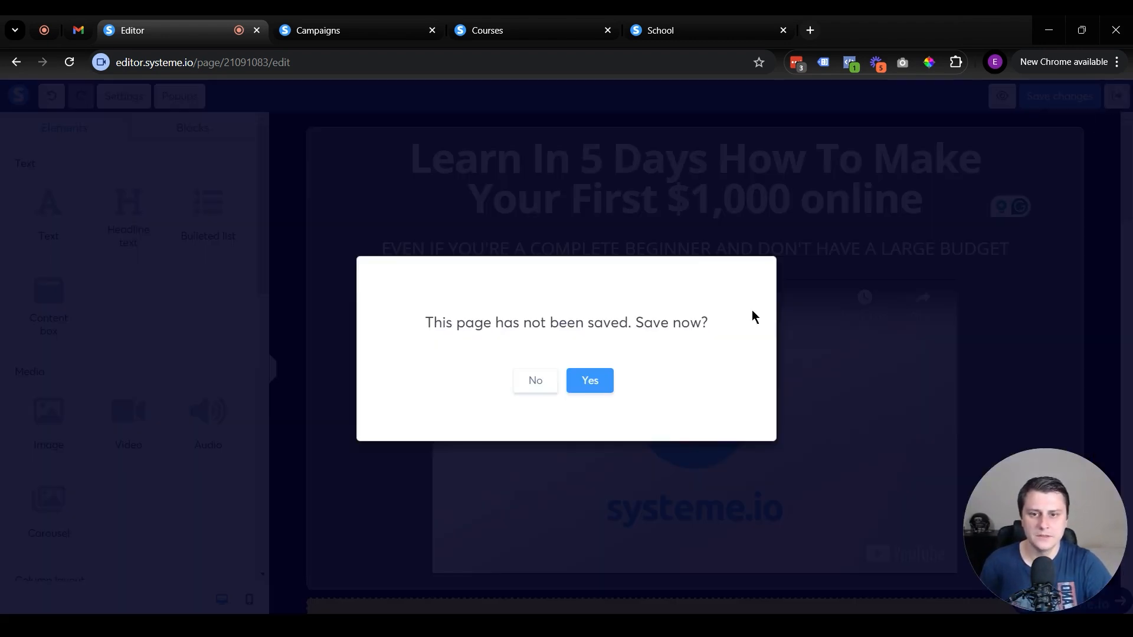
pyautogui.click(590, 382)
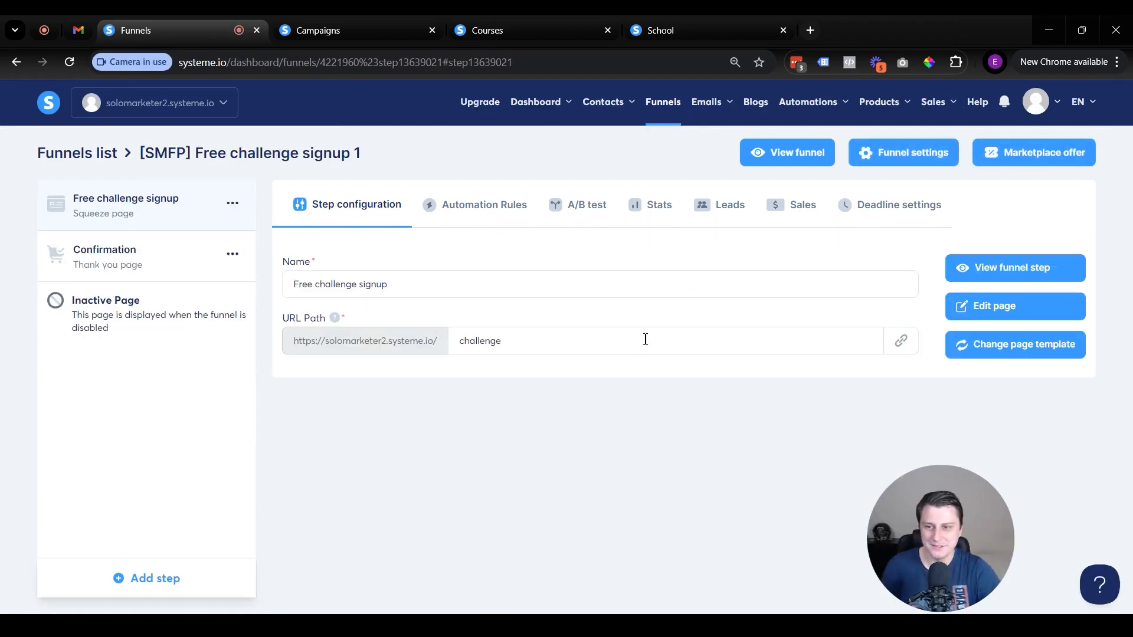
# Check the Confirmation page's text about the challenge access email in the editor, save the page and exit.
pyautogui.click(184, 281)
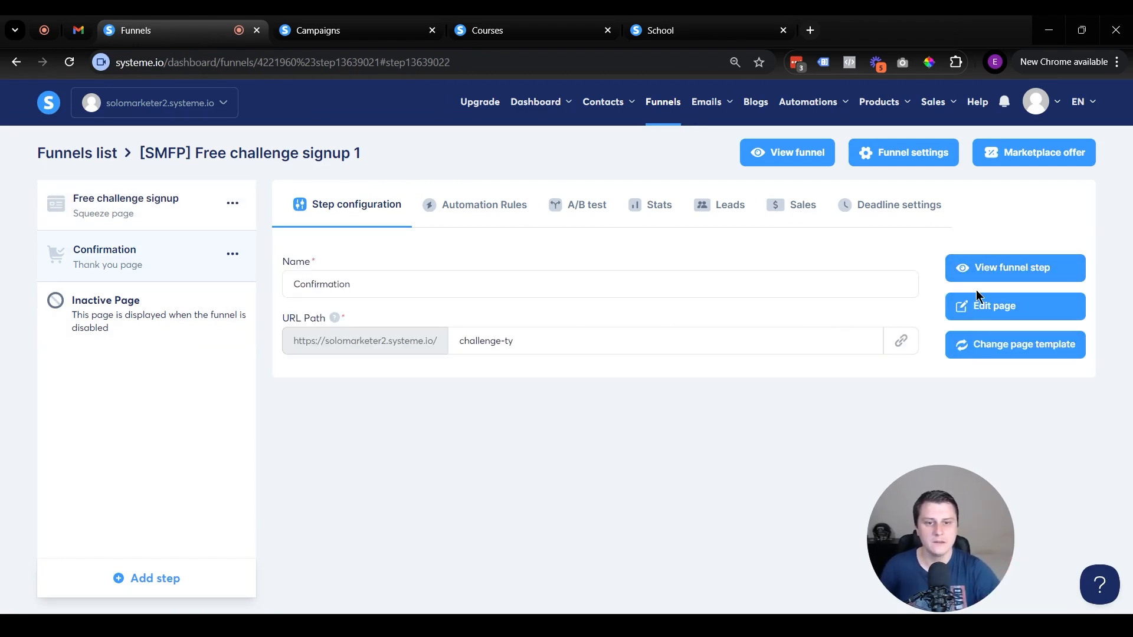
pyautogui.click(994, 308)
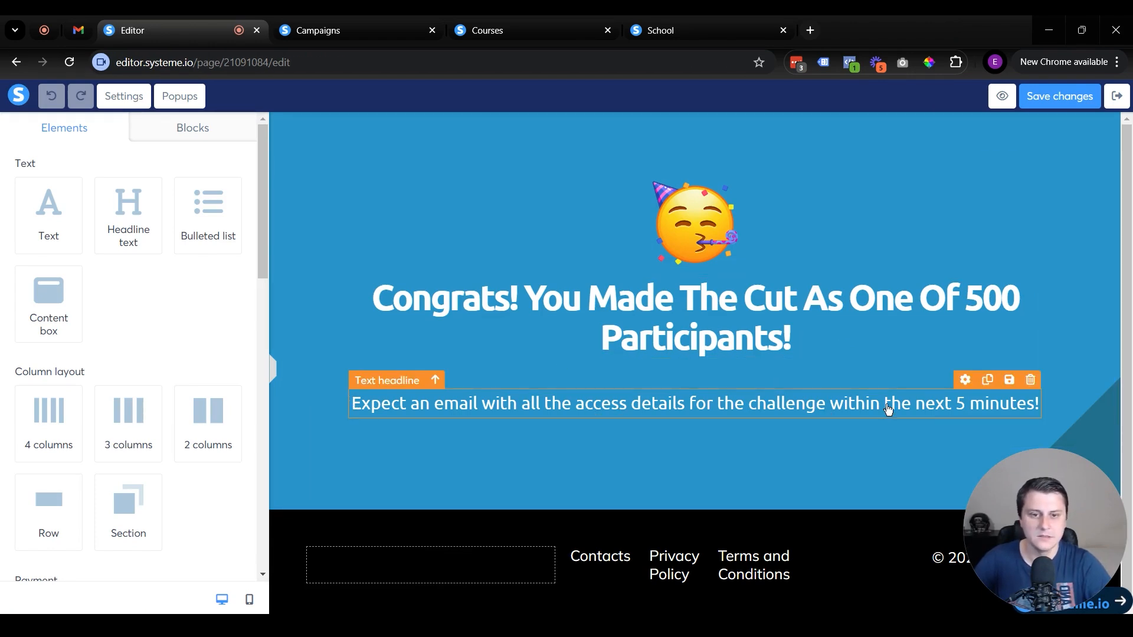
pyautogui.click(923, 405)
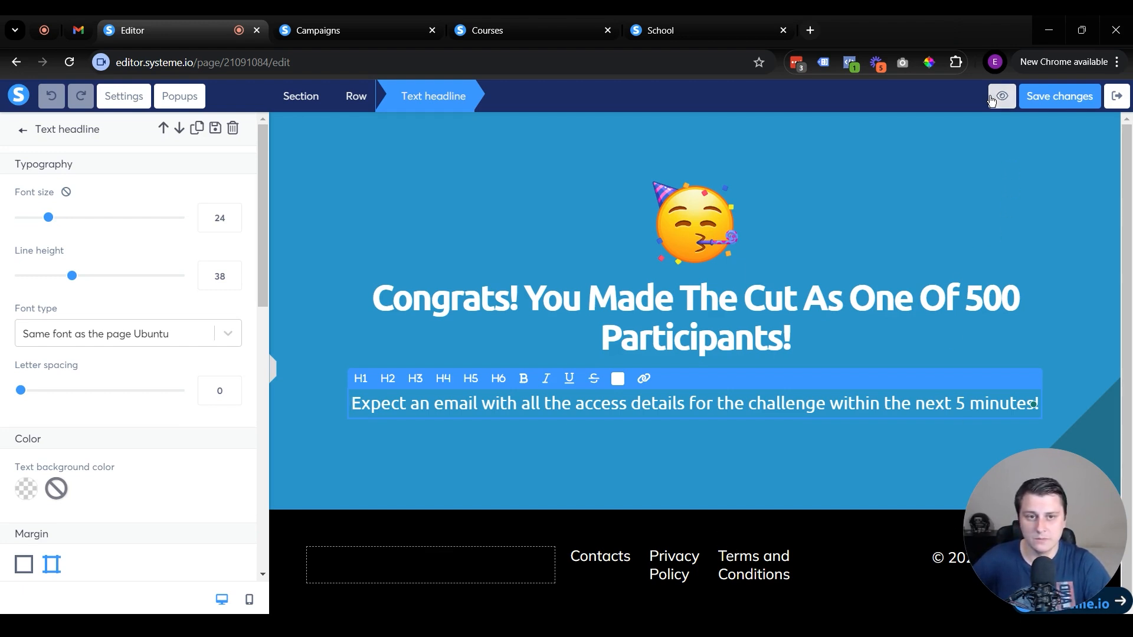
pyautogui.click(1092, 99)
pyautogui.click(1117, 97)
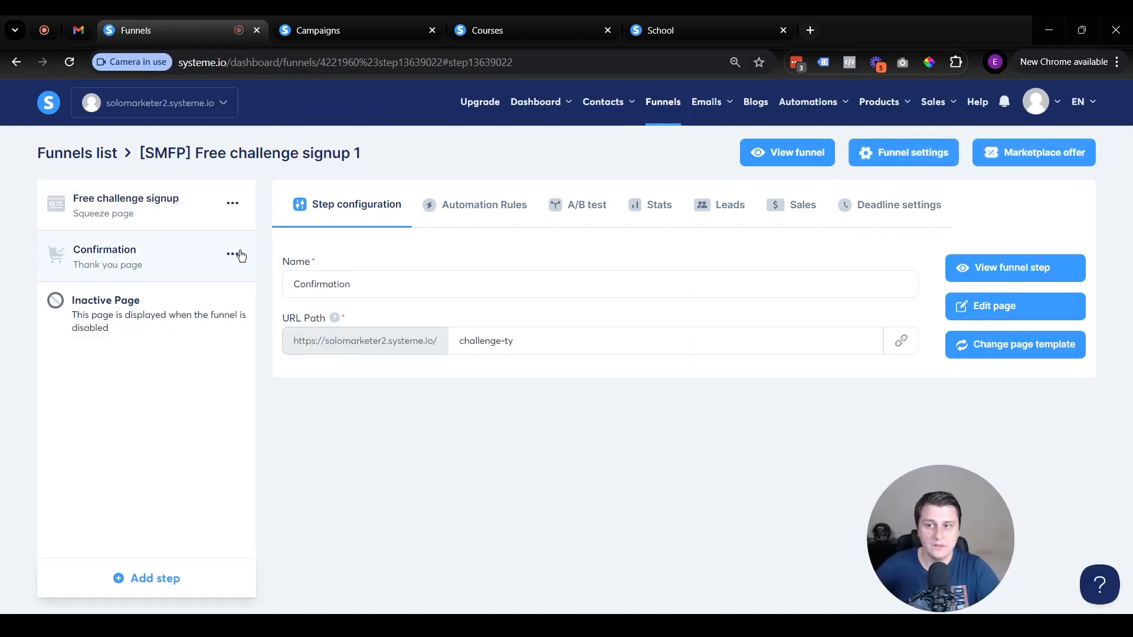
# Add an automation rule to the Free challenge signup step with the Funnel step form subscribed trigger.
pyautogui.click(161, 205)
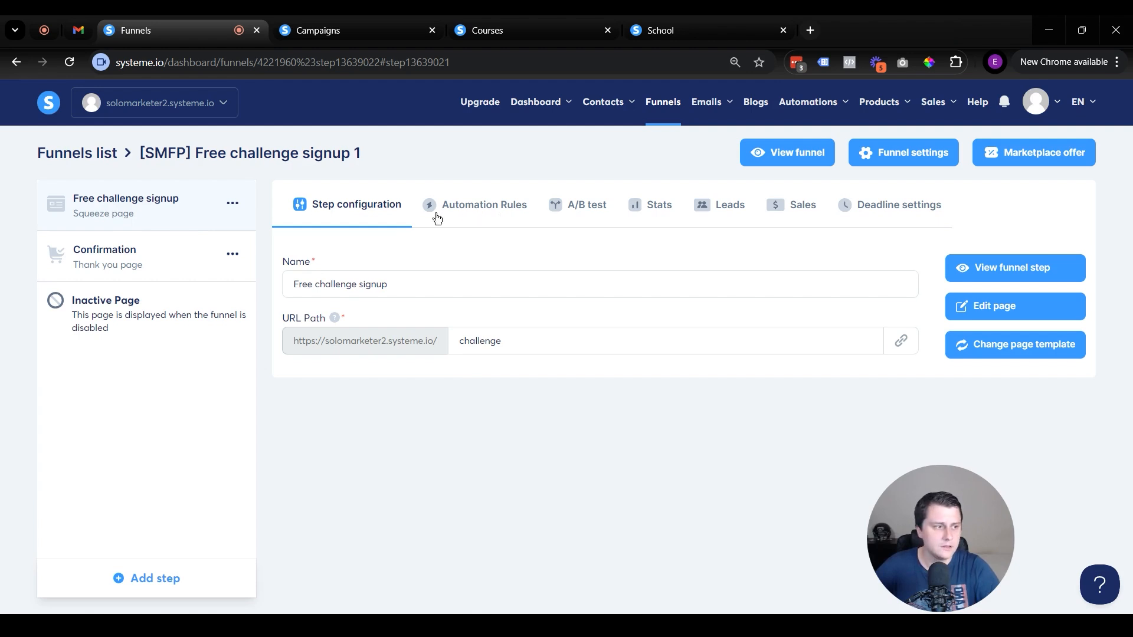
pyautogui.click(480, 213)
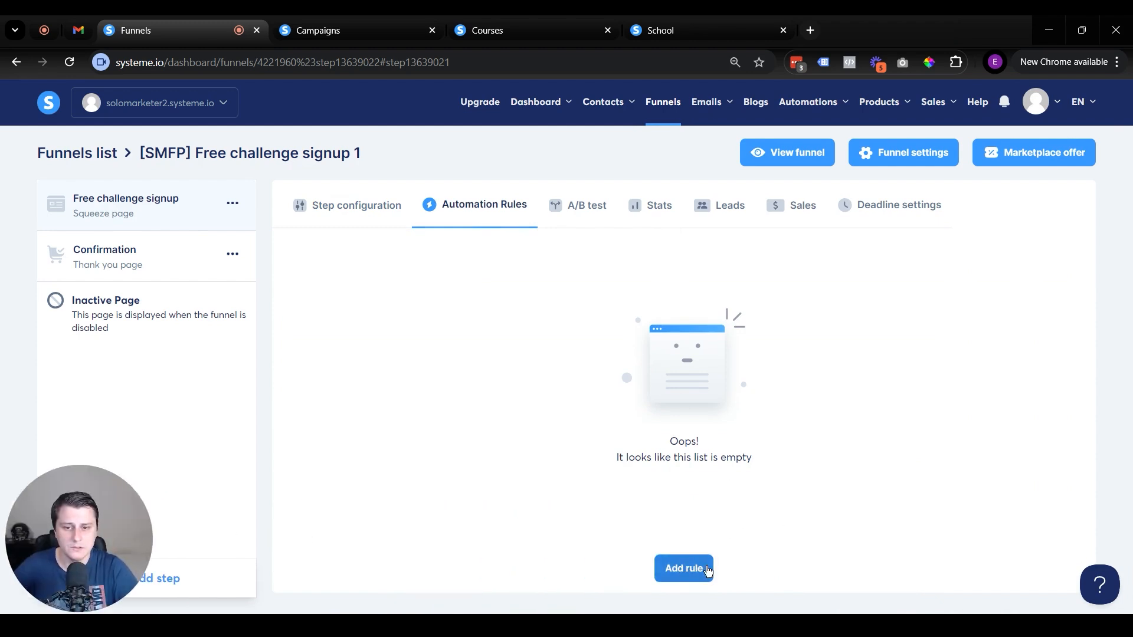
pyautogui.click(685, 570)
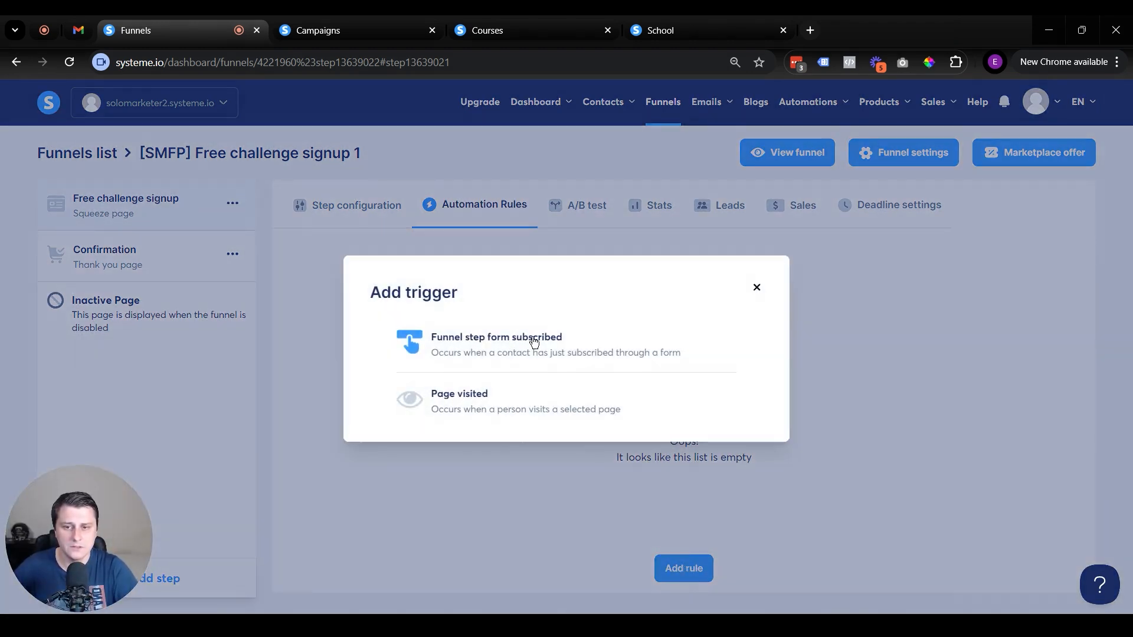
pyautogui.click(510, 350)
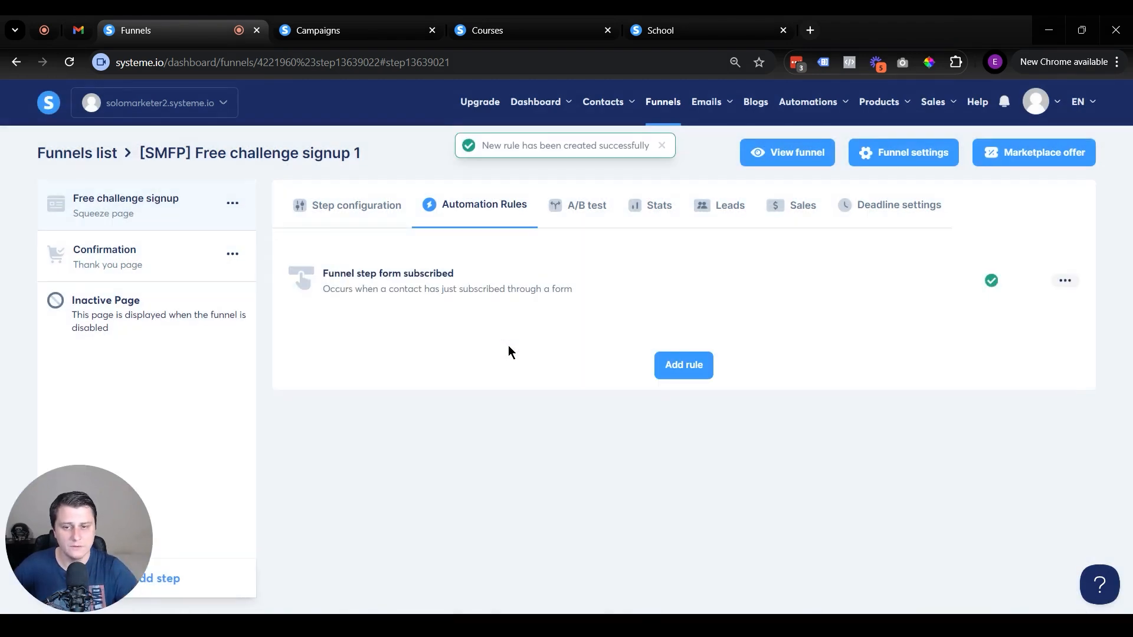
# Add a Subscribe to campaign action for "[SMF] Challenge signup confirmation" to the form-subscribed rule and save it.
pyautogui.click(1064, 281)
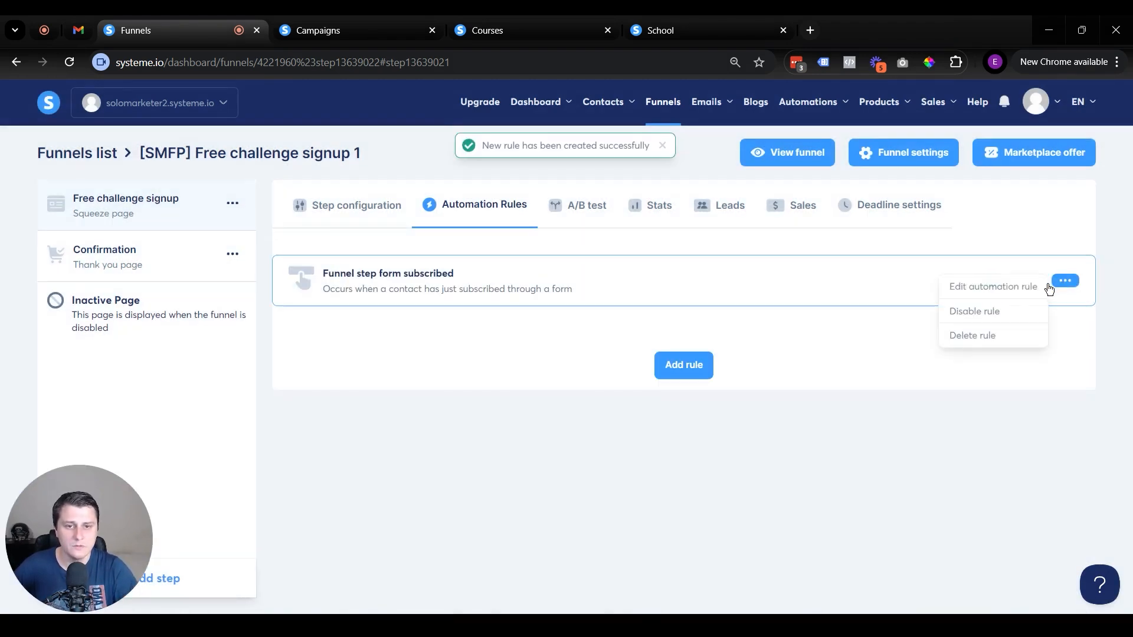
pyautogui.click(1008, 291)
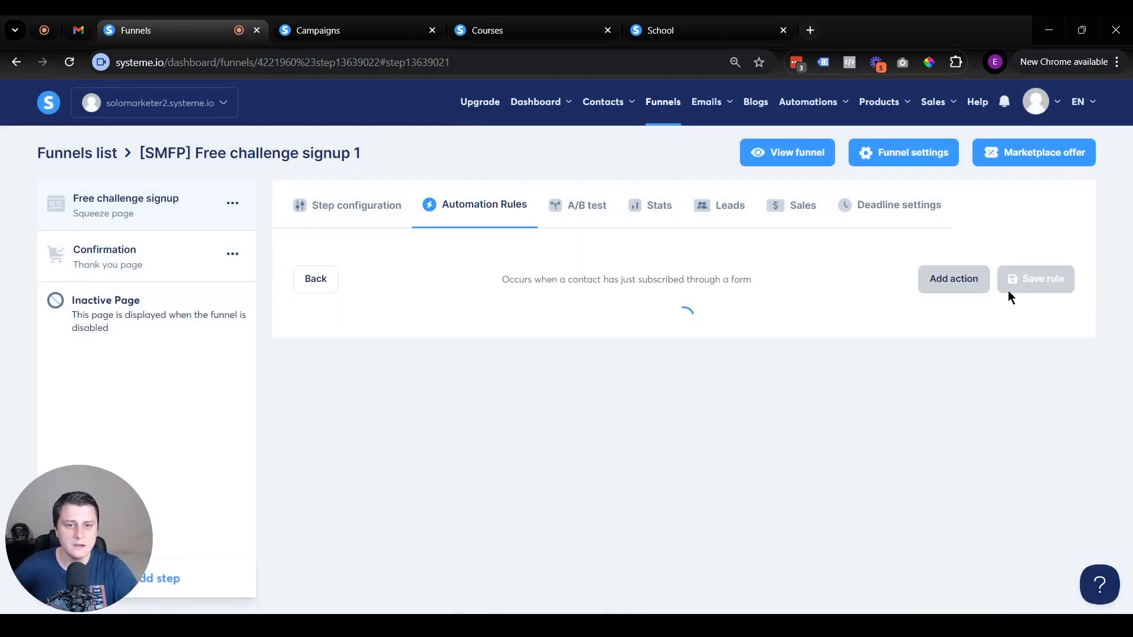
pyautogui.click(956, 282)
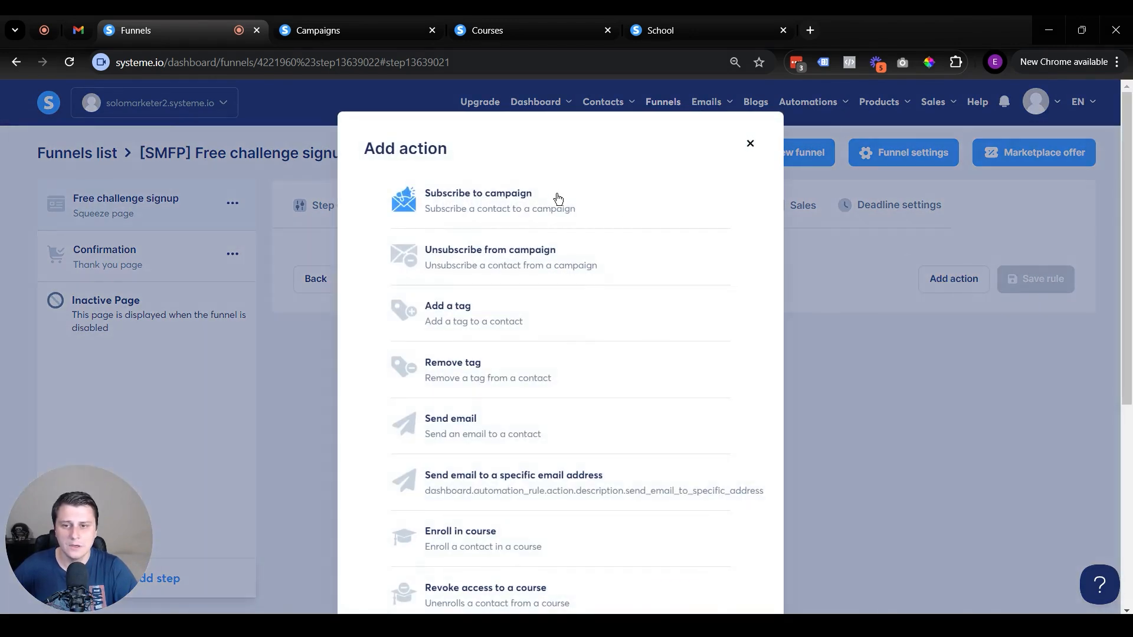
pyautogui.click(558, 197)
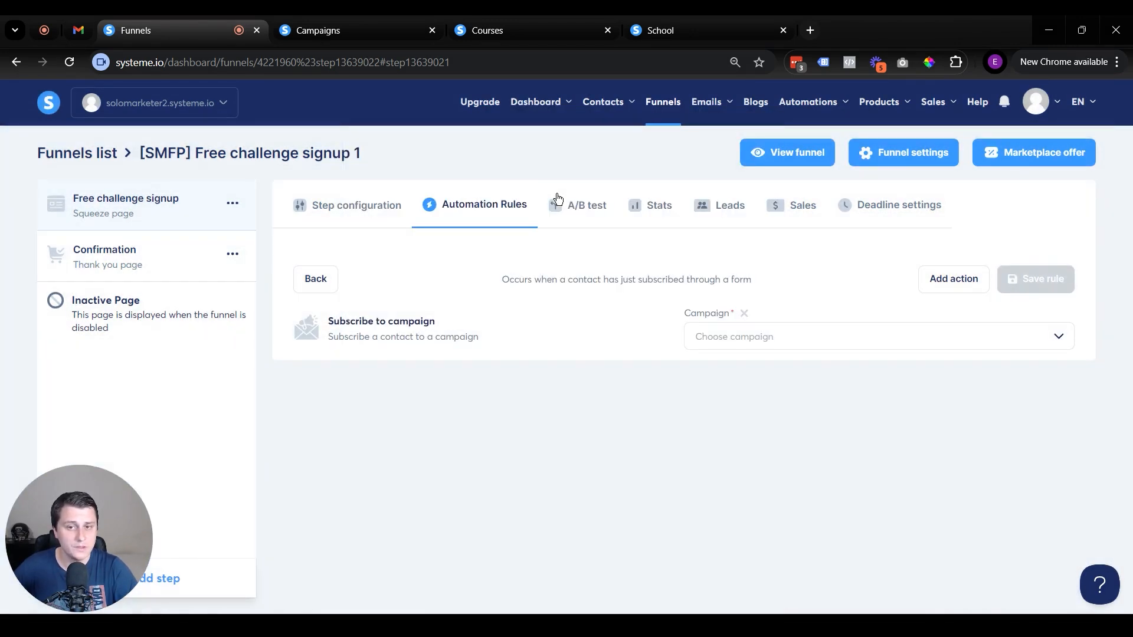
pyautogui.click(809, 348)
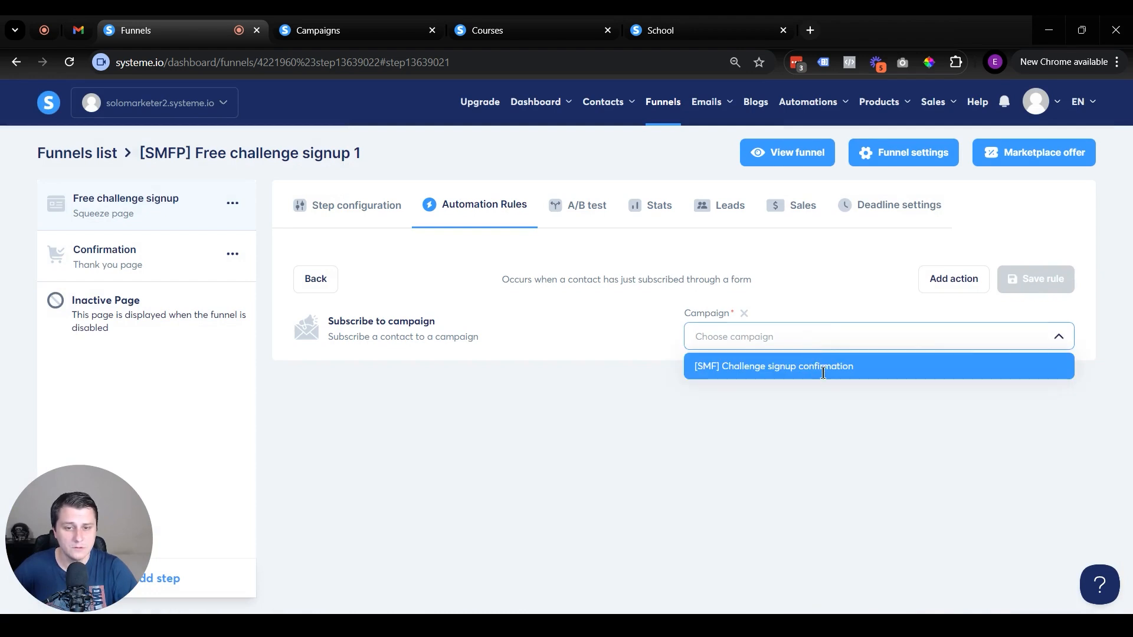
pyautogui.click(823, 372)
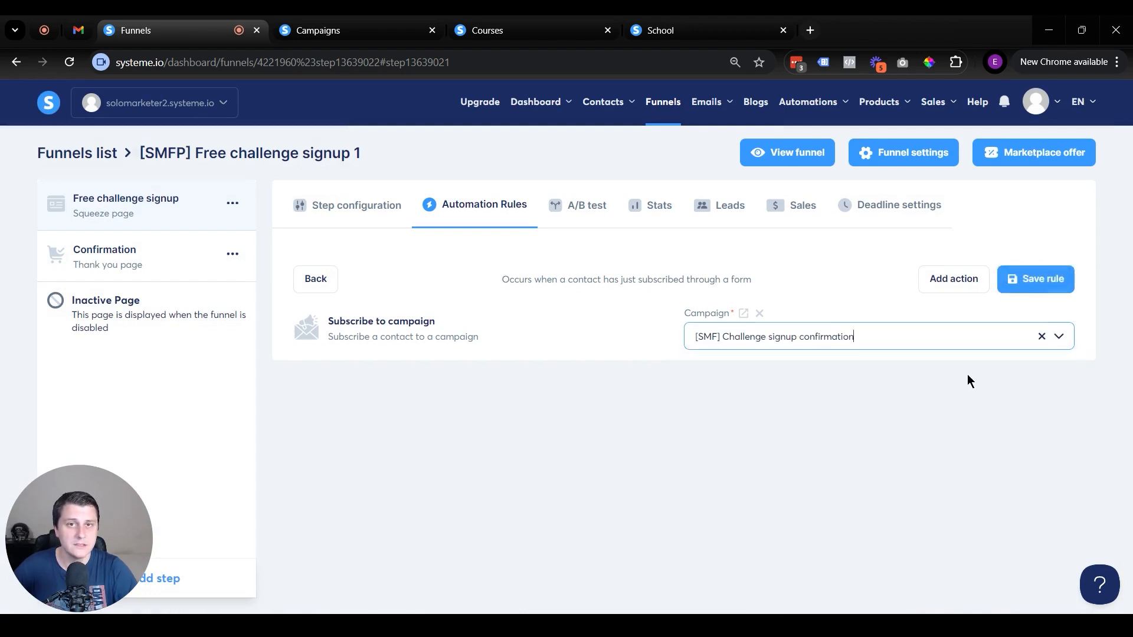
pyautogui.click(1050, 281)
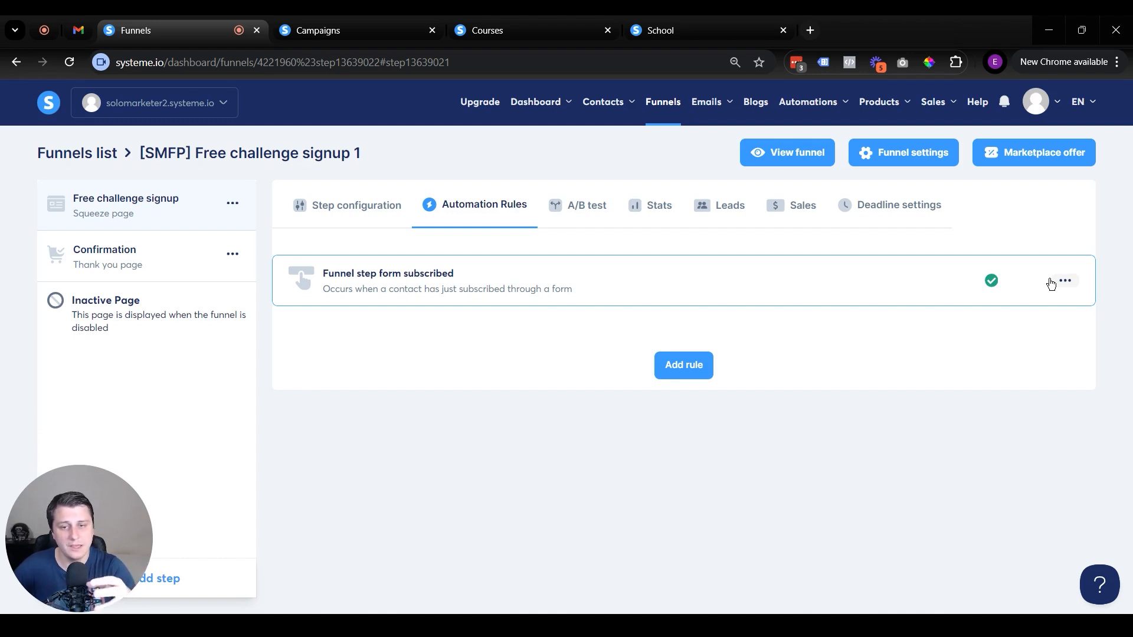
# Edit the Funnel step form subscribed rule and add an Enroll in course action to it.
pyautogui.click(1062, 281)
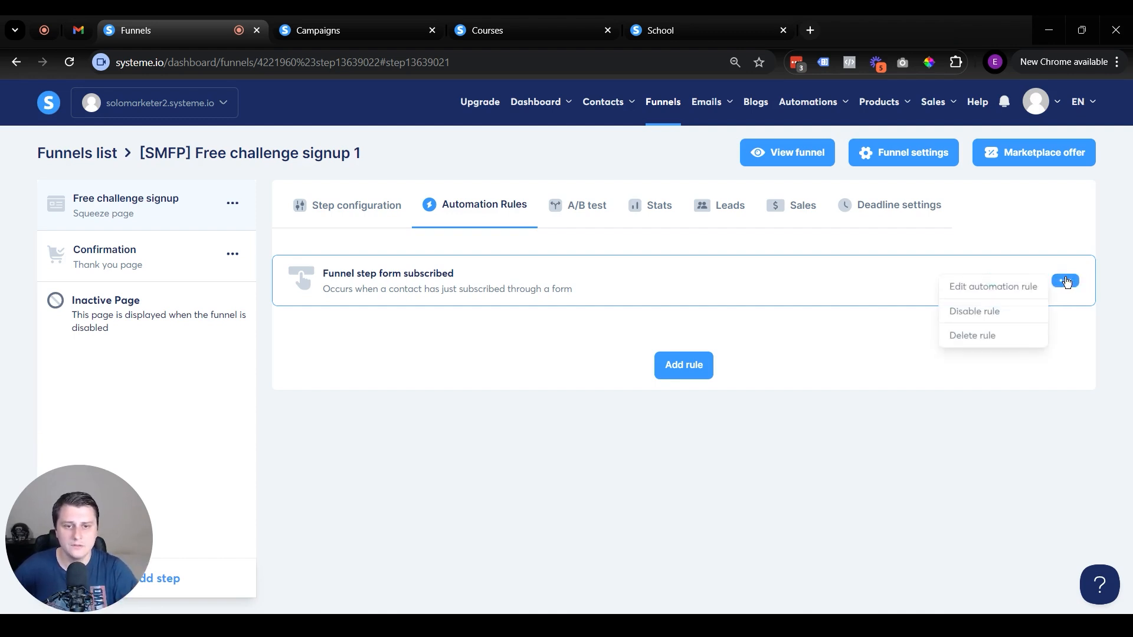
pyautogui.click(979, 287)
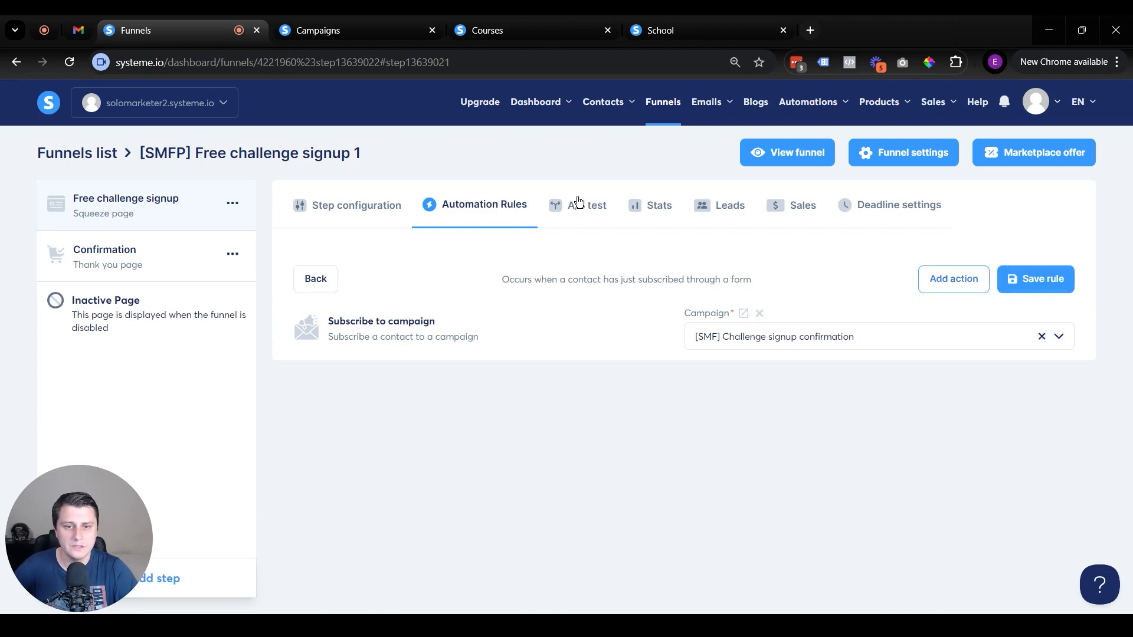
pyautogui.click(953, 279)
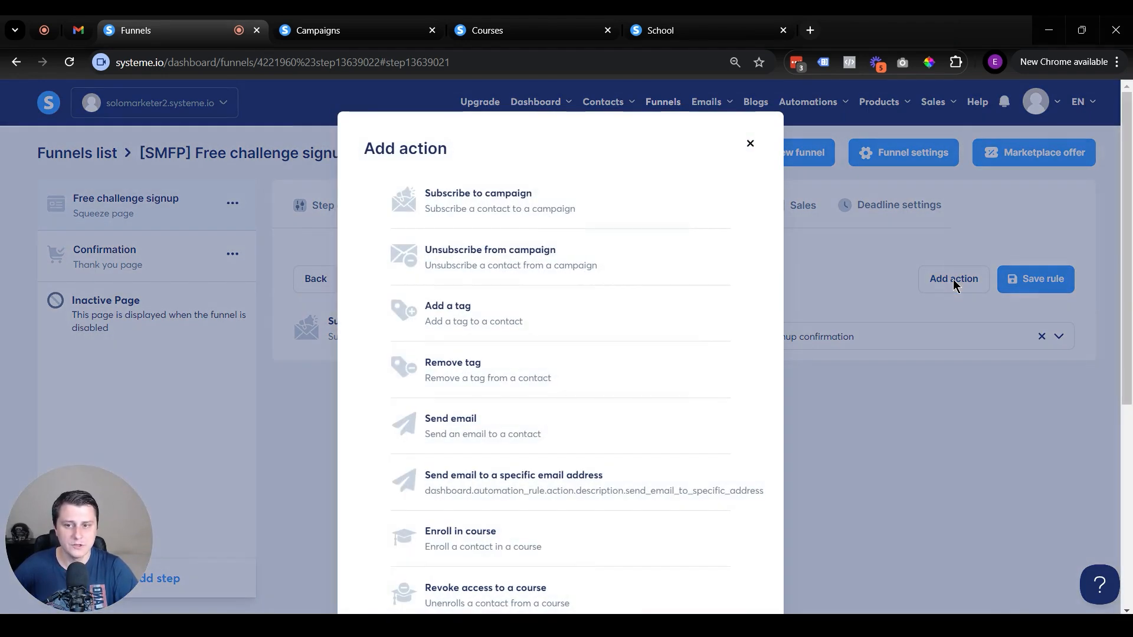
pyautogui.scroll(-4, 515, 334)
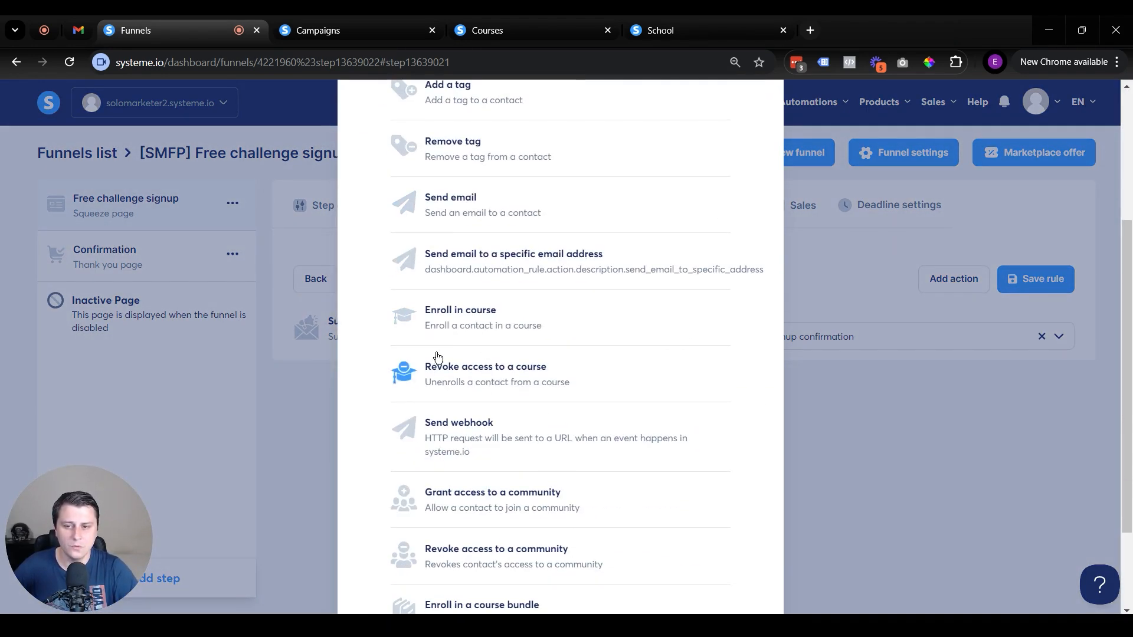
pyautogui.click(506, 325)
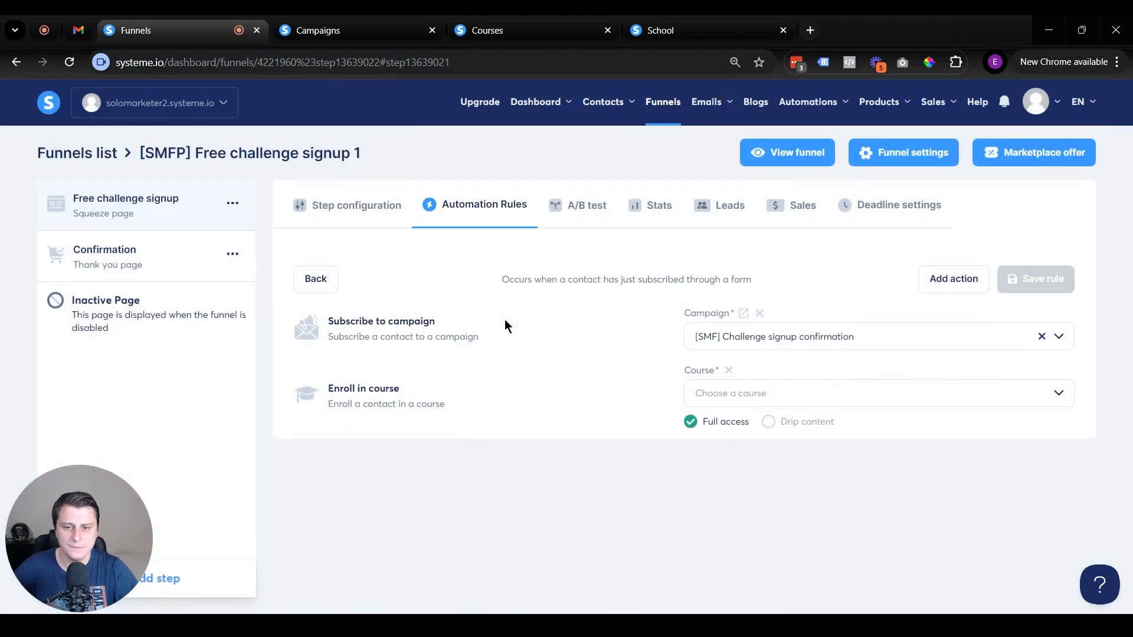
# Assign the "[SMF] Basic course template" course to the enrollment action with Drip content access and save the rule.
pyautogui.click(788, 394)
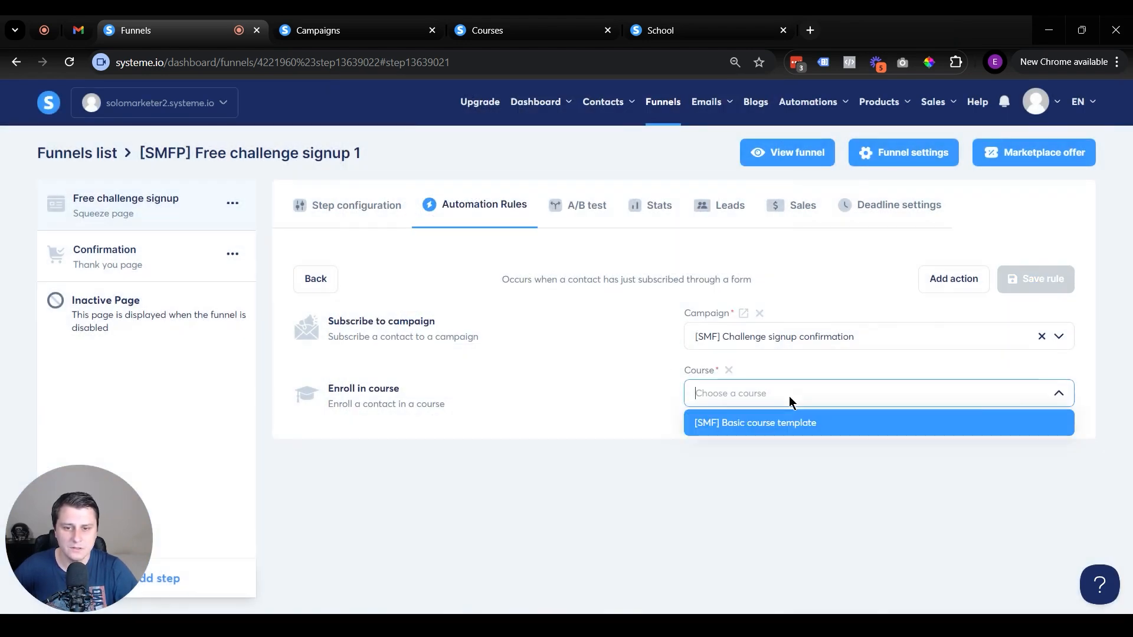
pyautogui.click(788, 428)
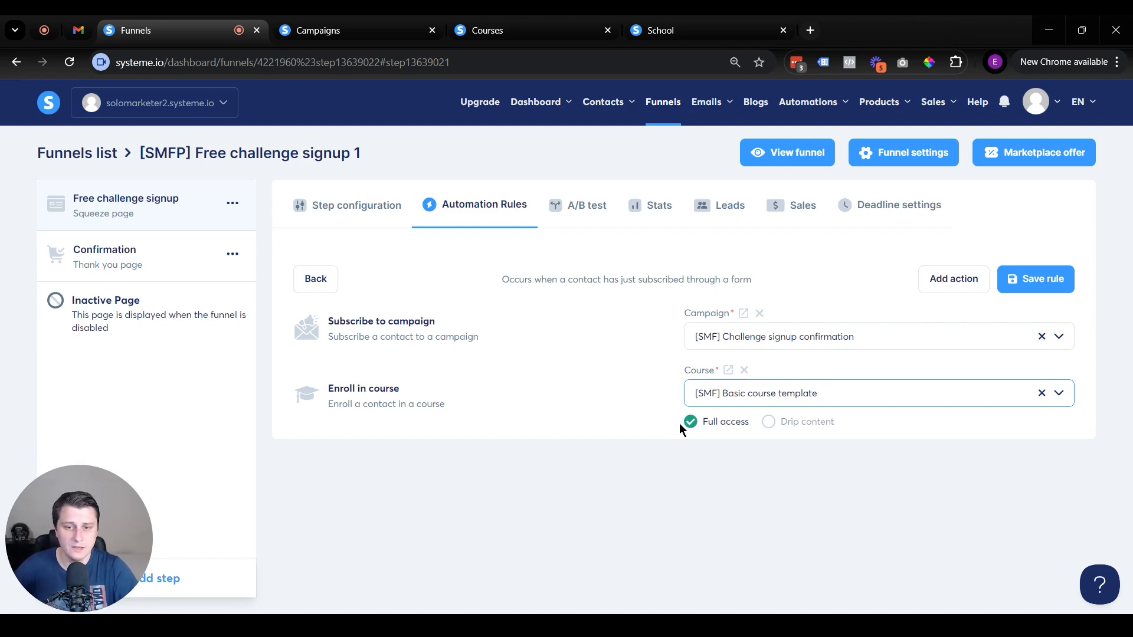
pyautogui.click(770, 423)
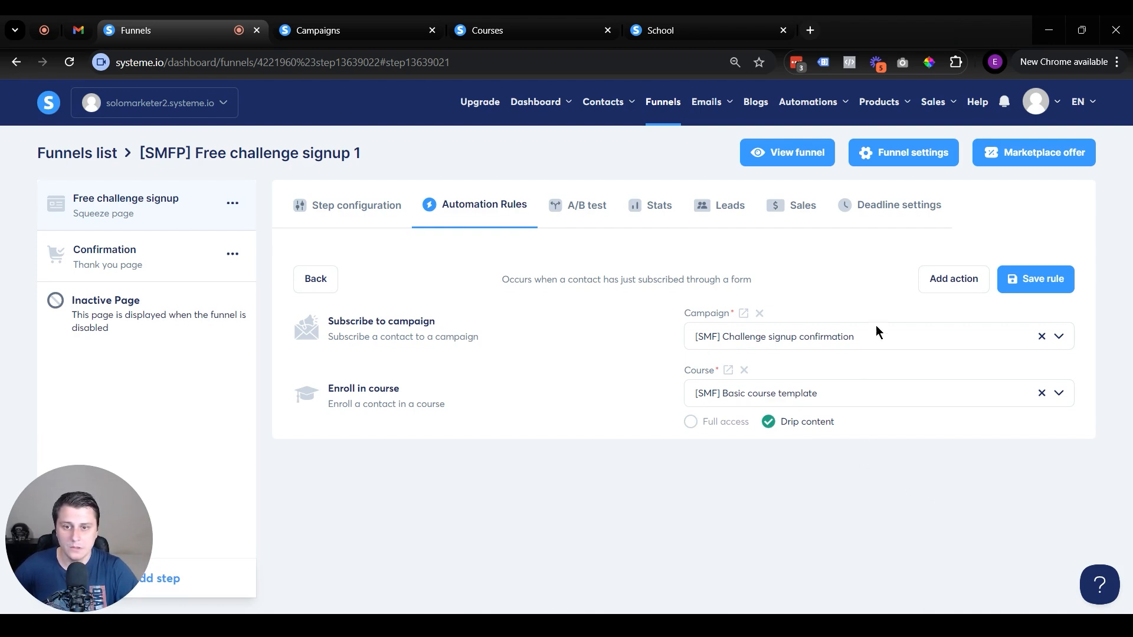
pyautogui.click(1014, 278)
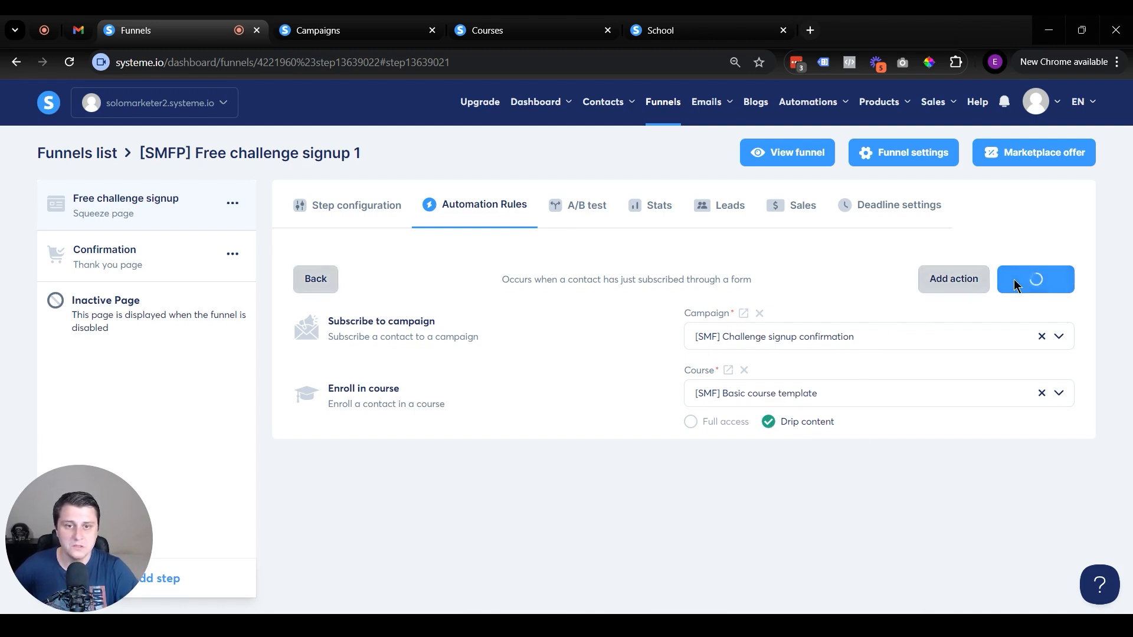
# Copy the Free challenge signup step's URL from its configuration and open the live page in a new browser tab.
pyautogui.click(347, 226)
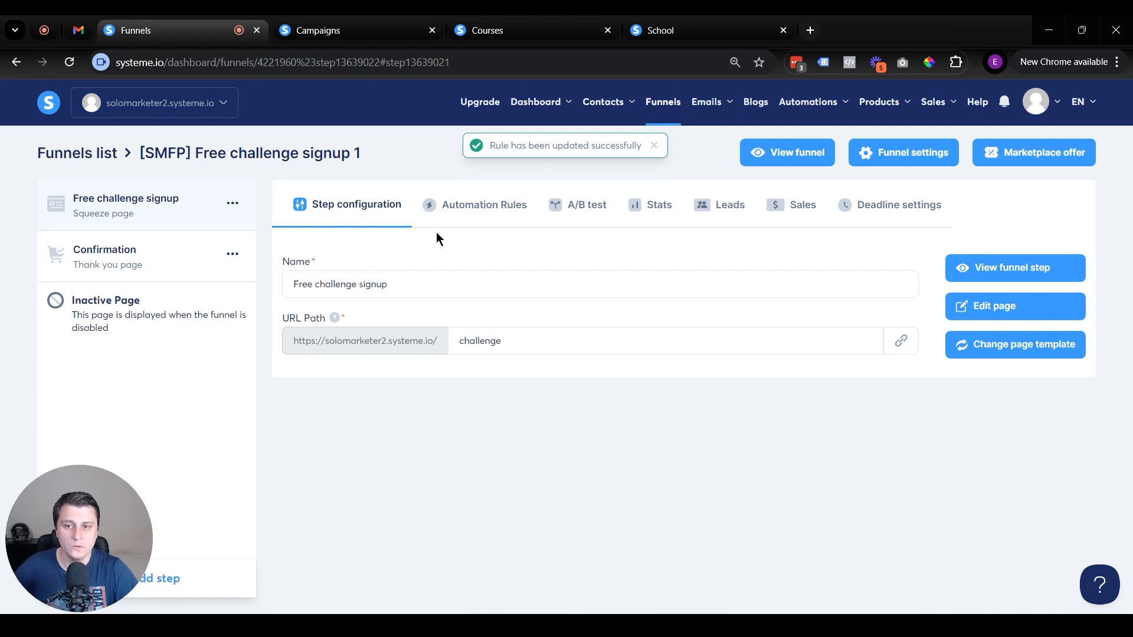
pyautogui.click(899, 340)
pyautogui.hotkey('ctrl', 'f')
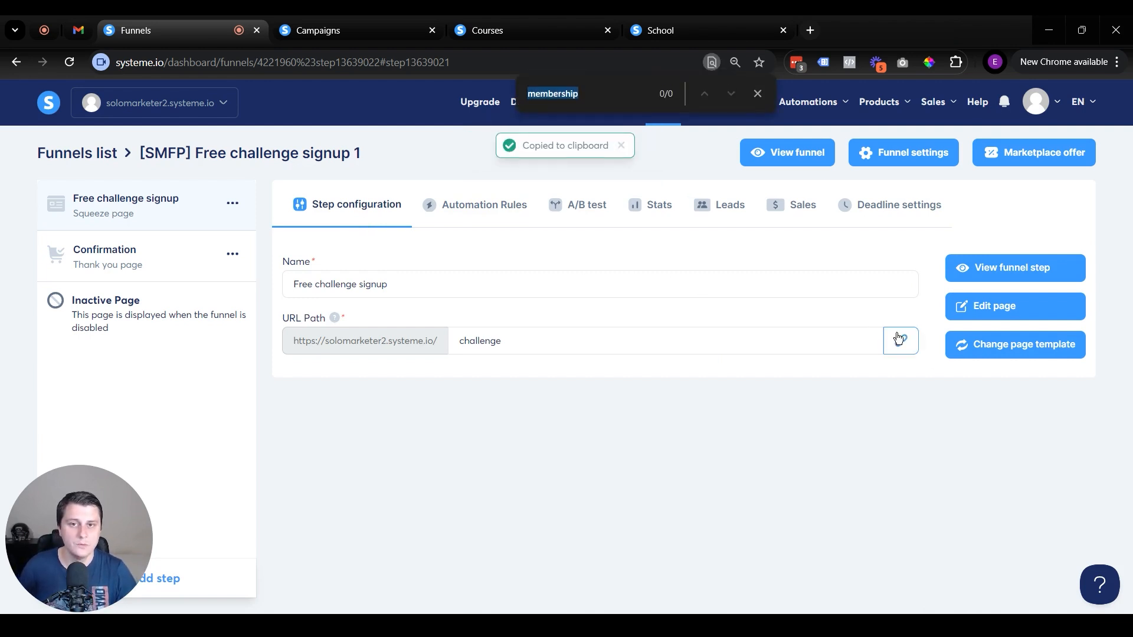
pyautogui.press('Escape')
pyautogui.hotkey('ctrl', 't')
pyautogui.hotkey('ctrl', 'v')
pyautogui.press('Return')
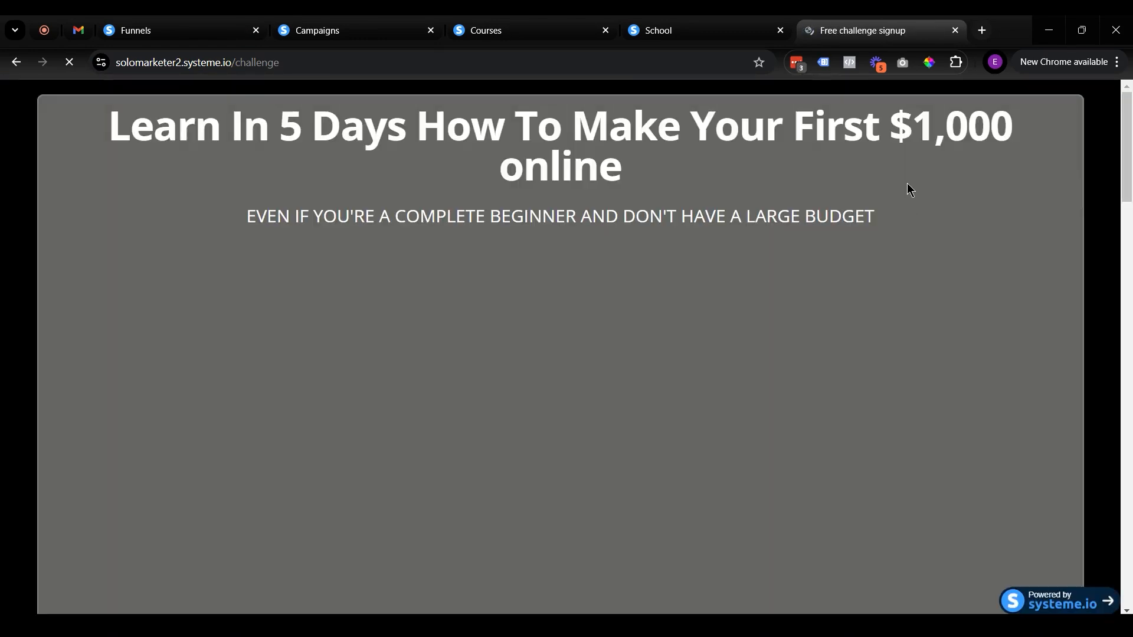
# Look over the live challenge page from its headline through the countdown to the signup form, and close the page.
pyautogui.scroll(-10, 762, 228)
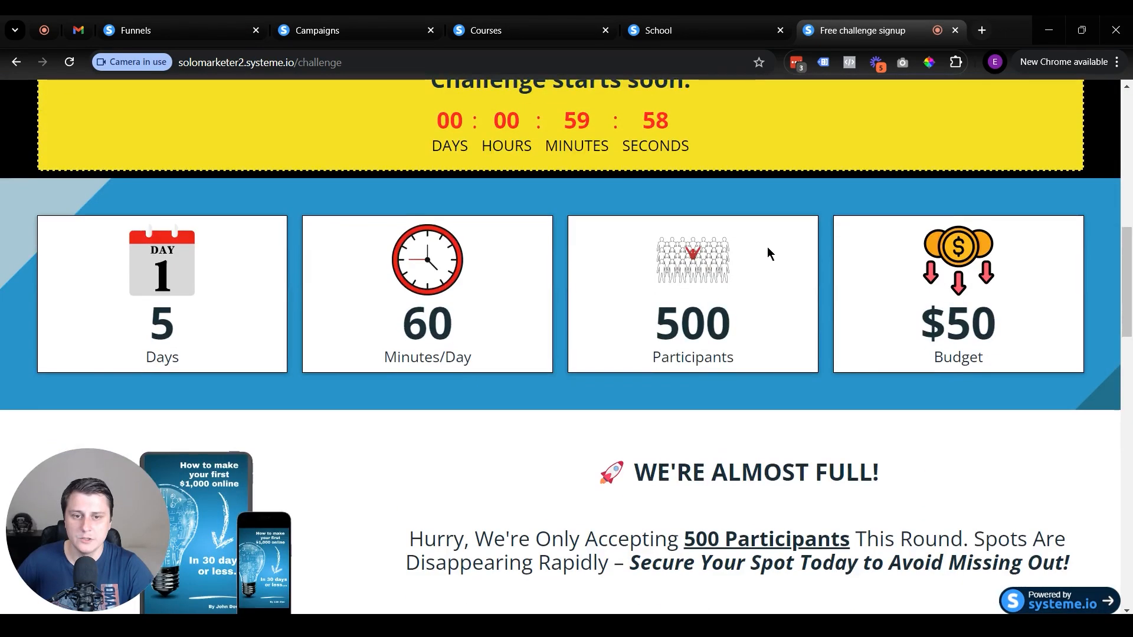
pyautogui.scroll(10, 767, 246)
pyautogui.scroll(-10, 779, 245)
pyautogui.scroll(-4, 791, 245)
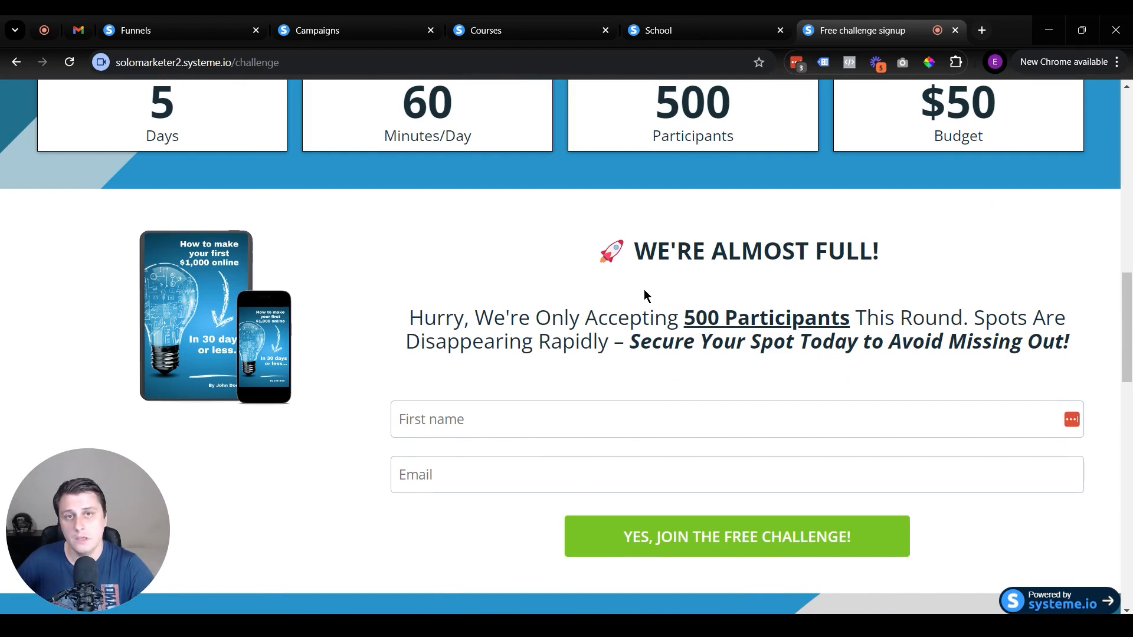
pyautogui.hotkey('ctrl', 'w')
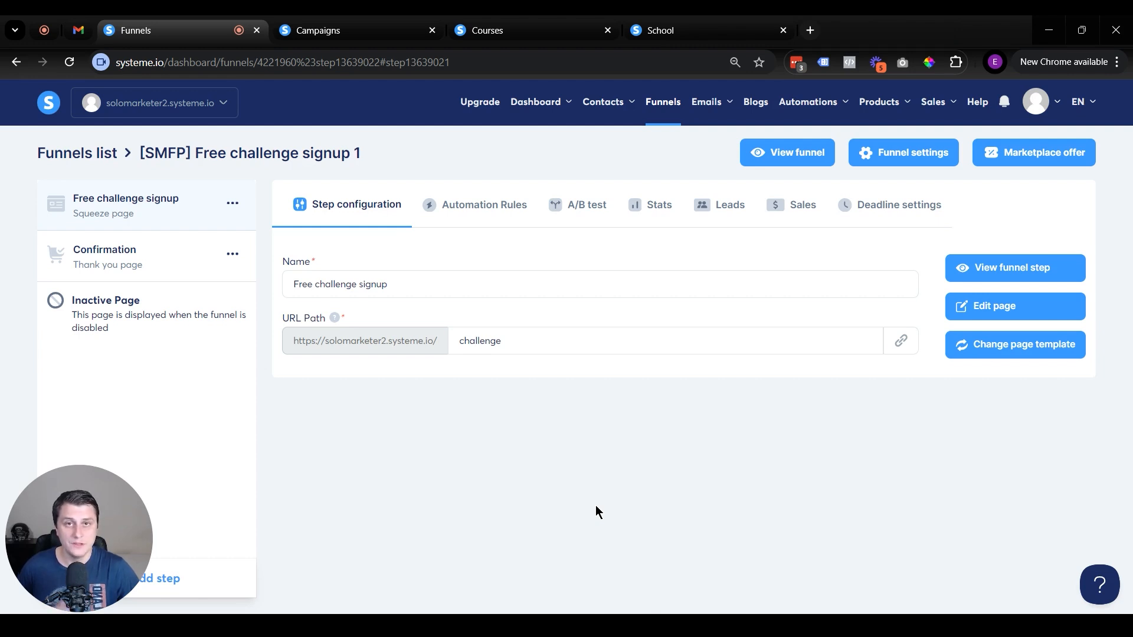
# Check the funnel resource links in the Gmail message and return to the funnel's step configuration.
pyautogui.click(79, 23)
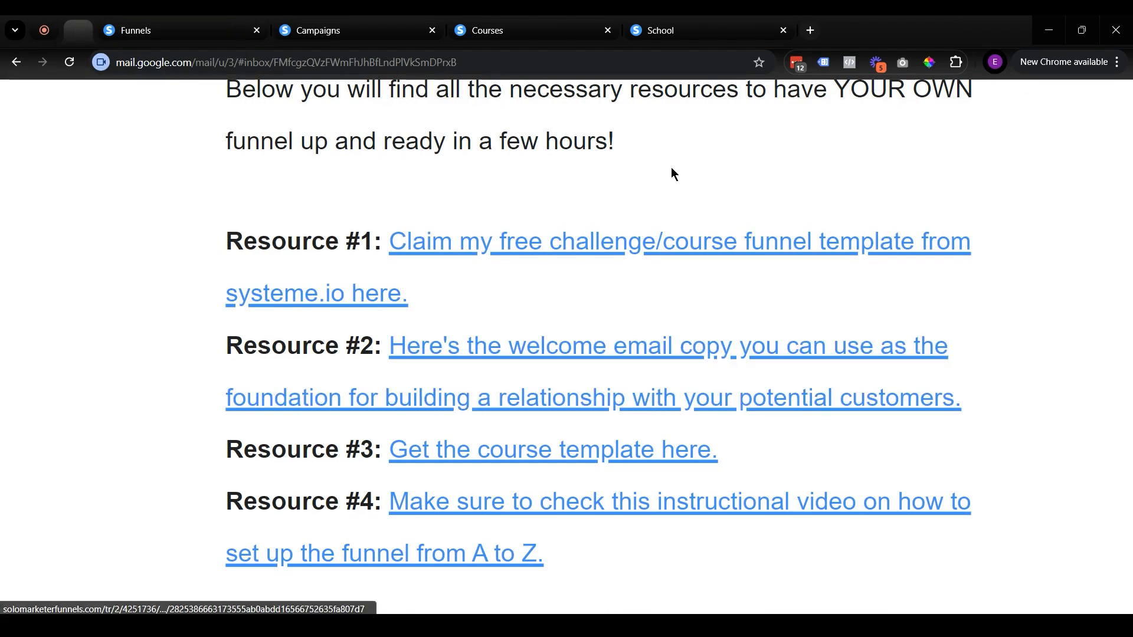
pyautogui.click(193, 17)
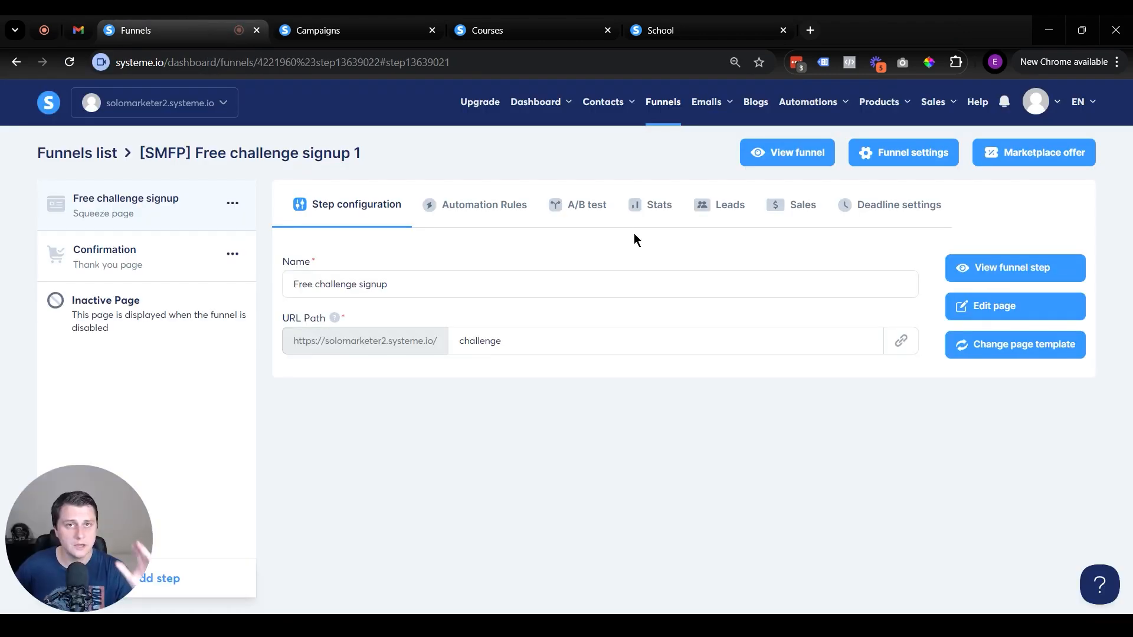